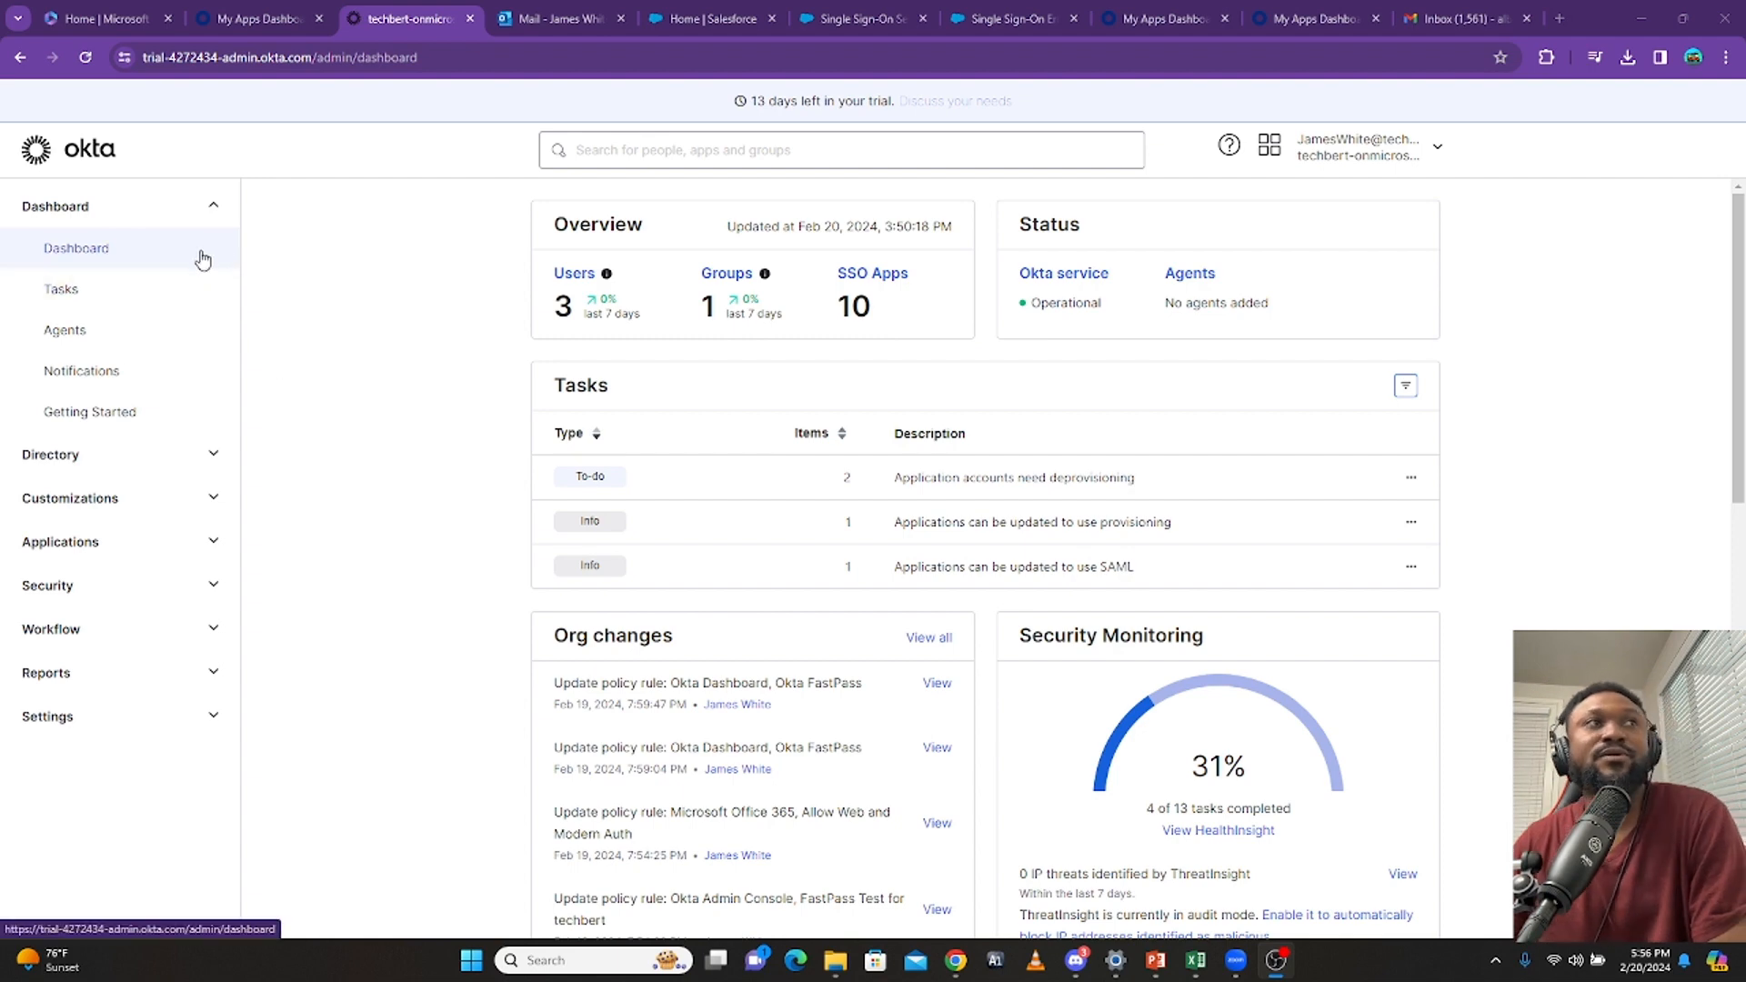
Close the Salesforce Single Sign-On Error page and bring up Salesforce's Single Sign-On Settings
click(971, 13)
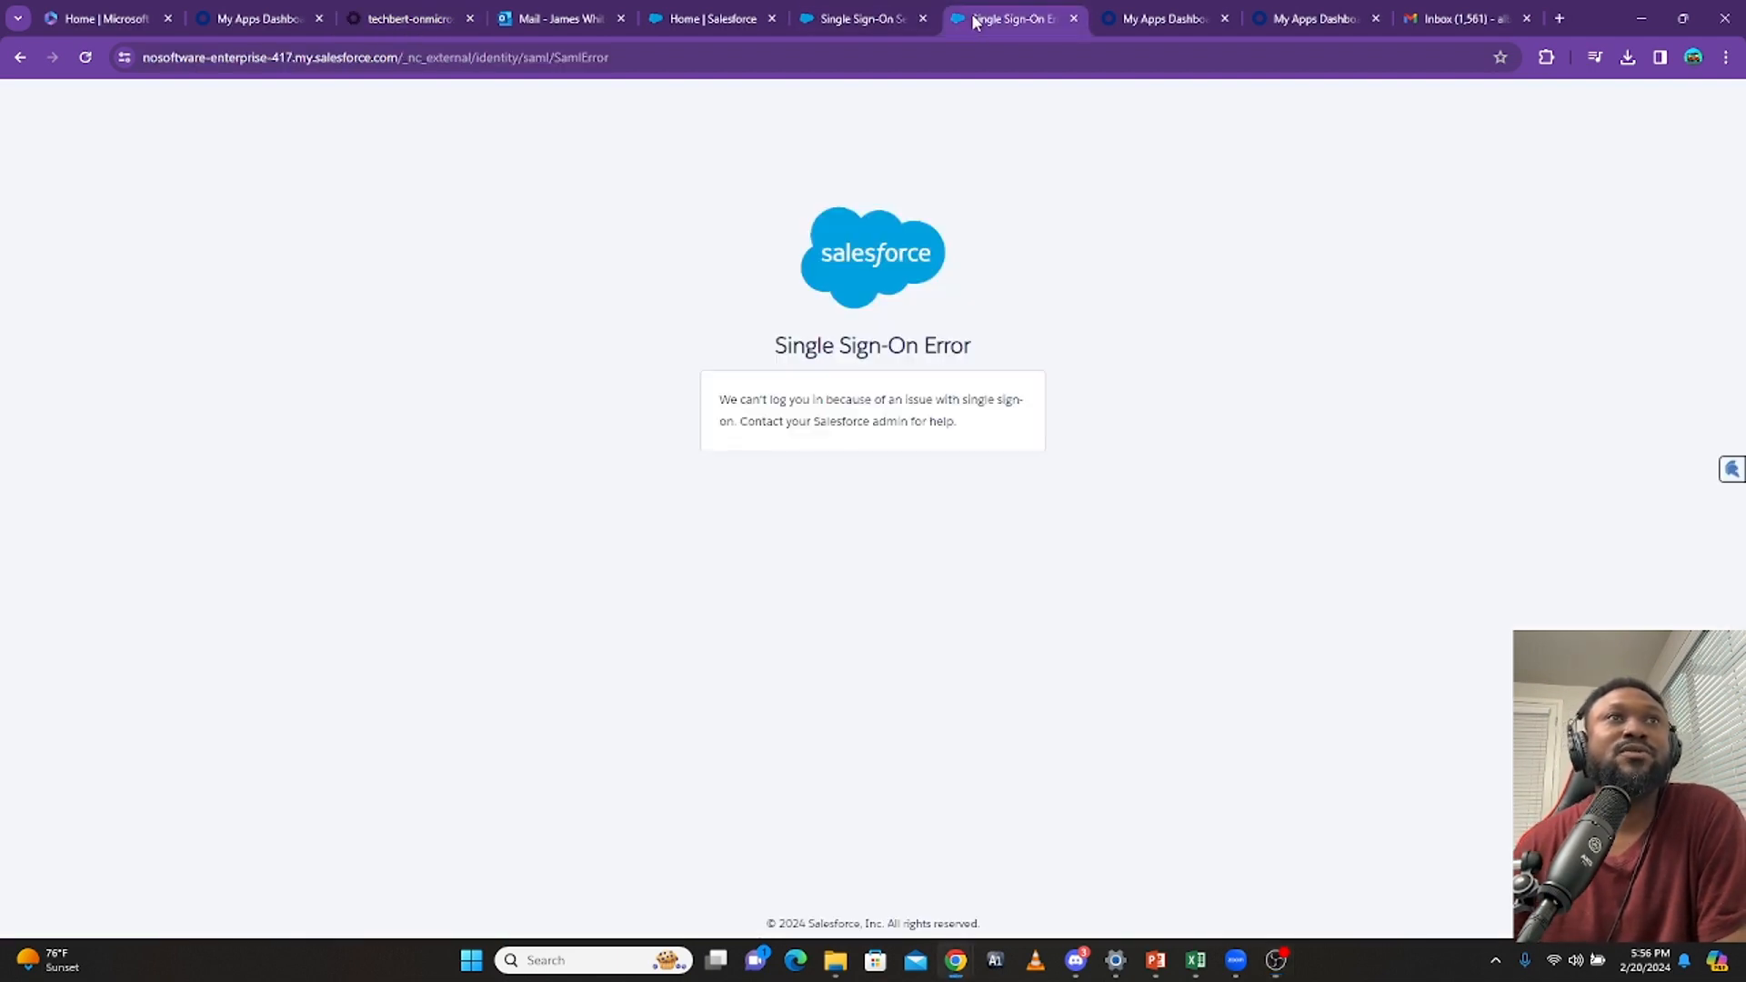
click(834, 25)
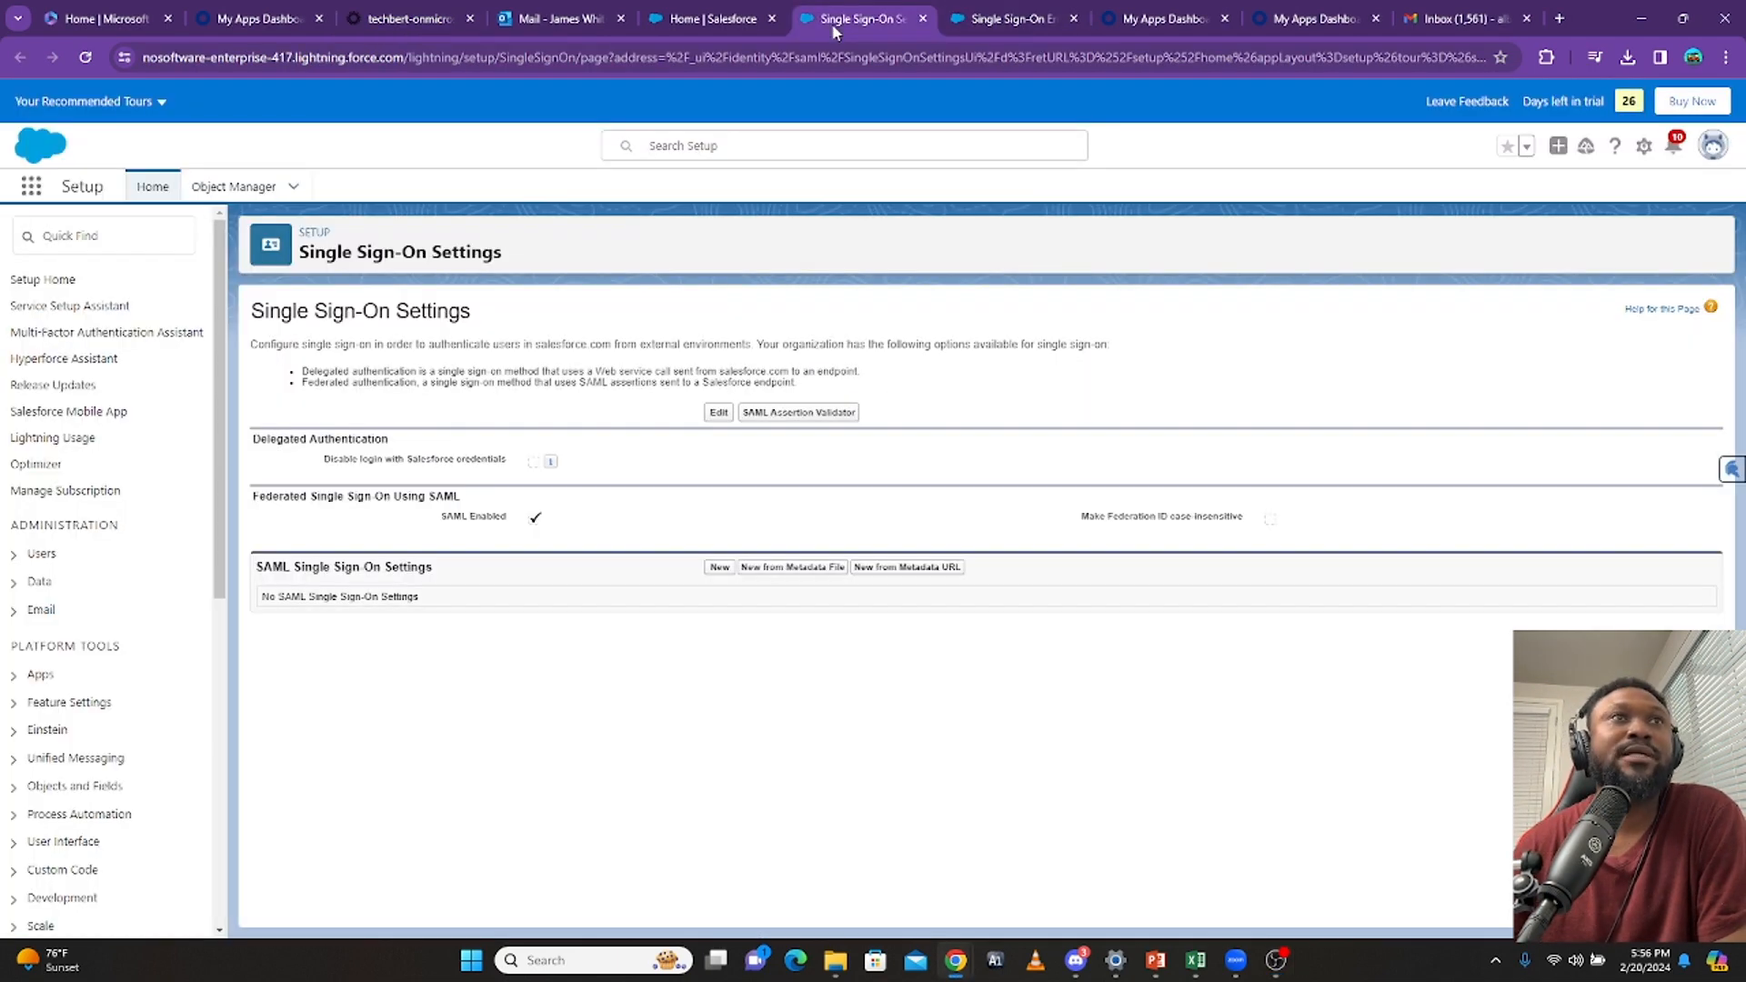
click(1073, 19)
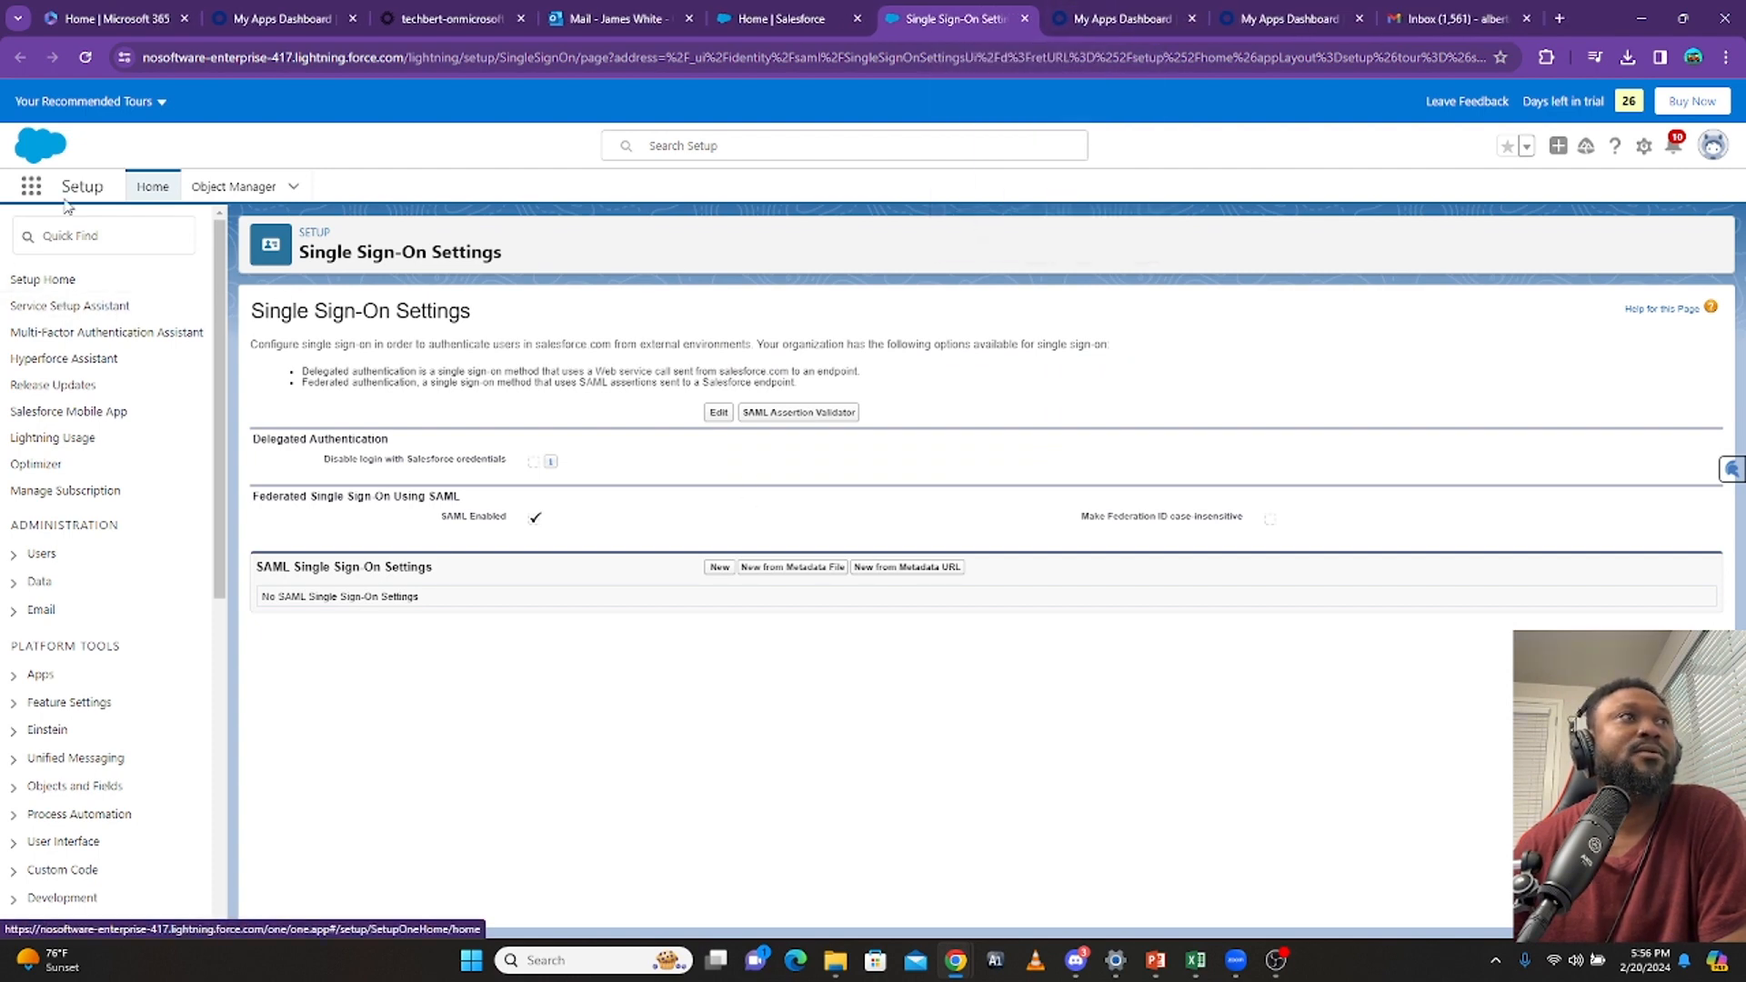
Go to the Salesforce Setup home and open Single Sign-On Settings from the Identity section
click(145, 188)
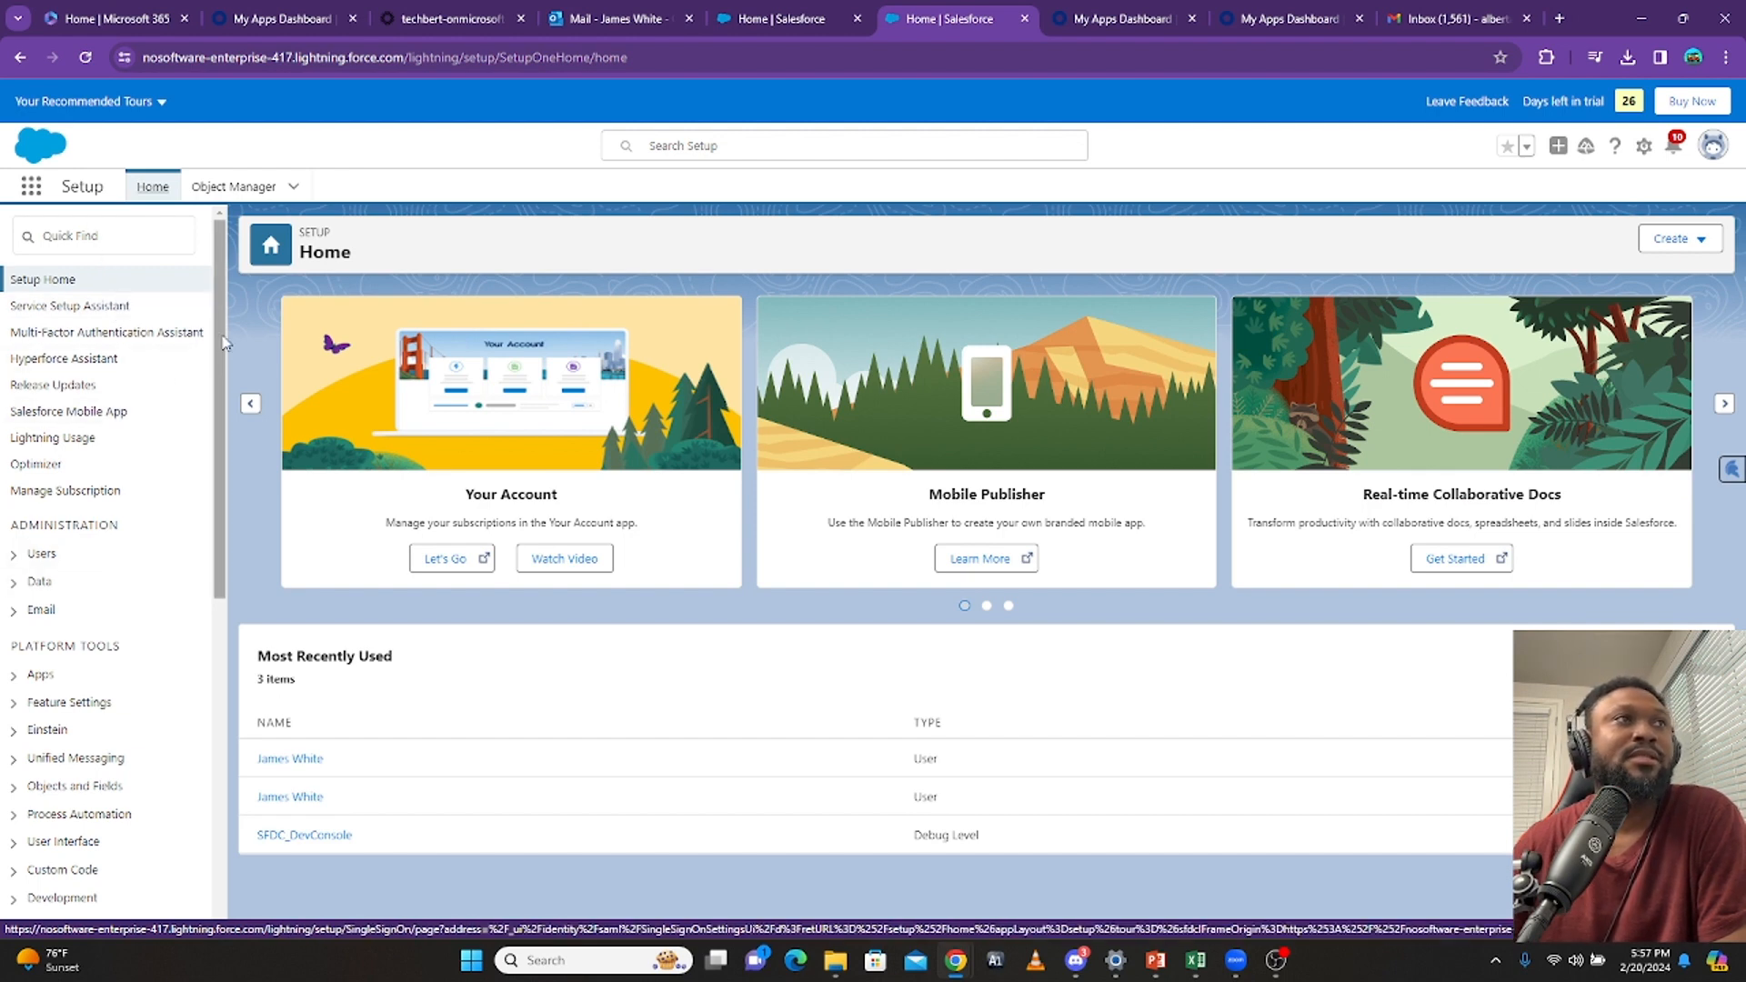
drag(221, 344, 187, 651)
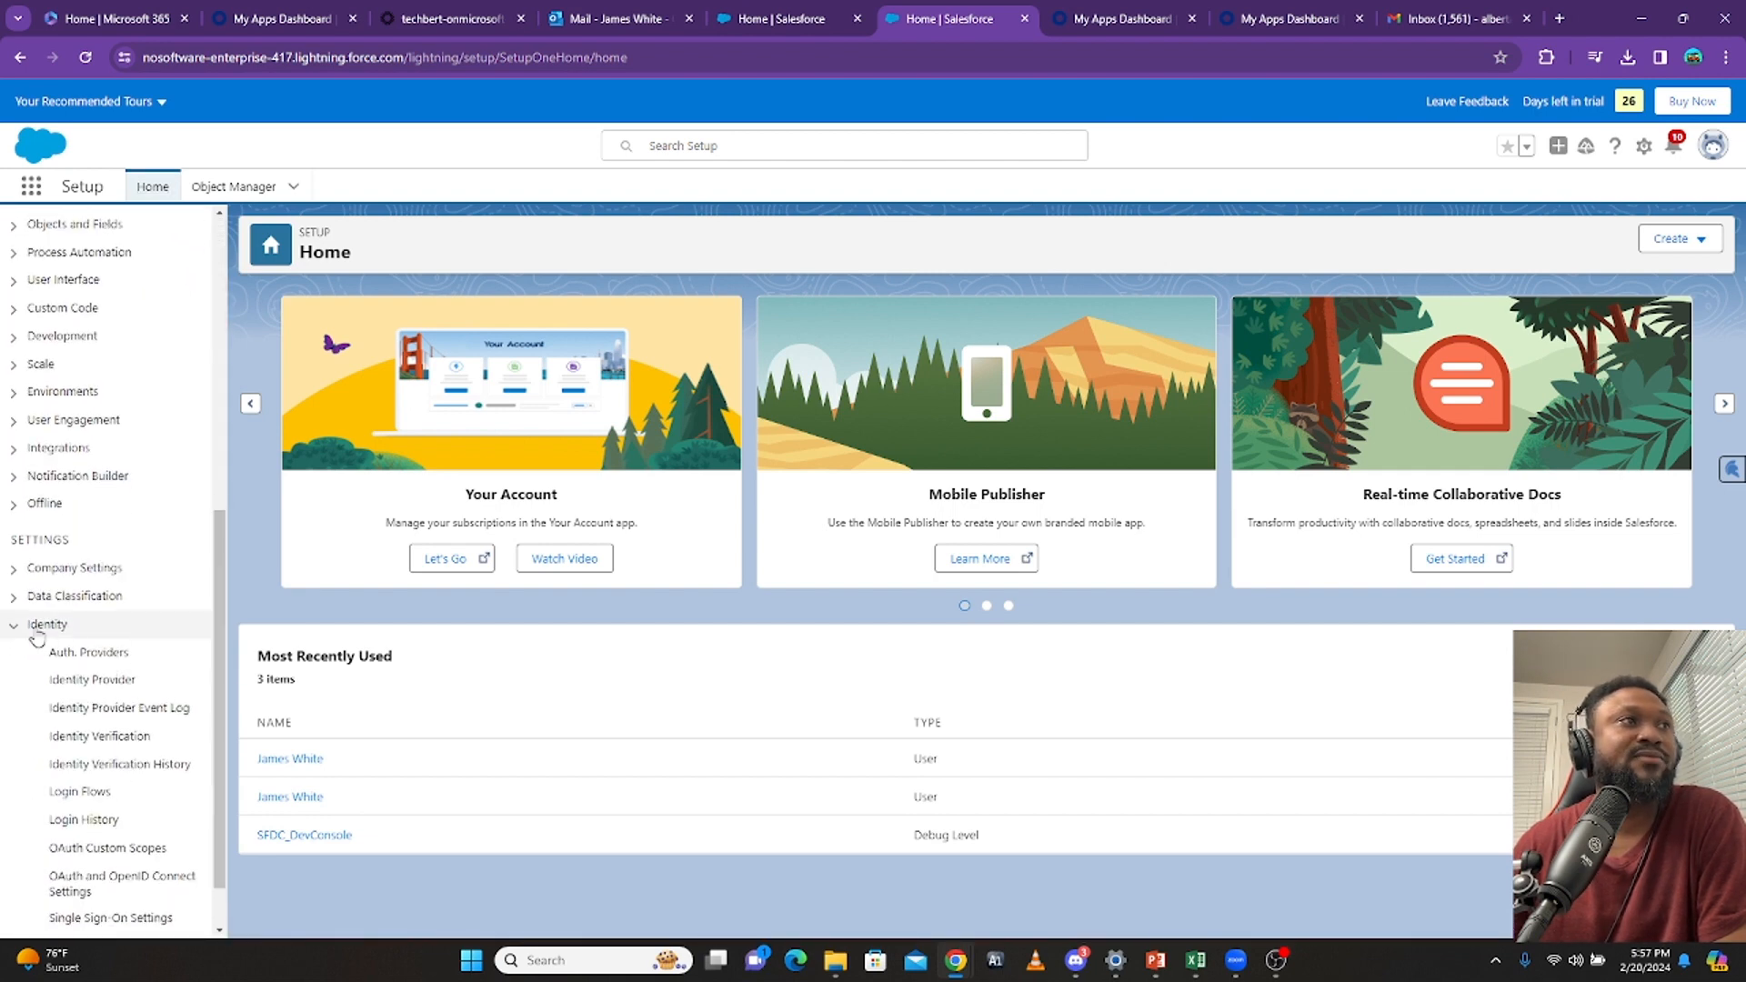
scroll(60, 627, down, 1)
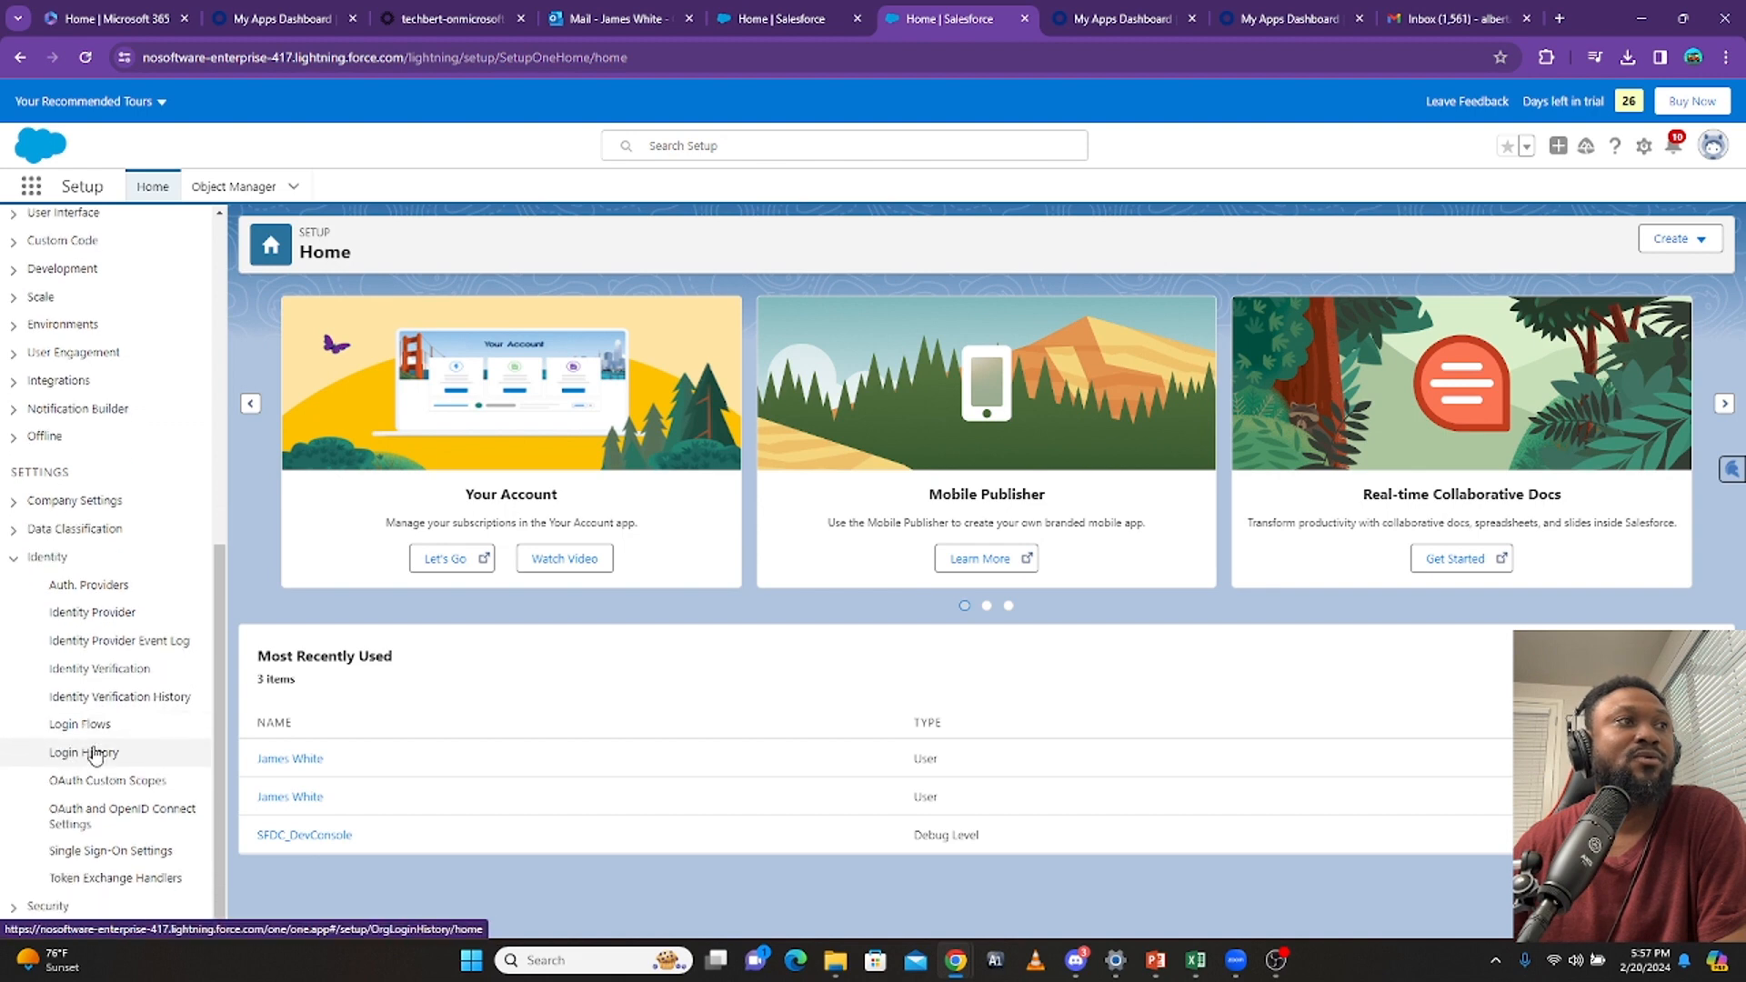
click(103, 855)
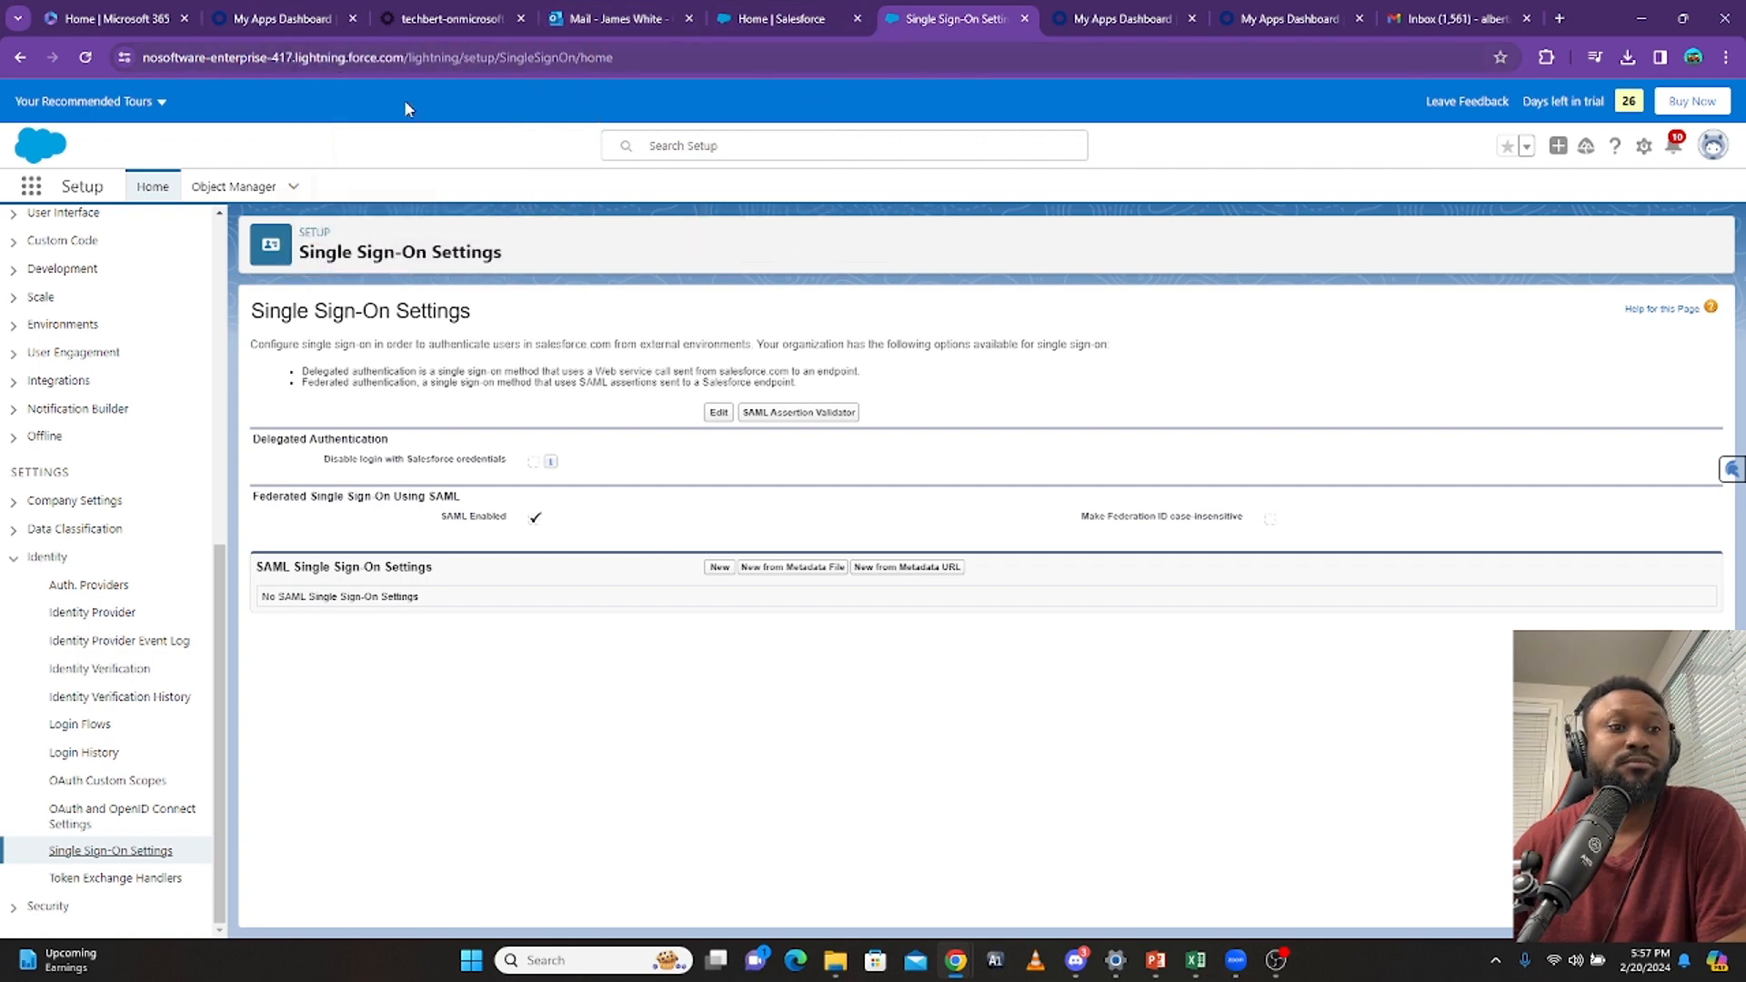
Switch to the Okta admin console and start adding the Salesforce.com integration from the app catalog
click(460, 20)
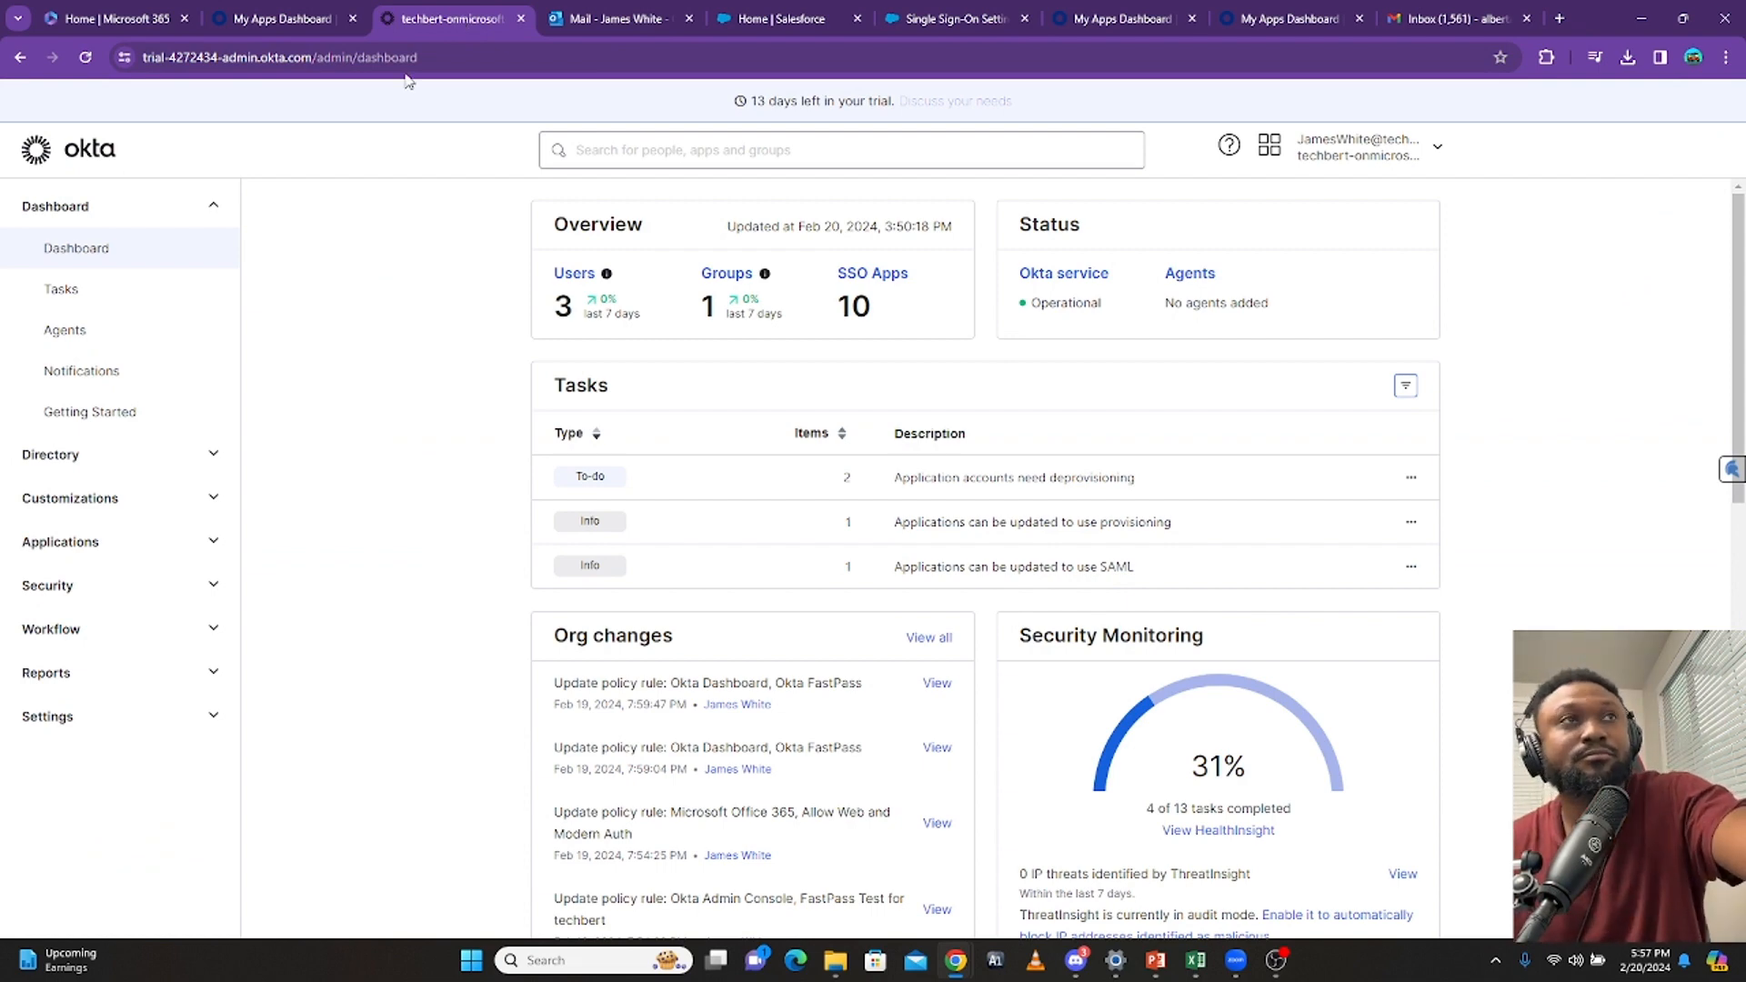
click(215, 212)
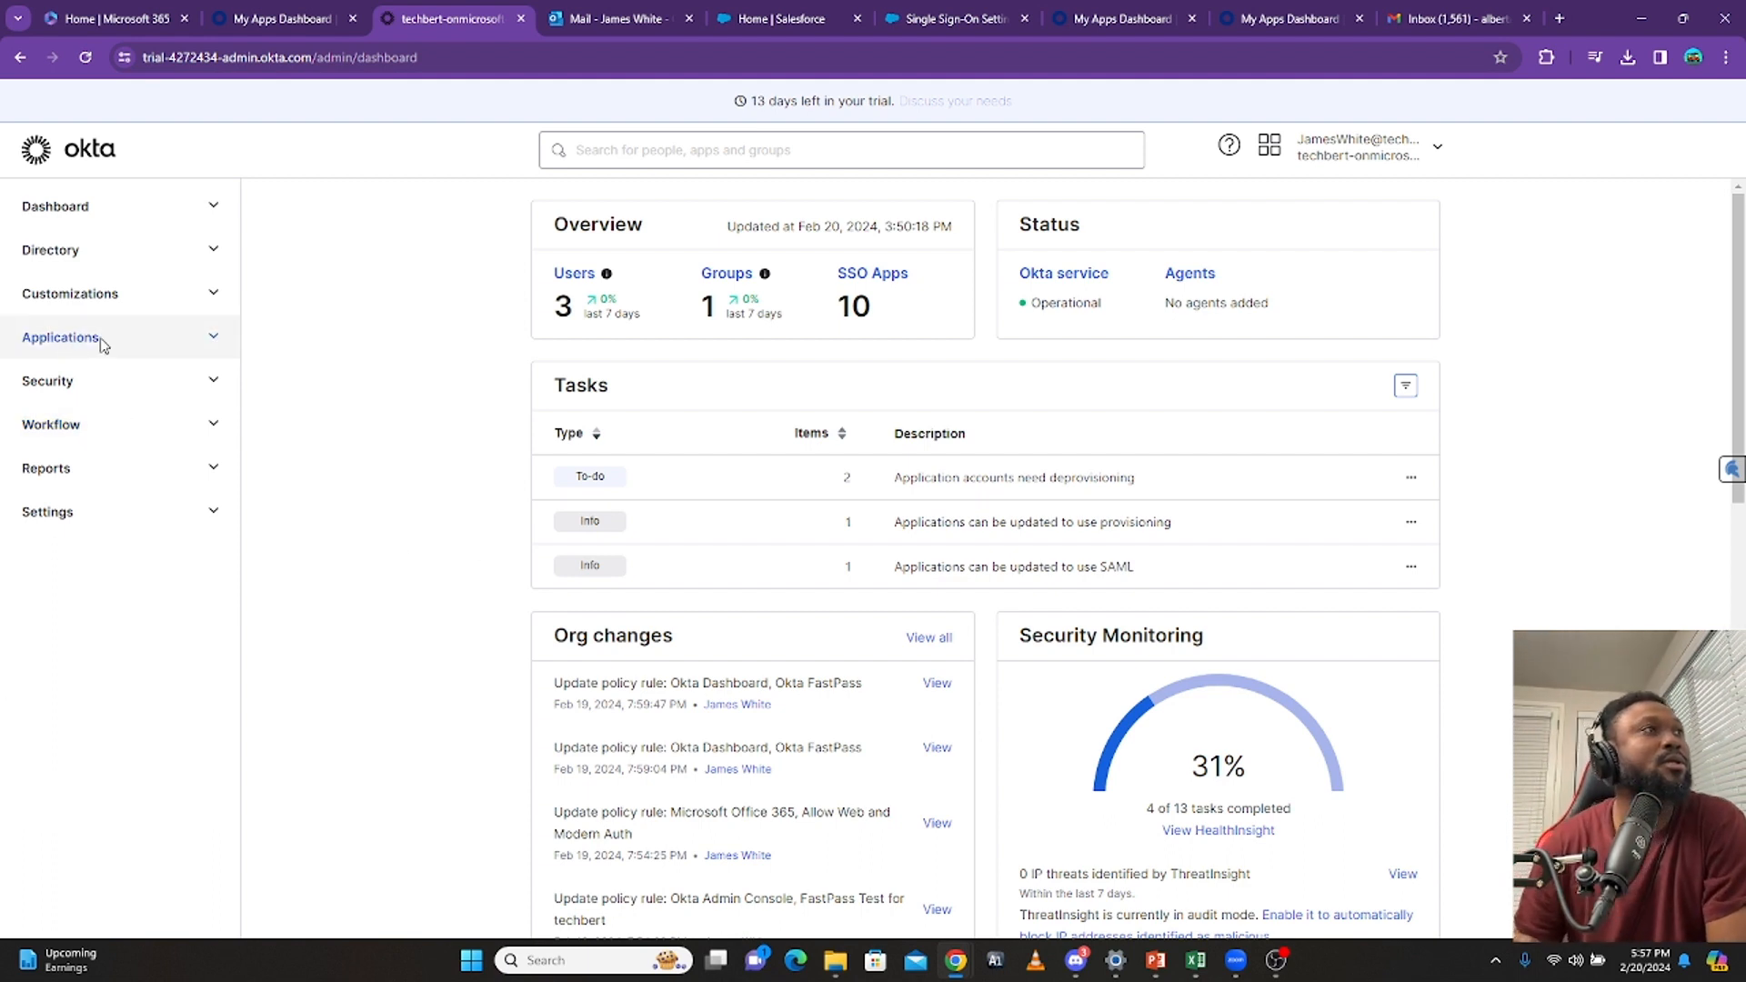
click(41, 342)
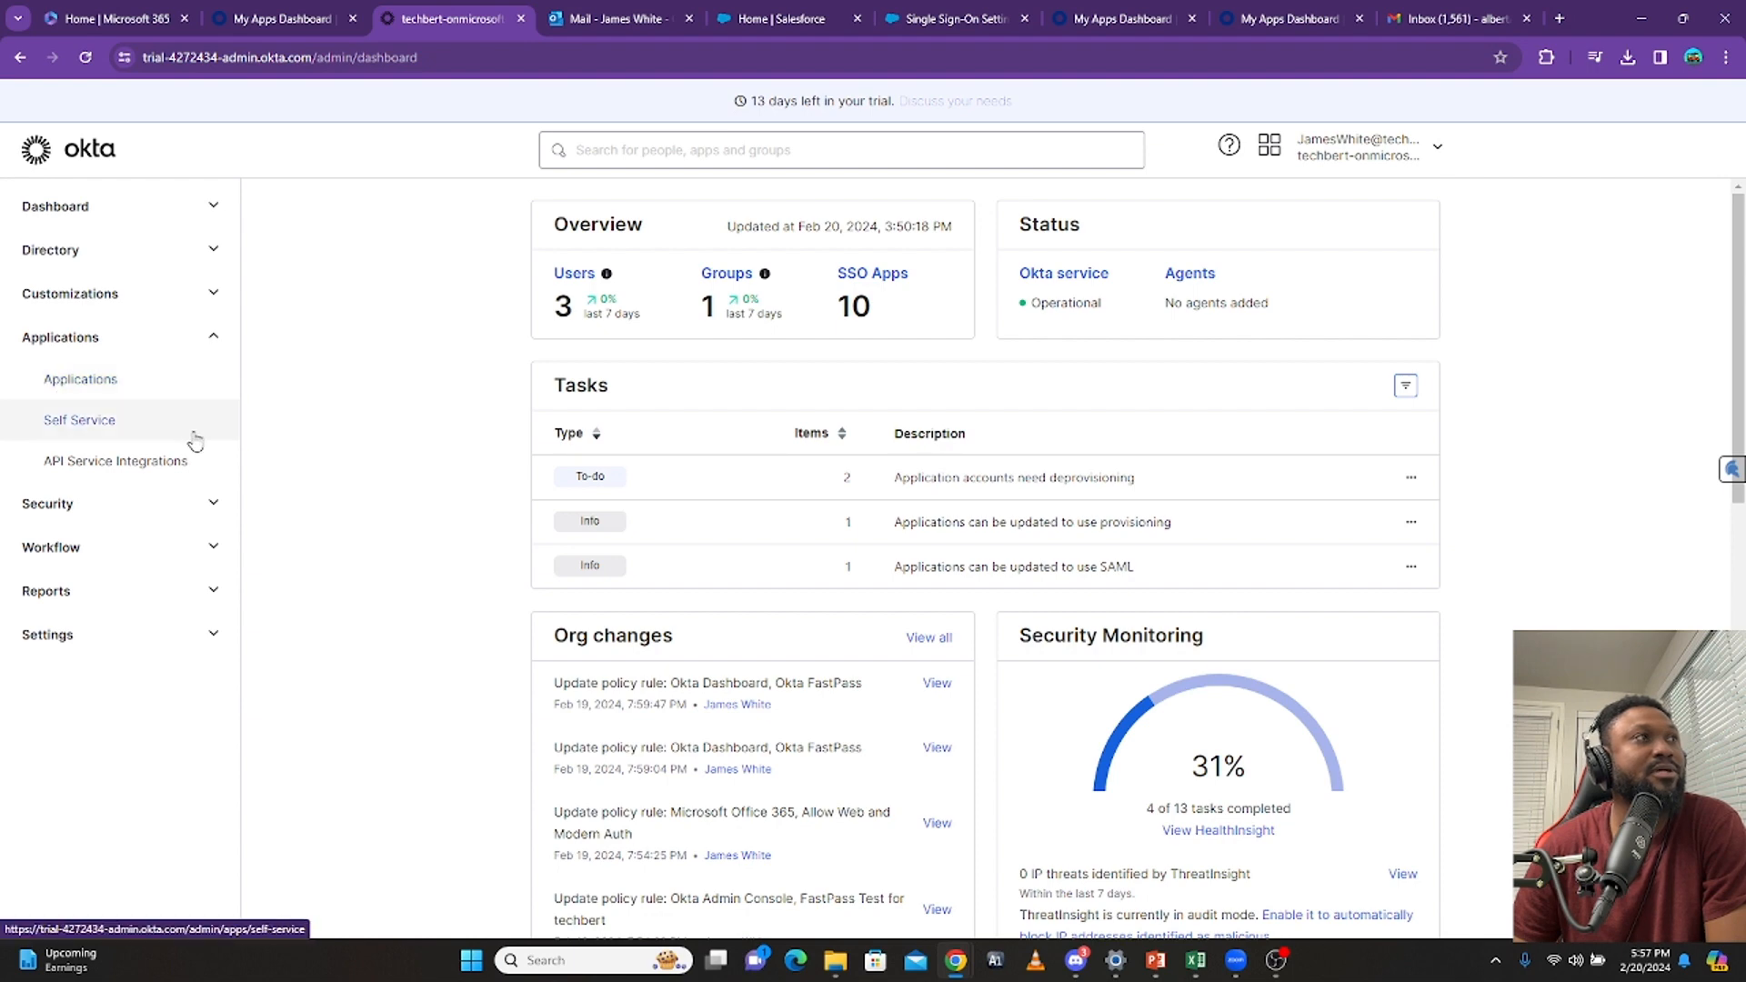
click(136, 380)
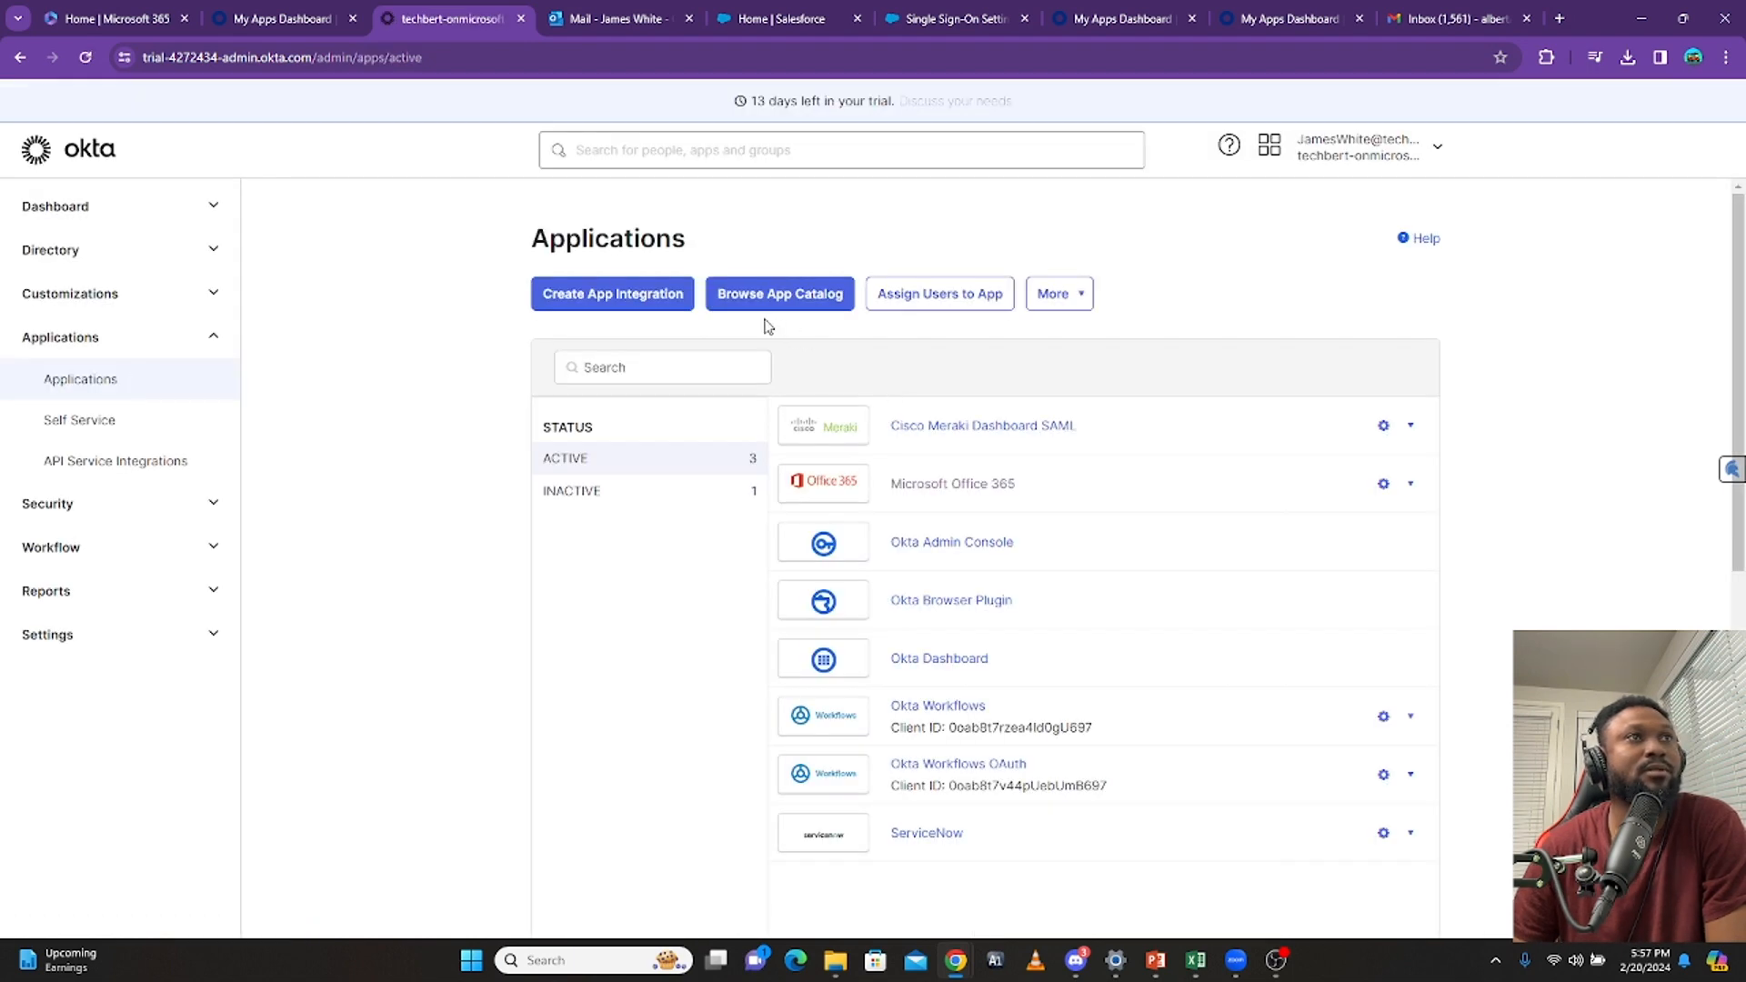
click(778, 303)
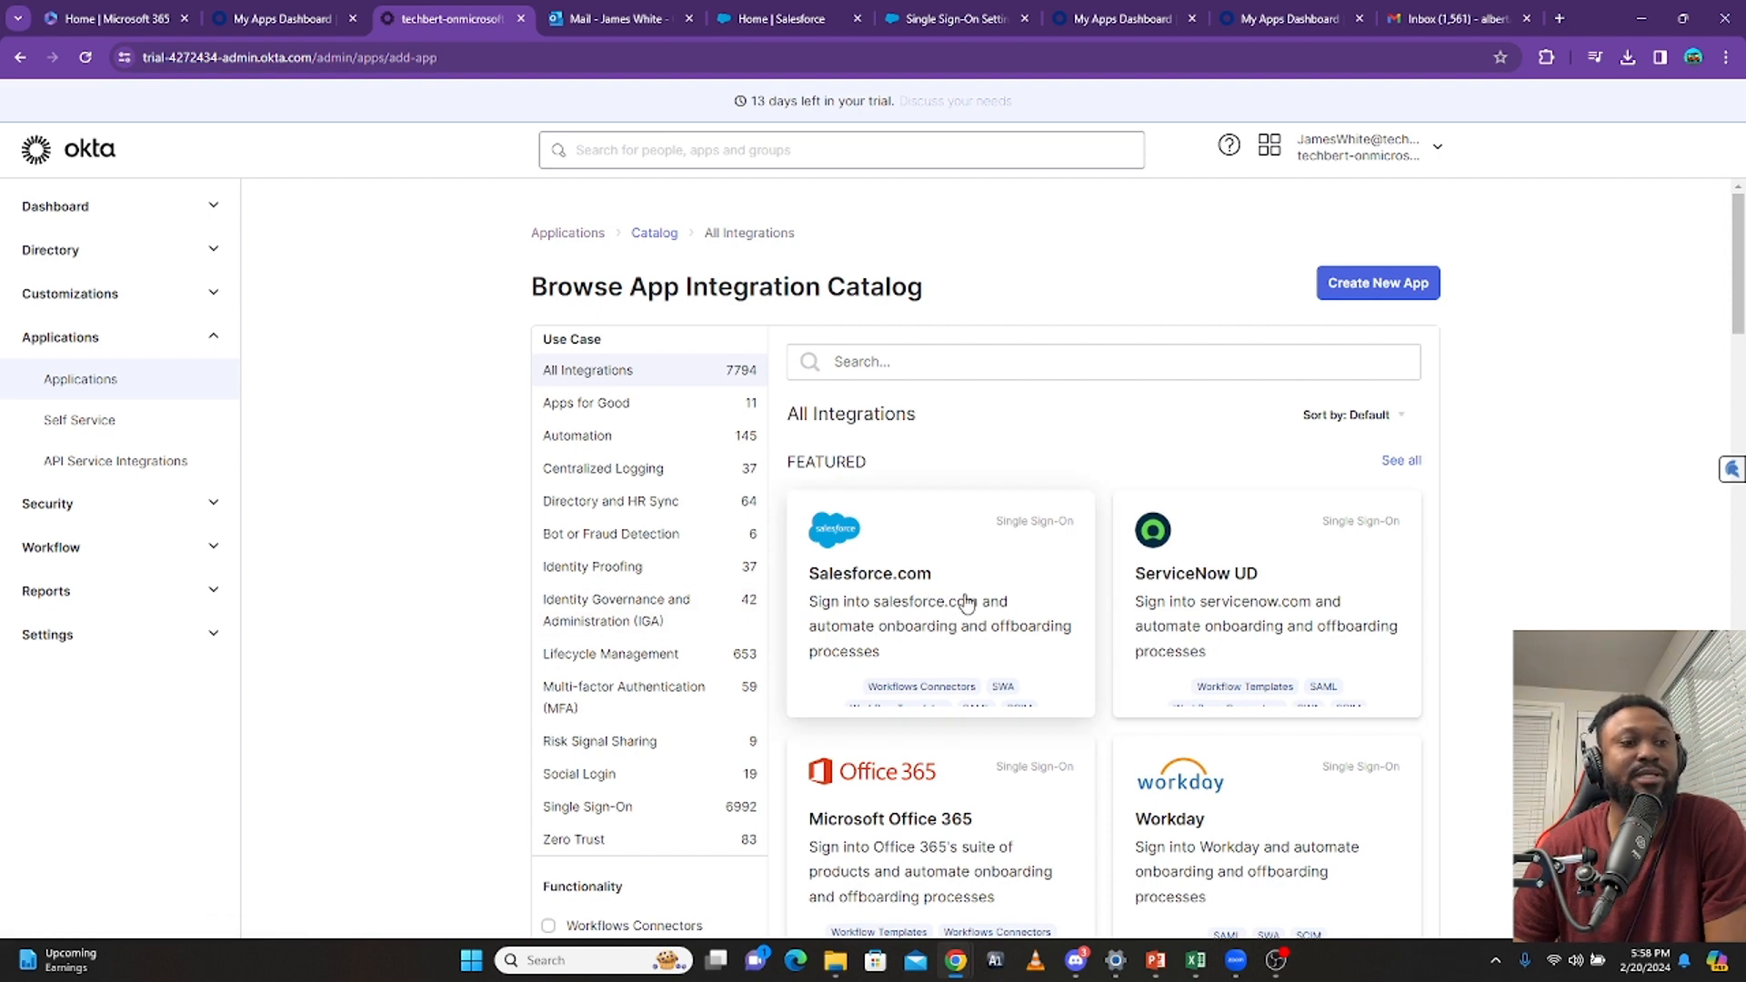
click(925, 627)
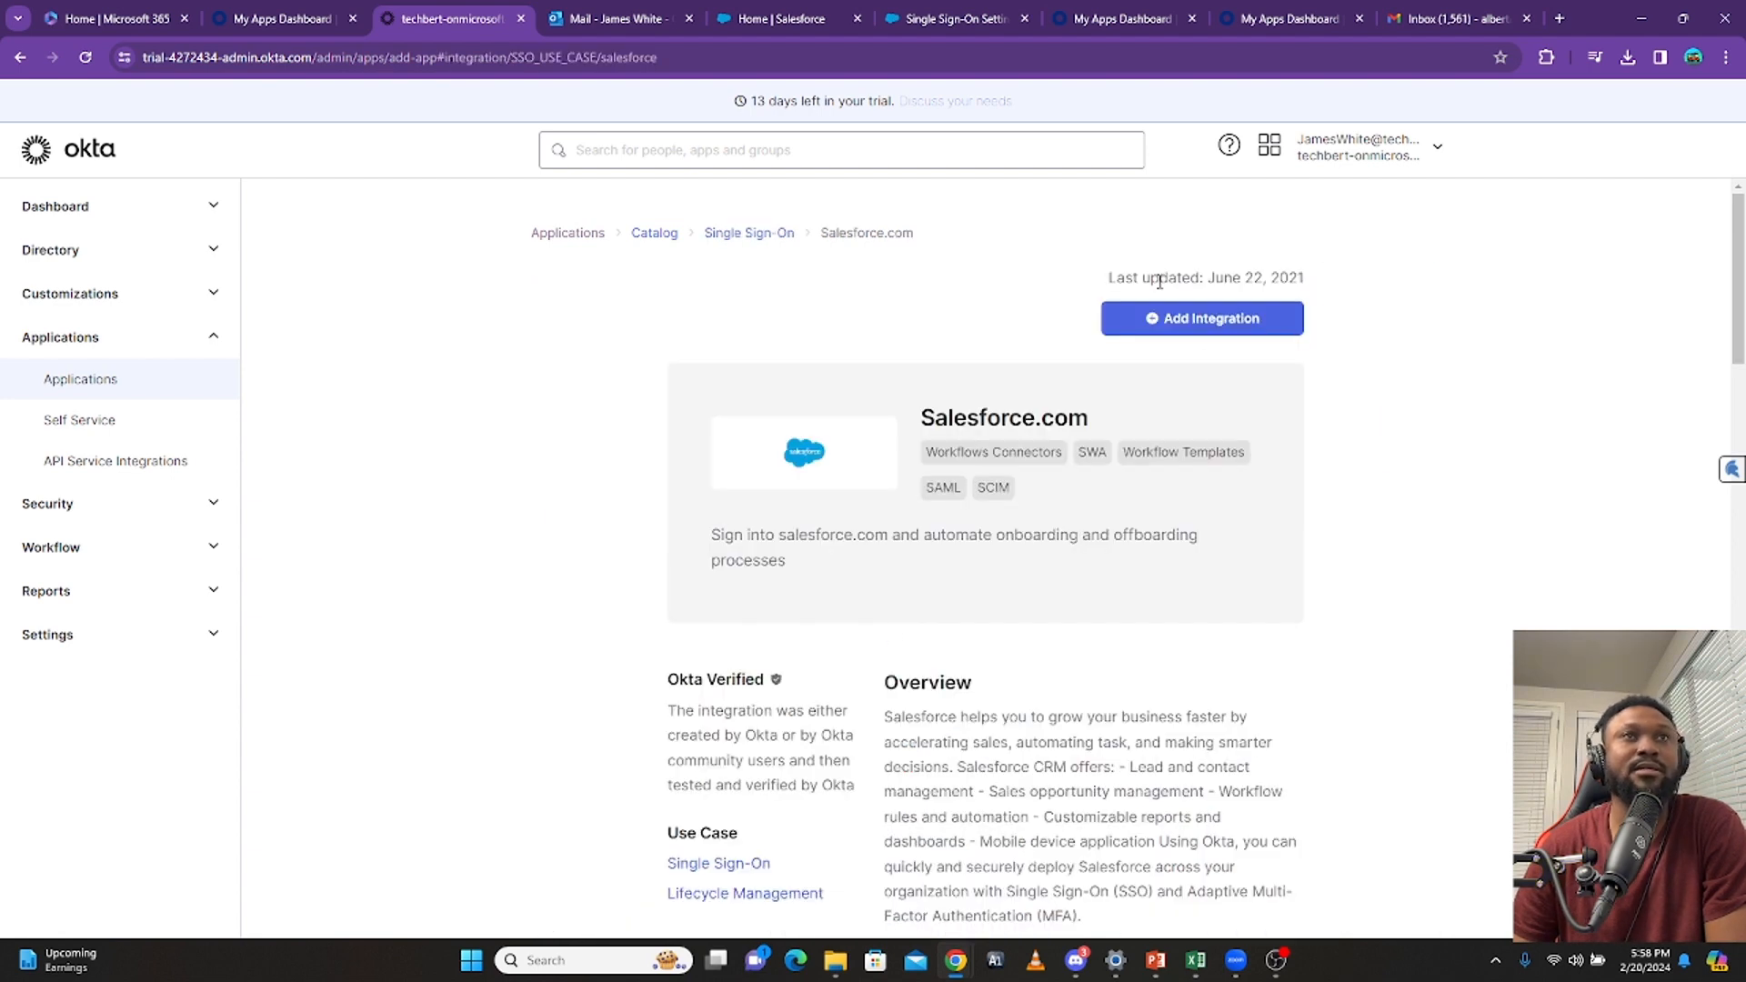
click(1183, 320)
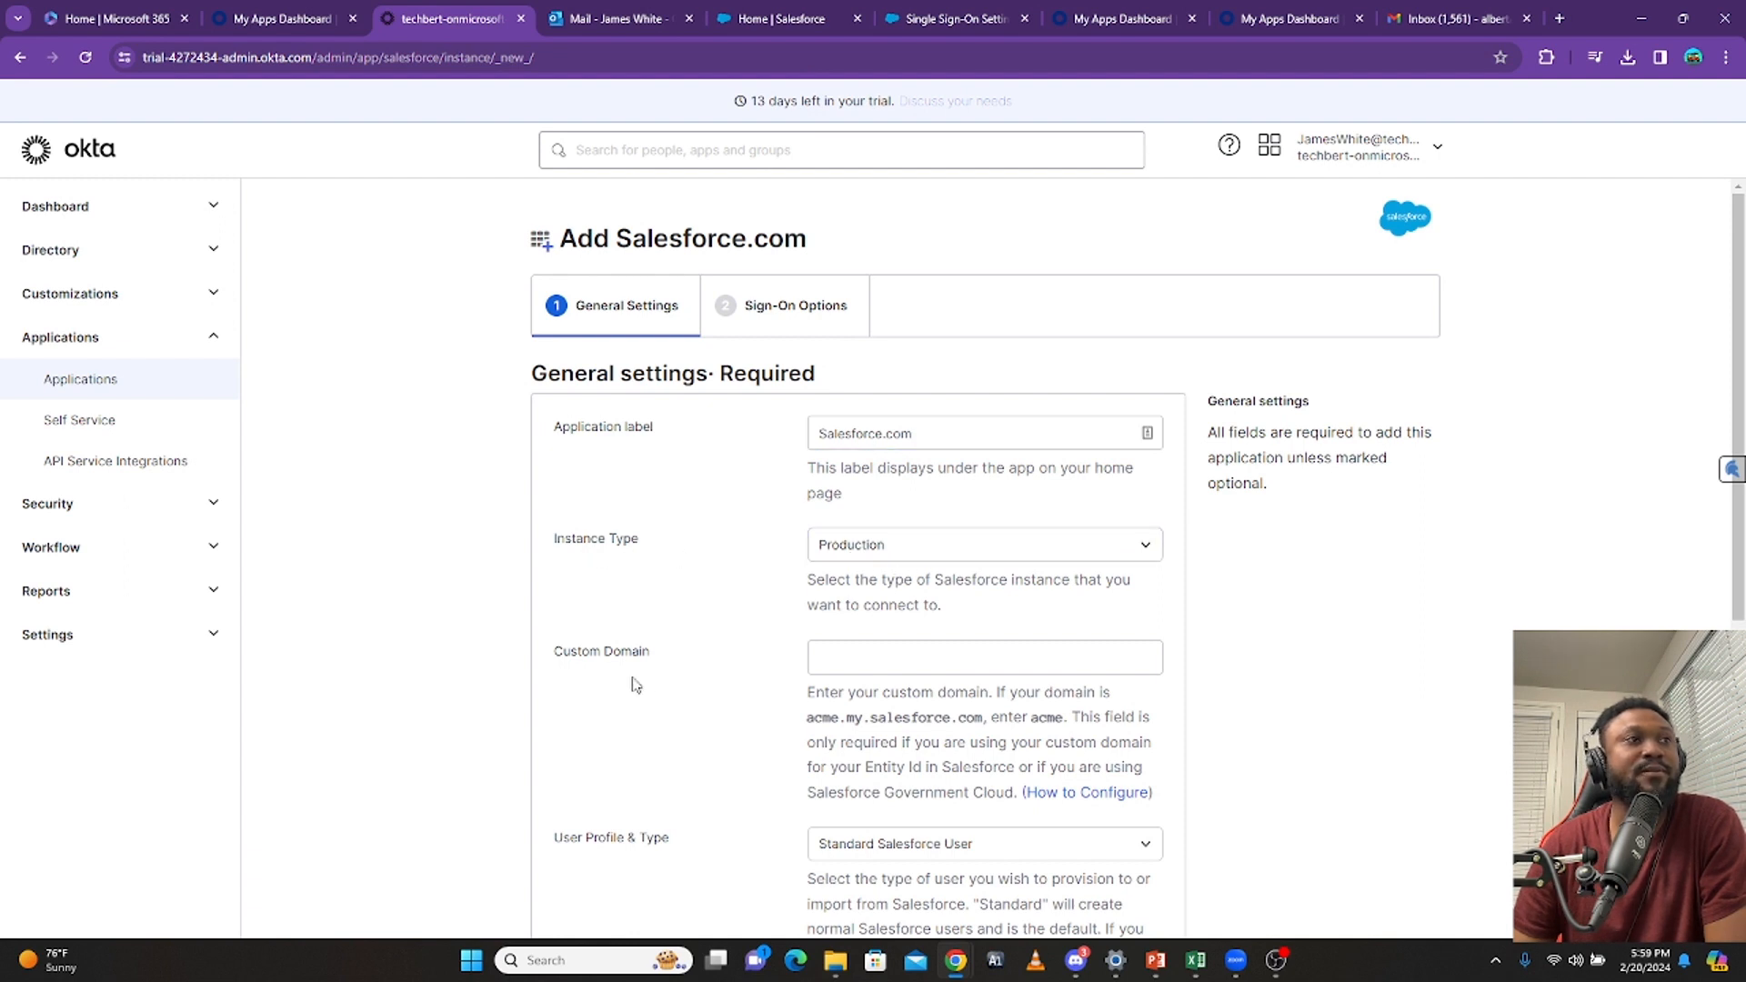
Switch to Salesforce Setup, search for "domain" and open the My Domain settings to find the custom domain Okta requires
scroll(636, 682, down, 1)
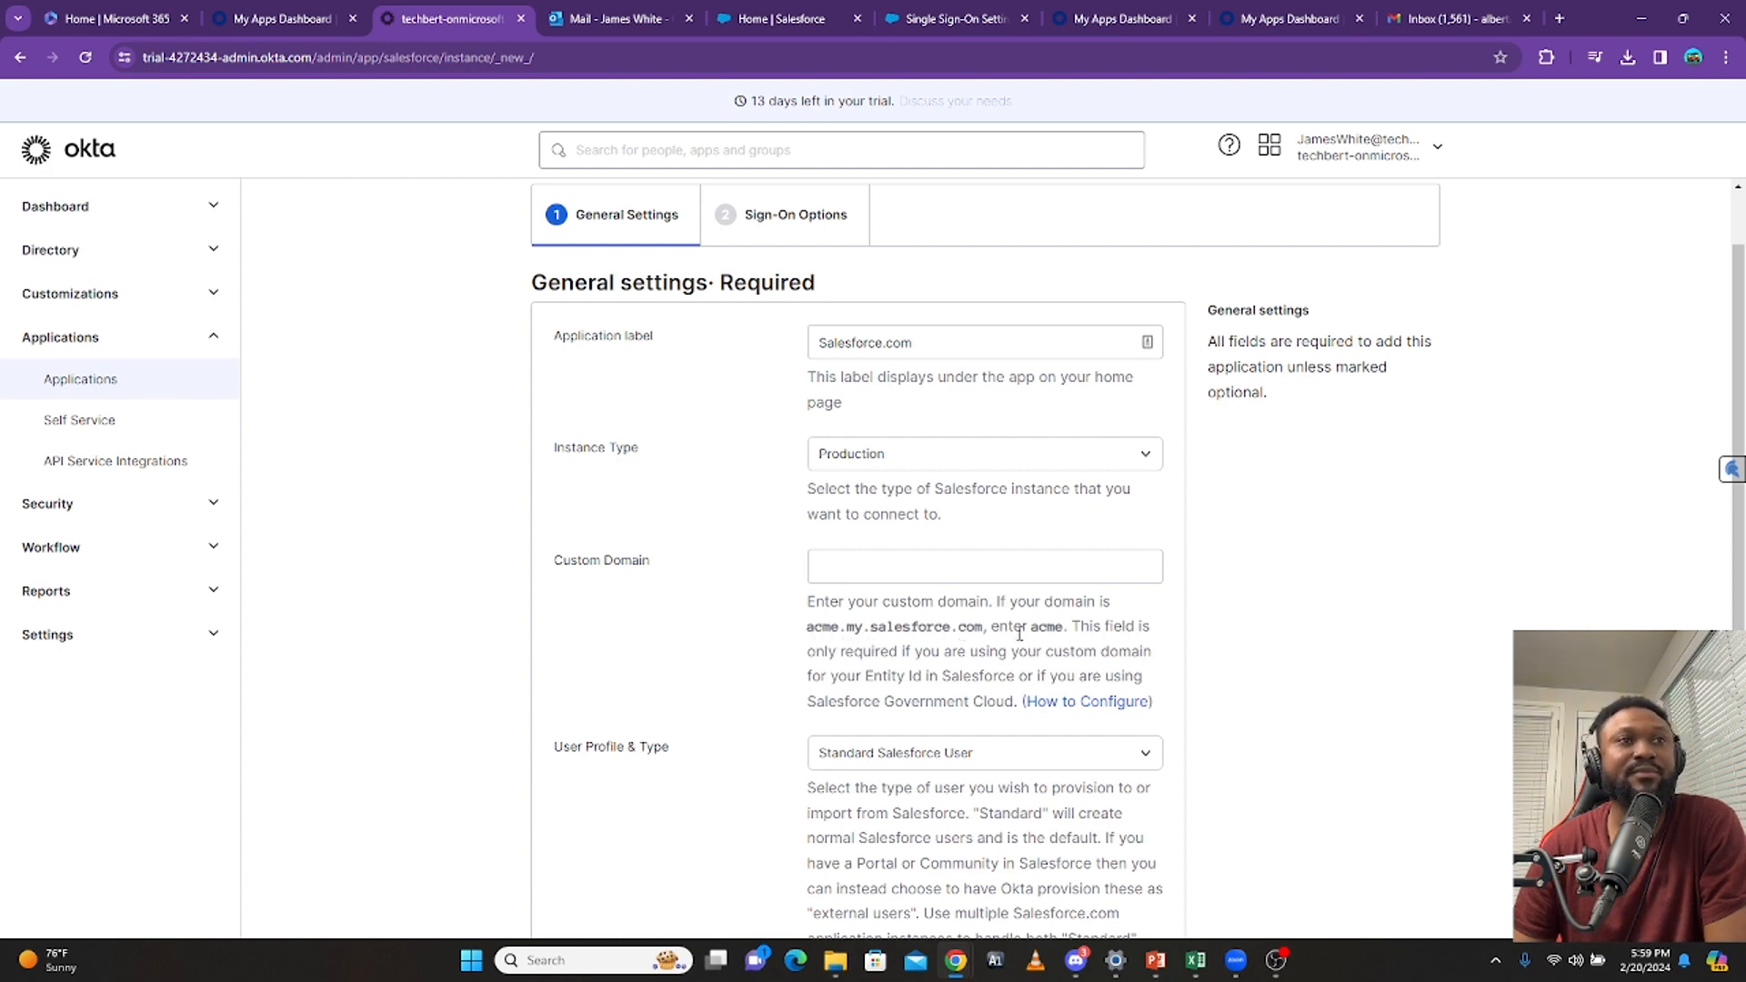
click(877, 579)
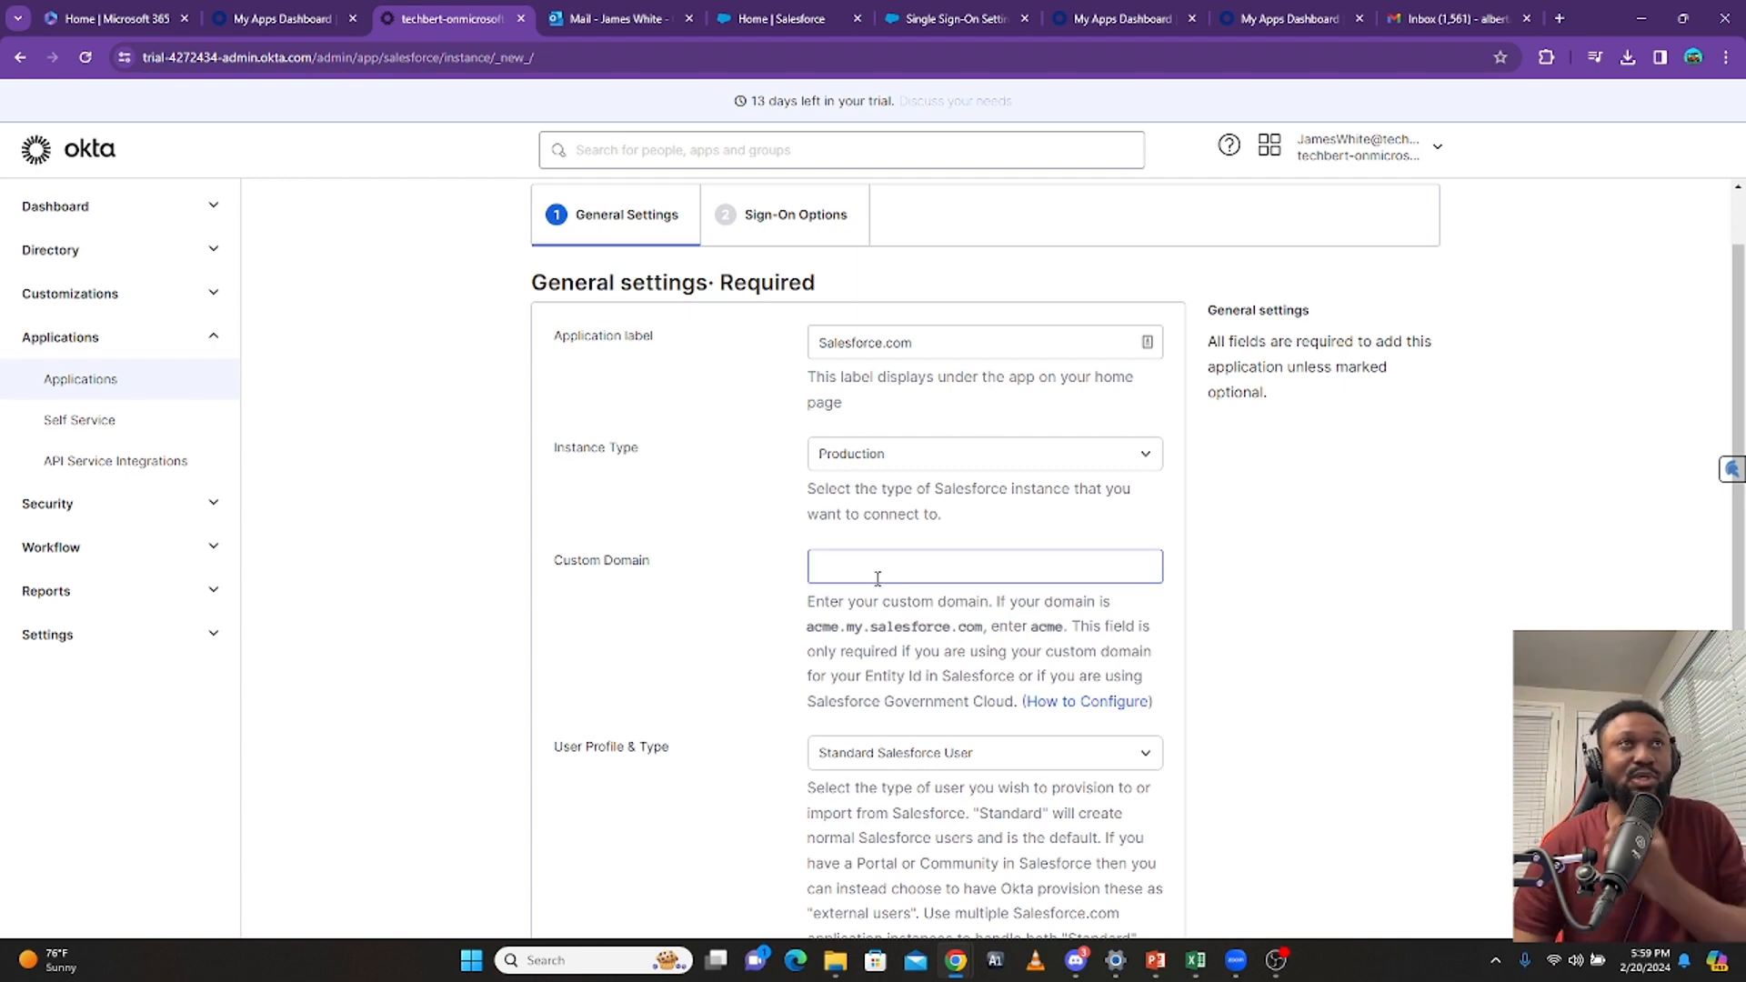
click(946, 26)
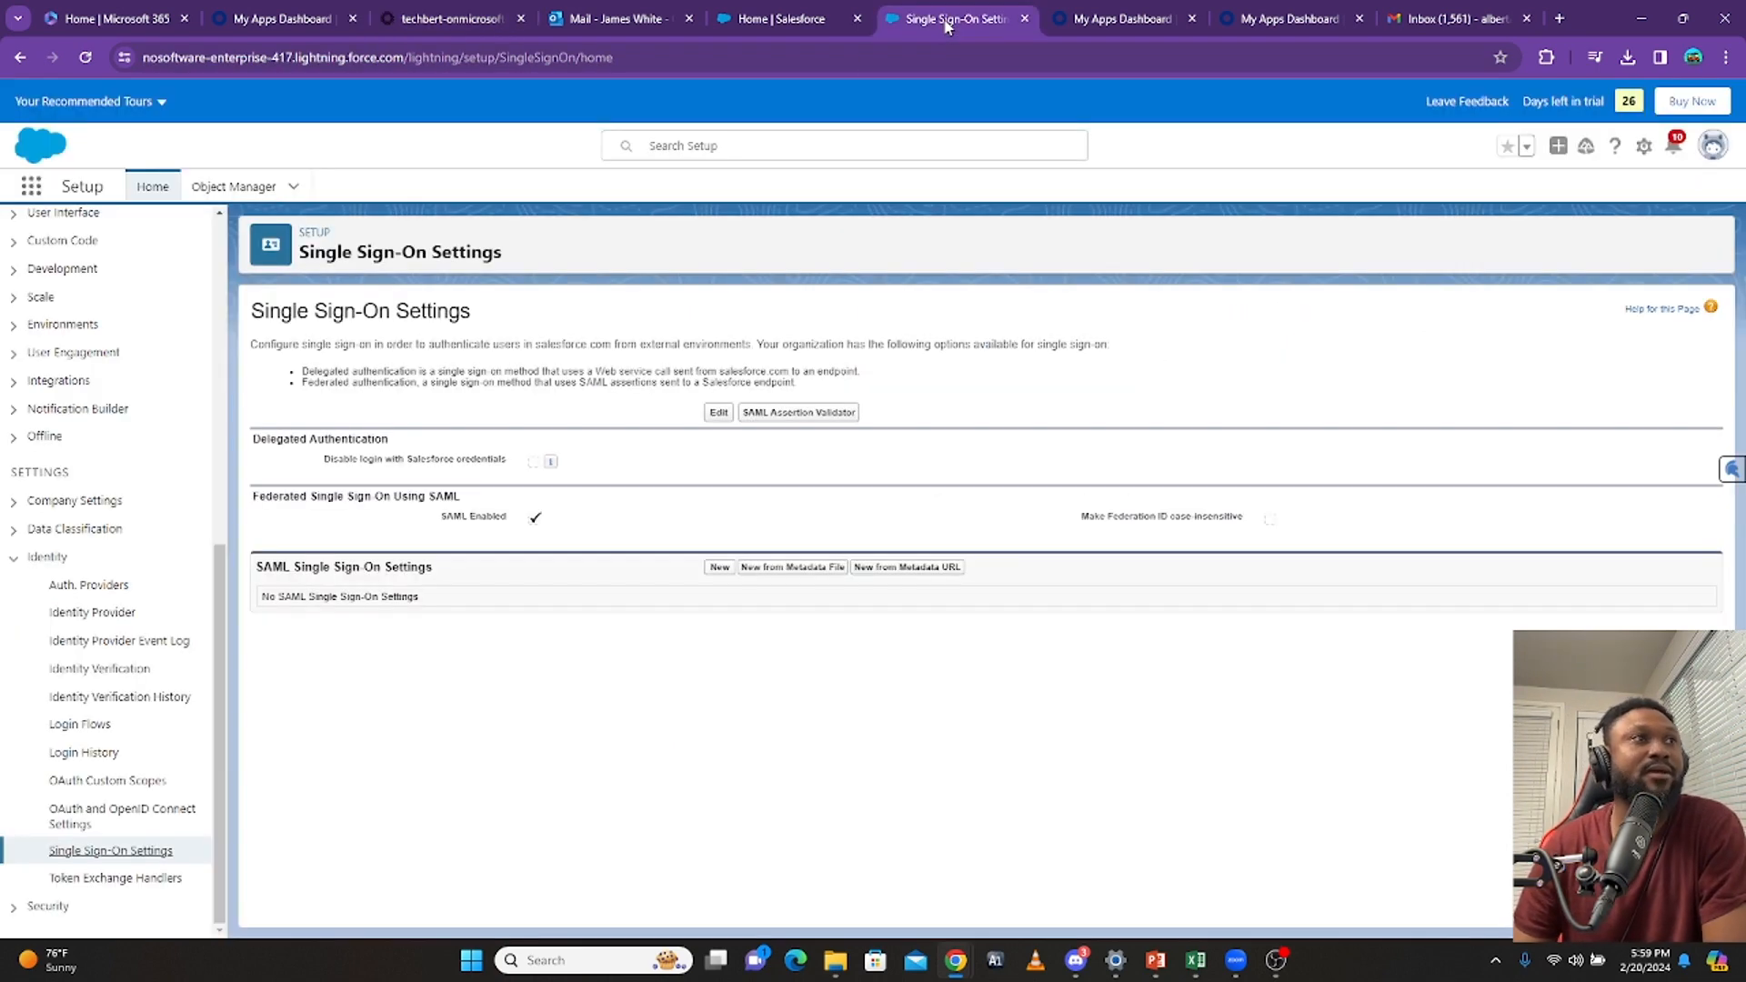
scroll(208, 473, up, 10)
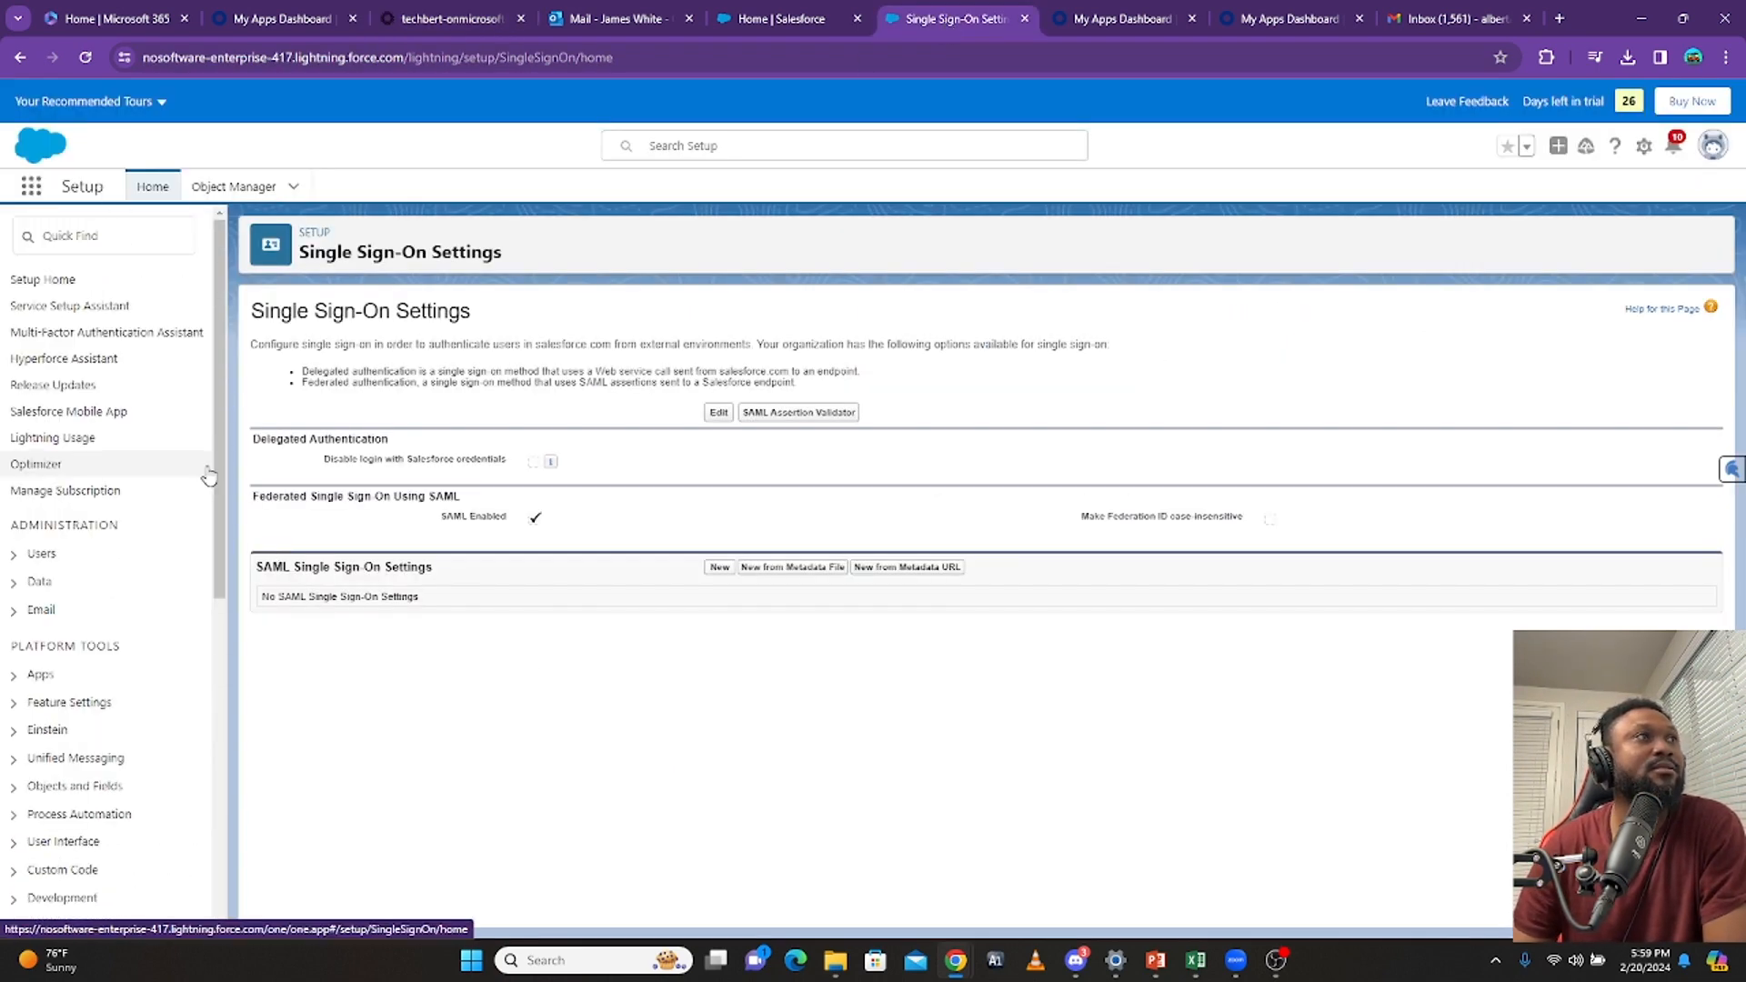
click(96, 236)
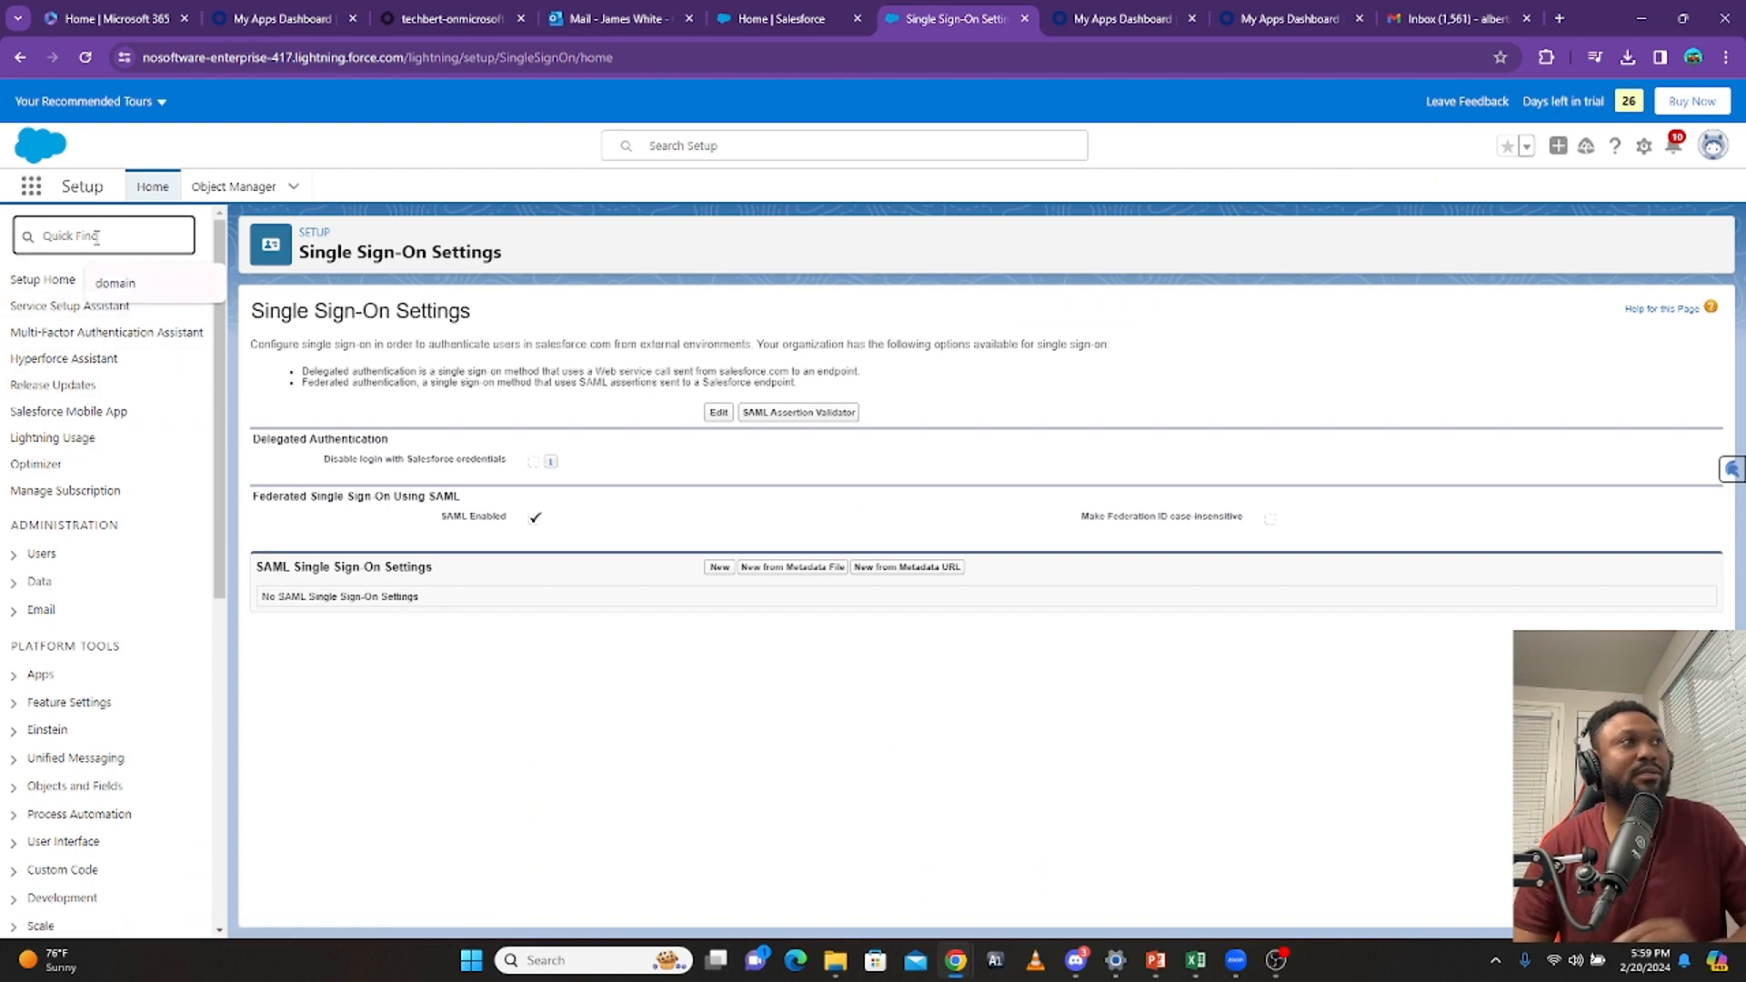
click(113, 280)
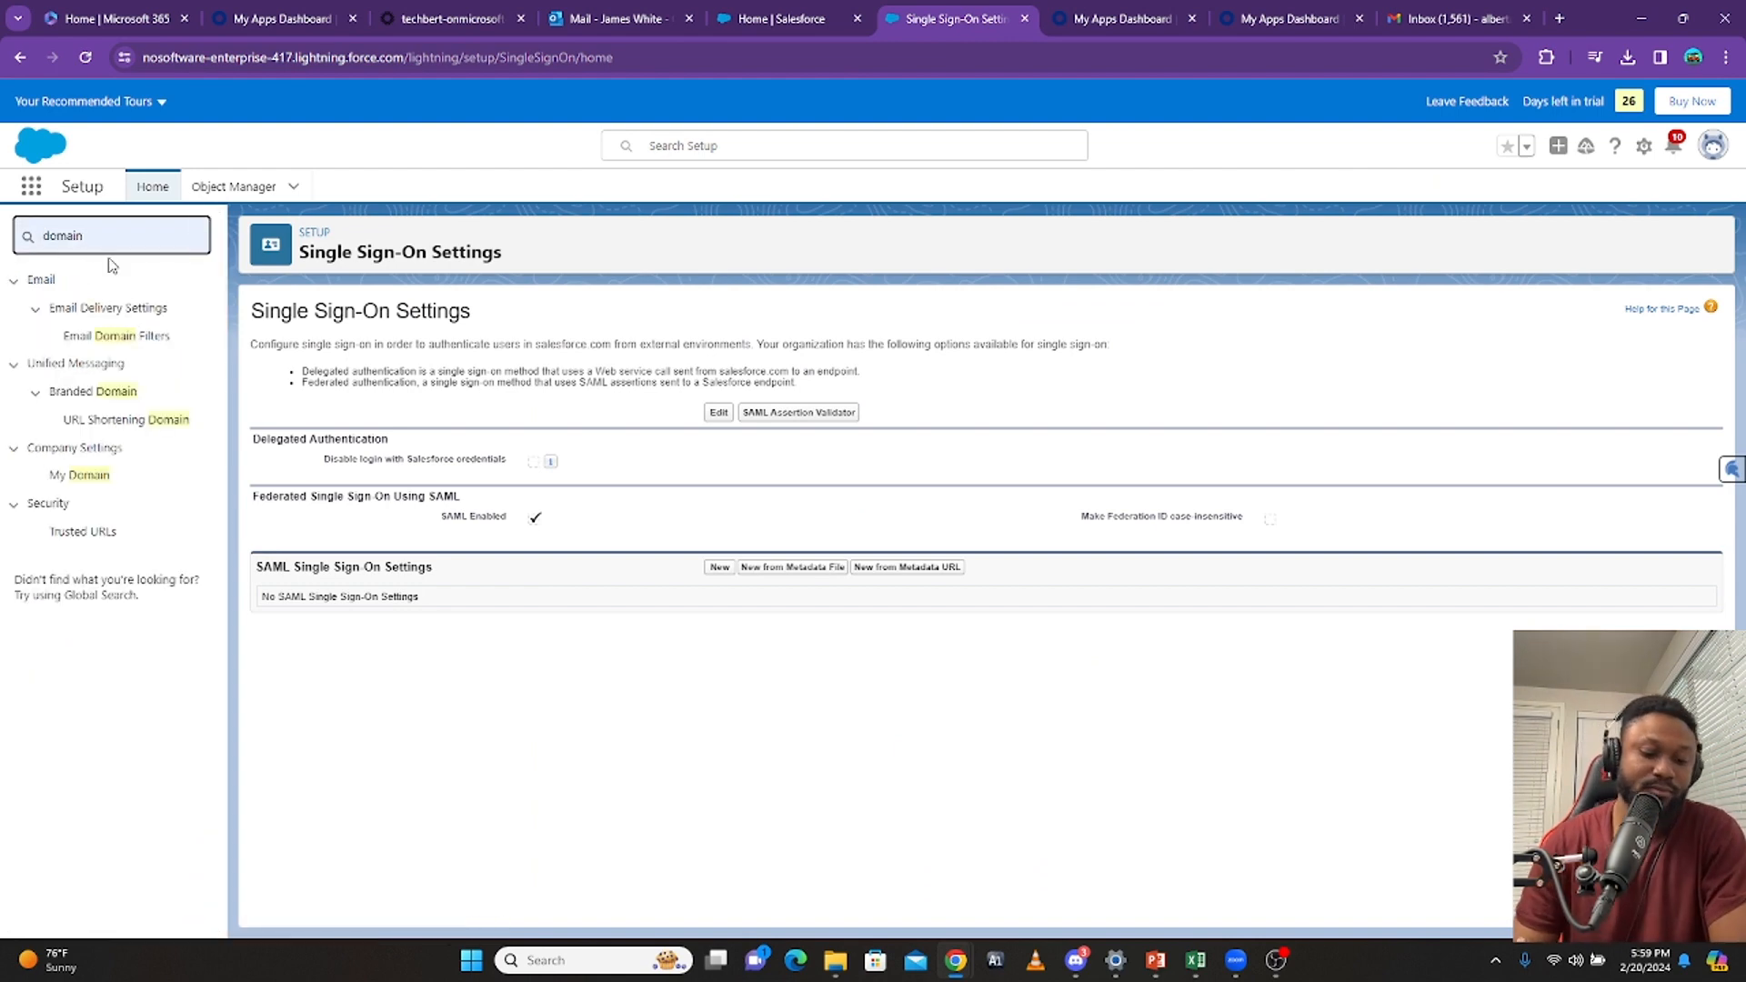
click(80, 477)
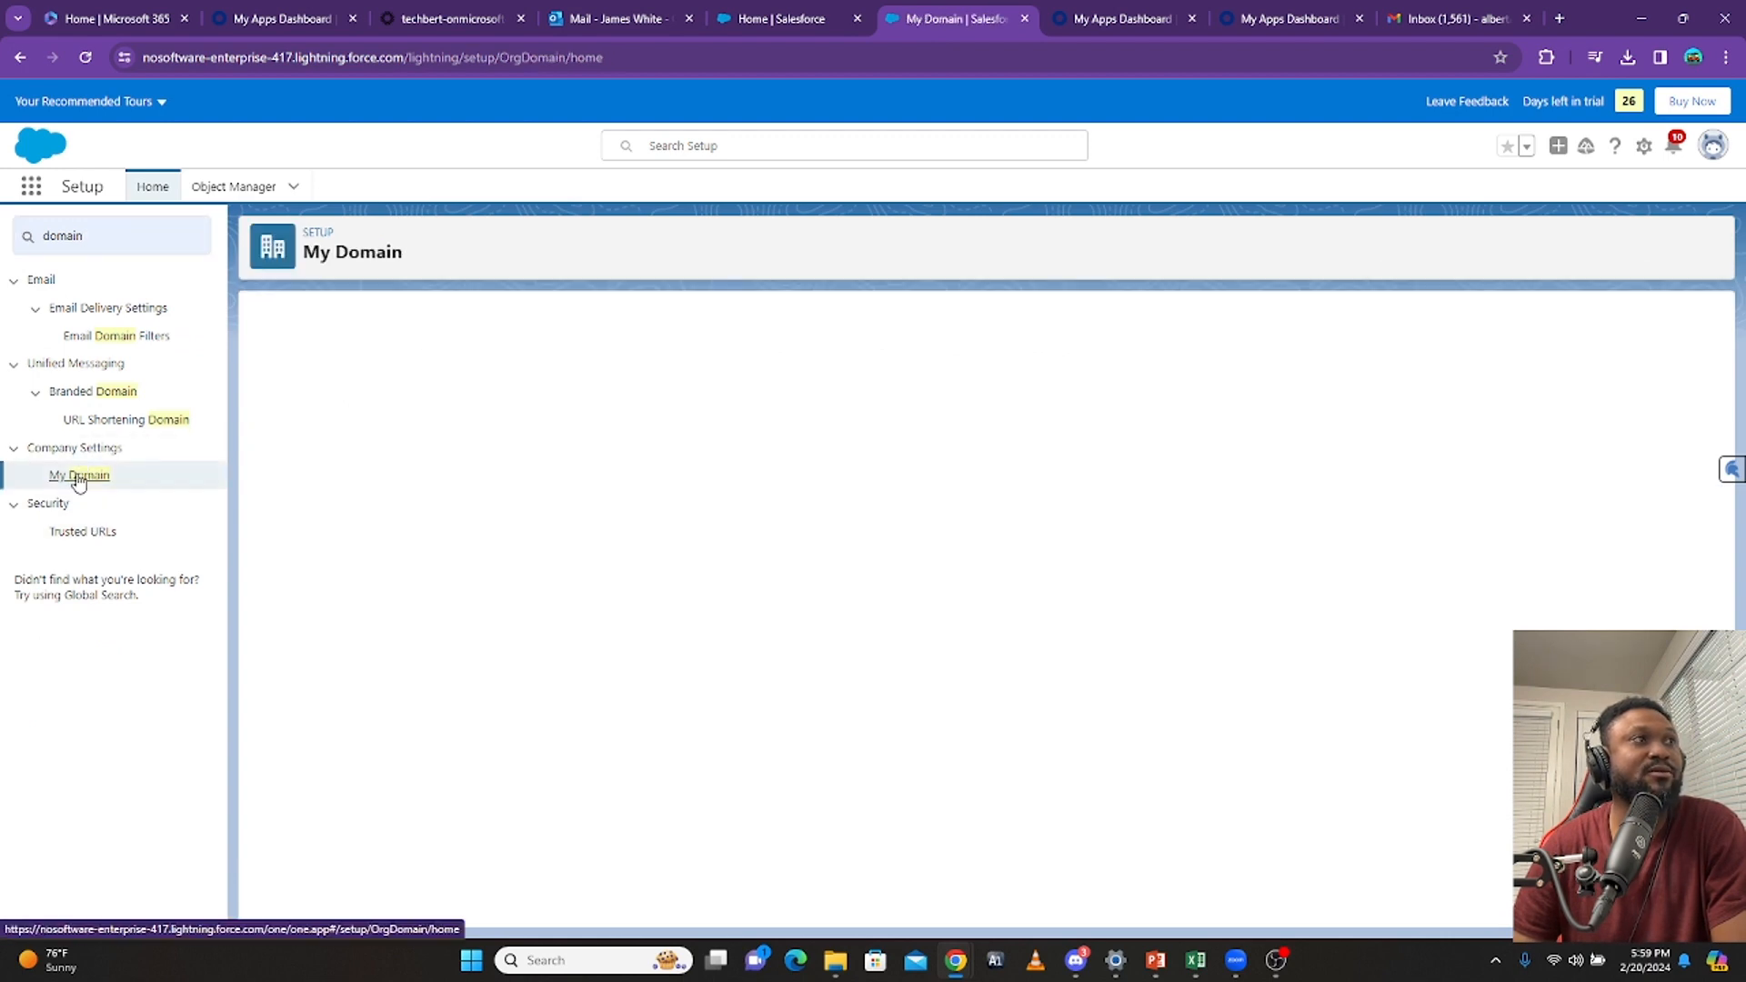
scroll(818, 759, down, 3)
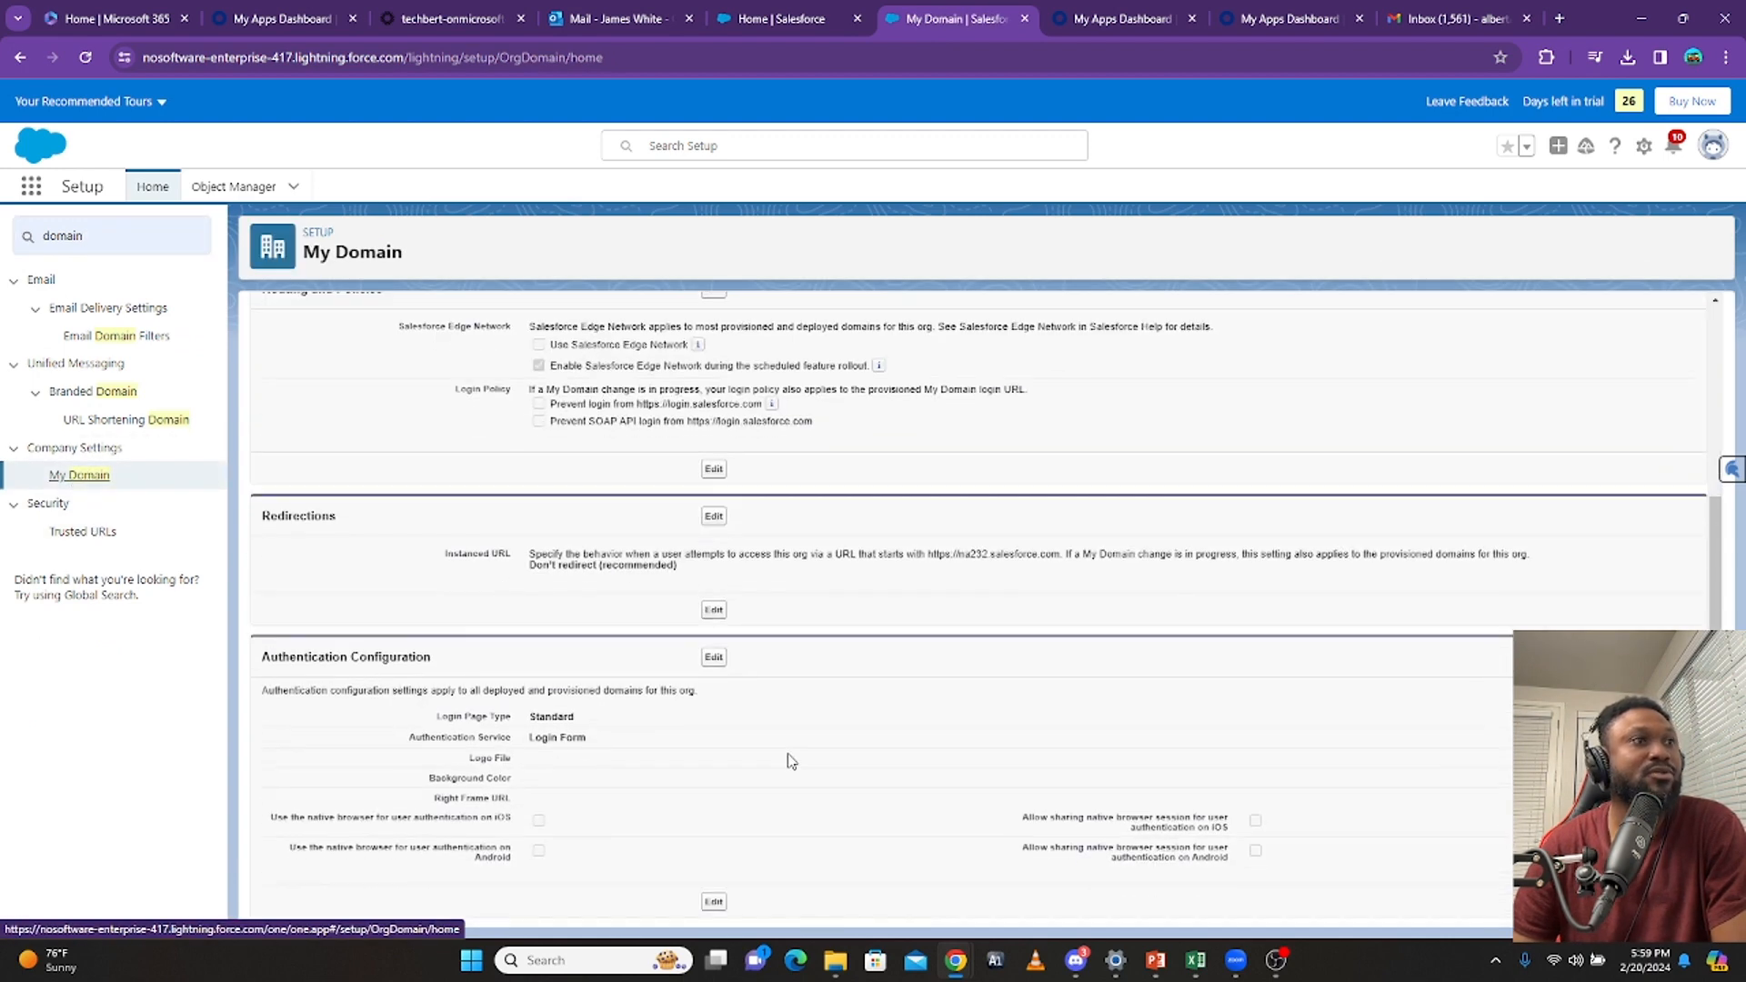
scroll(788, 762, up, 3)
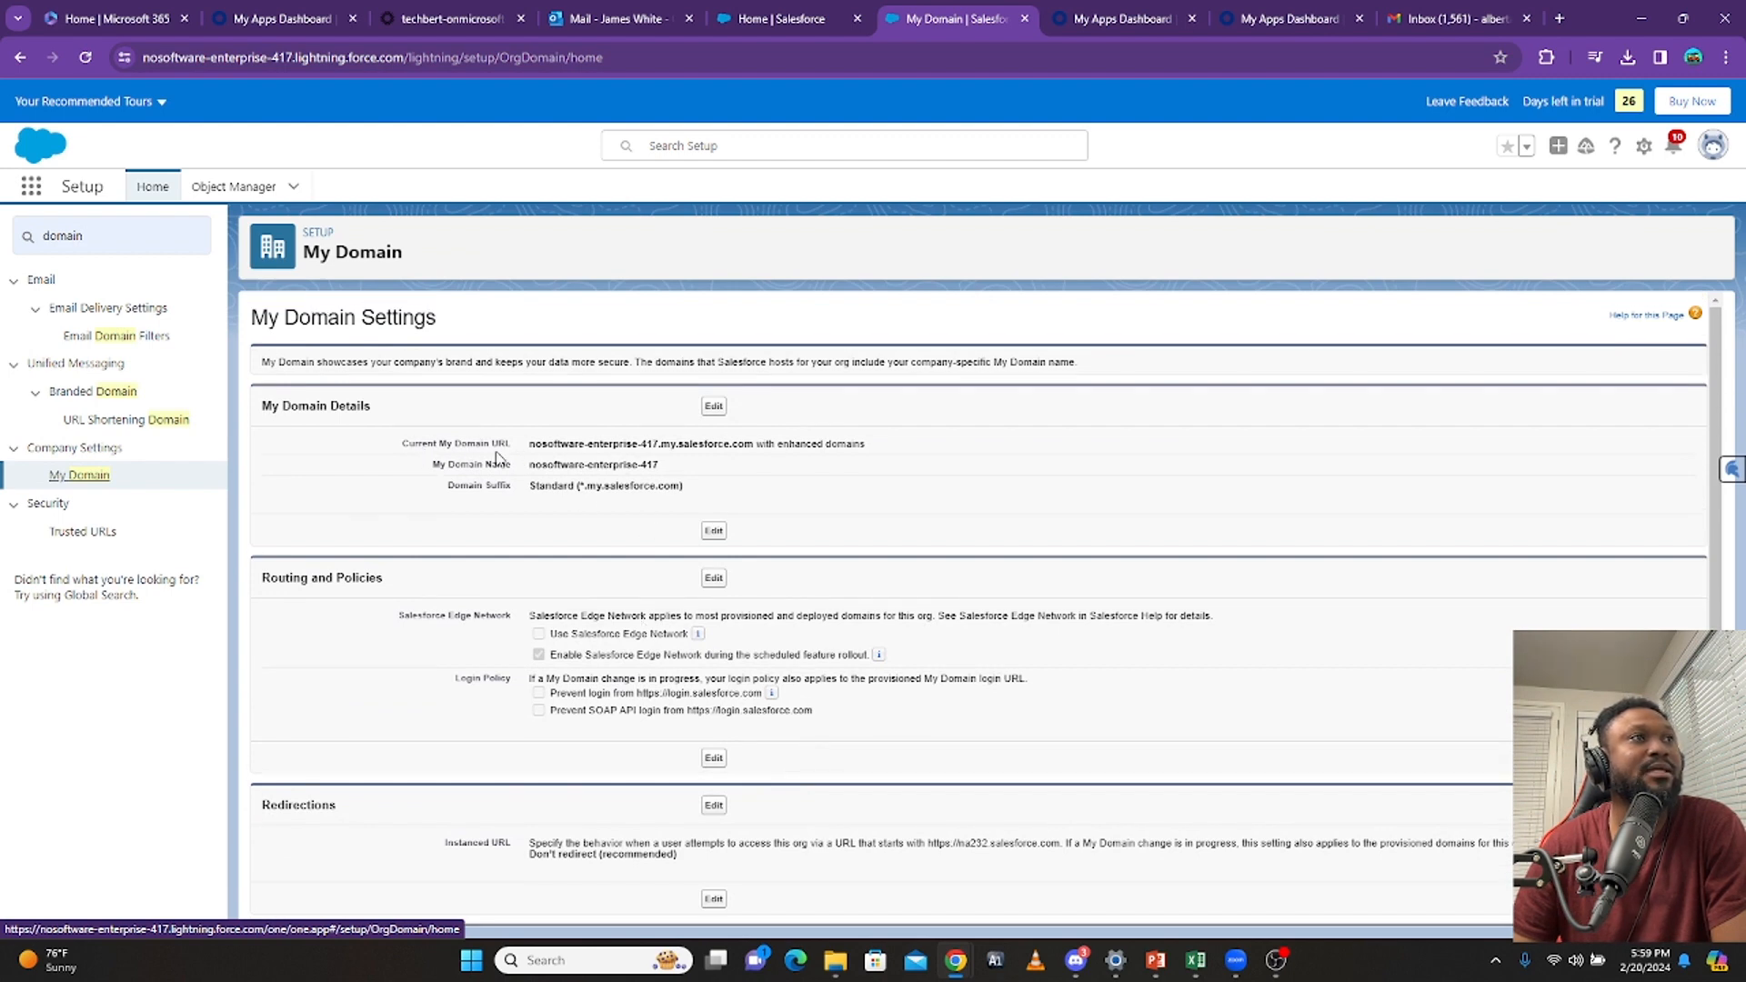
Copy the My Domain Name "nosoftware-enterprise-417" from the My Domain Details
drag(529, 446, 758, 446)
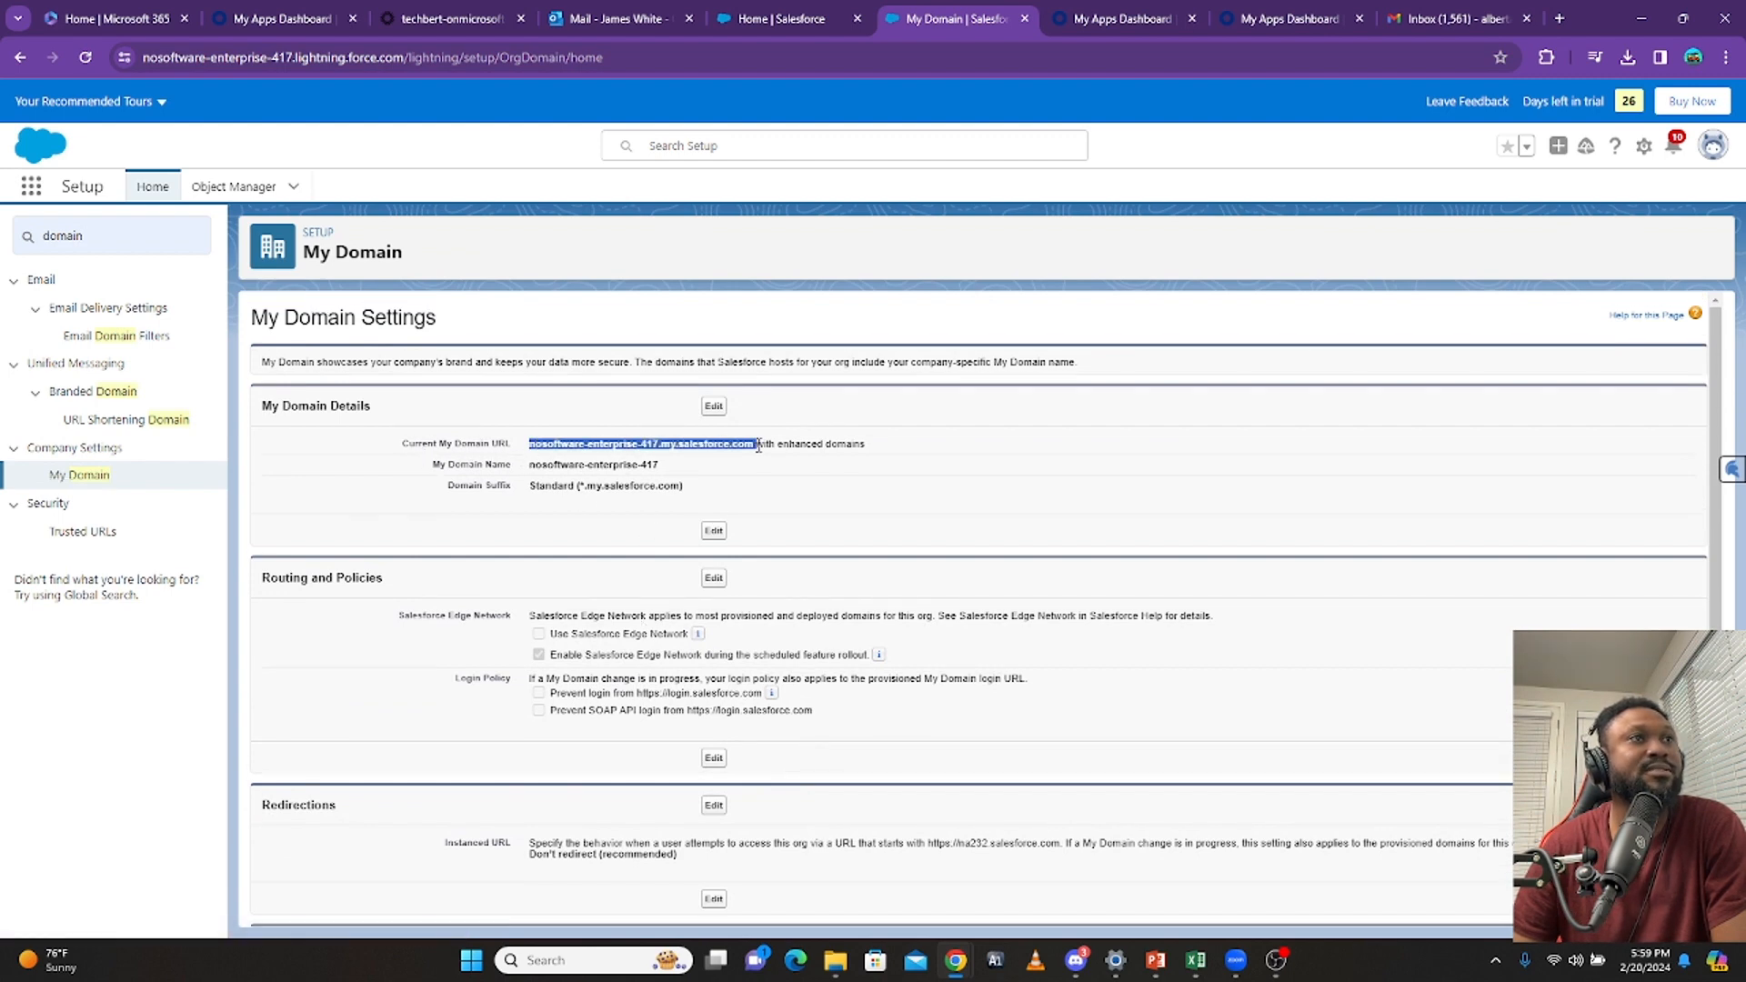
click(703, 480)
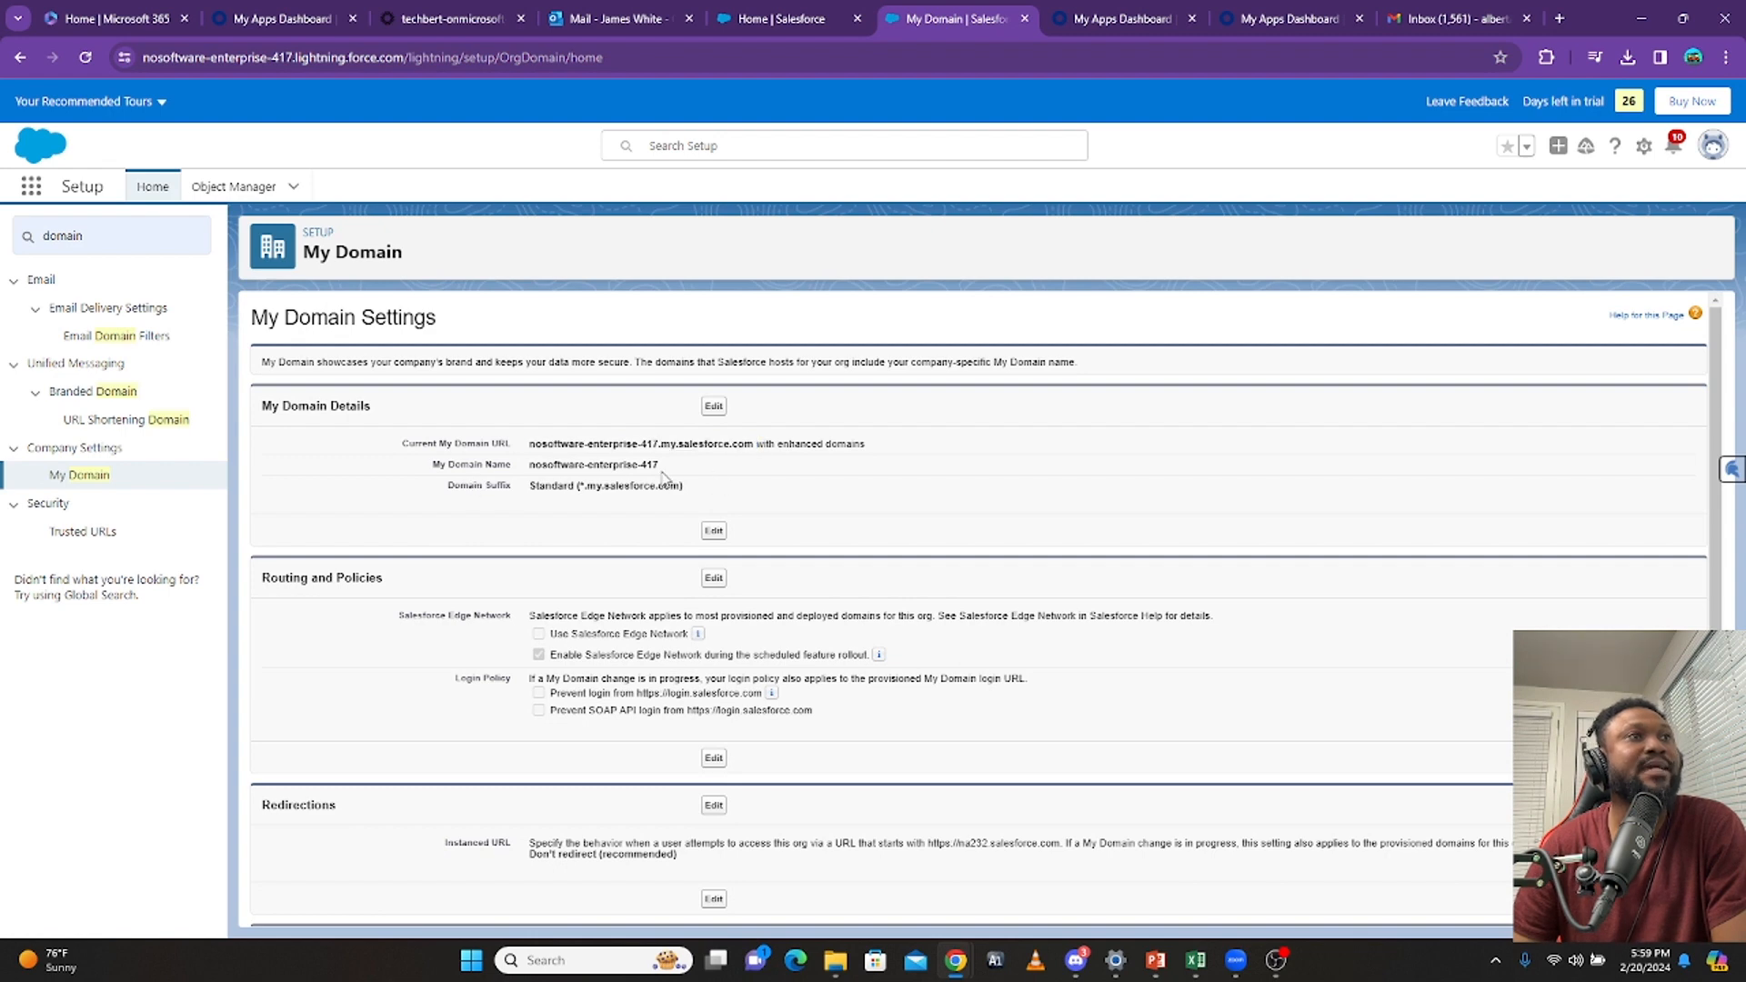
drag(651, 471, 524, 477)
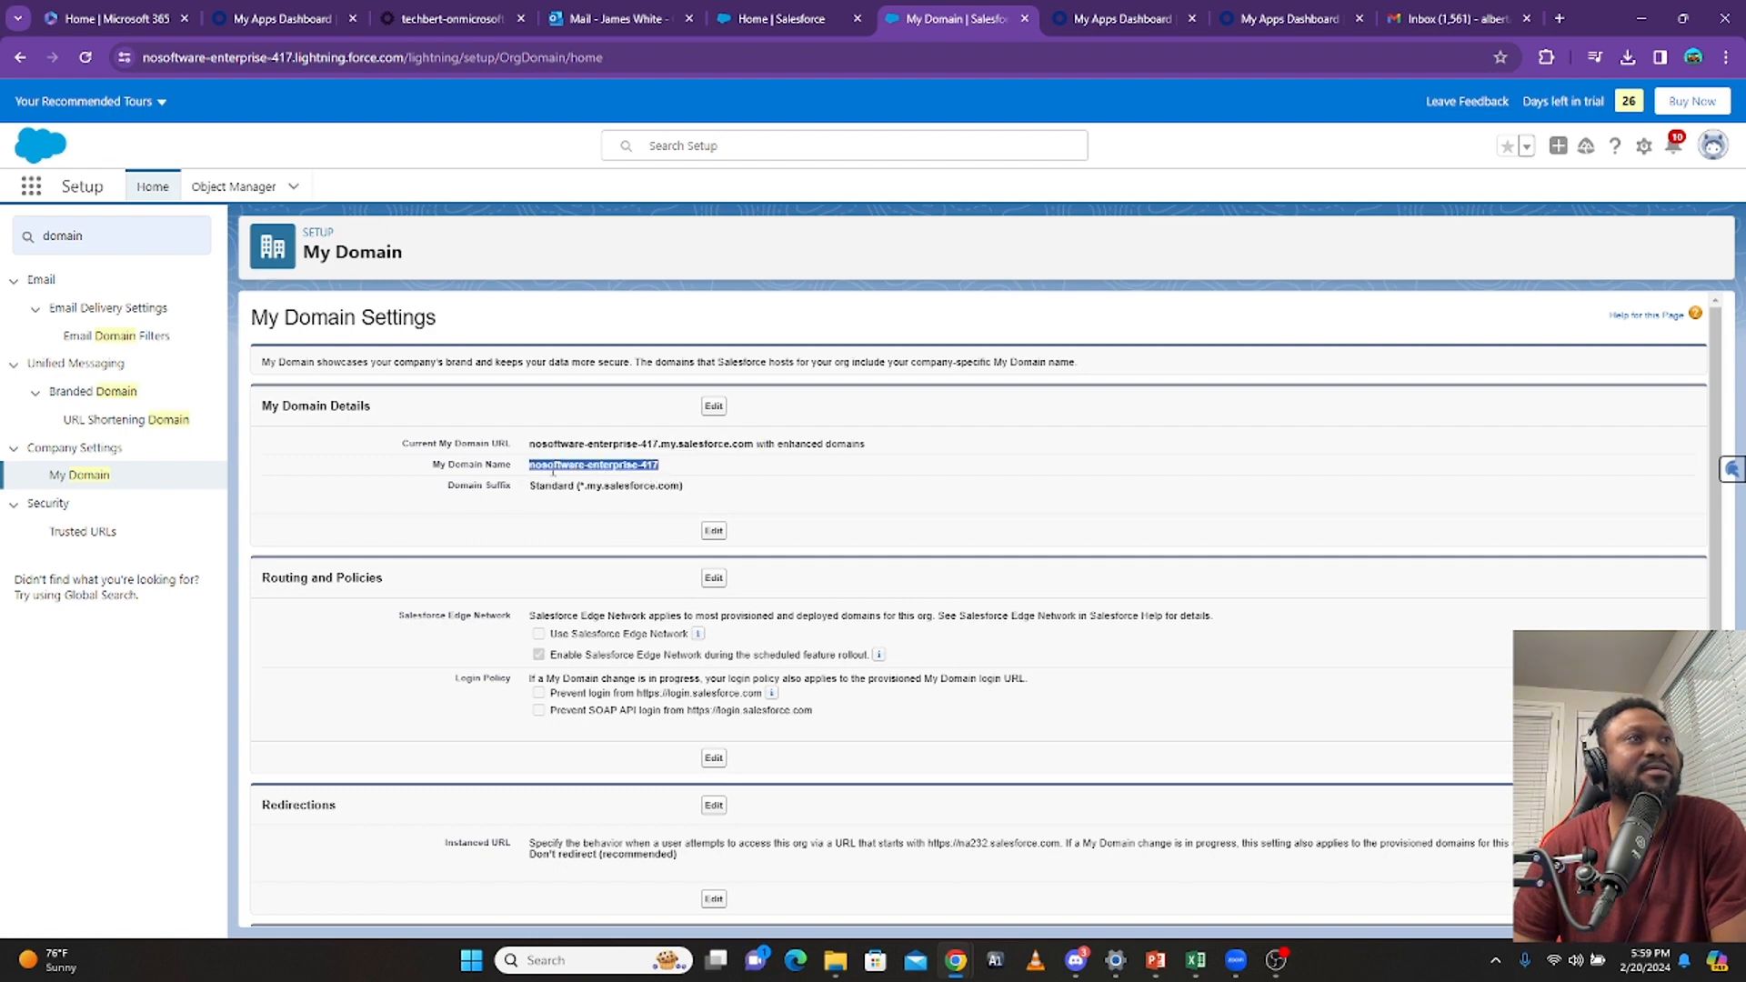
right_click(553, 471)
click(591, 489)
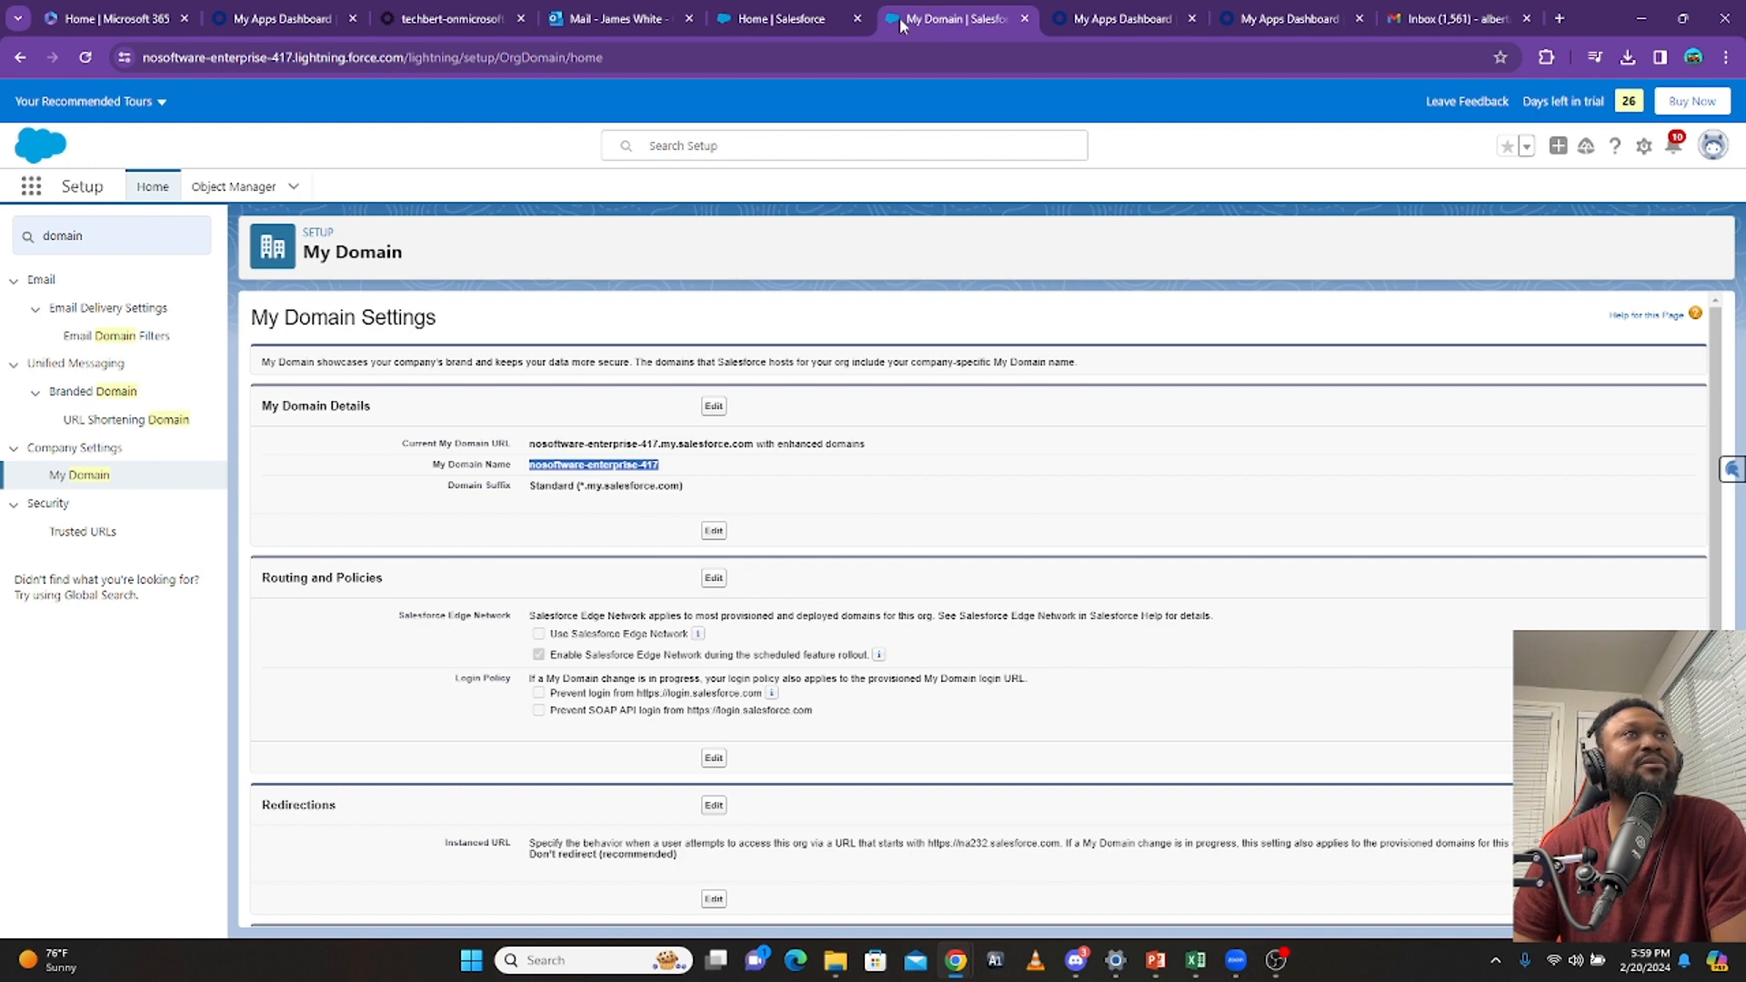
Switch to Okta, set the Salesforce.com app's Custom Domain to "nosoftware-enterprise-417" and proceed to the Sign-On Options
click(455, 22)
click(854, 577)
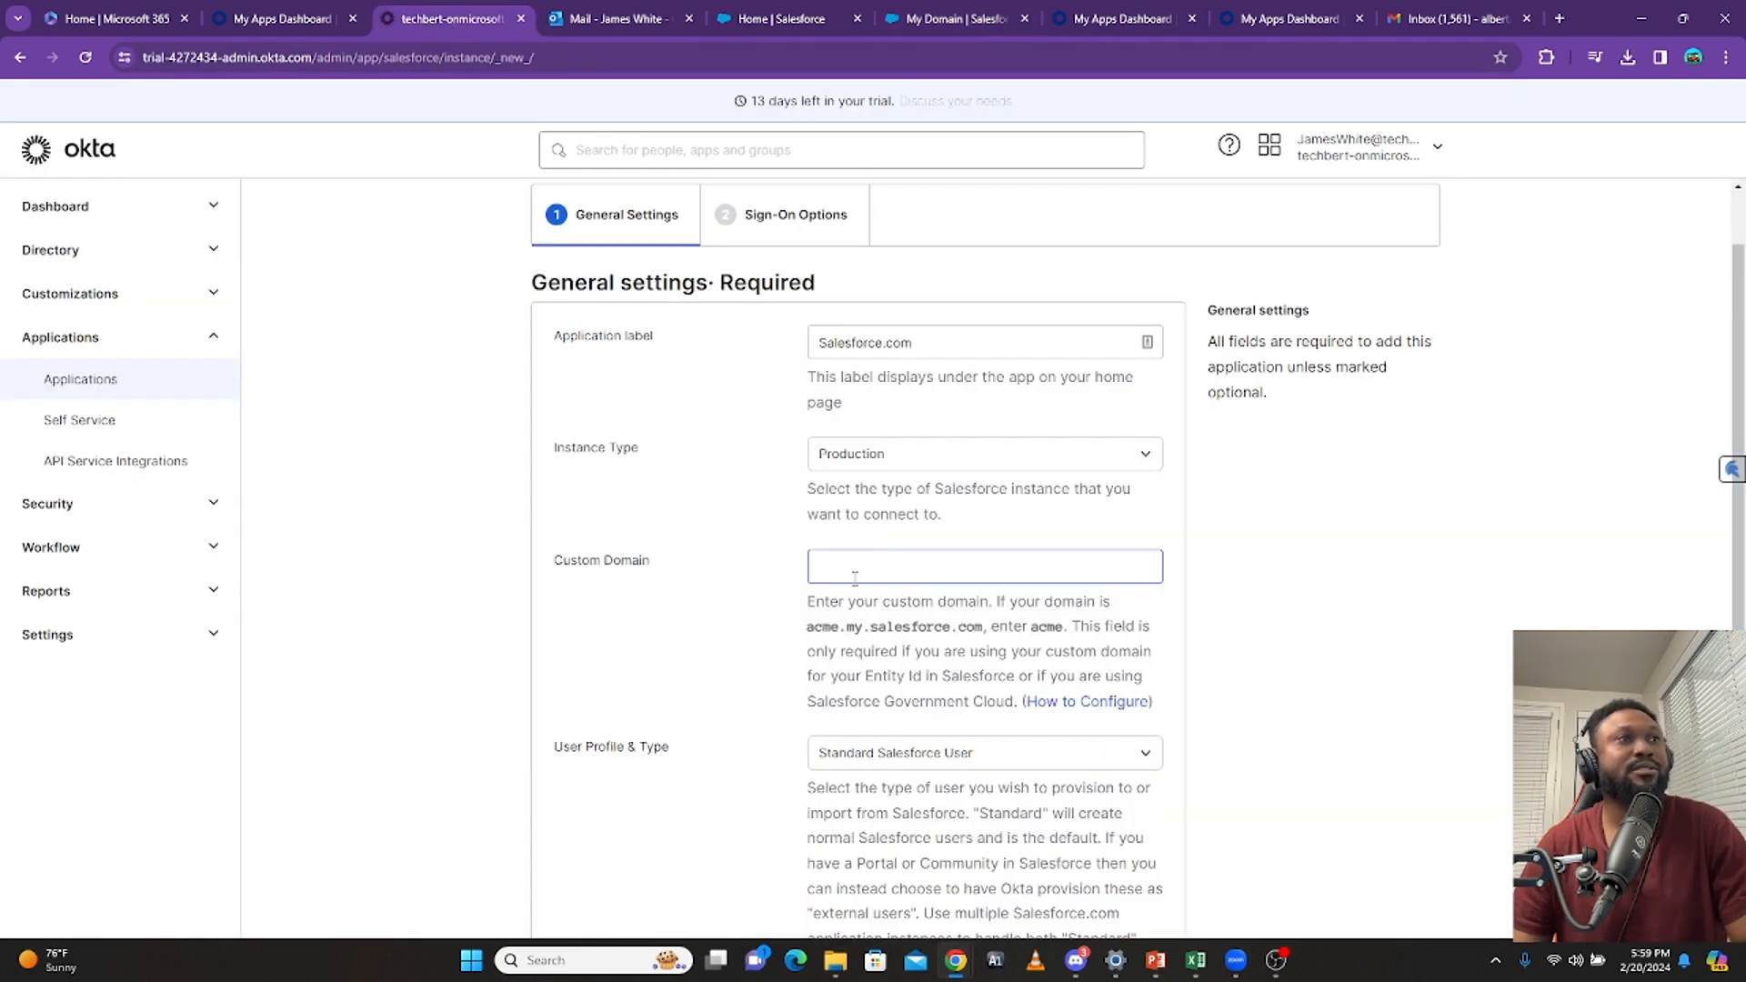
key(ctrl+v)
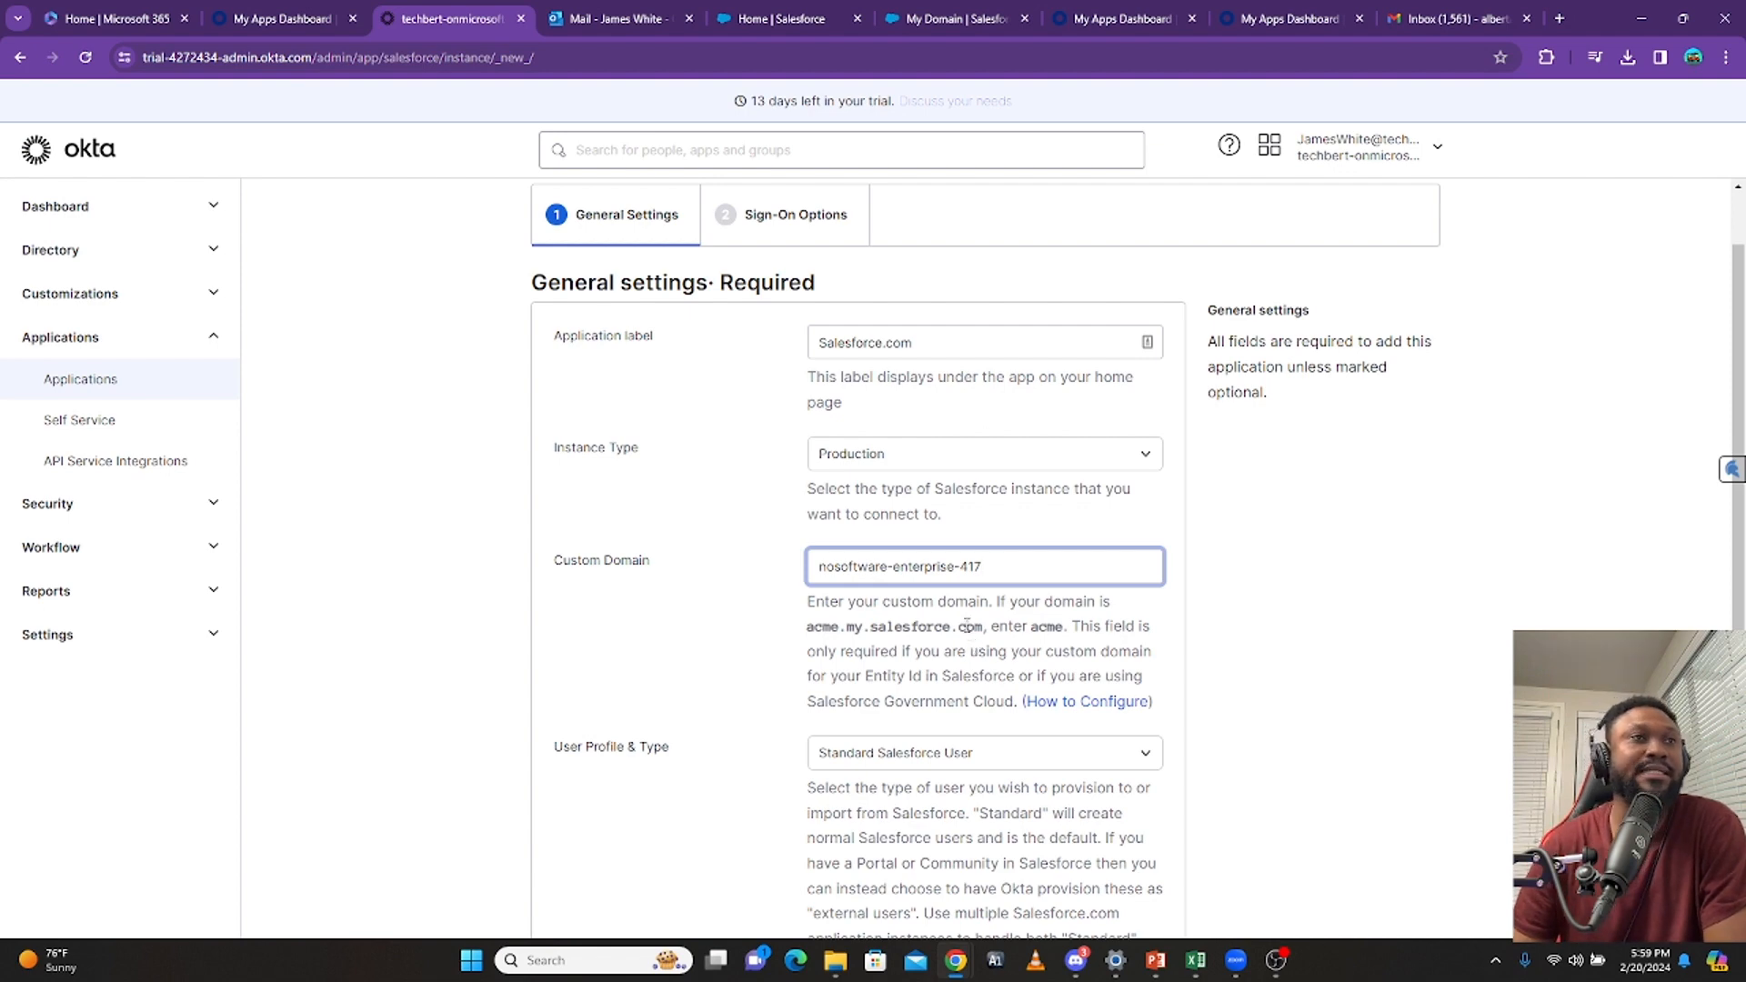
scroll(980, 684, down, 5)
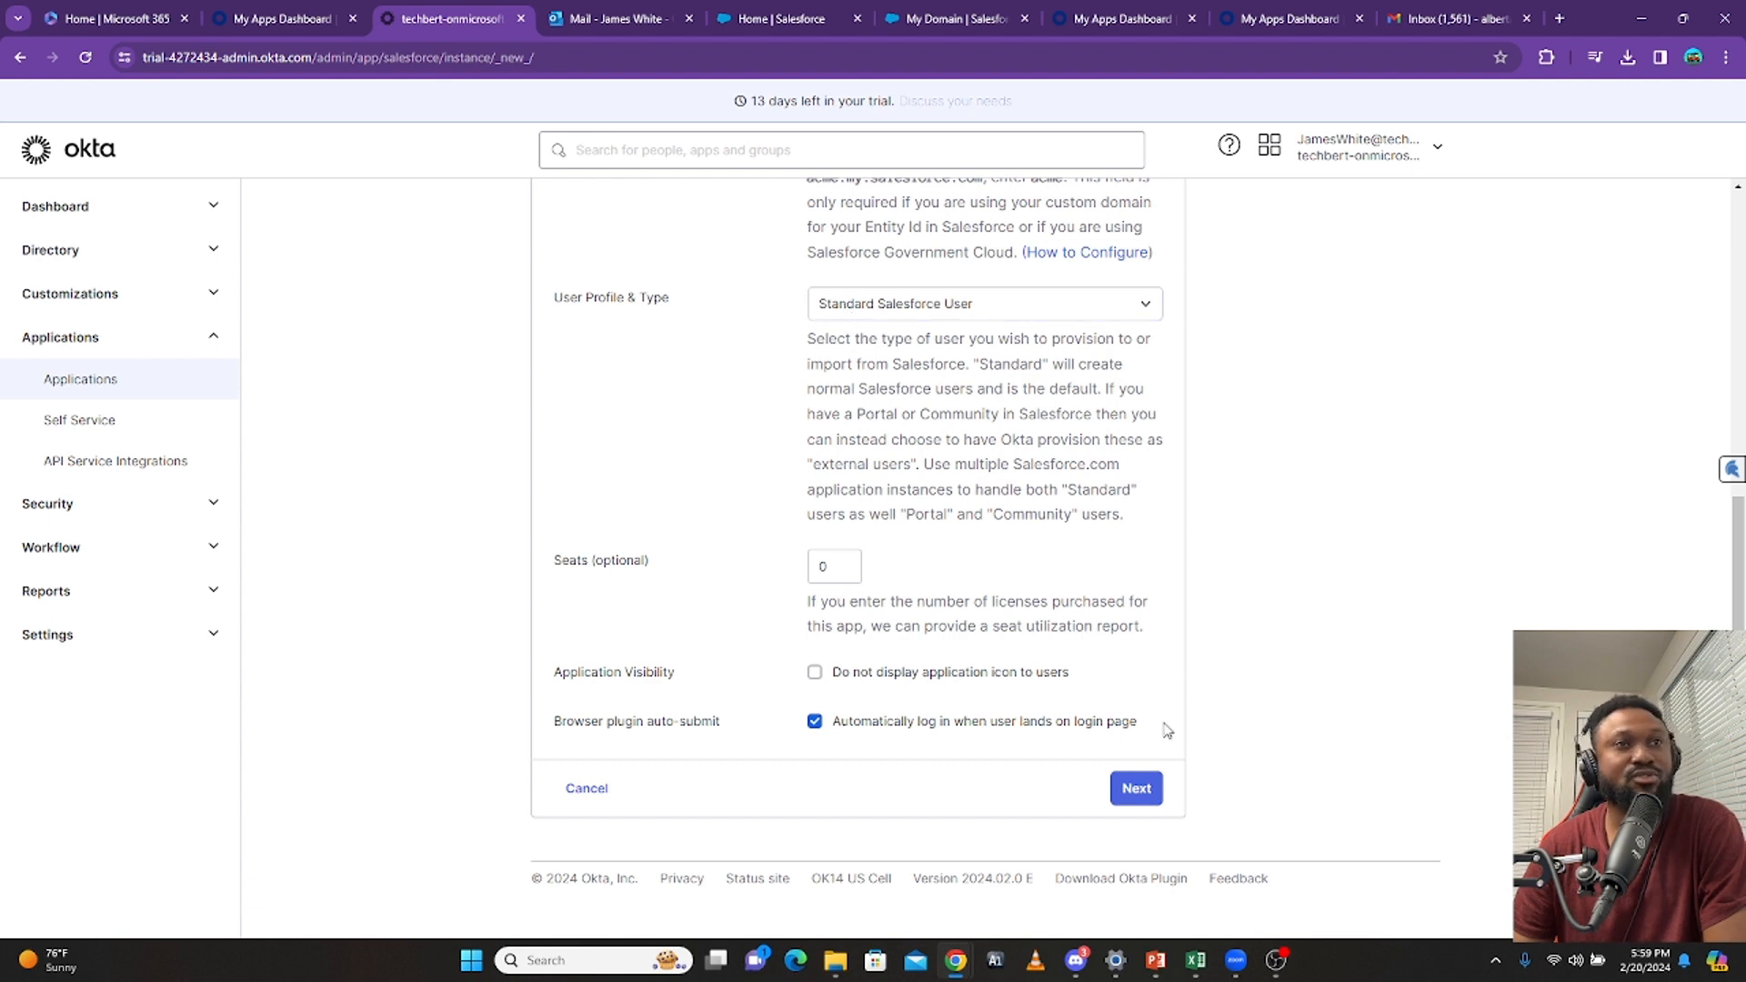
click(1124, 804)
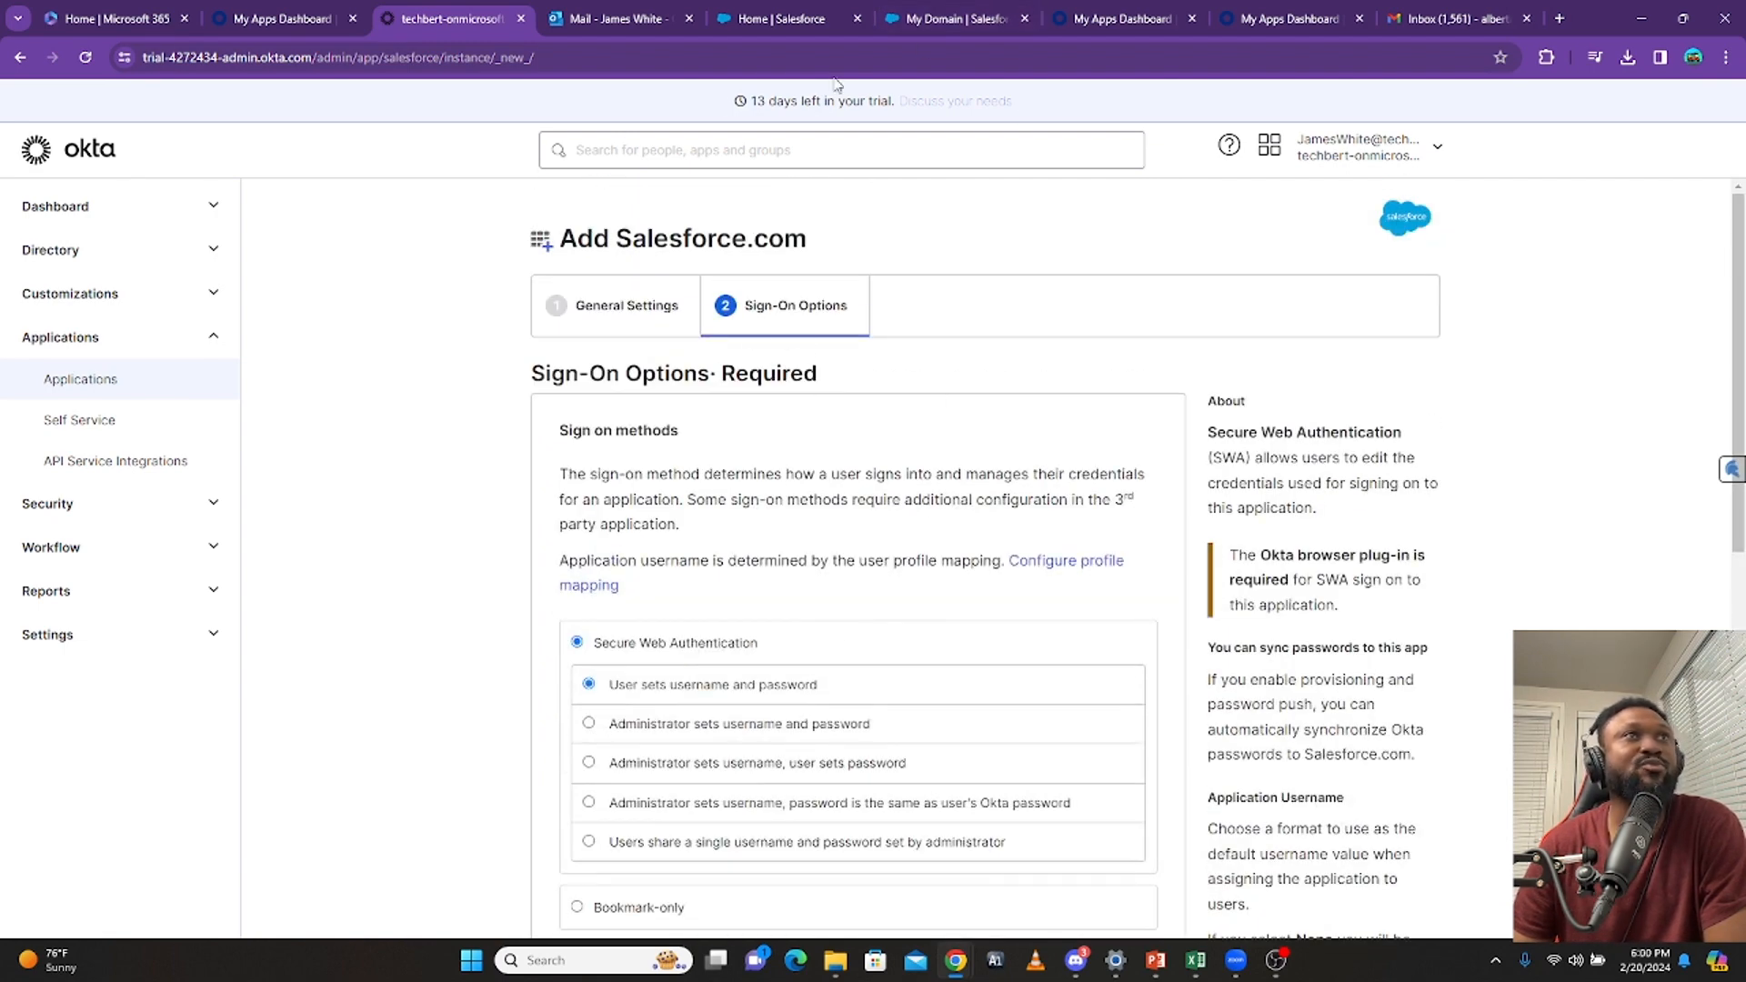
Switch to Salesforce Setup, search for "single" and open the Single Sign-On Settings
click(930, 20)
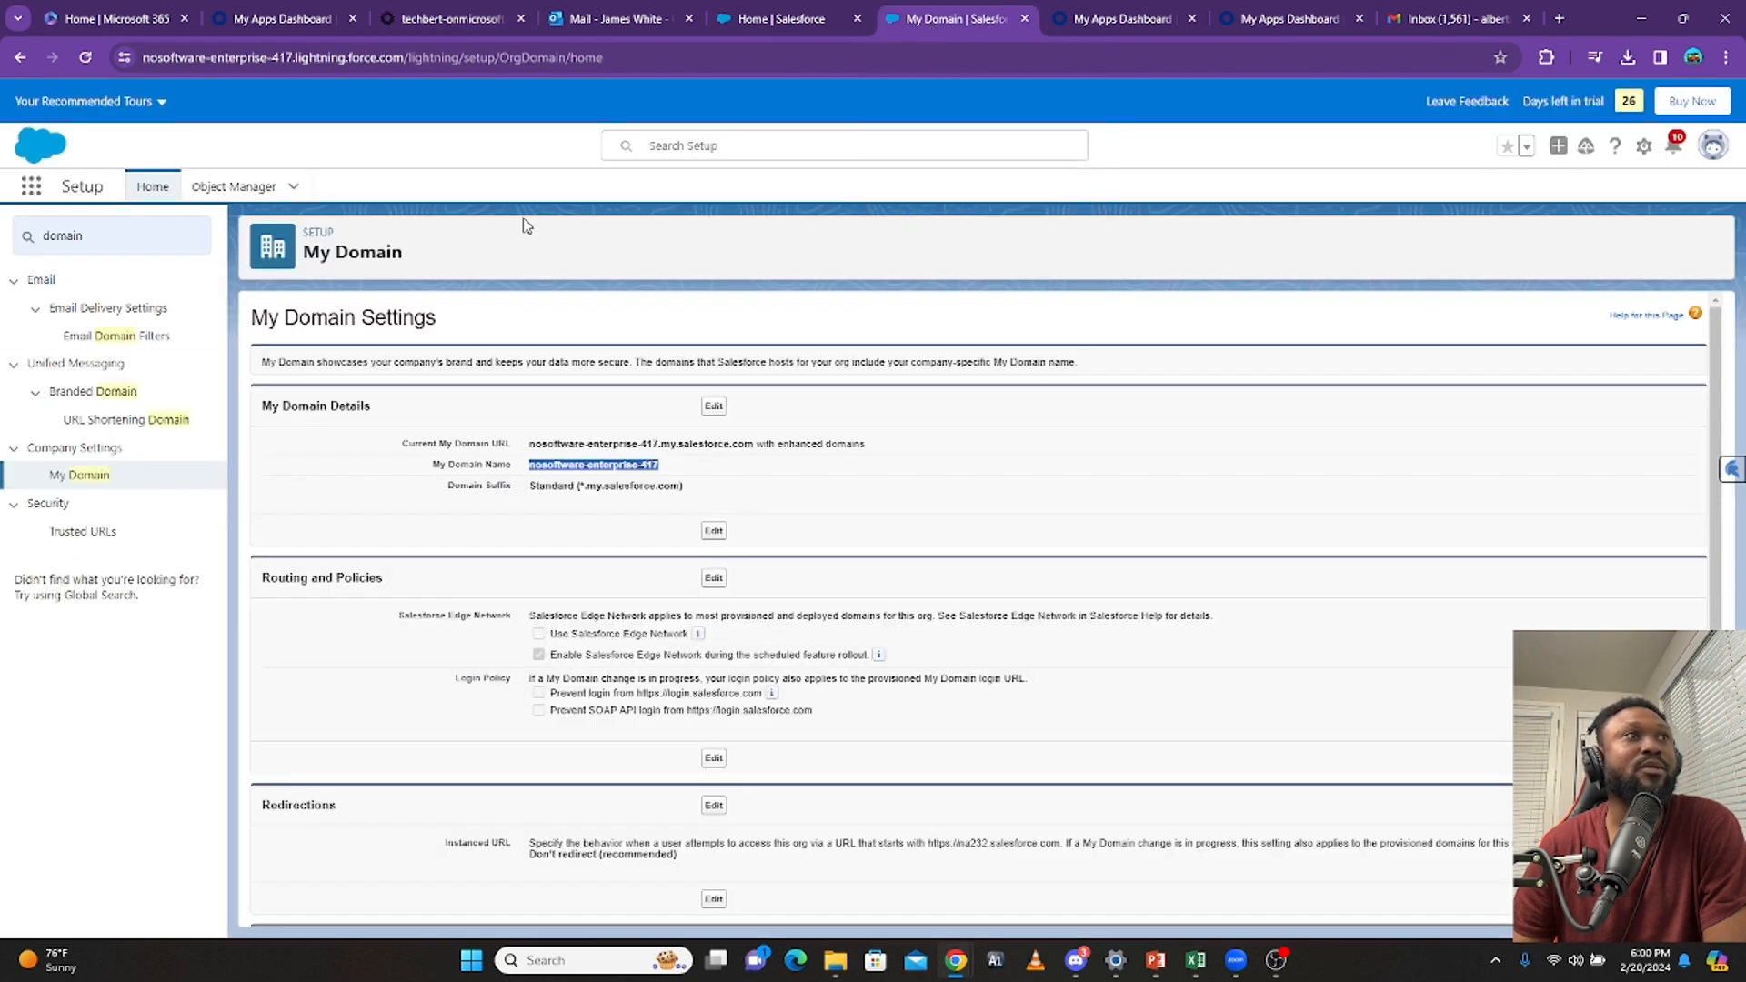
click(39, 236)
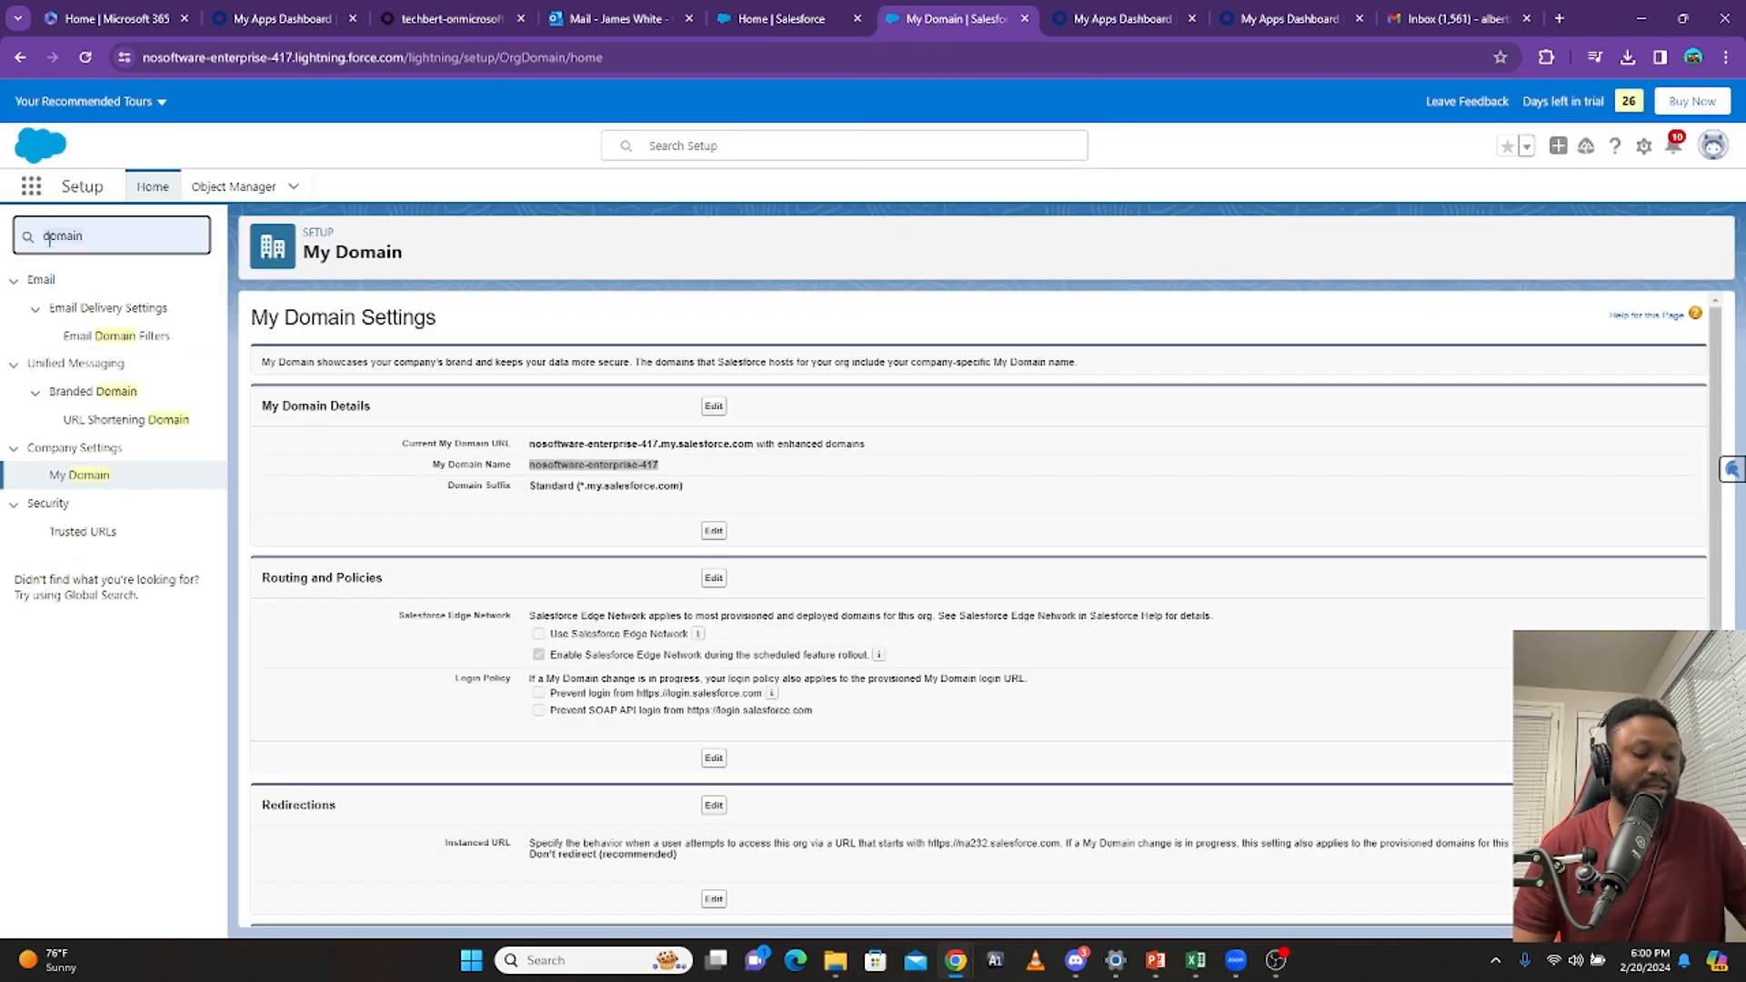
key(ctrl+a)
text(single)
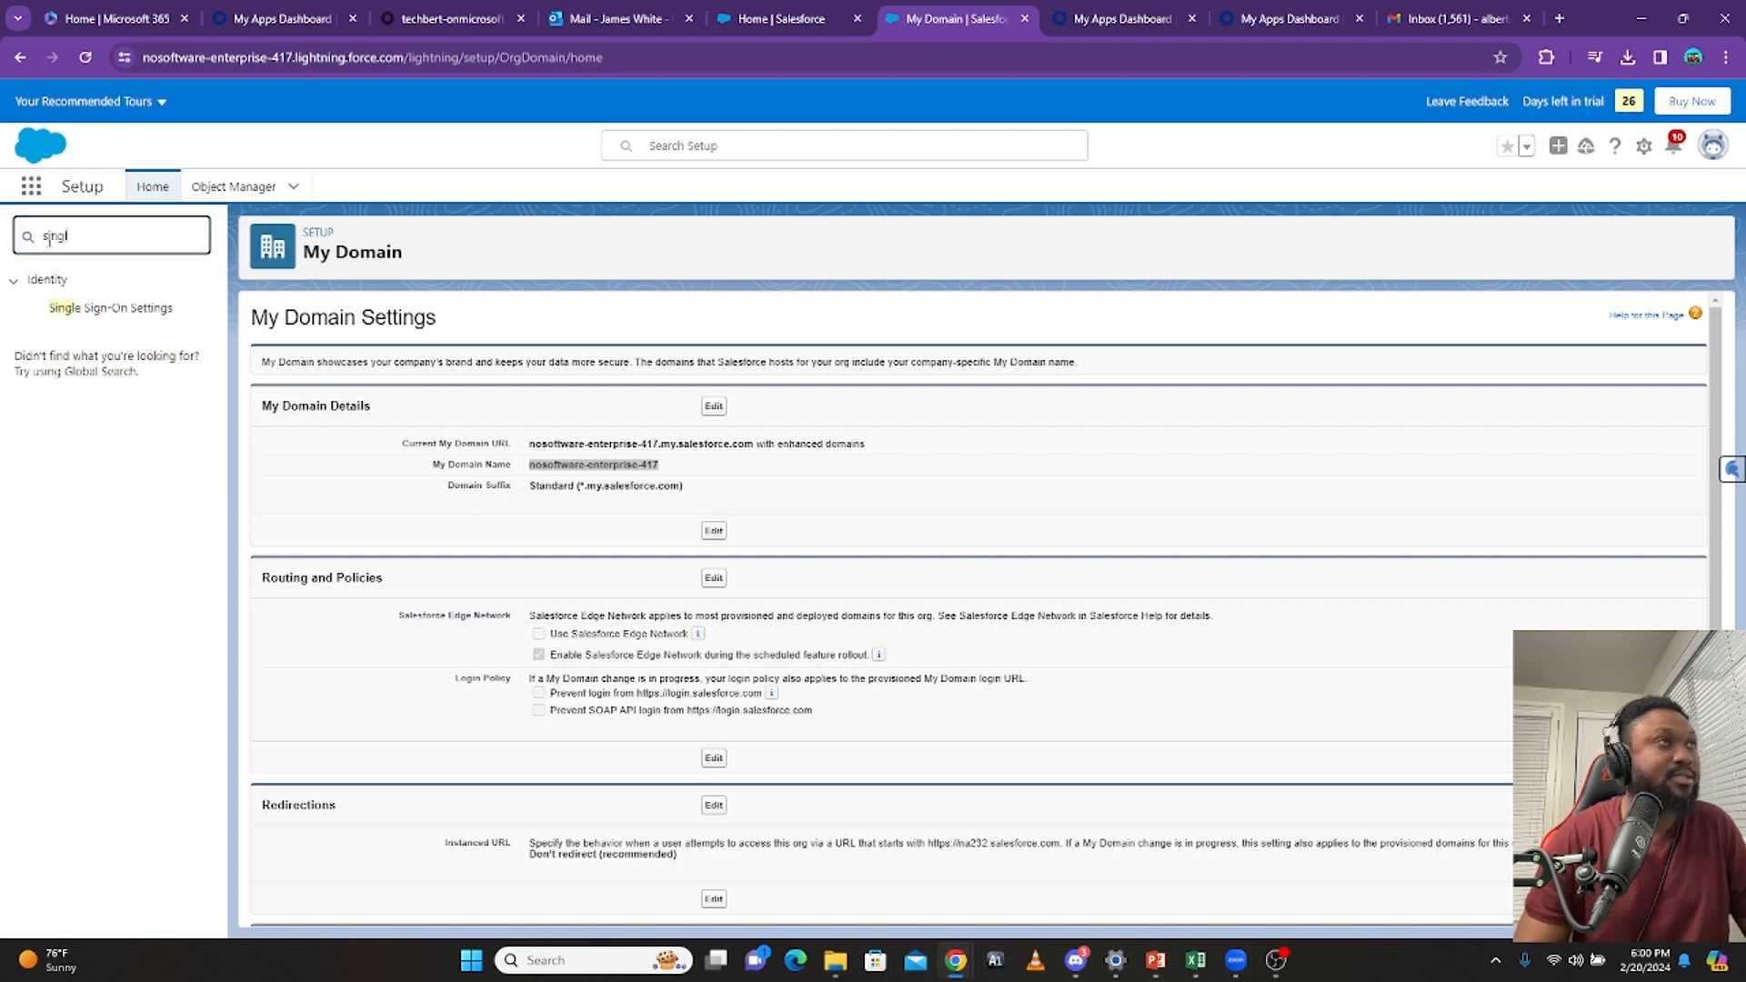
click(112, 309)
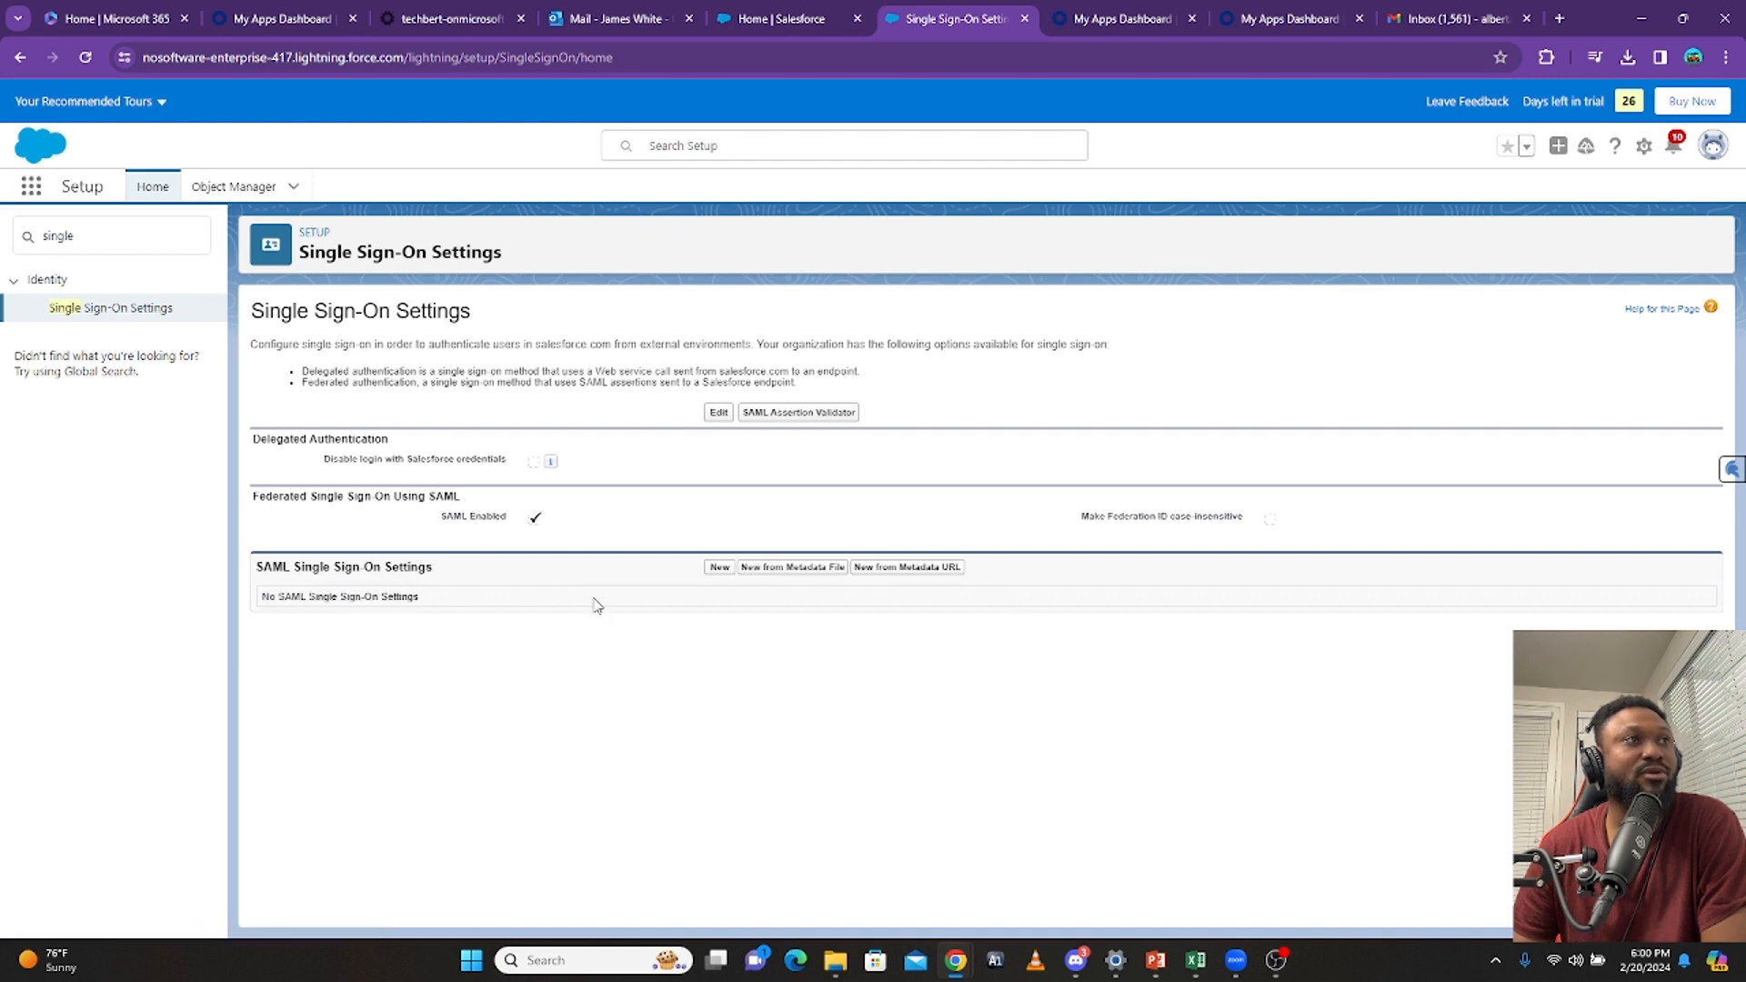
Start a new SAML Single Sign-On configuration in Salesforce, then switch to Okta and choose SAML 2.0 as the Salesforce.com app's sign-on method
click(719, 570)
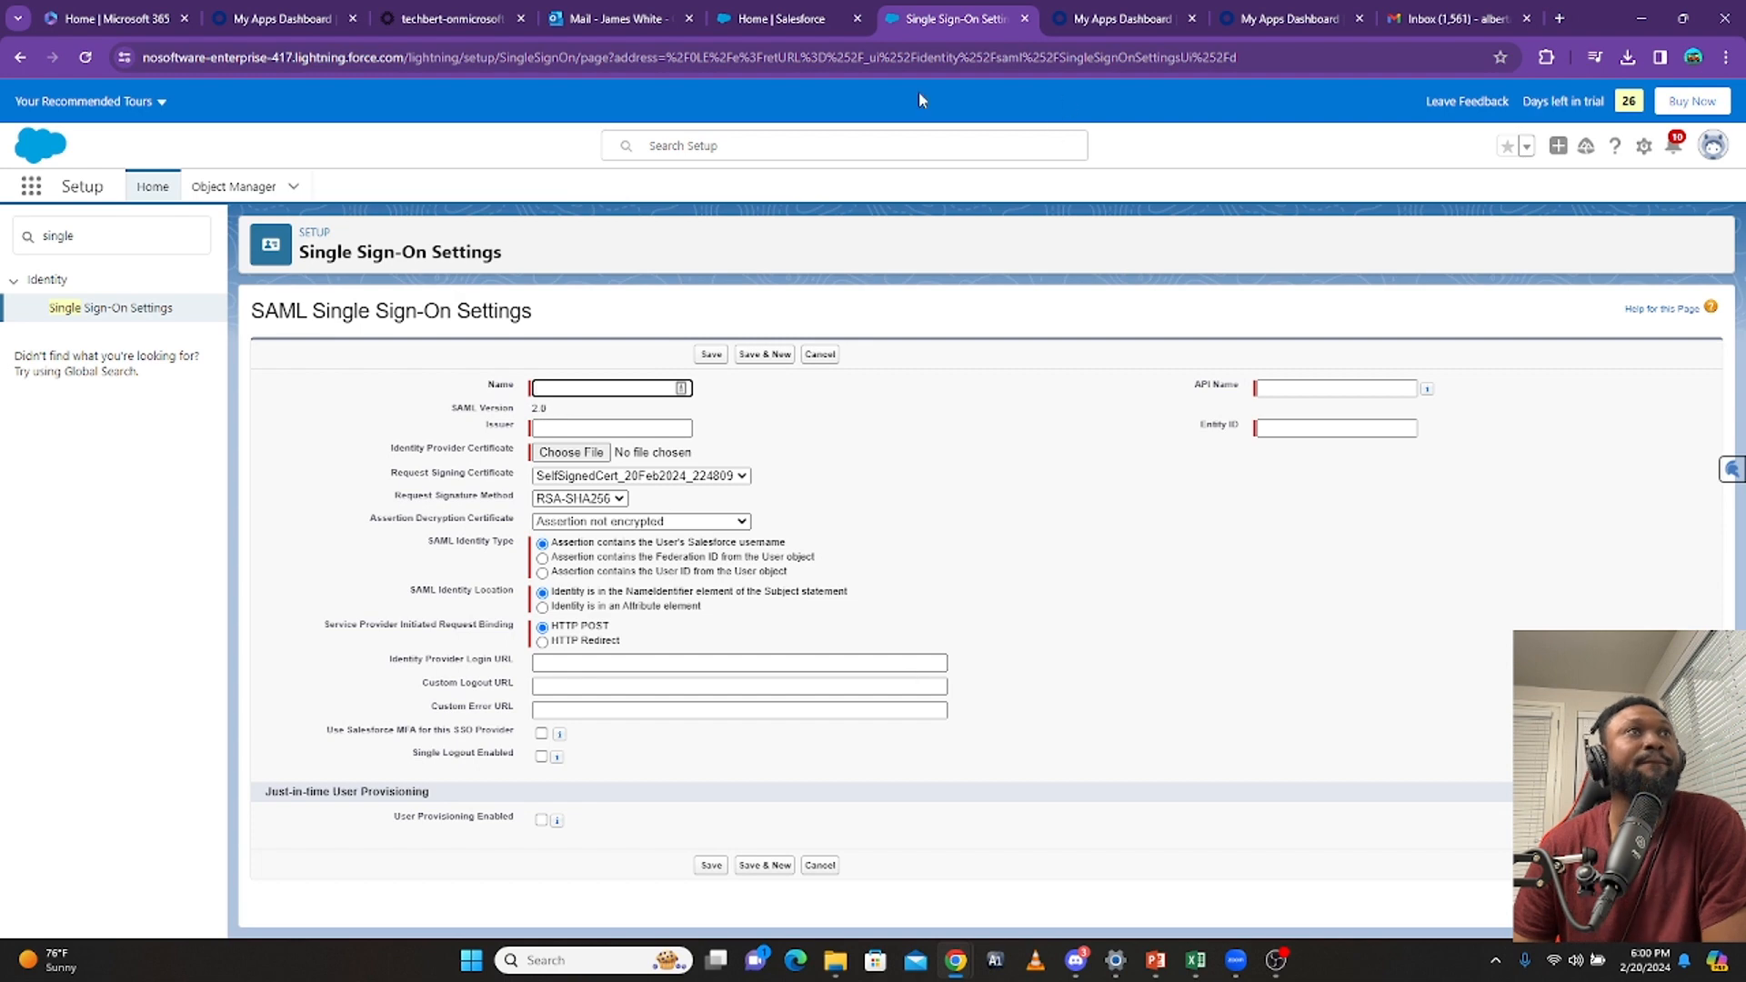
click(458, 23)
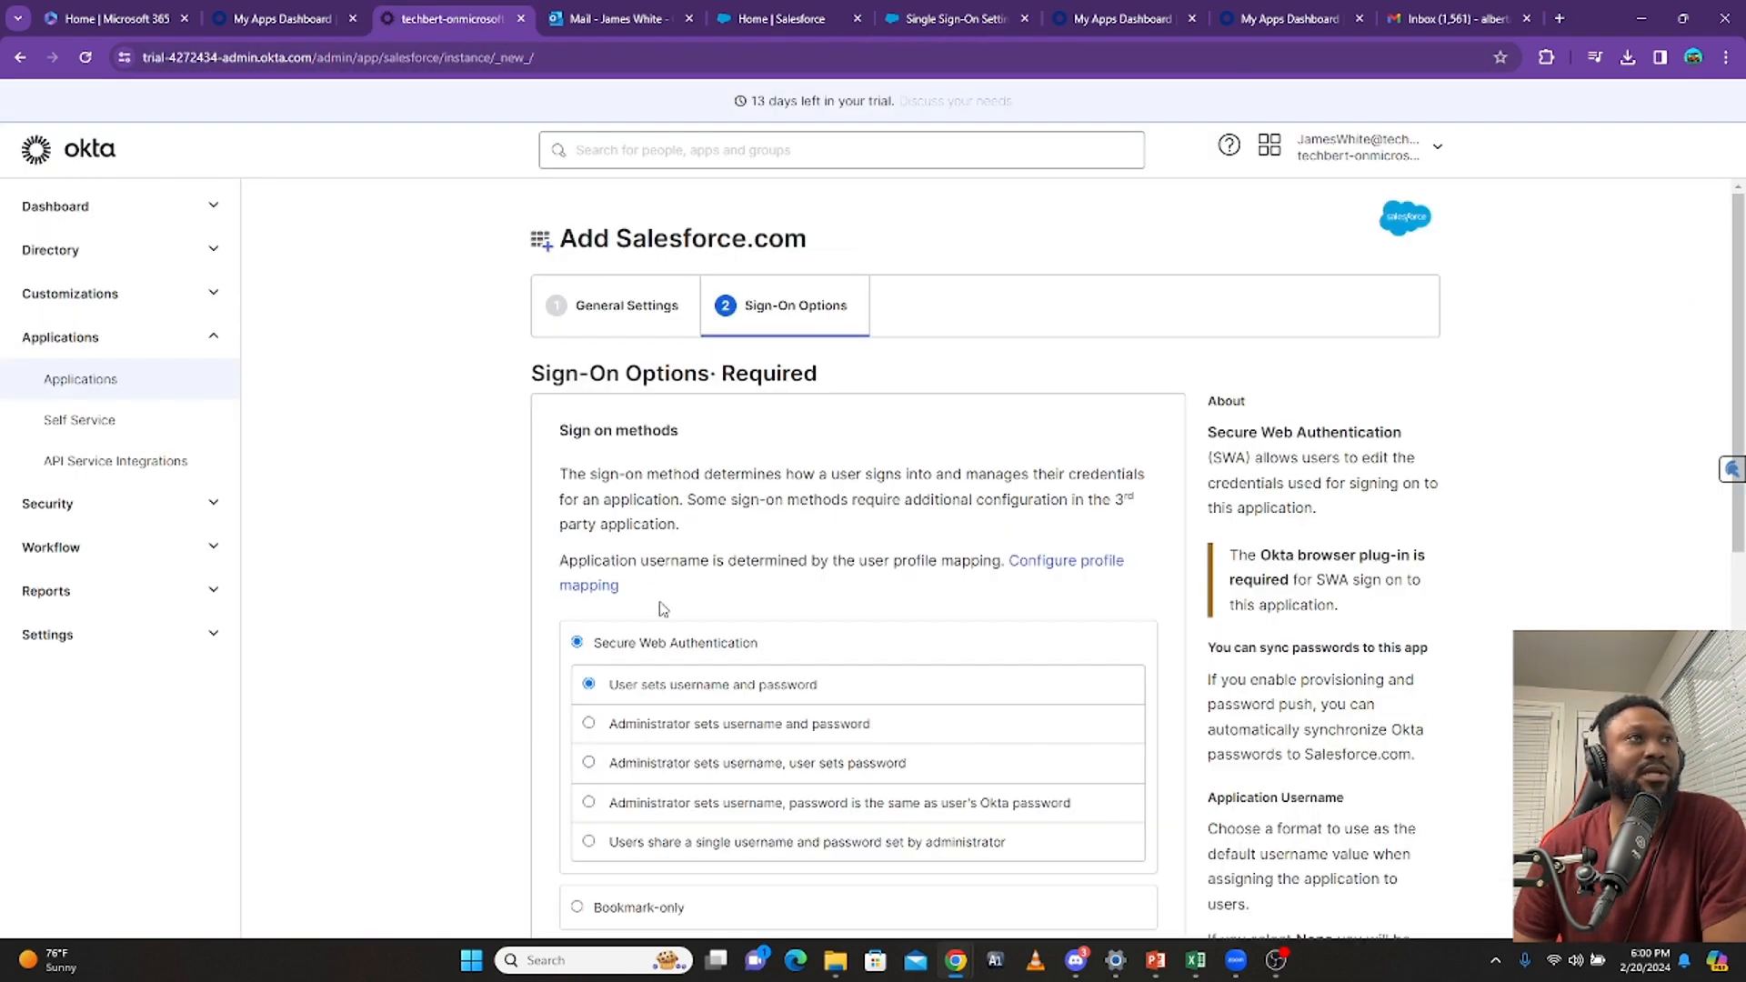
scroll(735, 564, down, 4)
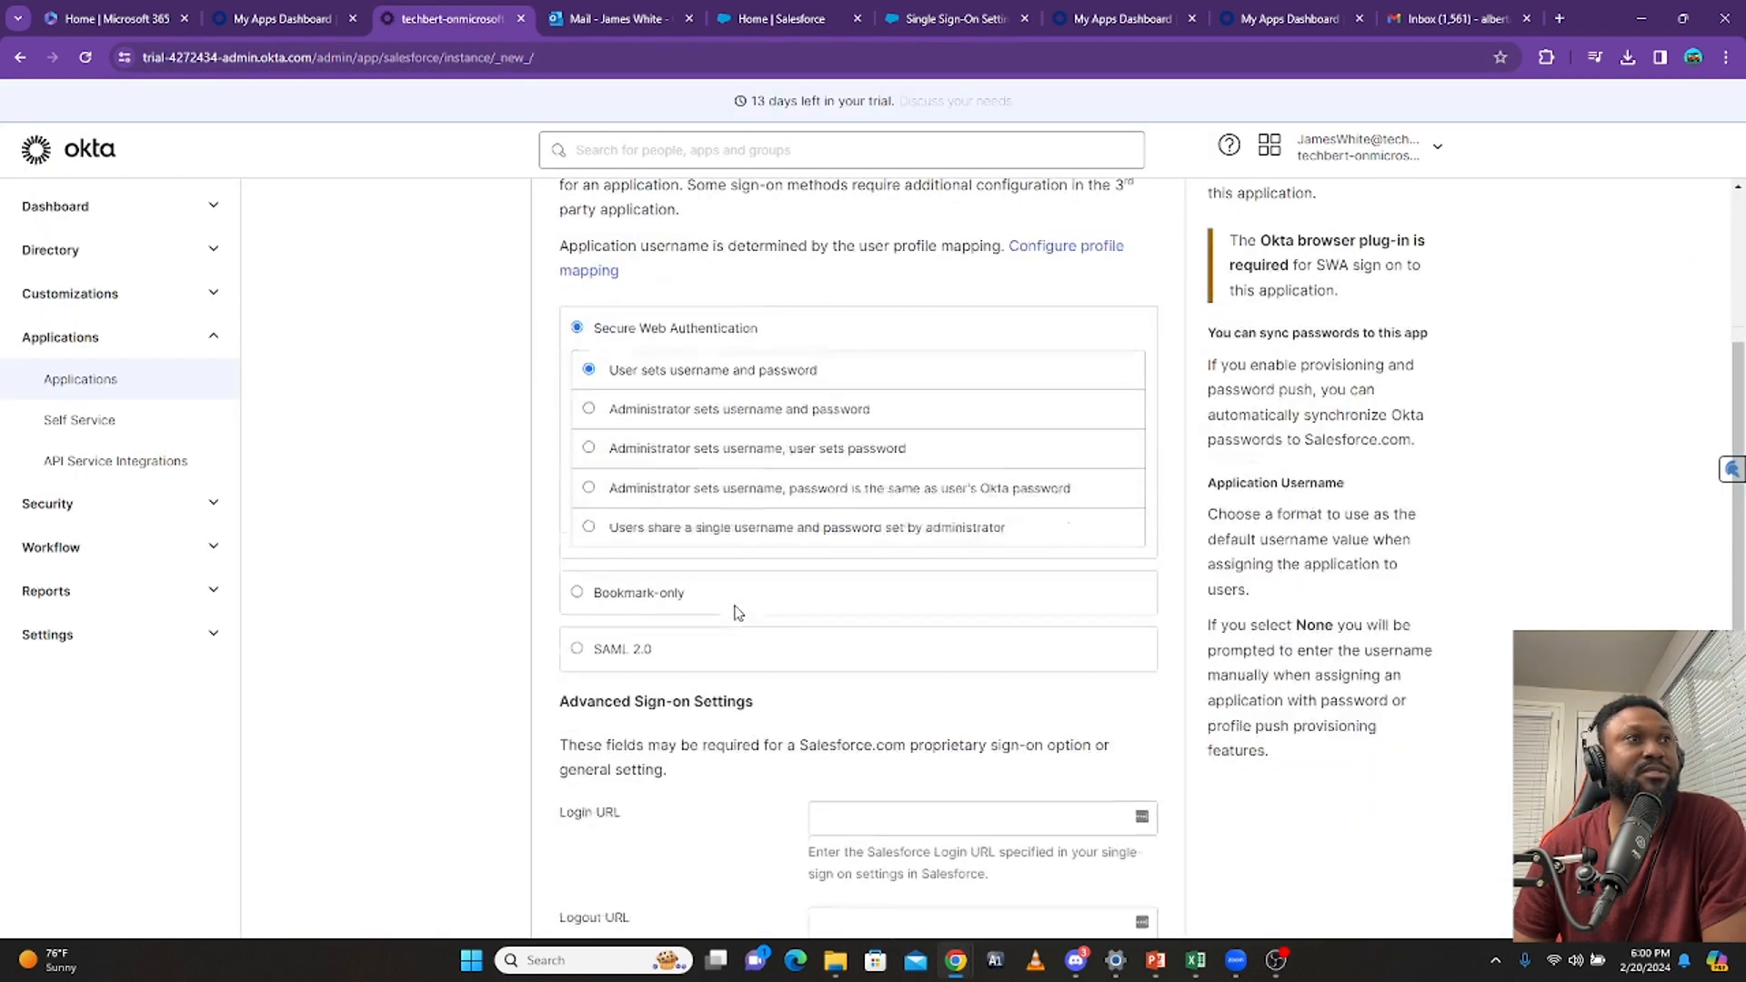
click(578, 600)
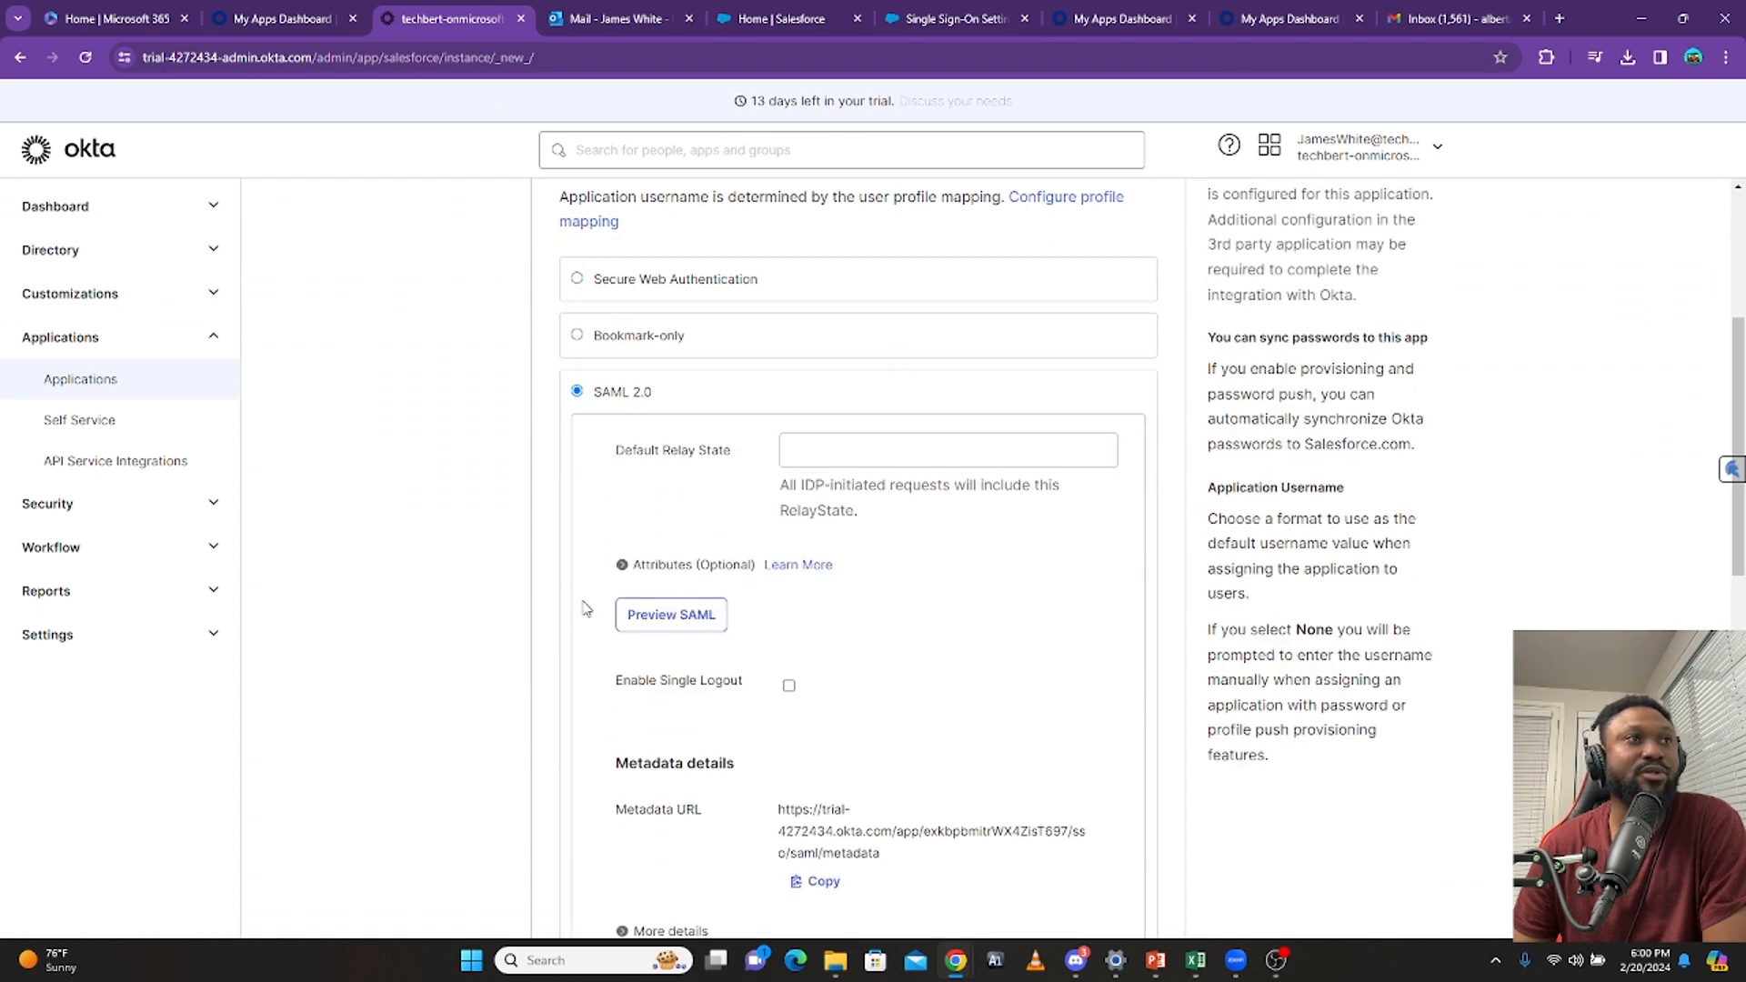
scroll(655, 436, down, 1)
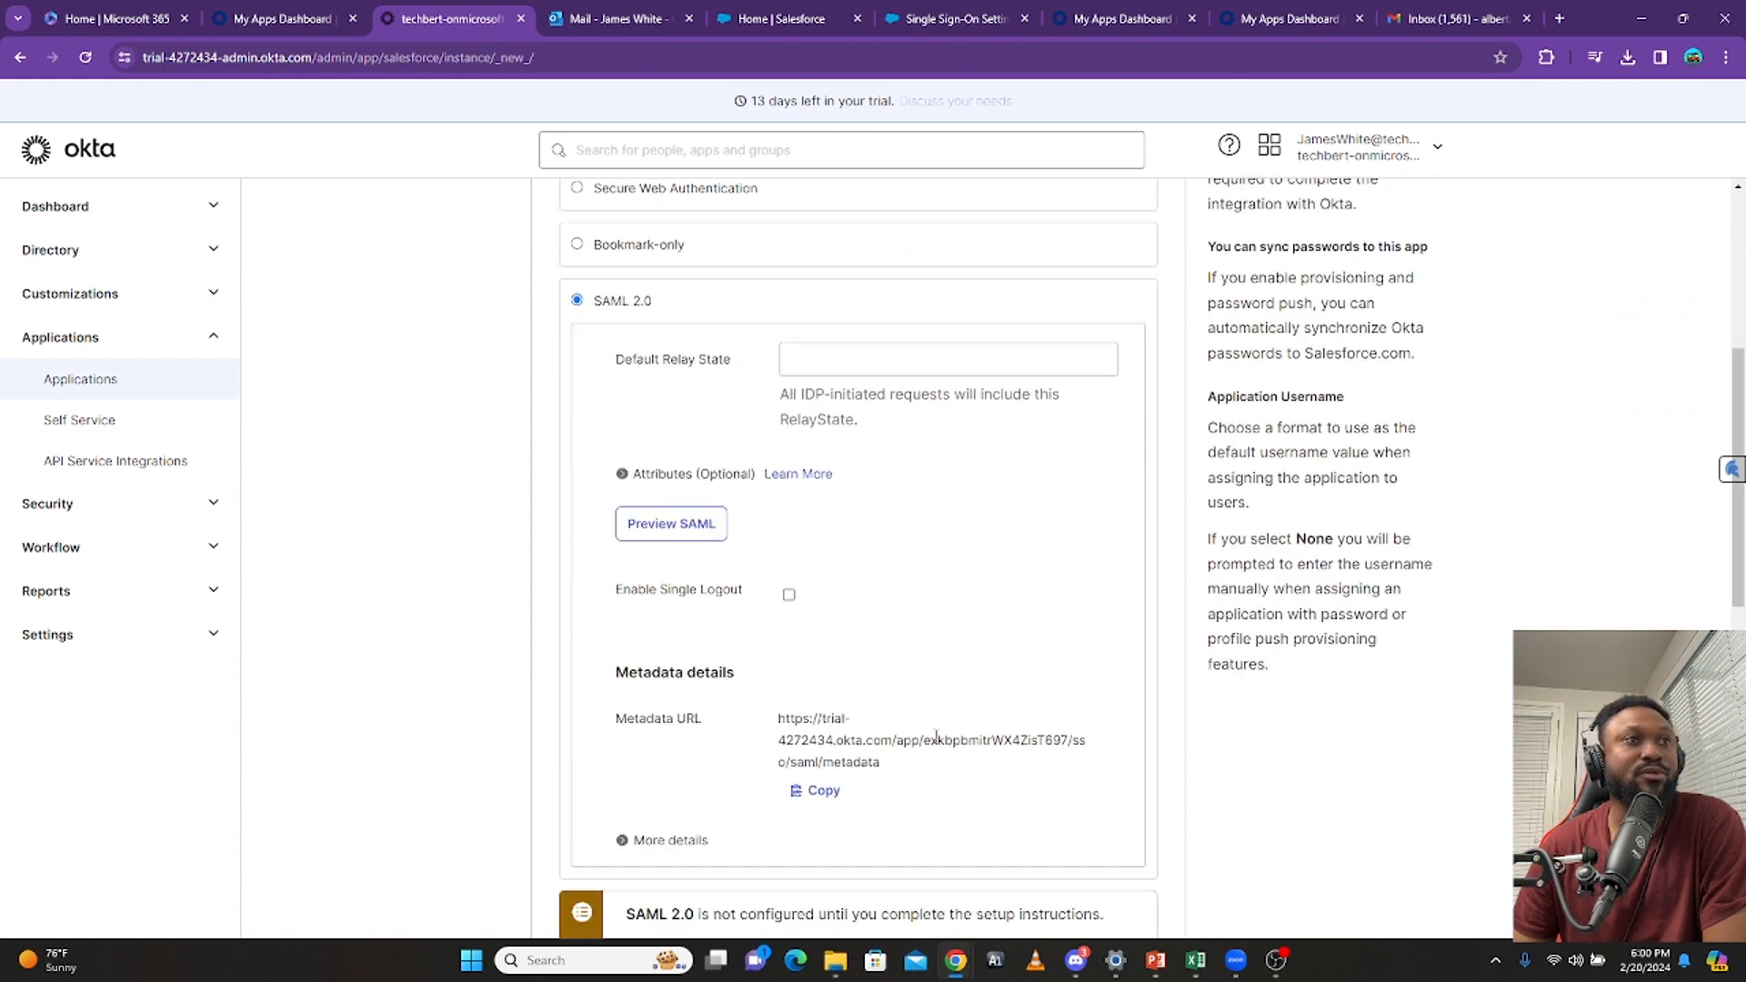
scroll(936, 736, down, 7)
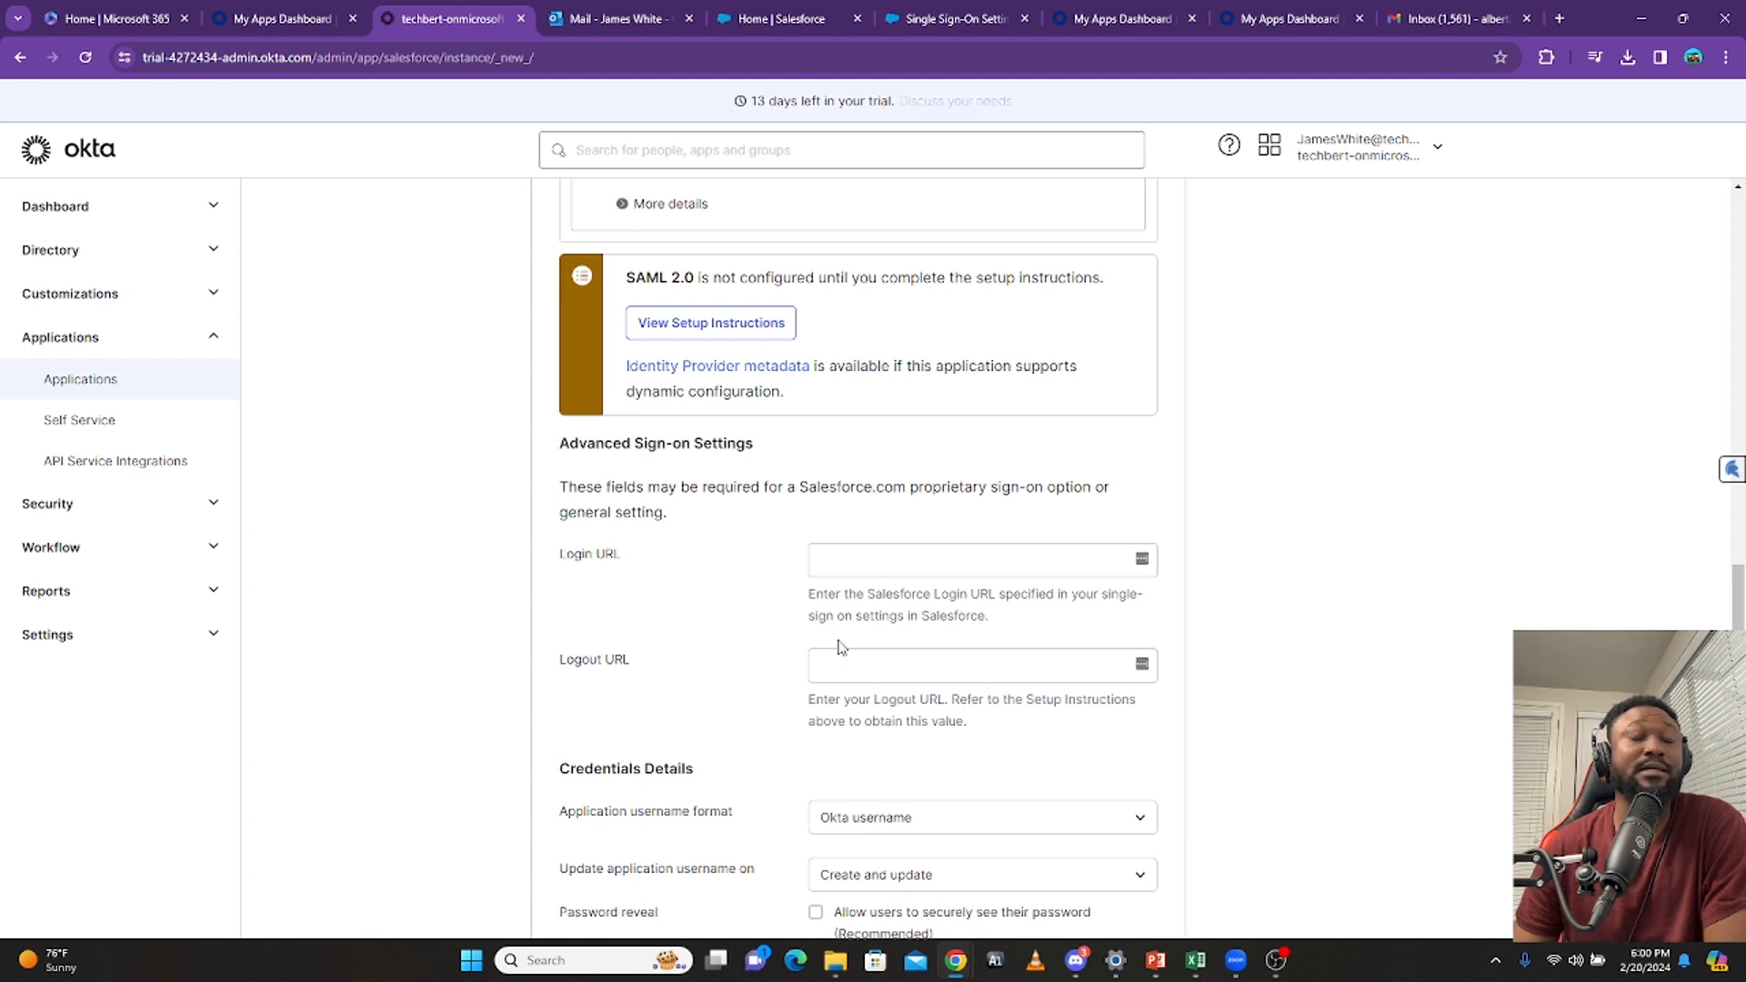
click(850, 566)
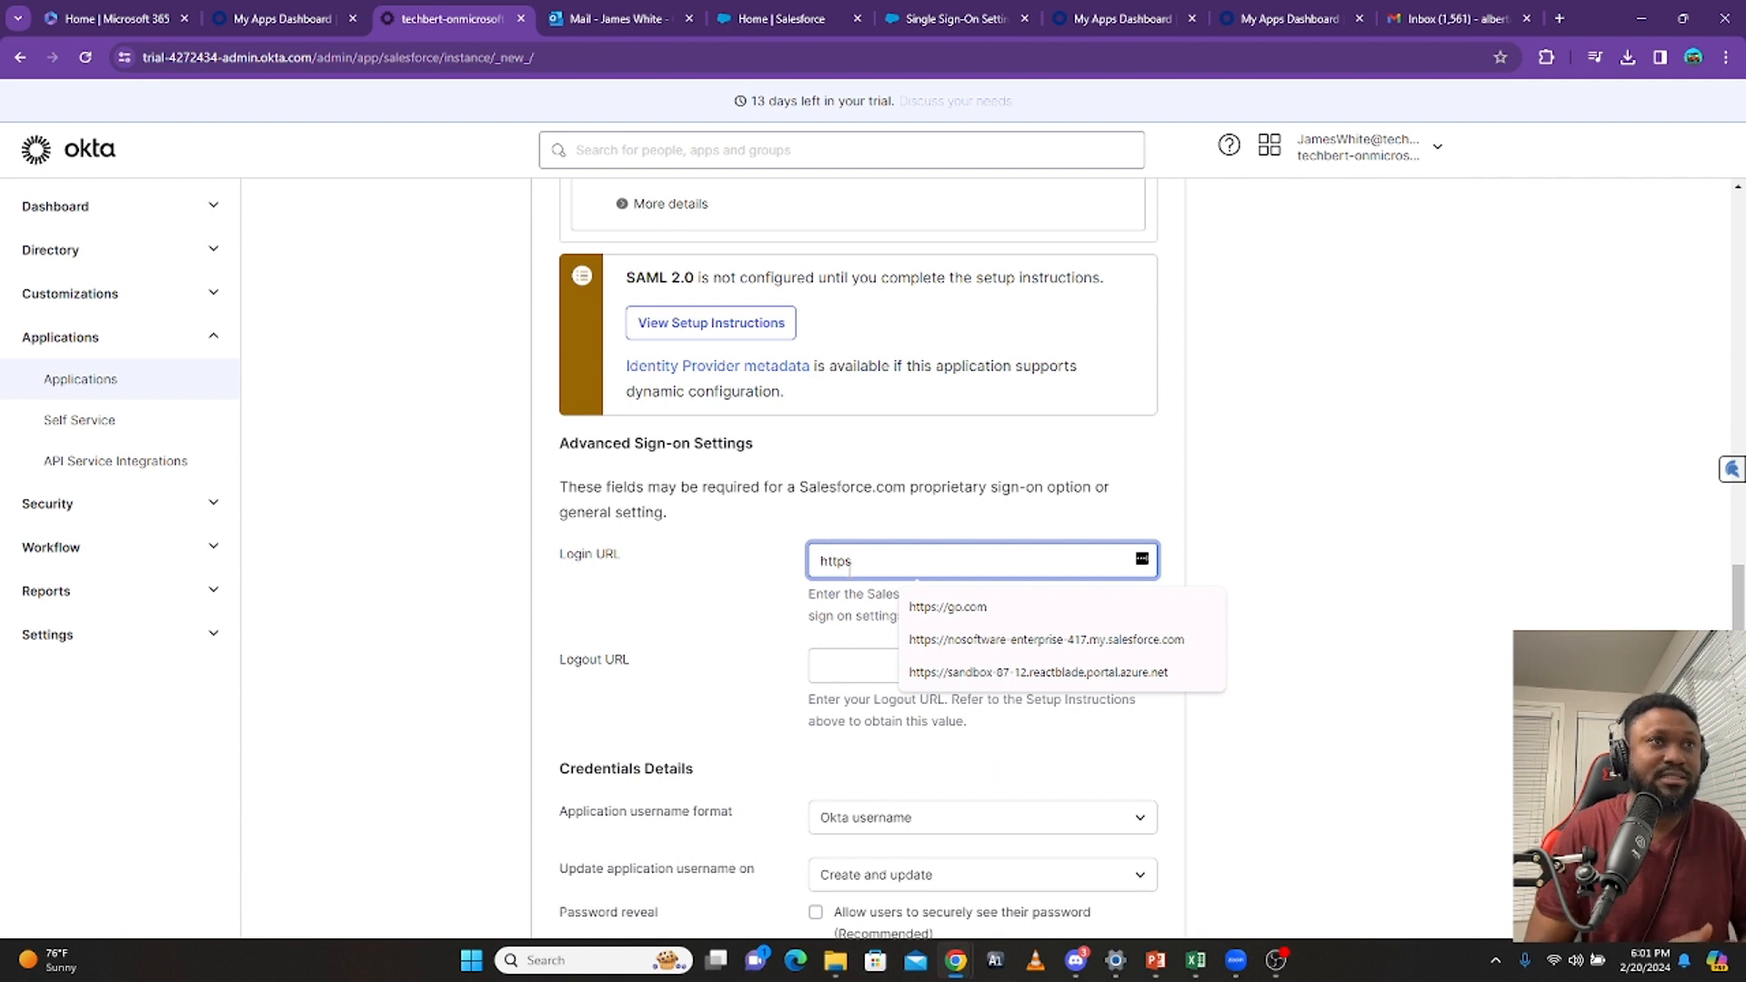
text(://)
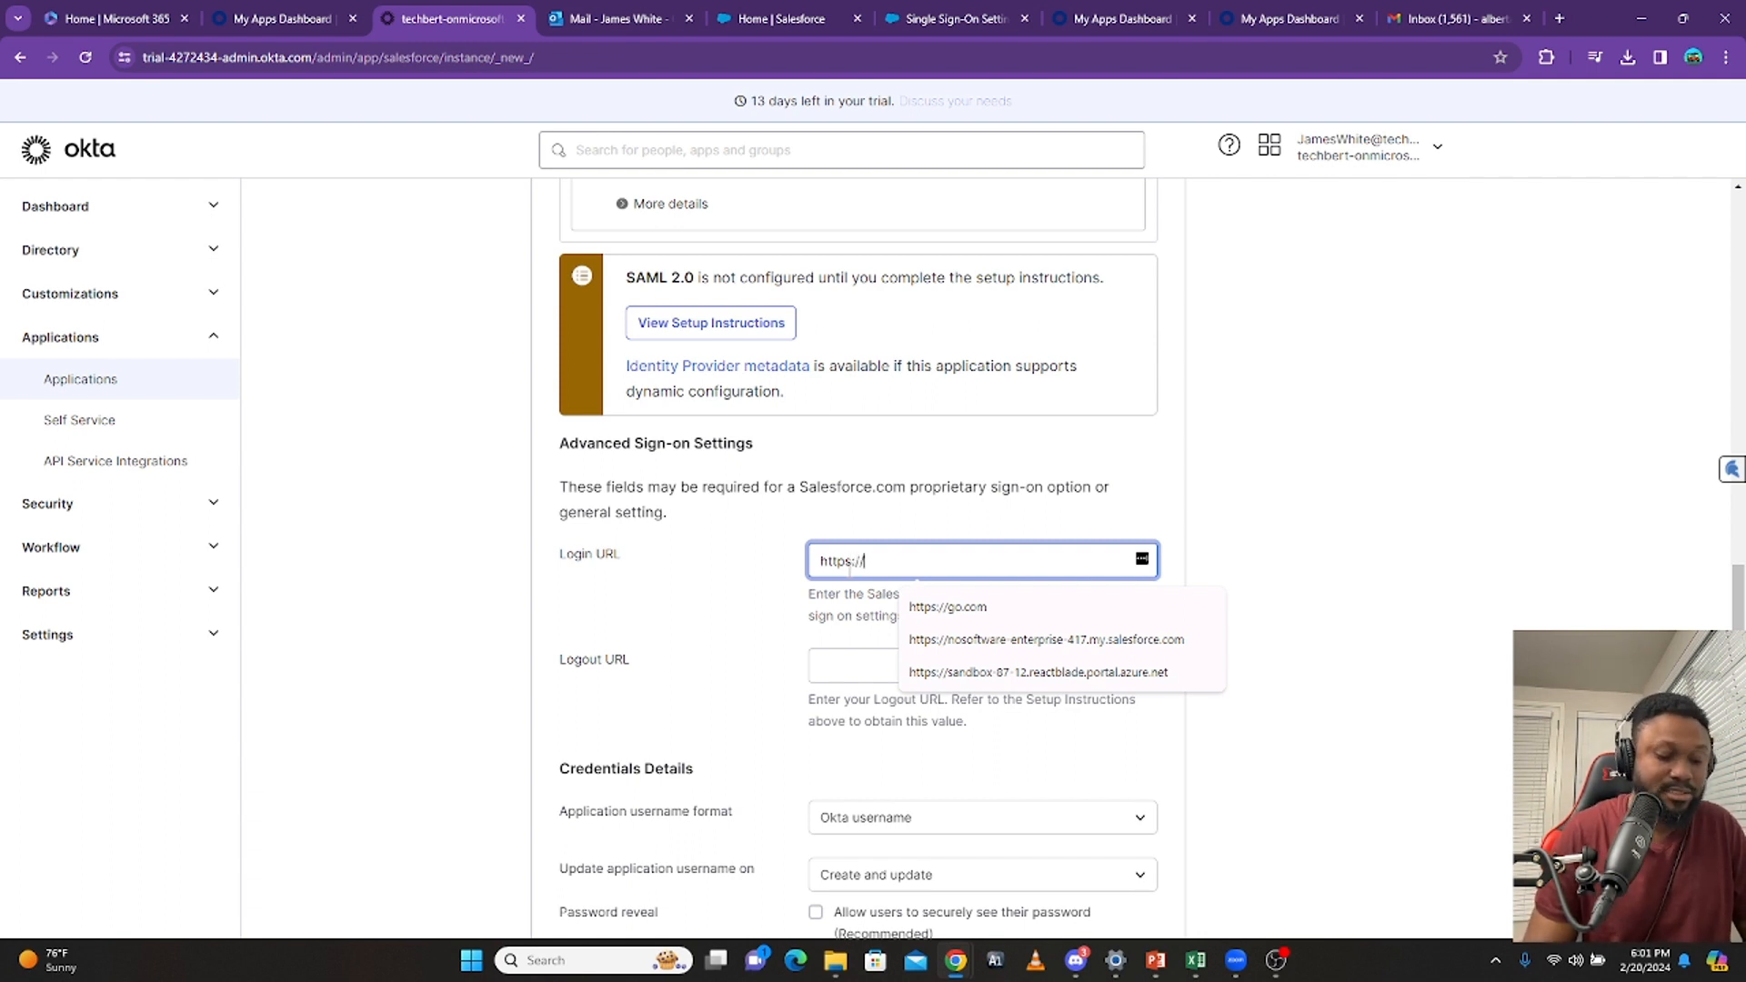
text(go.com)
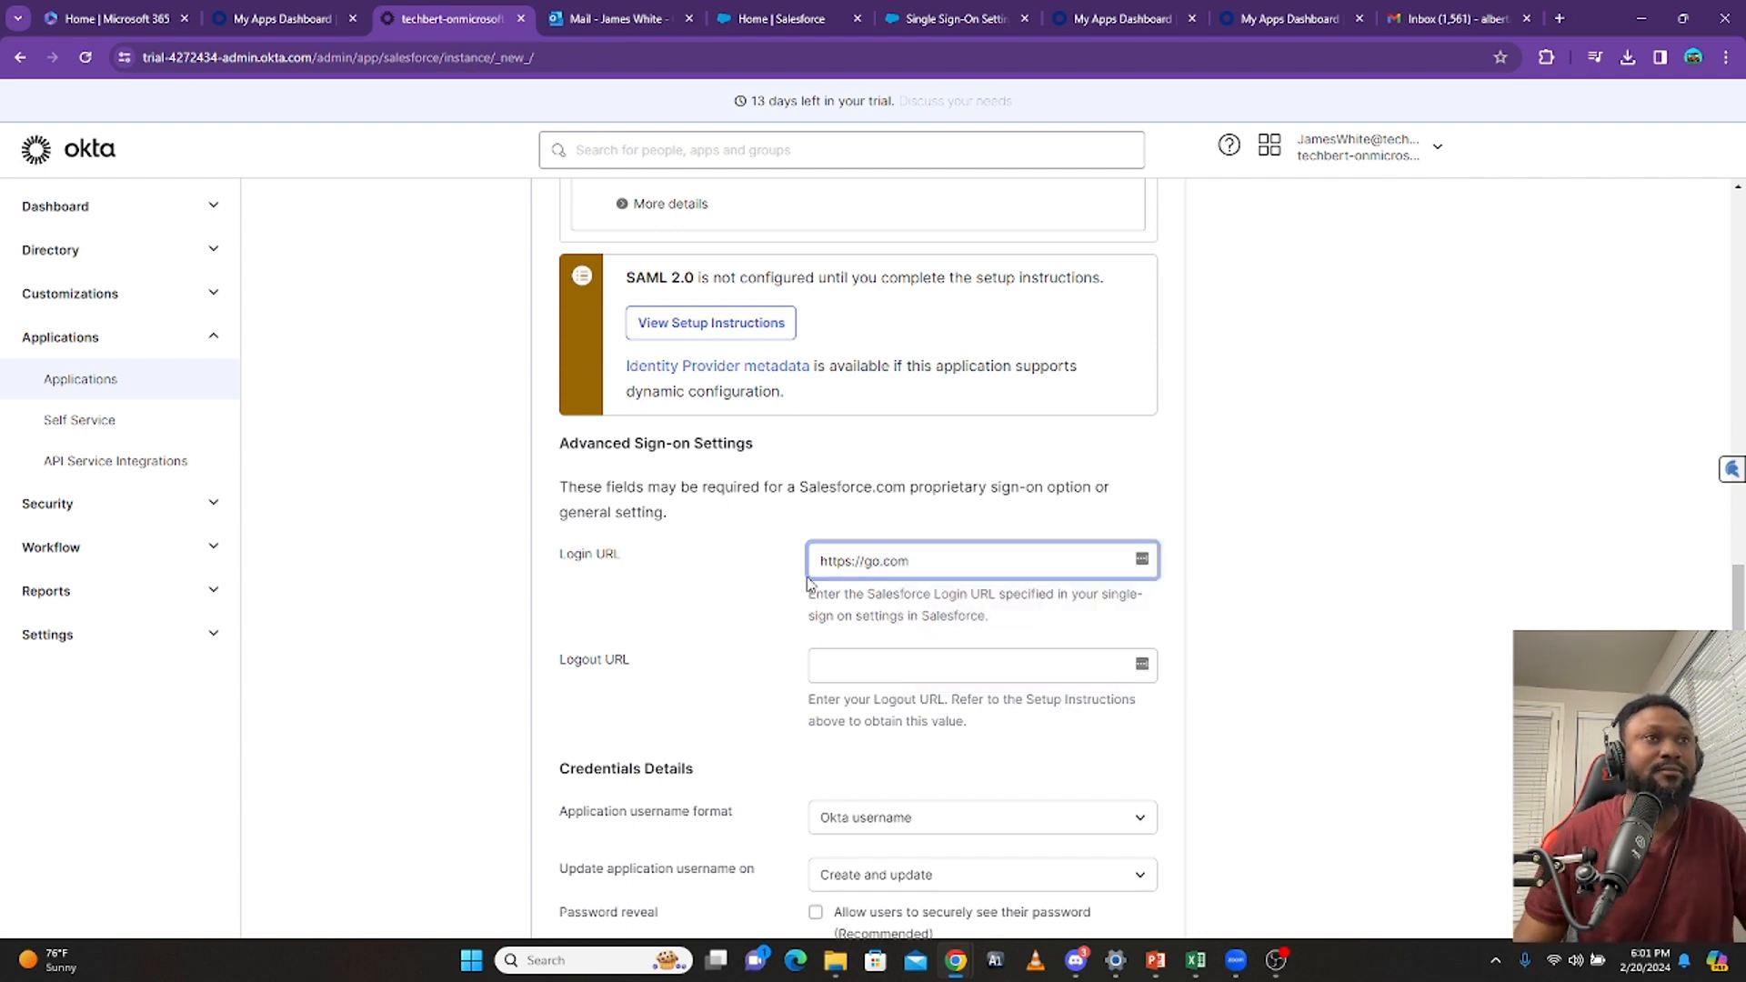
click(748, 651)
Choose "Okta username" as the application username format and finish adding the Salesforce.com app
scroll(743, 659, down, 3)
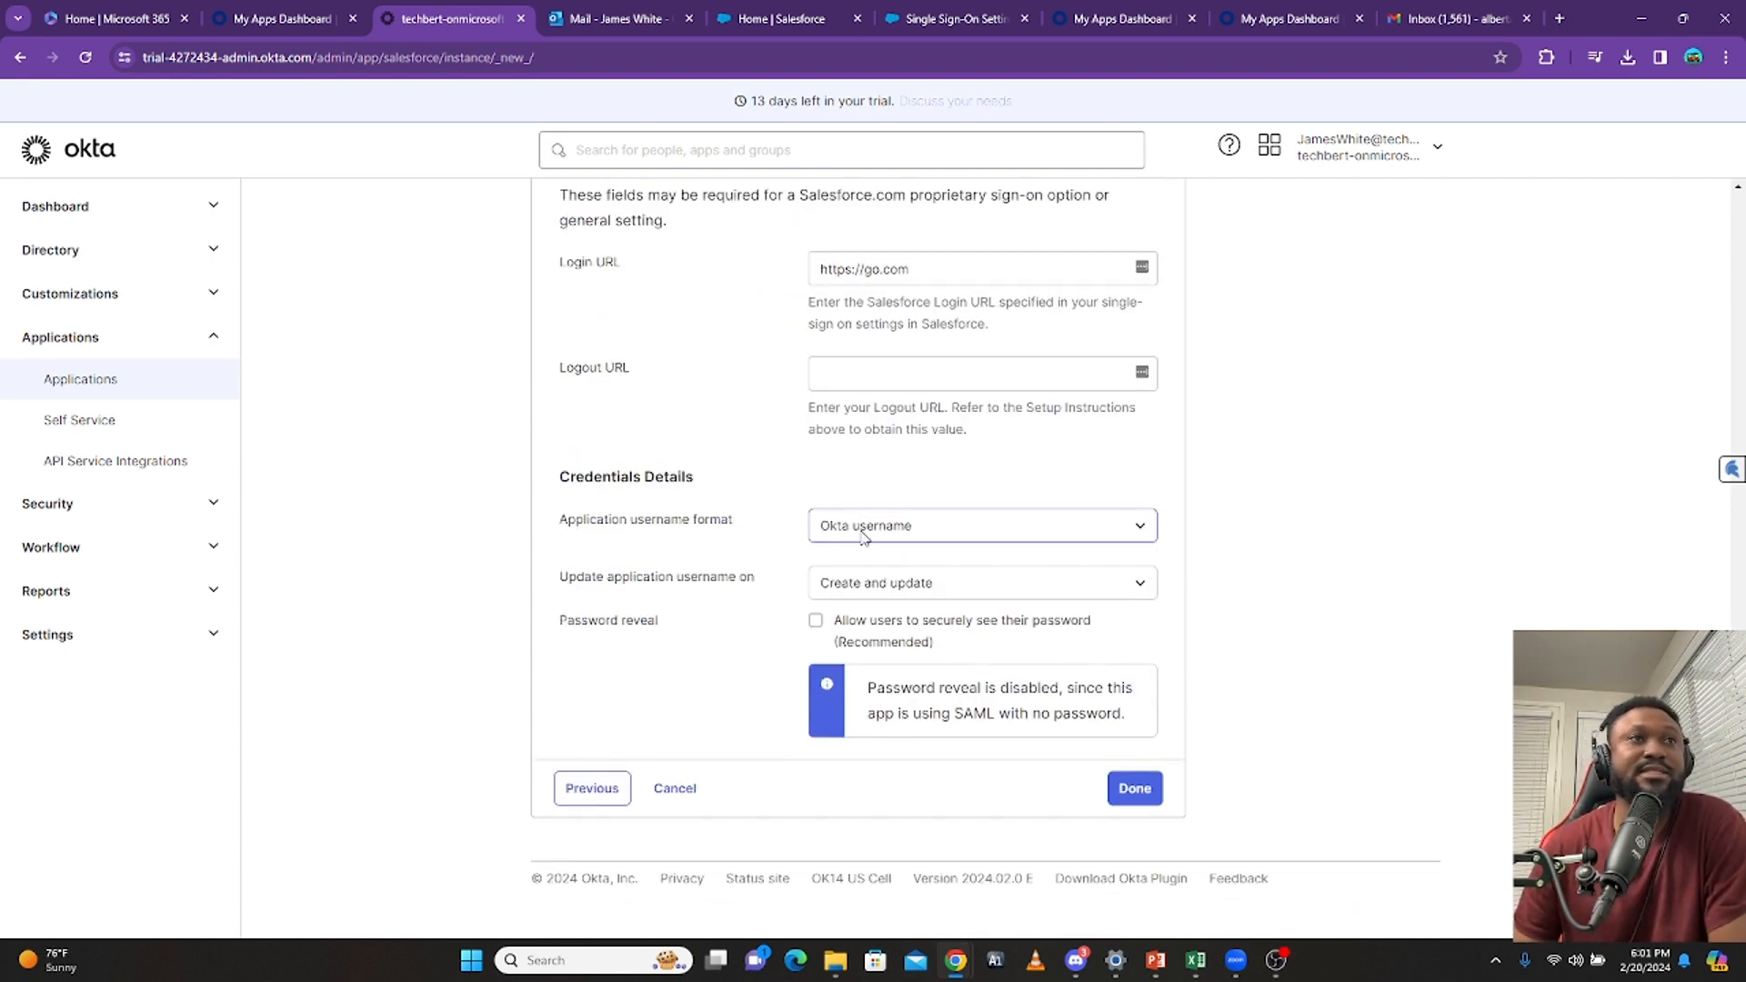
click(946, 538)
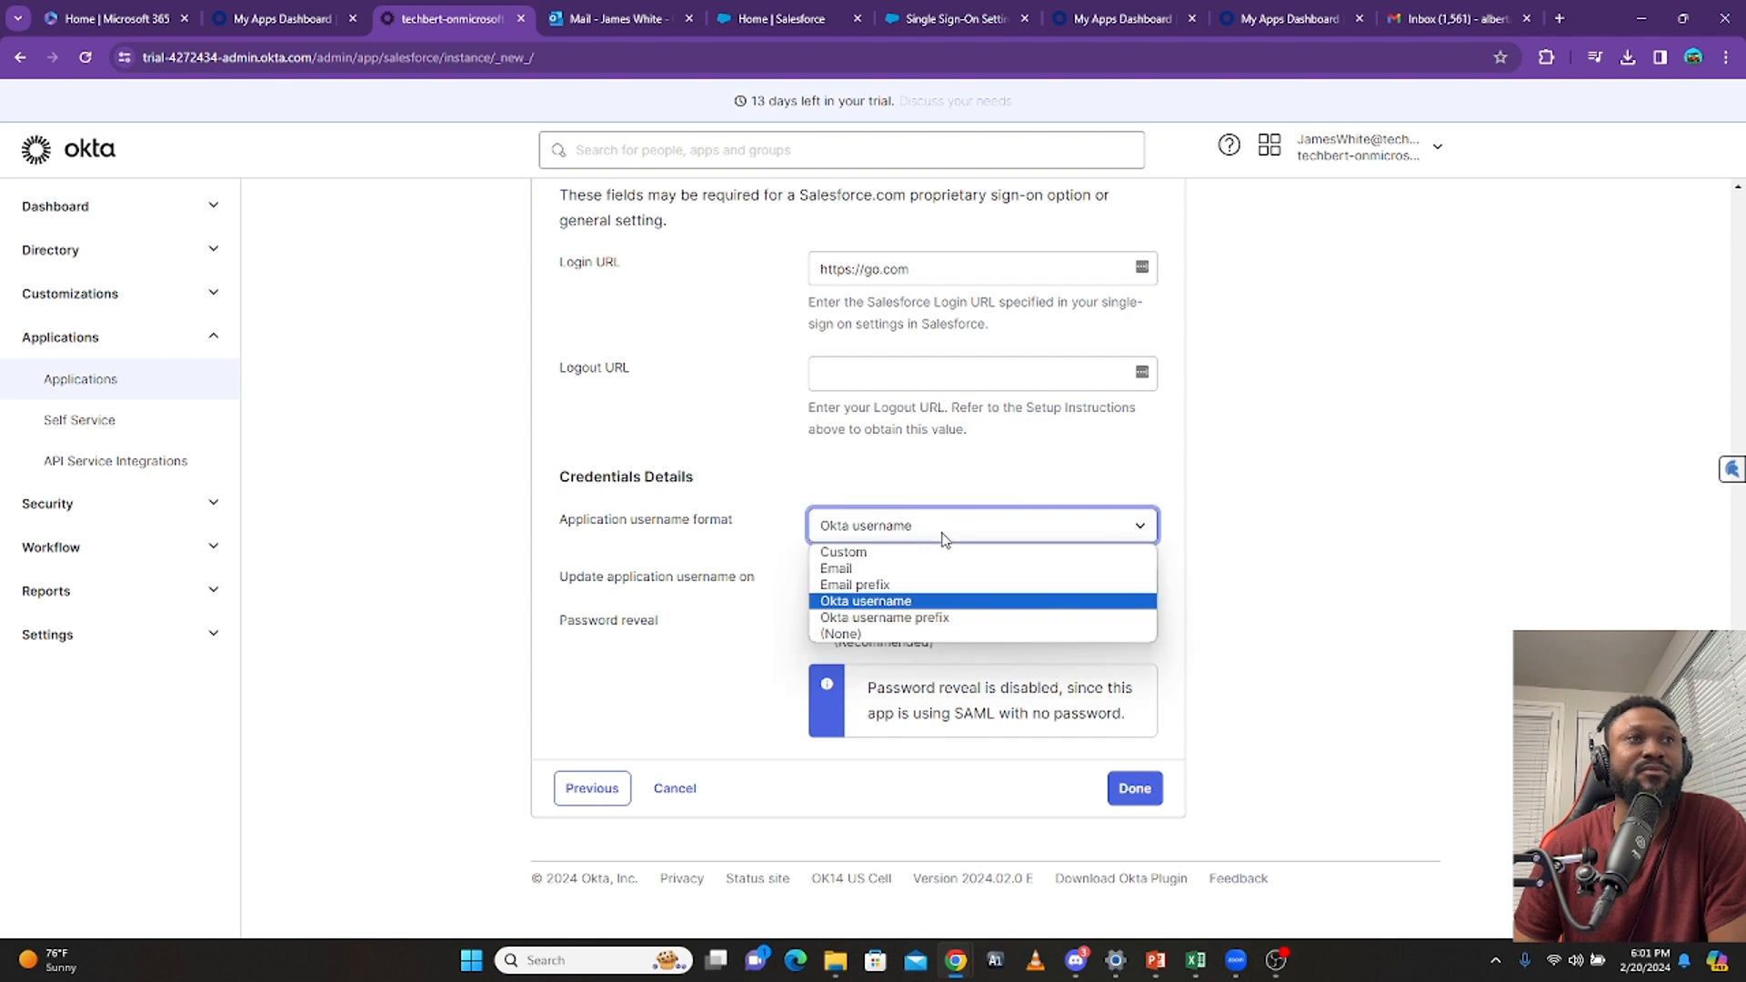
click(876, 602)
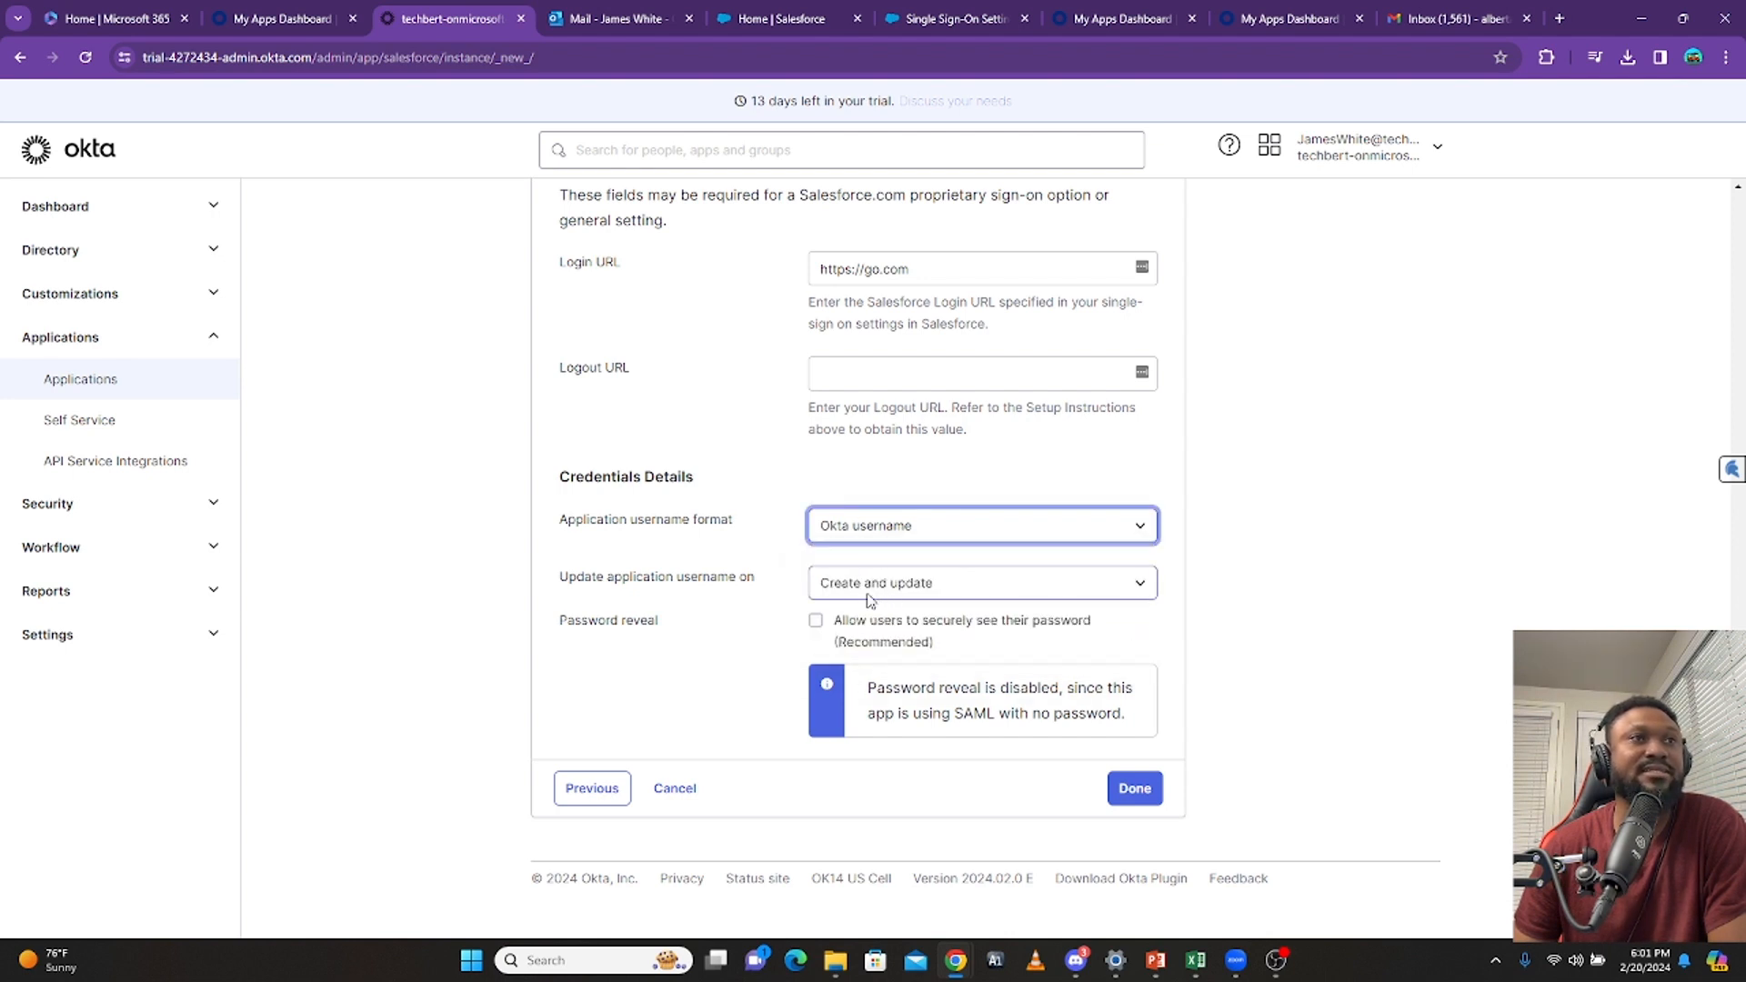
click(1136, 793)
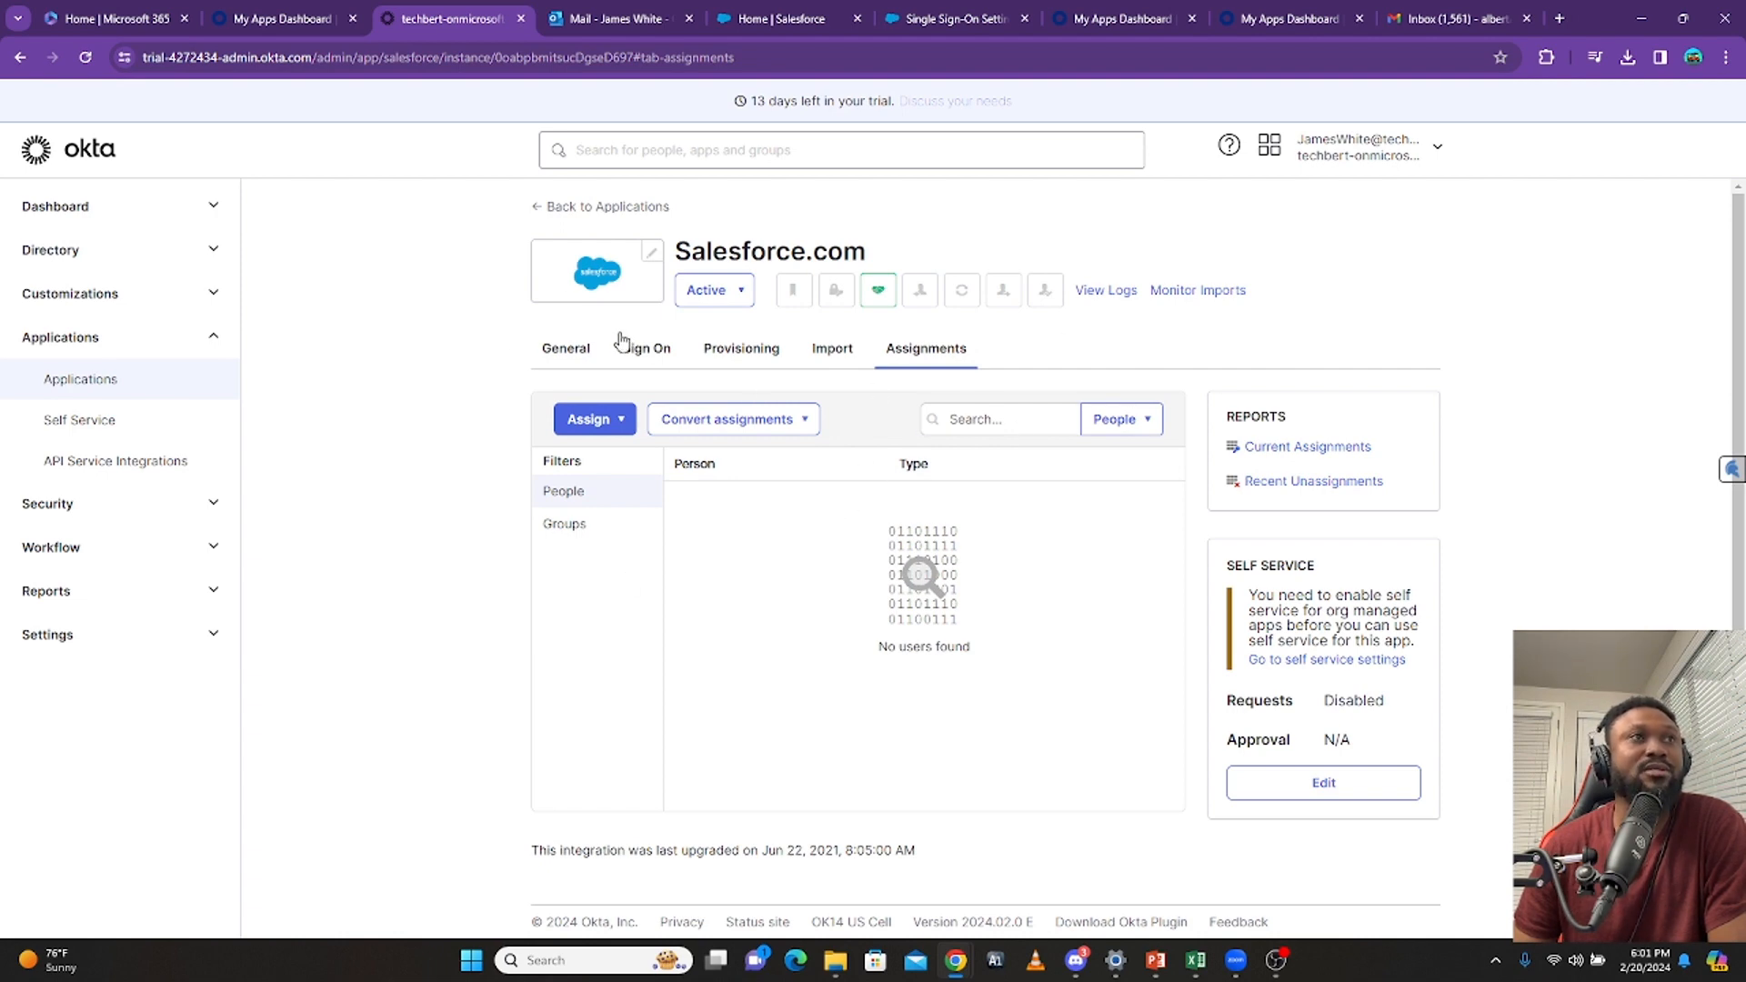
Open the SAML setup instructions from the Salesforce.com app's Sign On settings
click(646, 359)
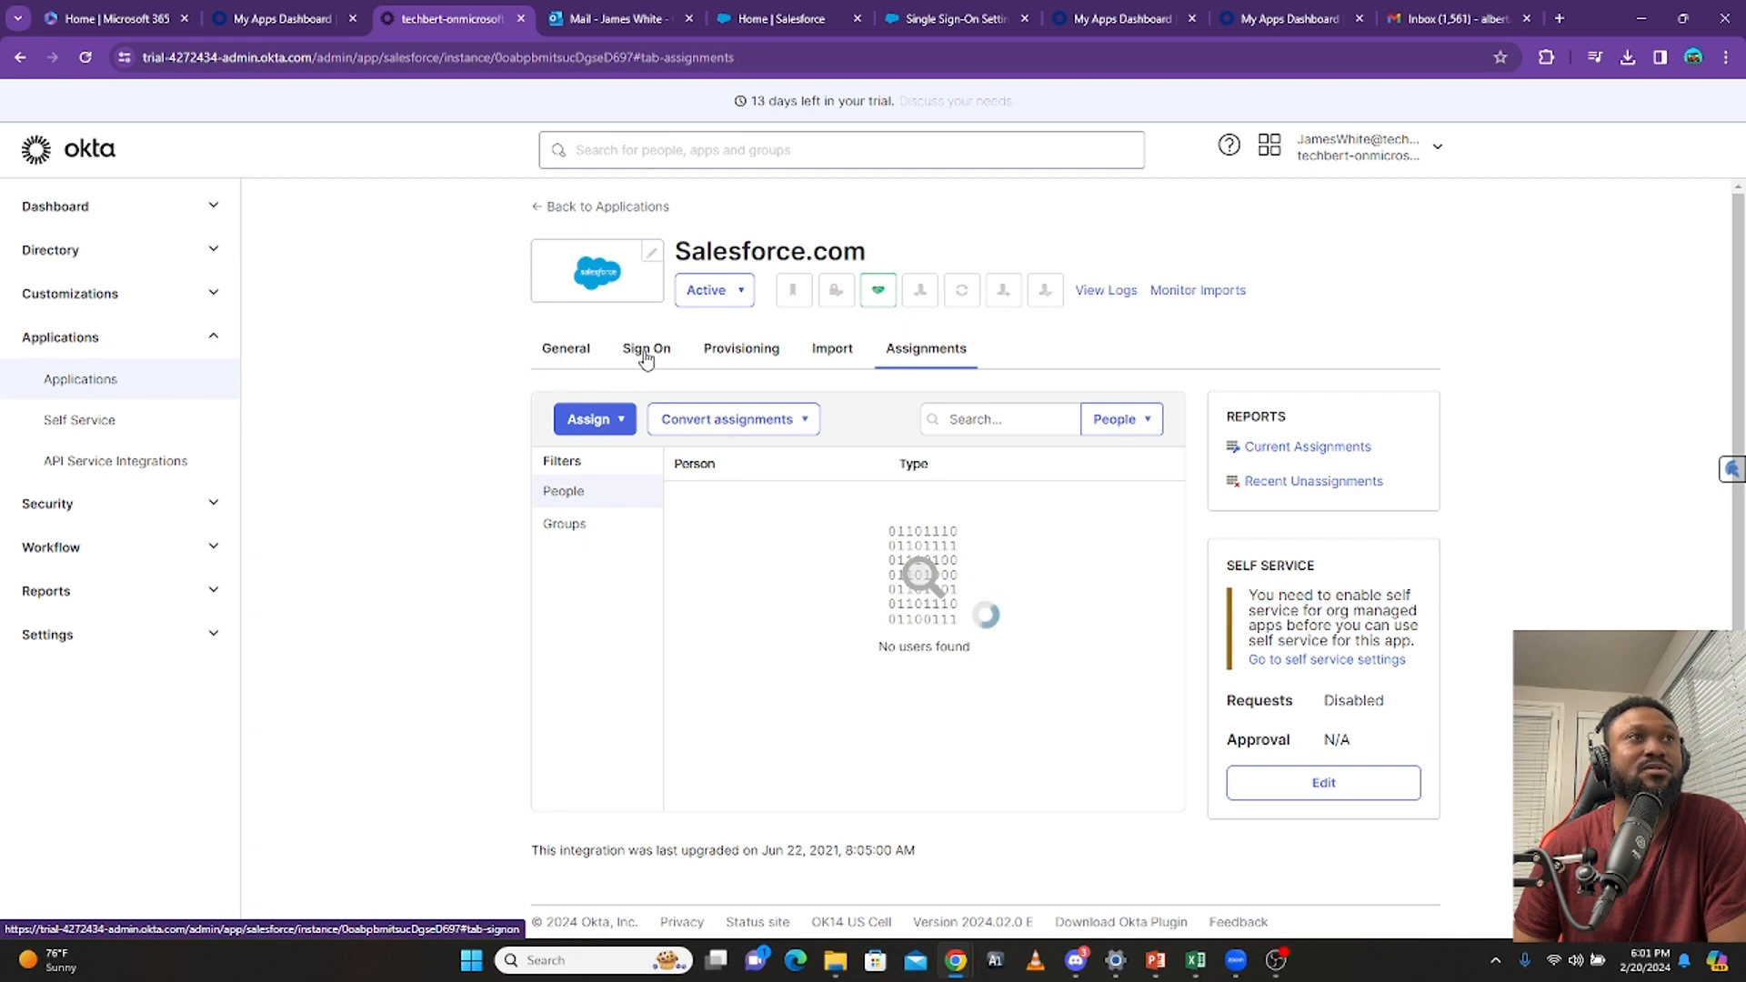
scroll(1208, 751, down, 1)
scroll(1208, 750, down, 5)
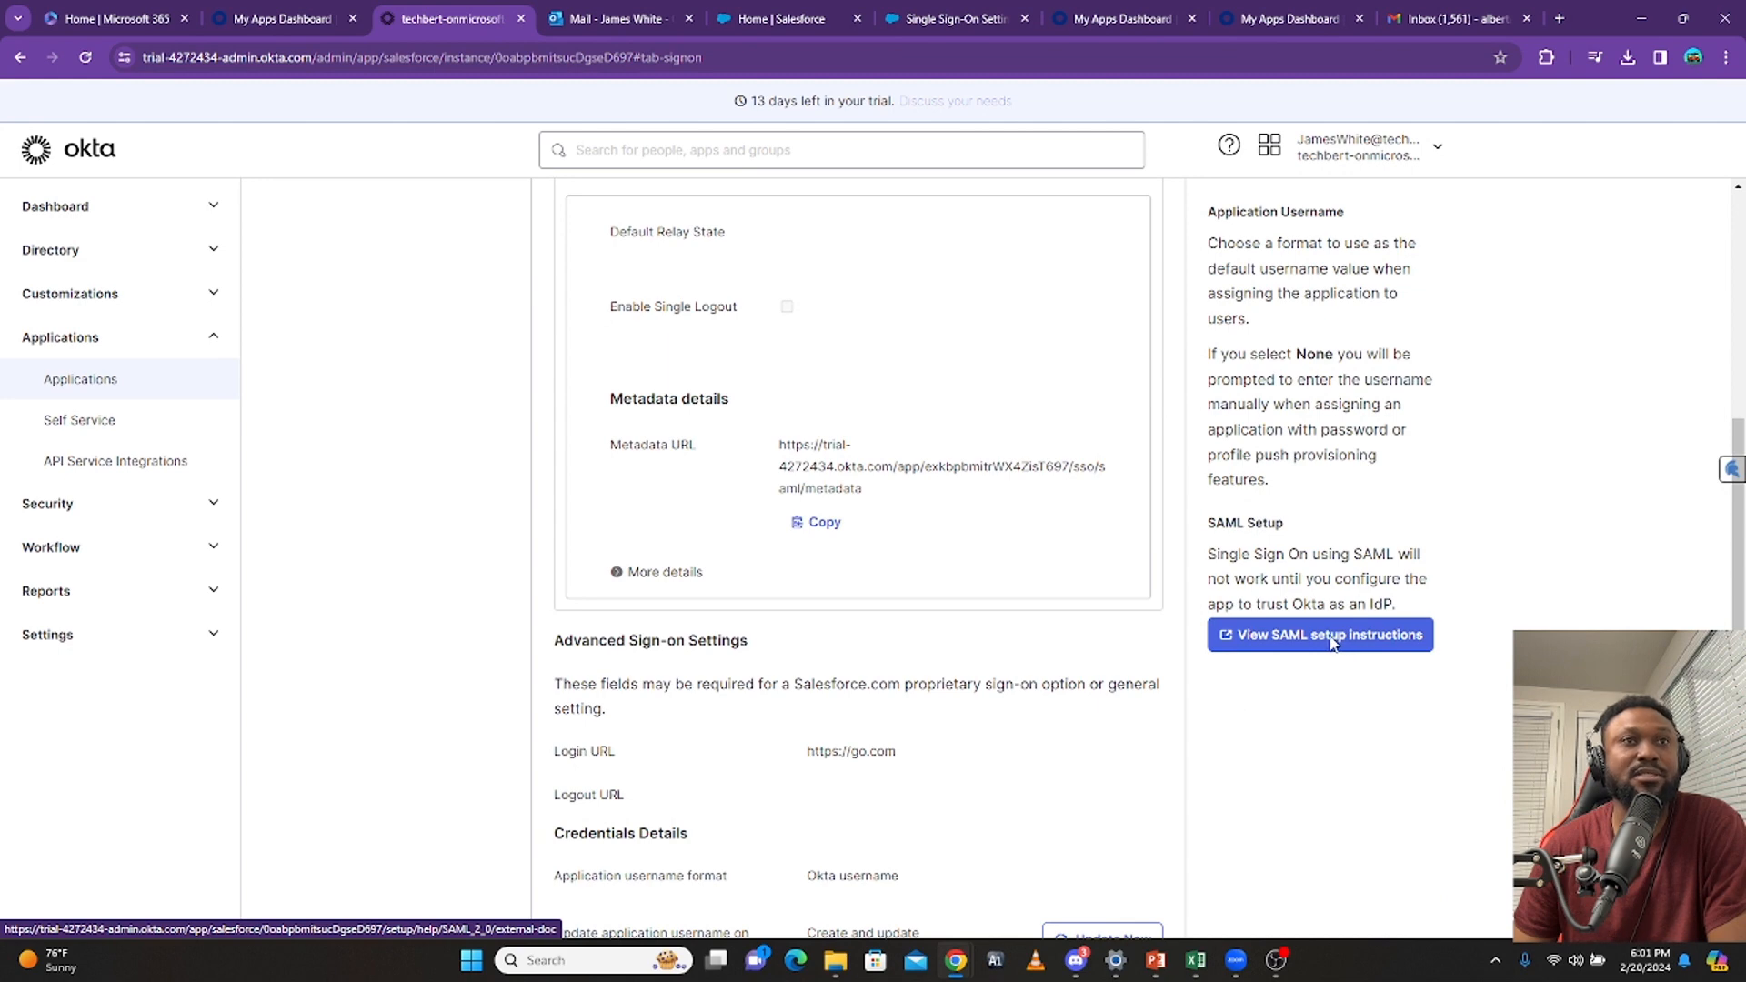
click(1326, 637)
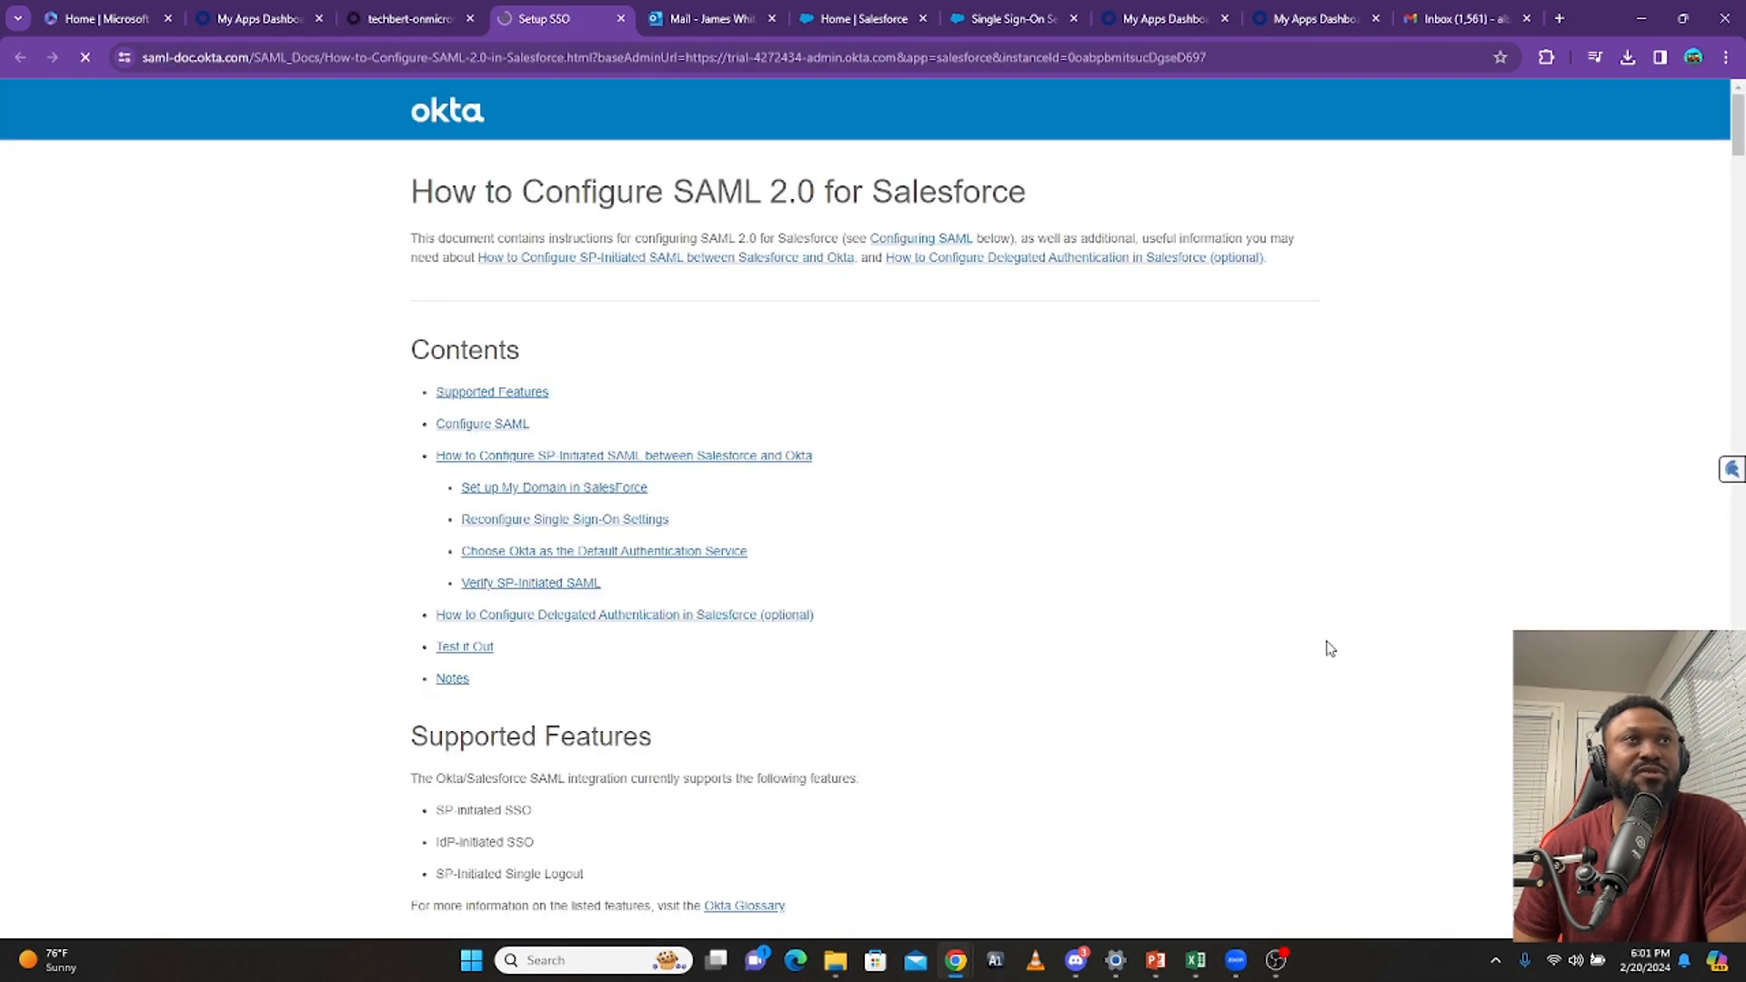
Find the SAML field values in the Configure SAML section and copy the Issuer value
scroll(891, 500, down, 5)
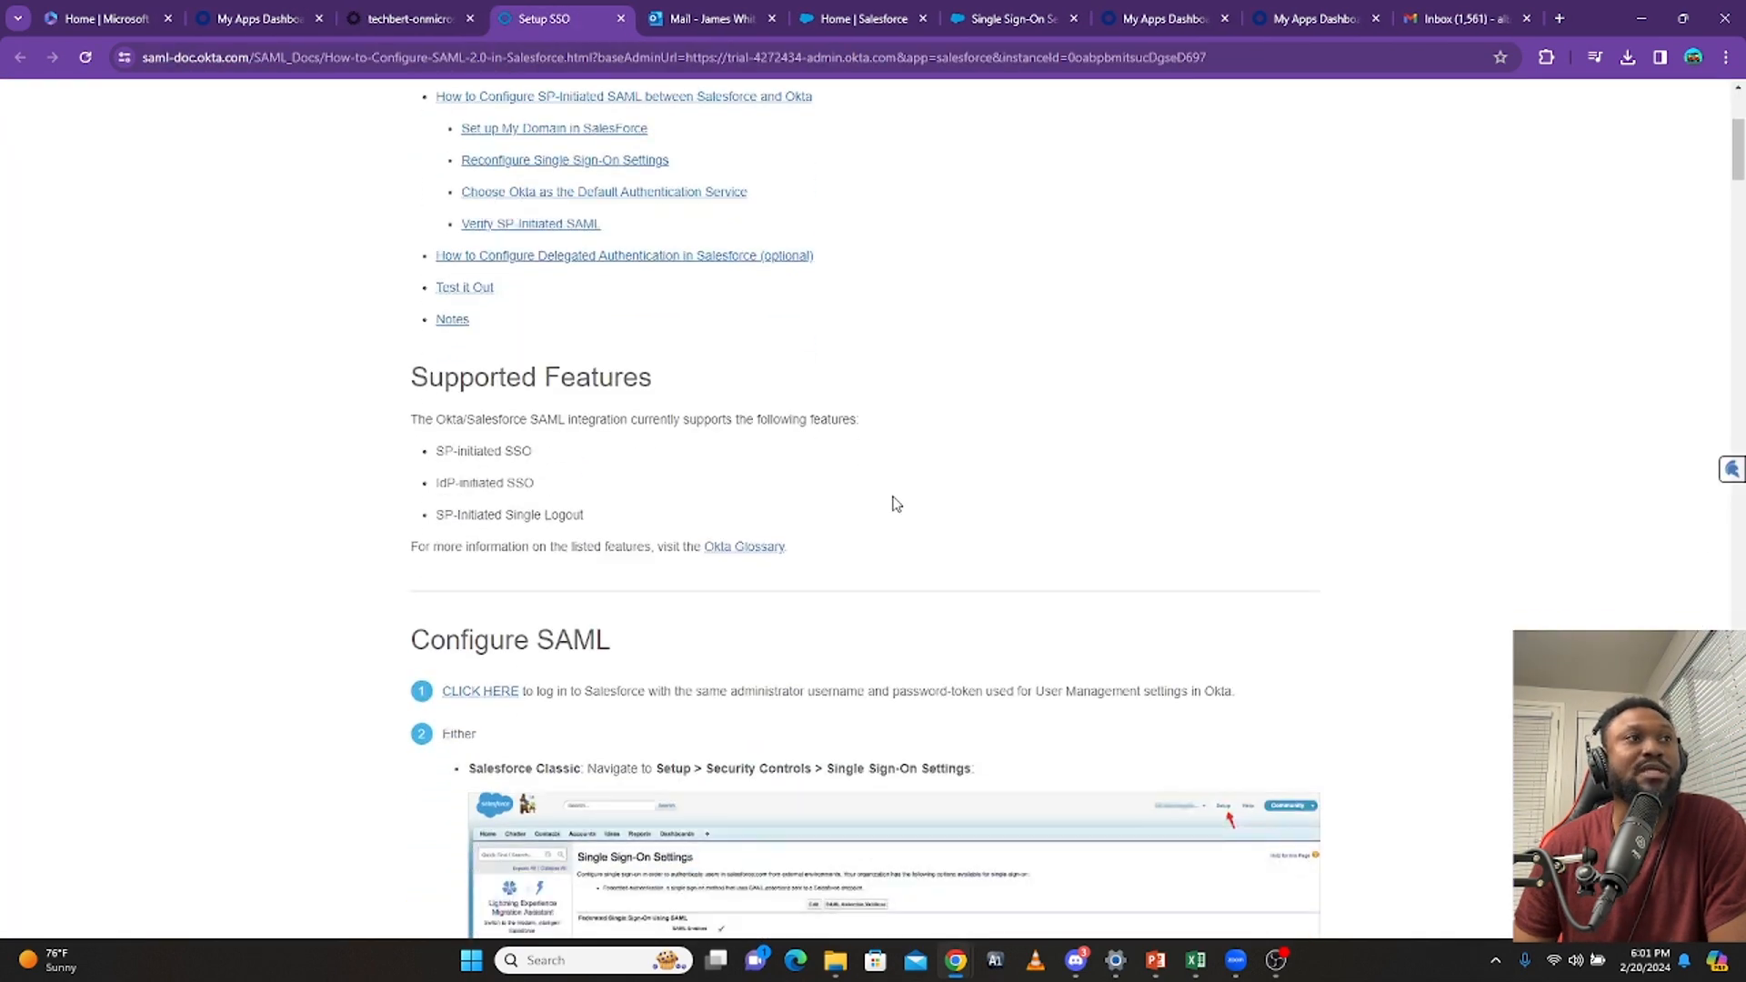
scroll(896, 503, down, 4)
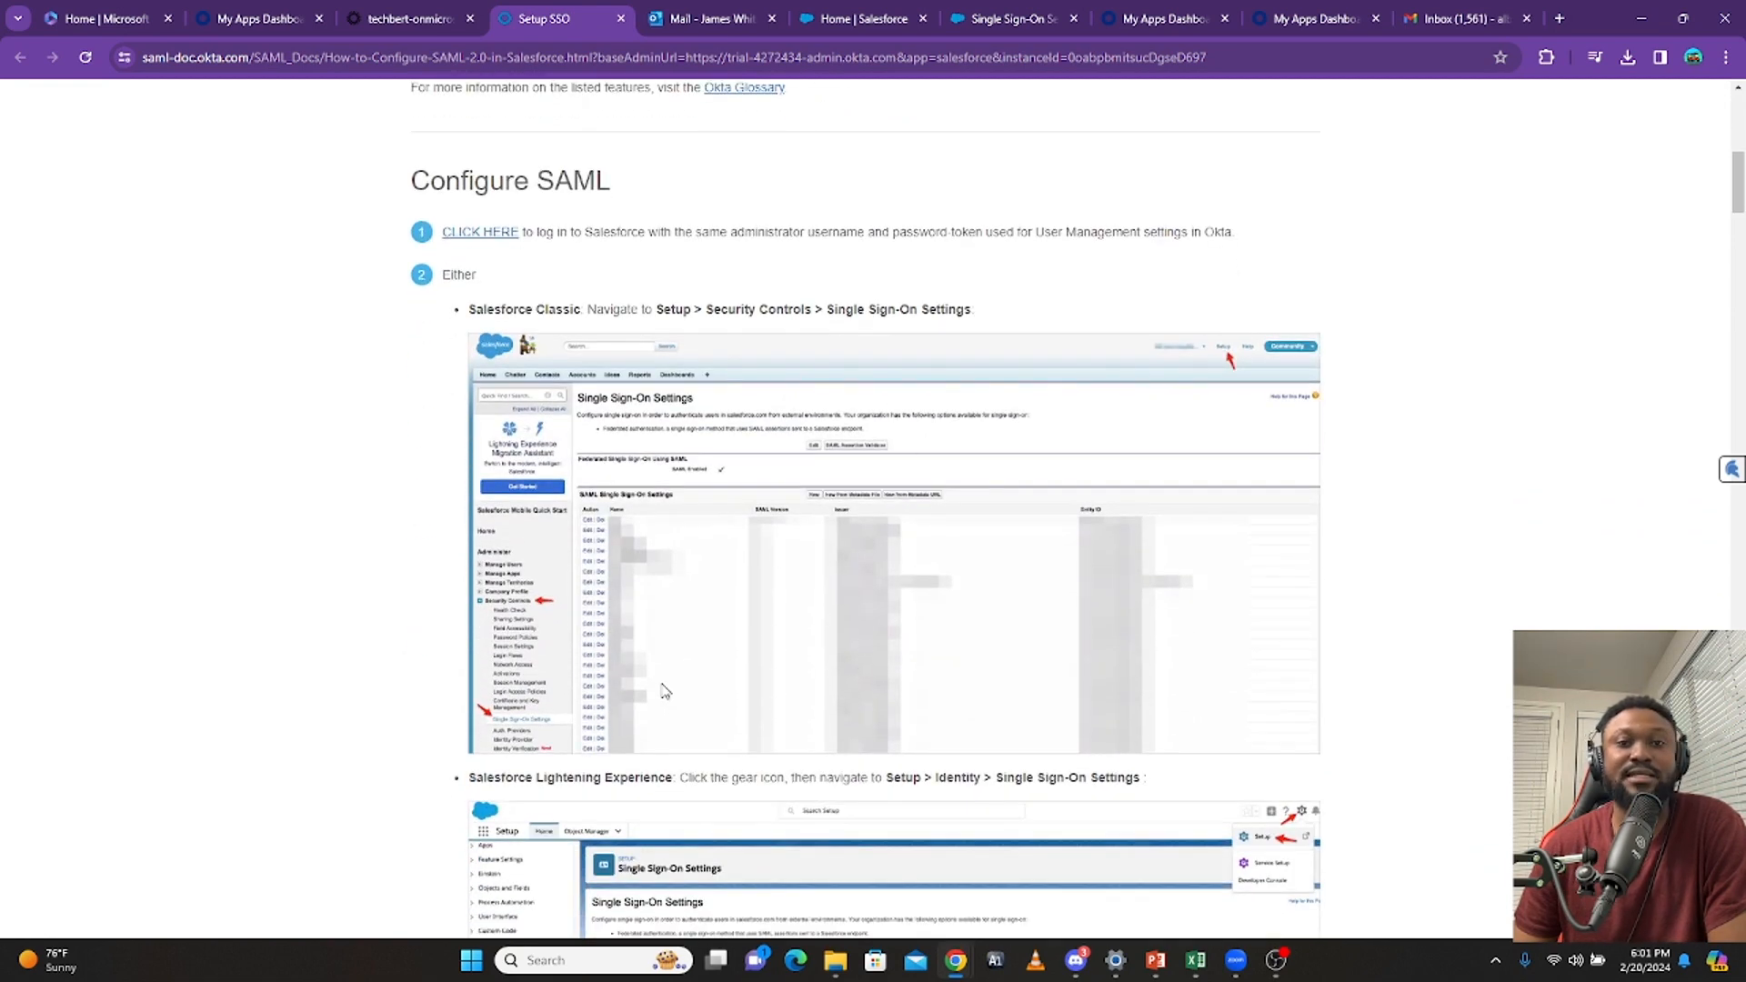
scroll(669, 684, down, 15)
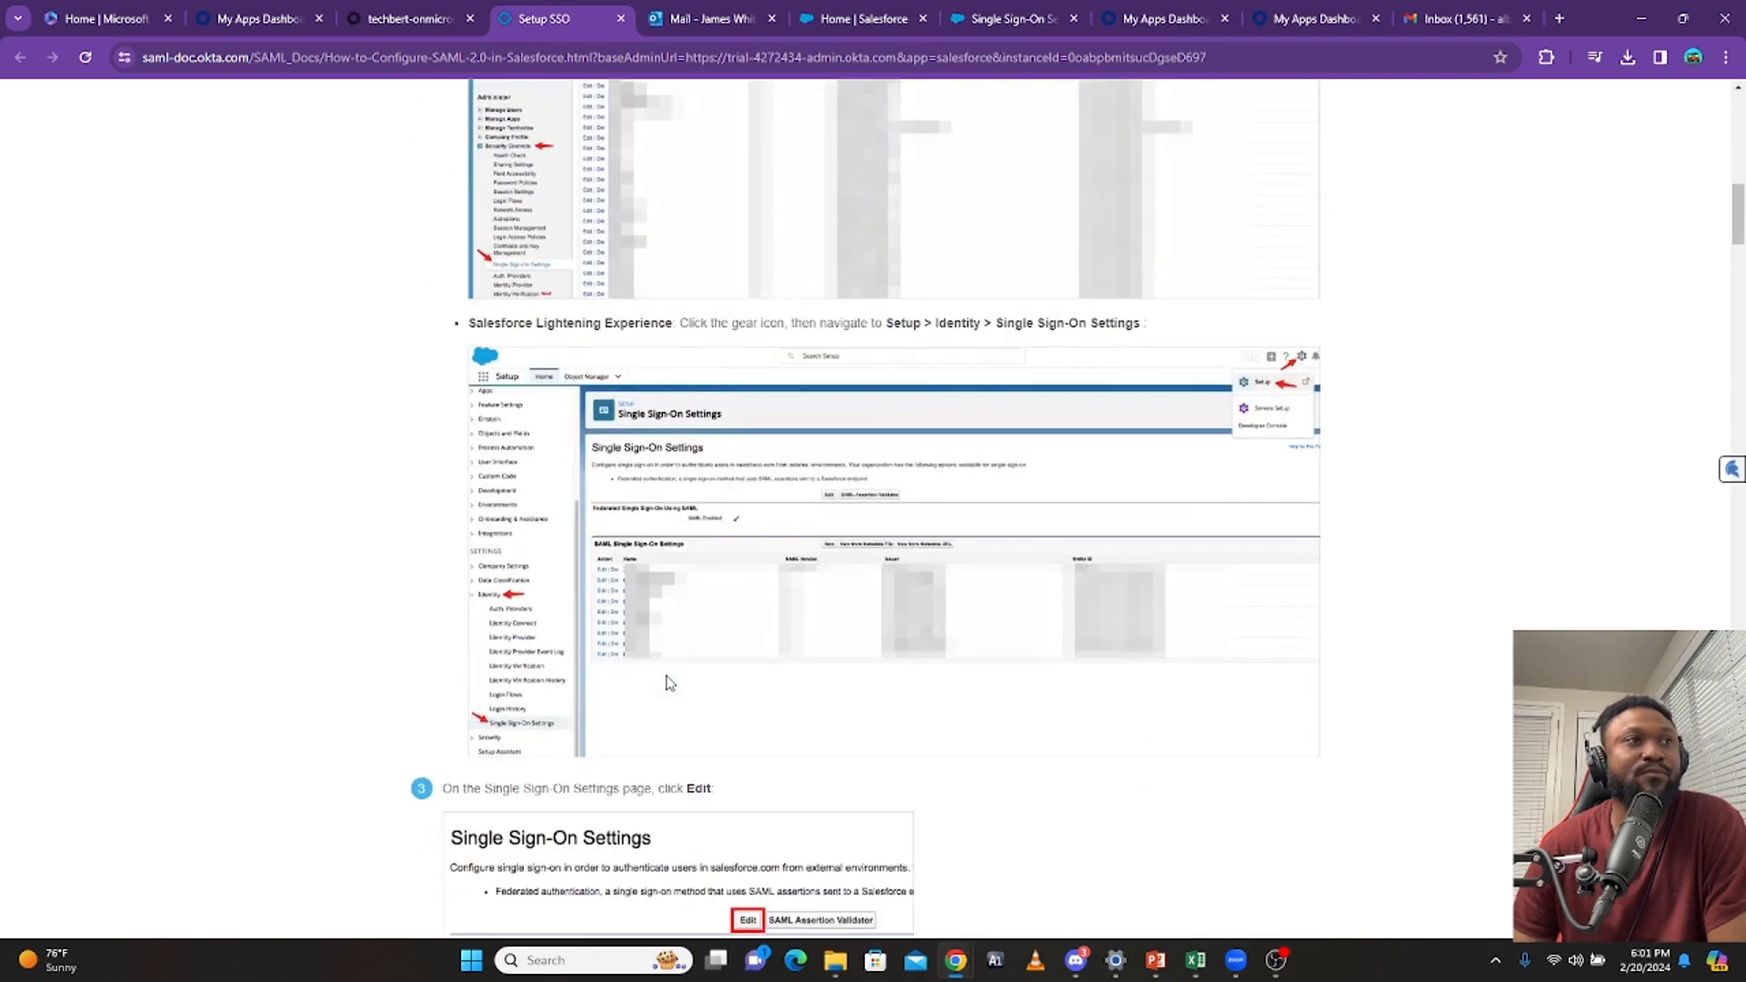
scroll(669, 681, down, 3)
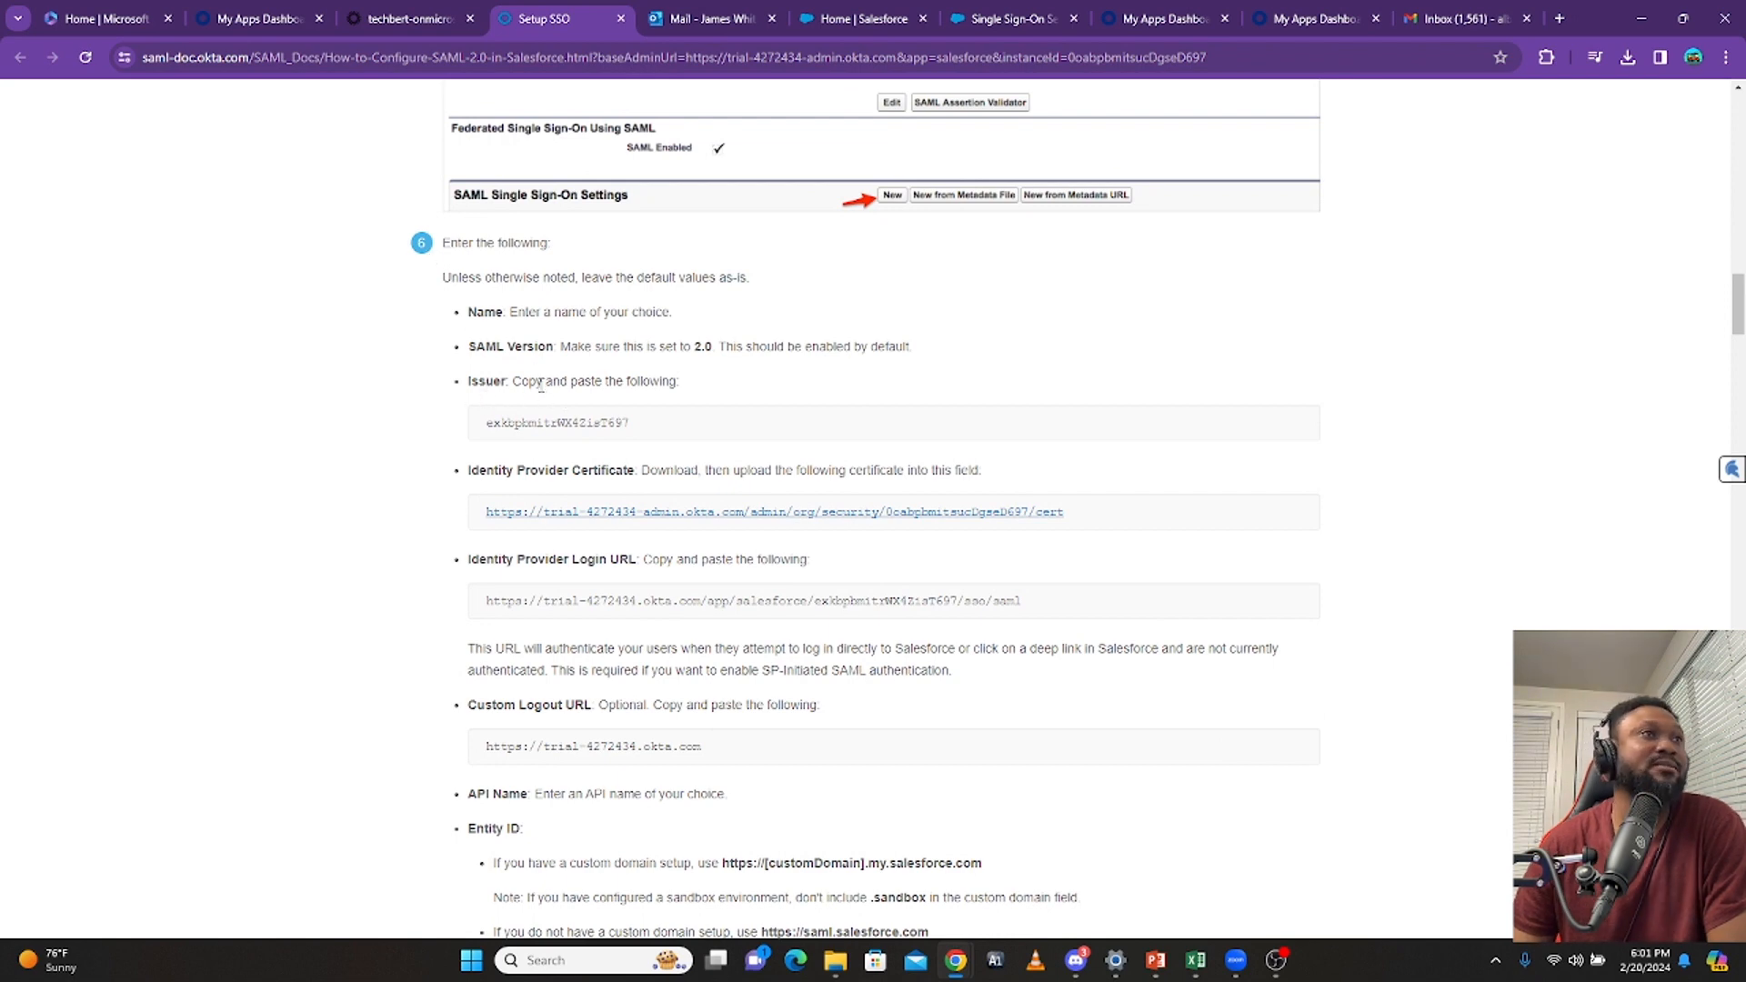
drag(635, 429, 488, 428)
right_click(523, 440)
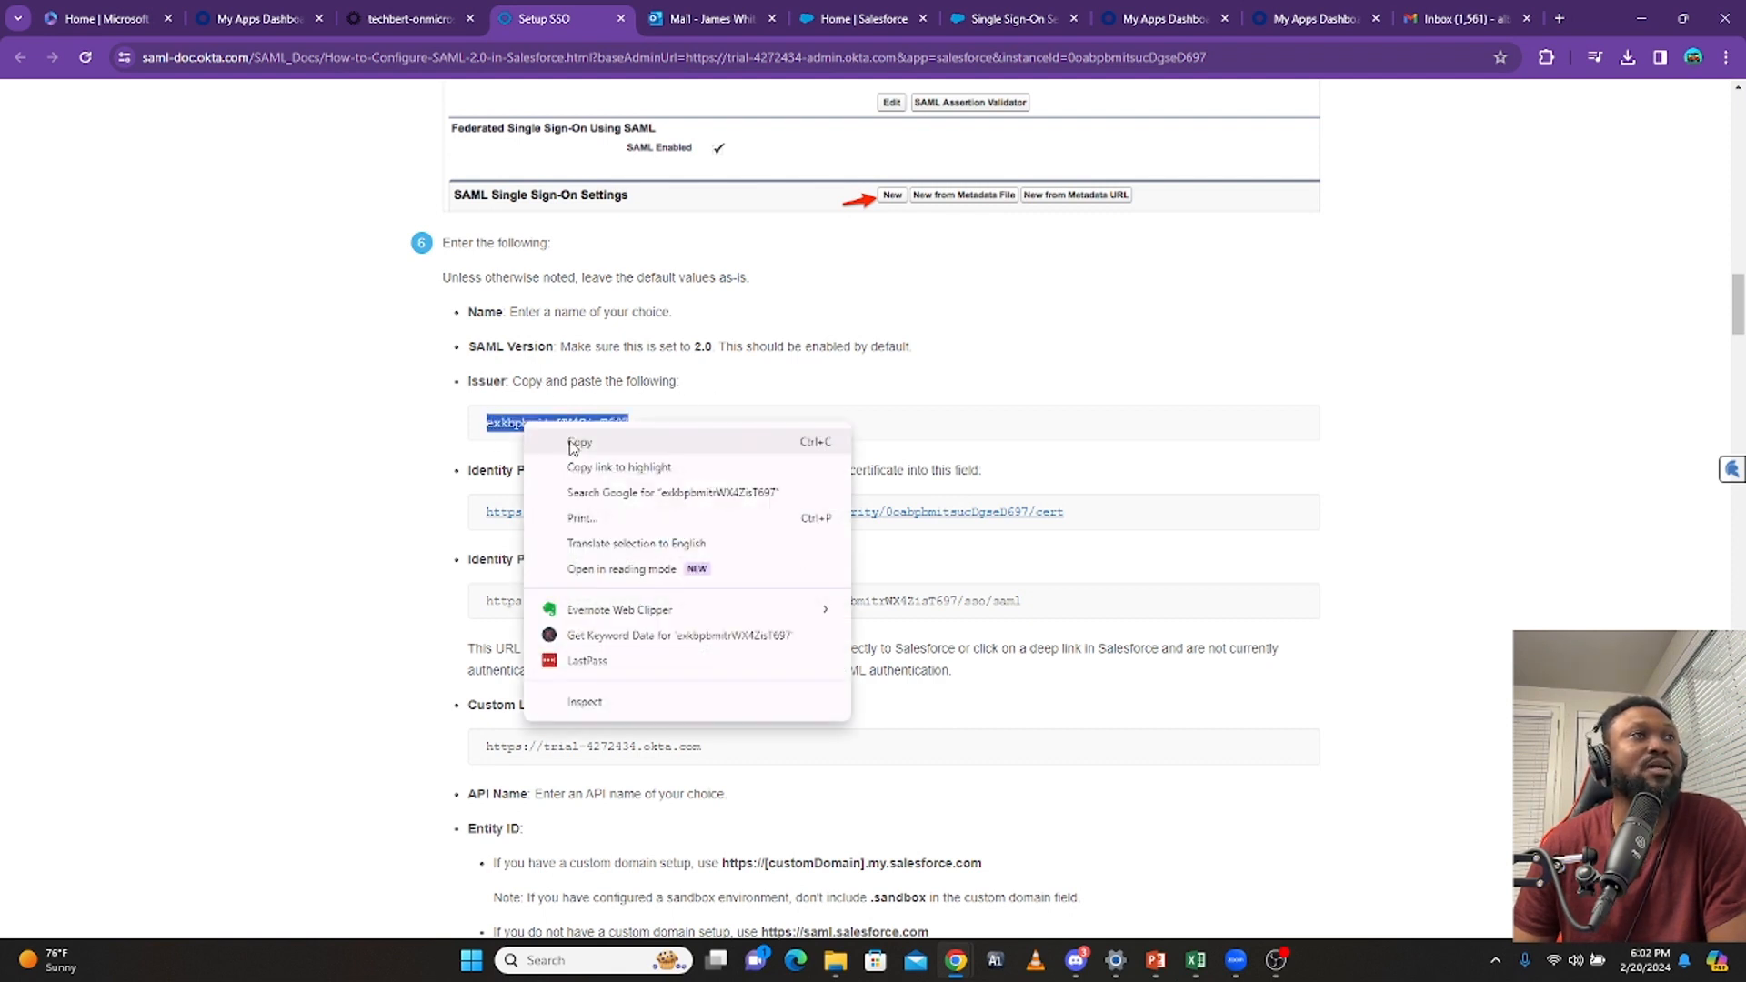
click(575, 444)
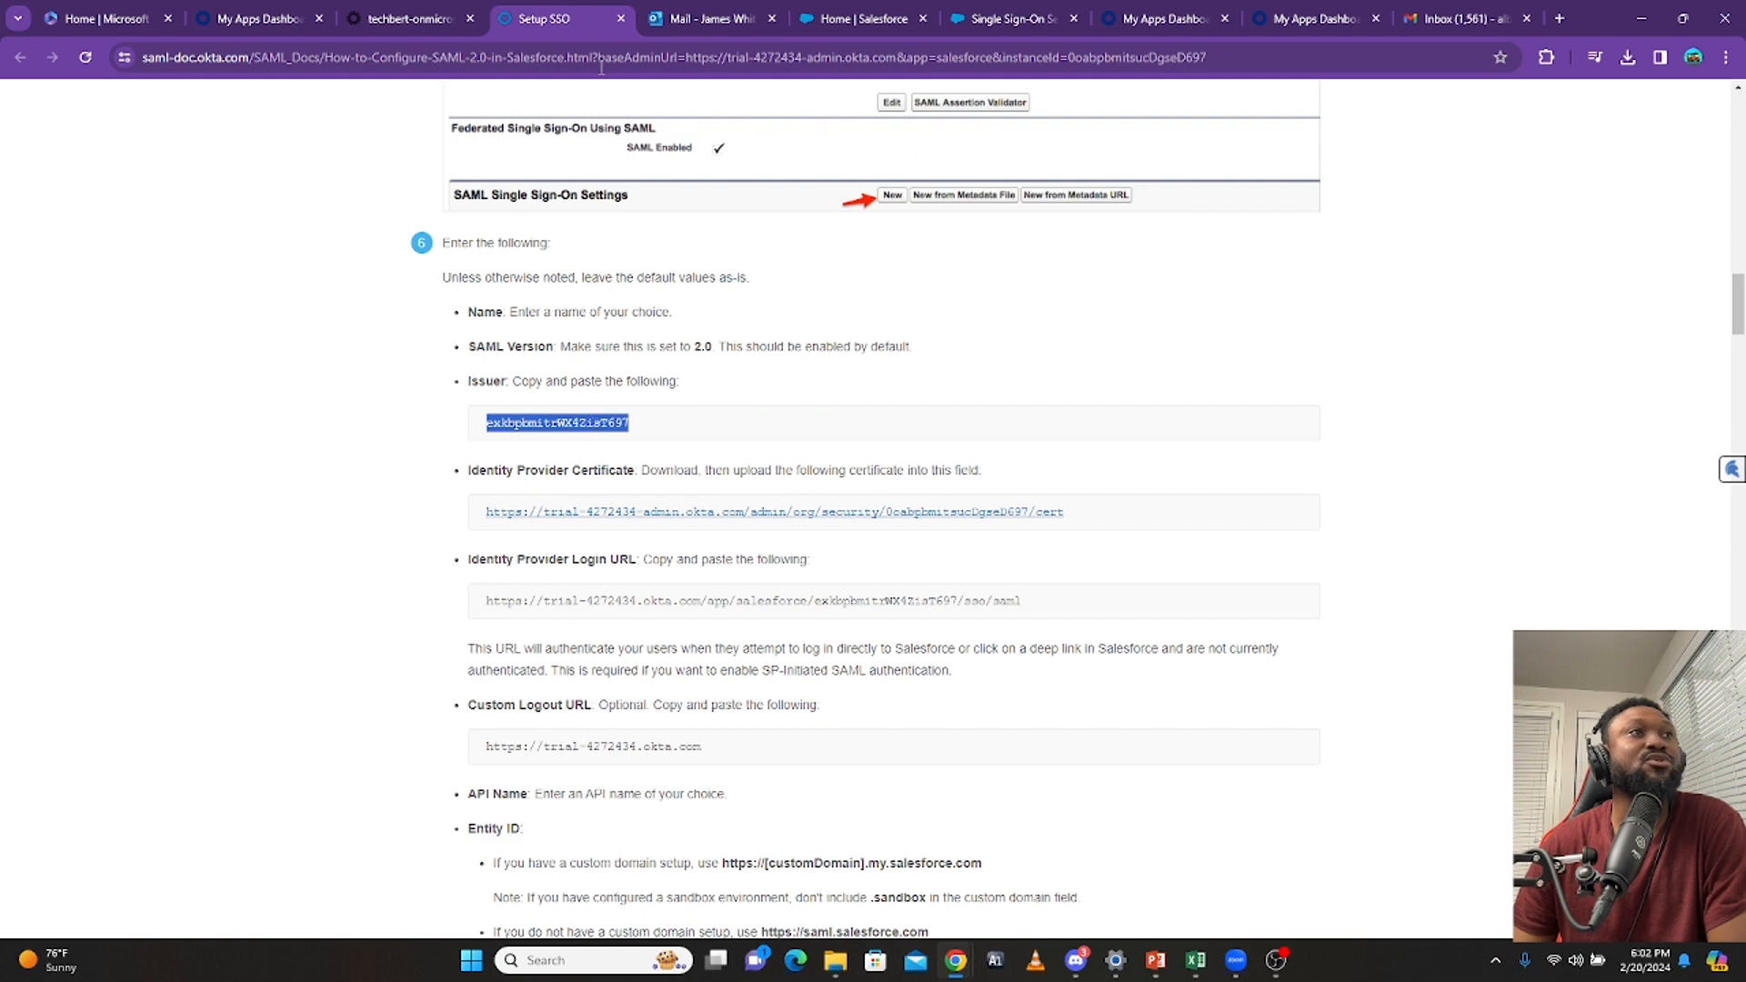
Switch to Salesforce's SAML Single Sign-On Settings form and paste the copied value as the Issuer
click(994, 20)
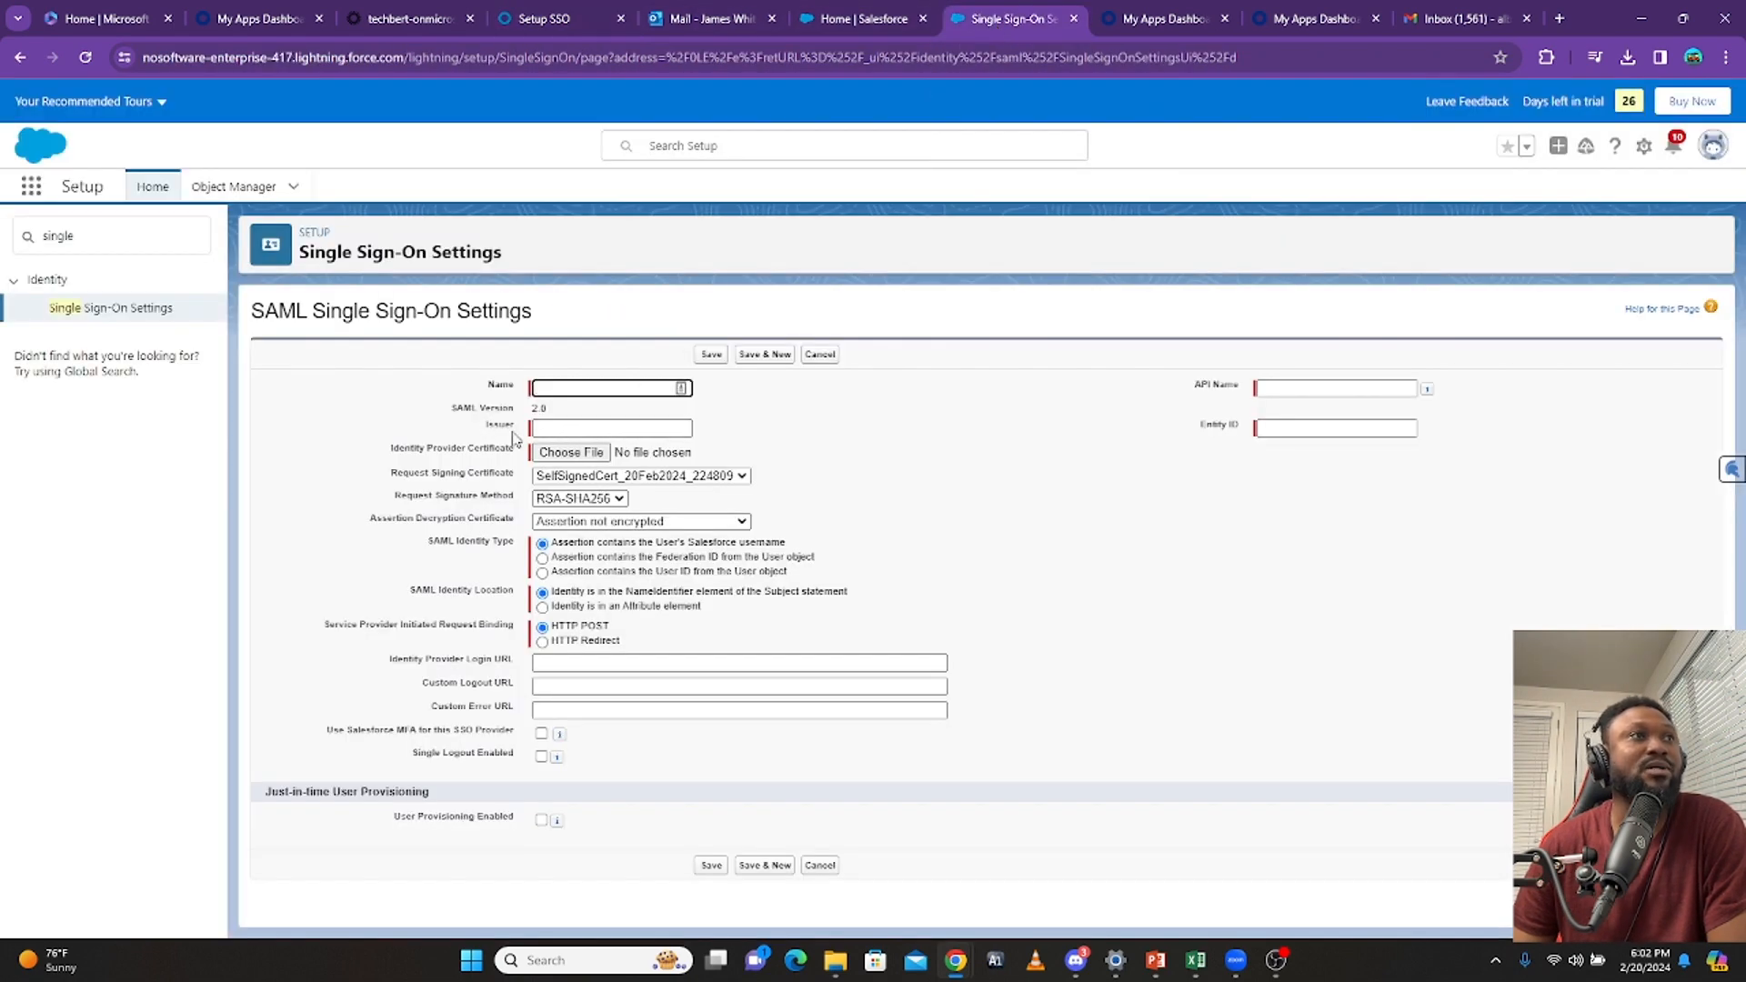
click(561, 428)
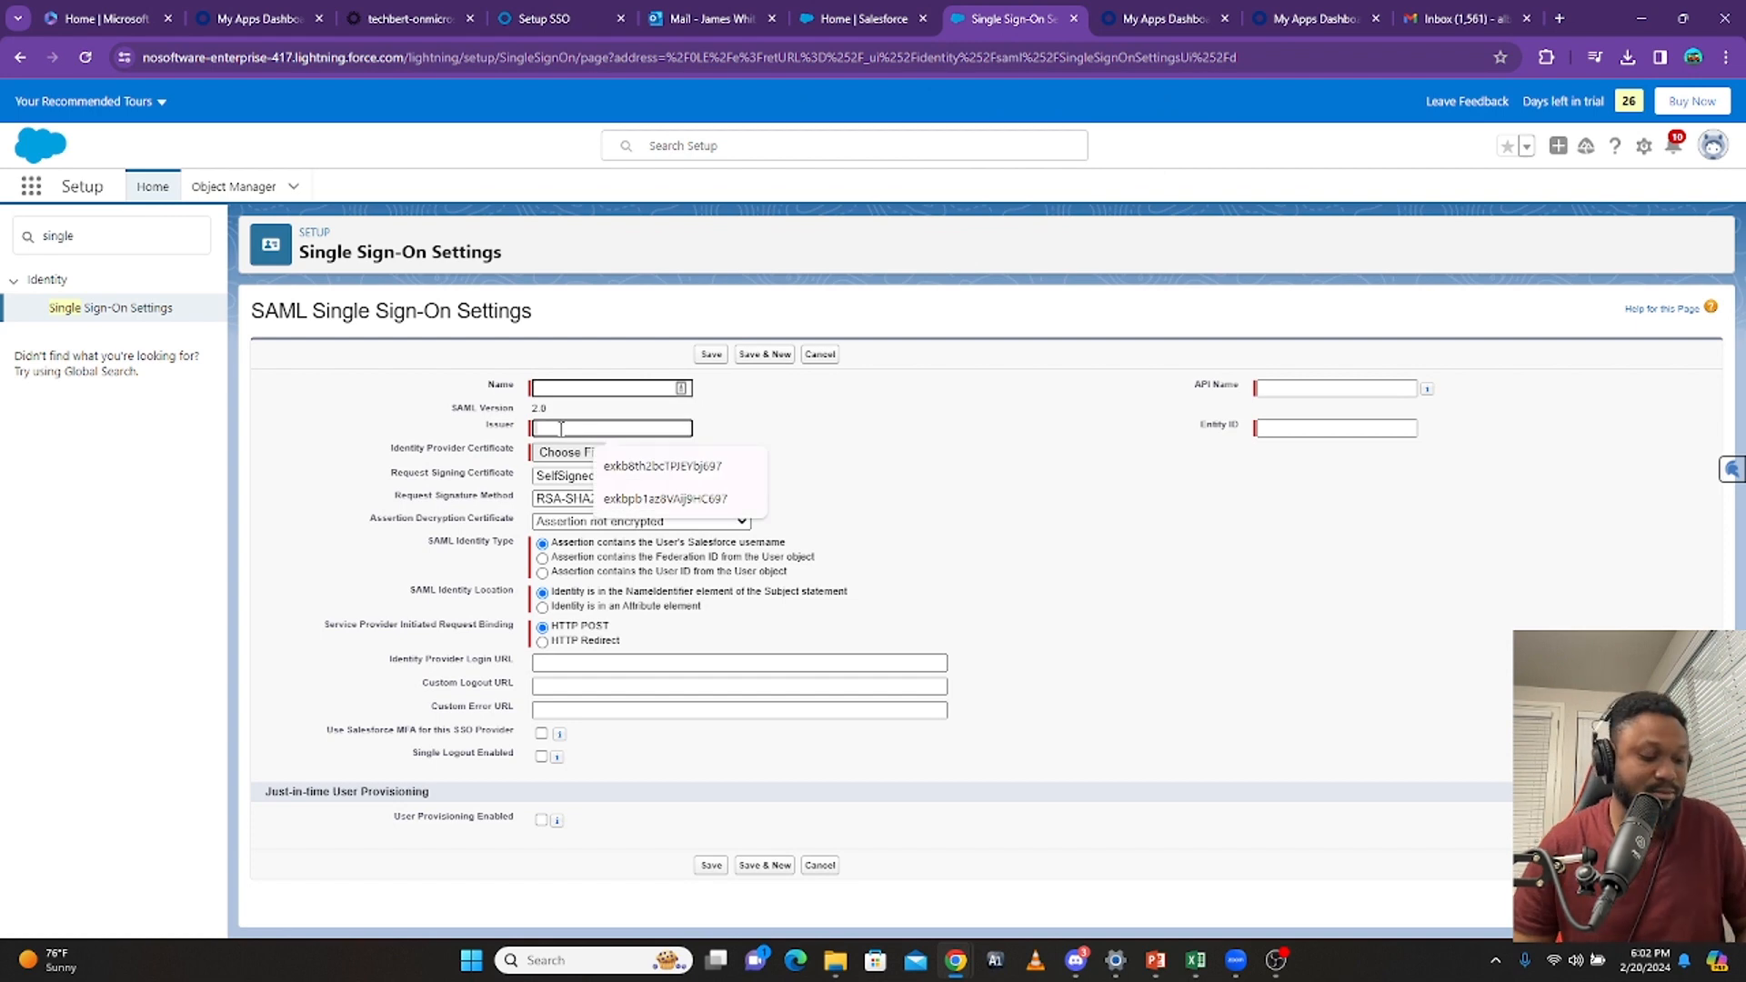
click(665, 498)
Name the SAML configuration "Okta Setup" and leave the field so the API Name is filled in
click(615, 389)
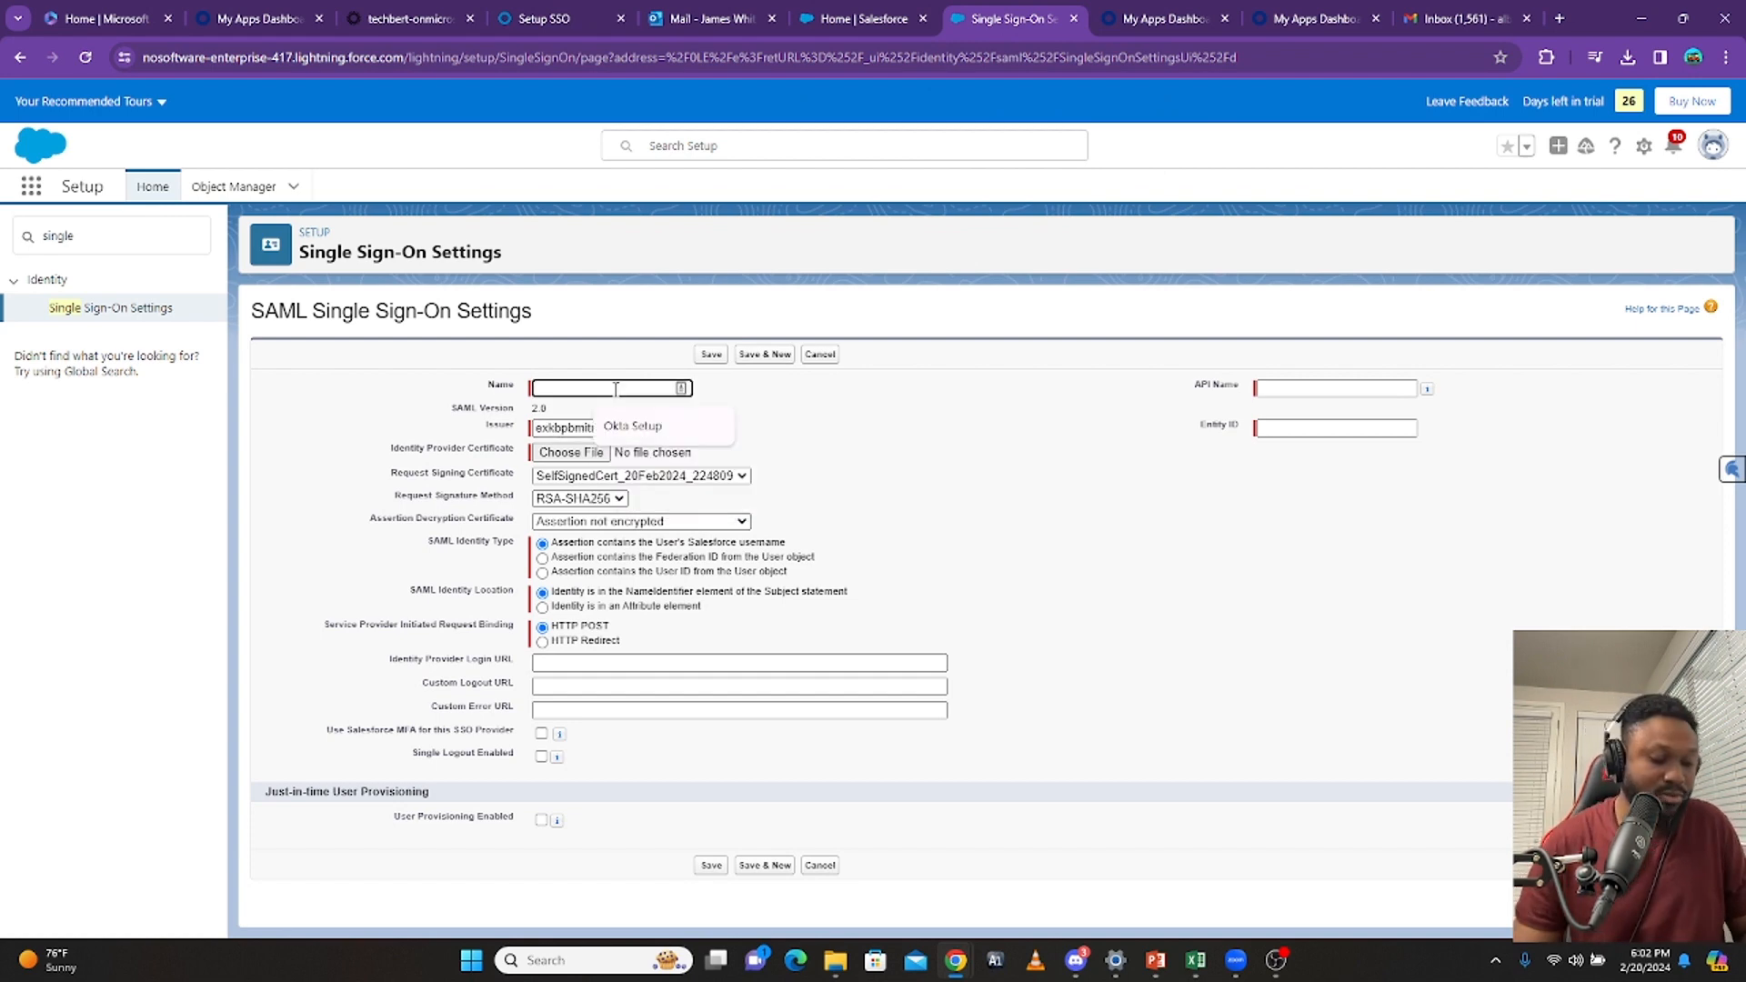
text(Setup)
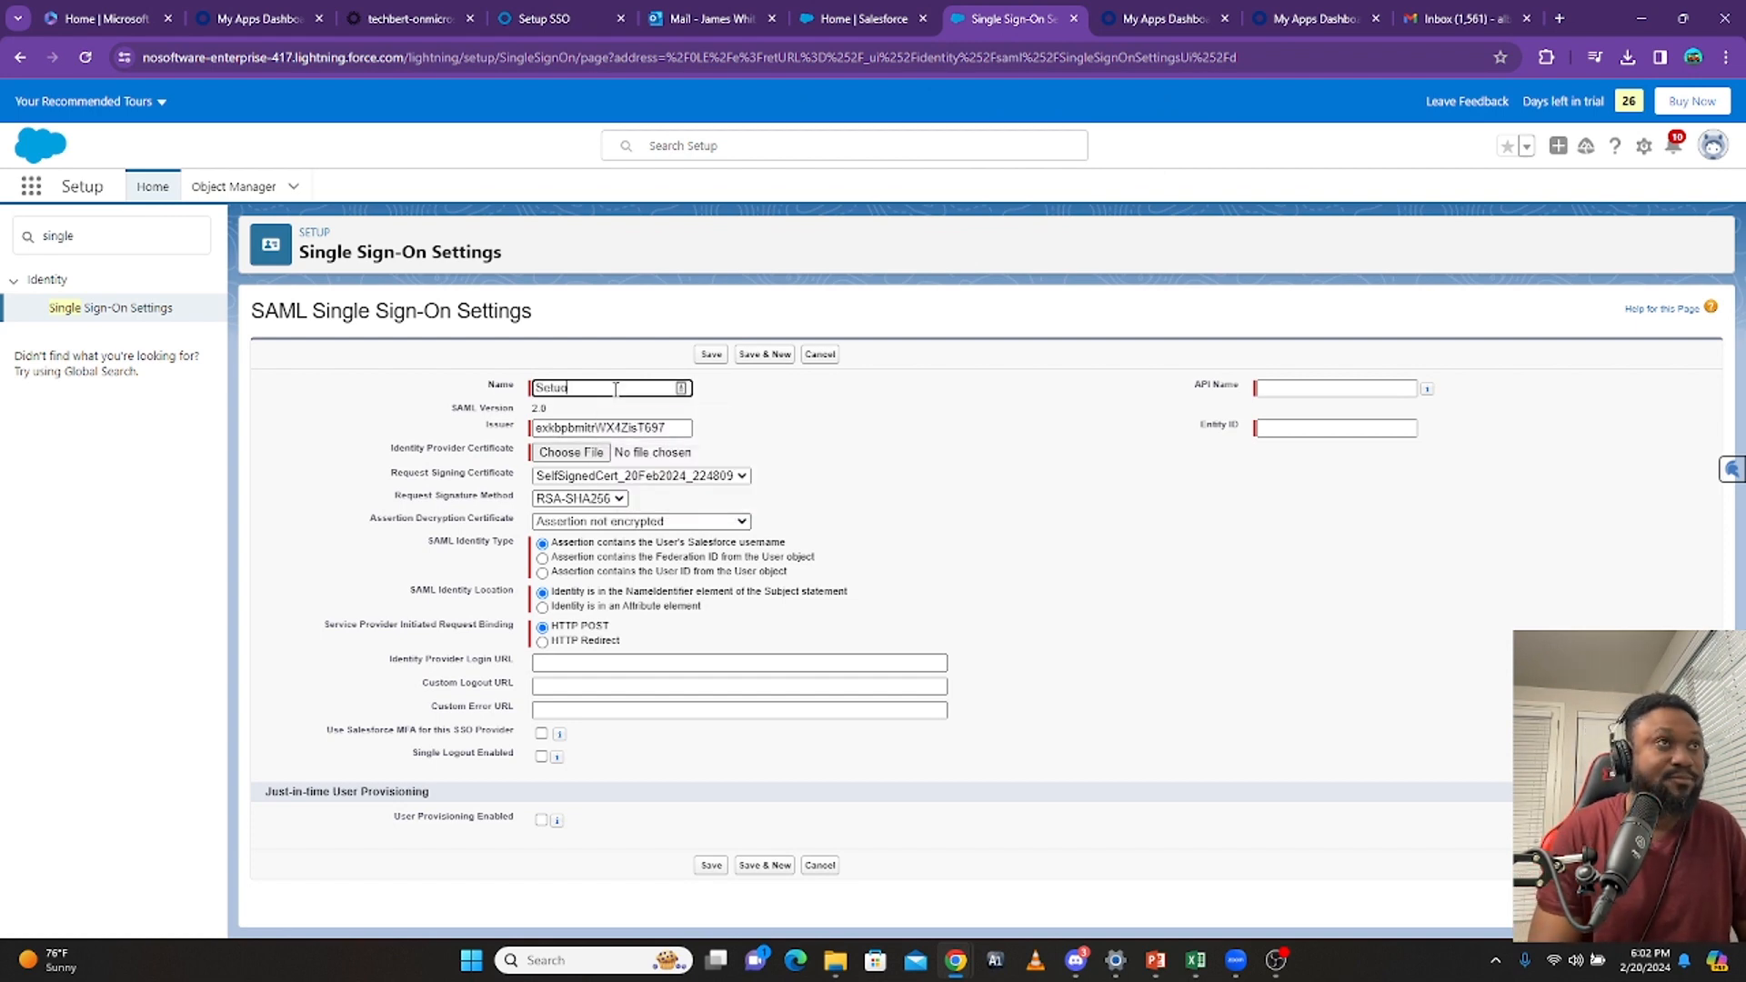
key(BackSpace)
key(BackSpace)
key(BackSpace)
key(BackSpace)
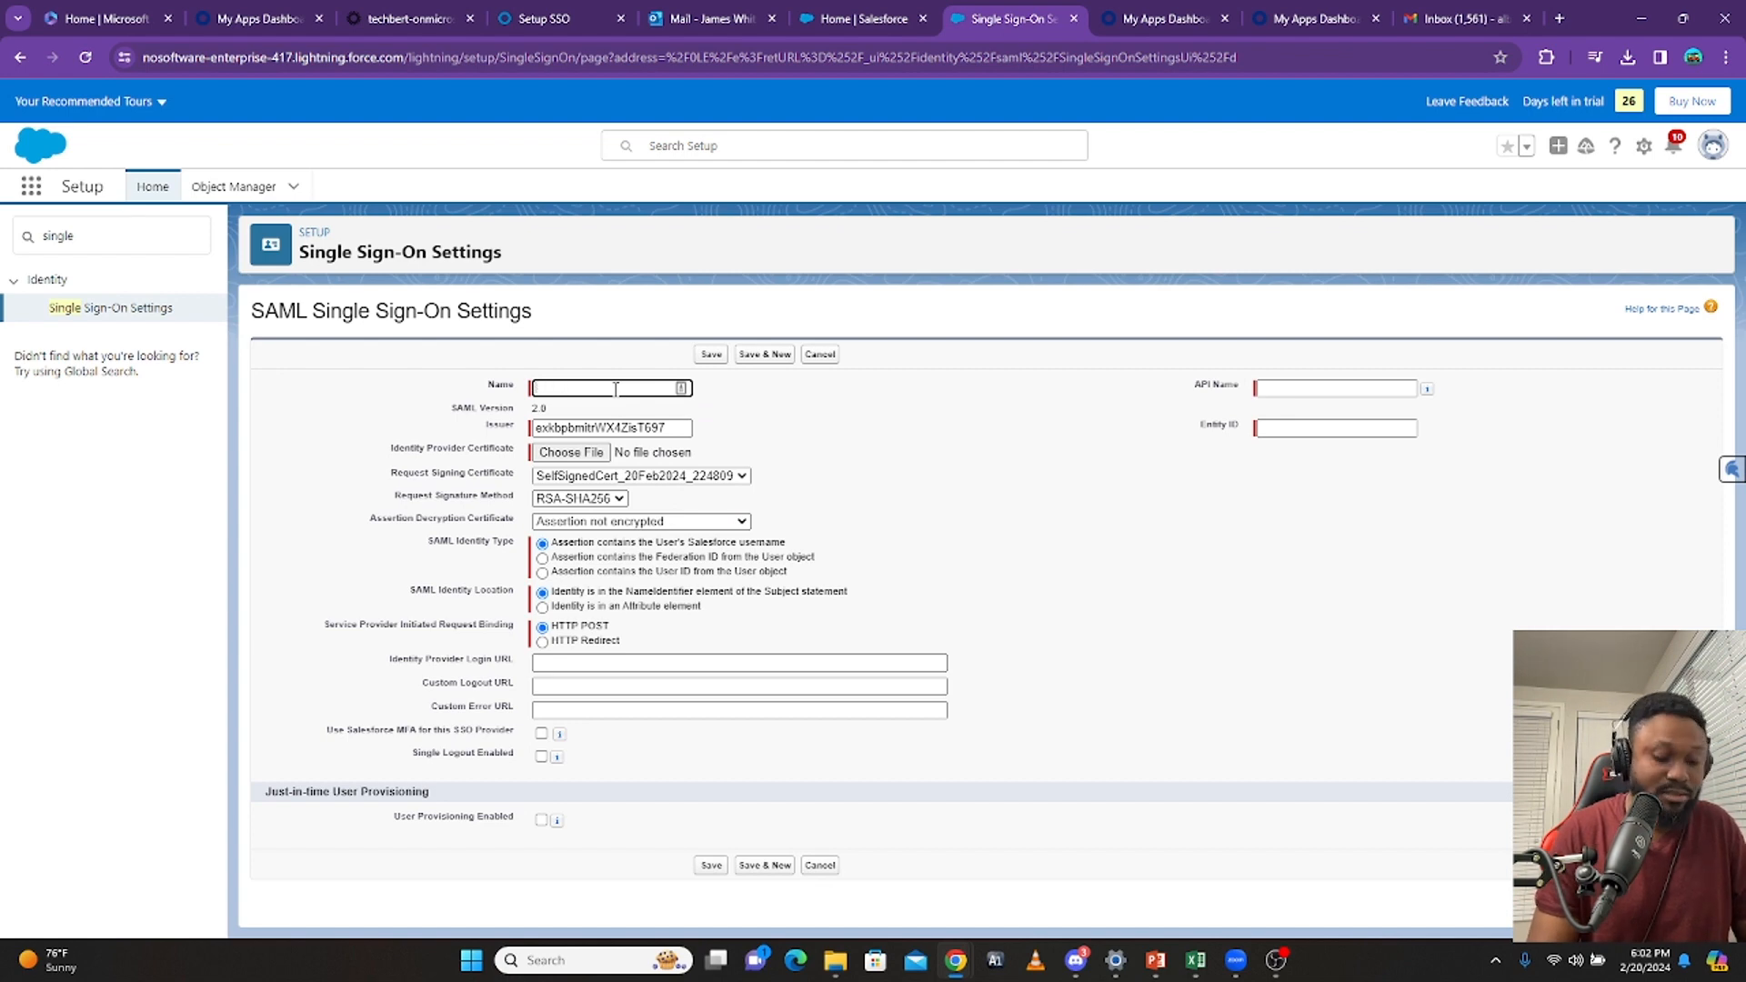
text(Okta Se)
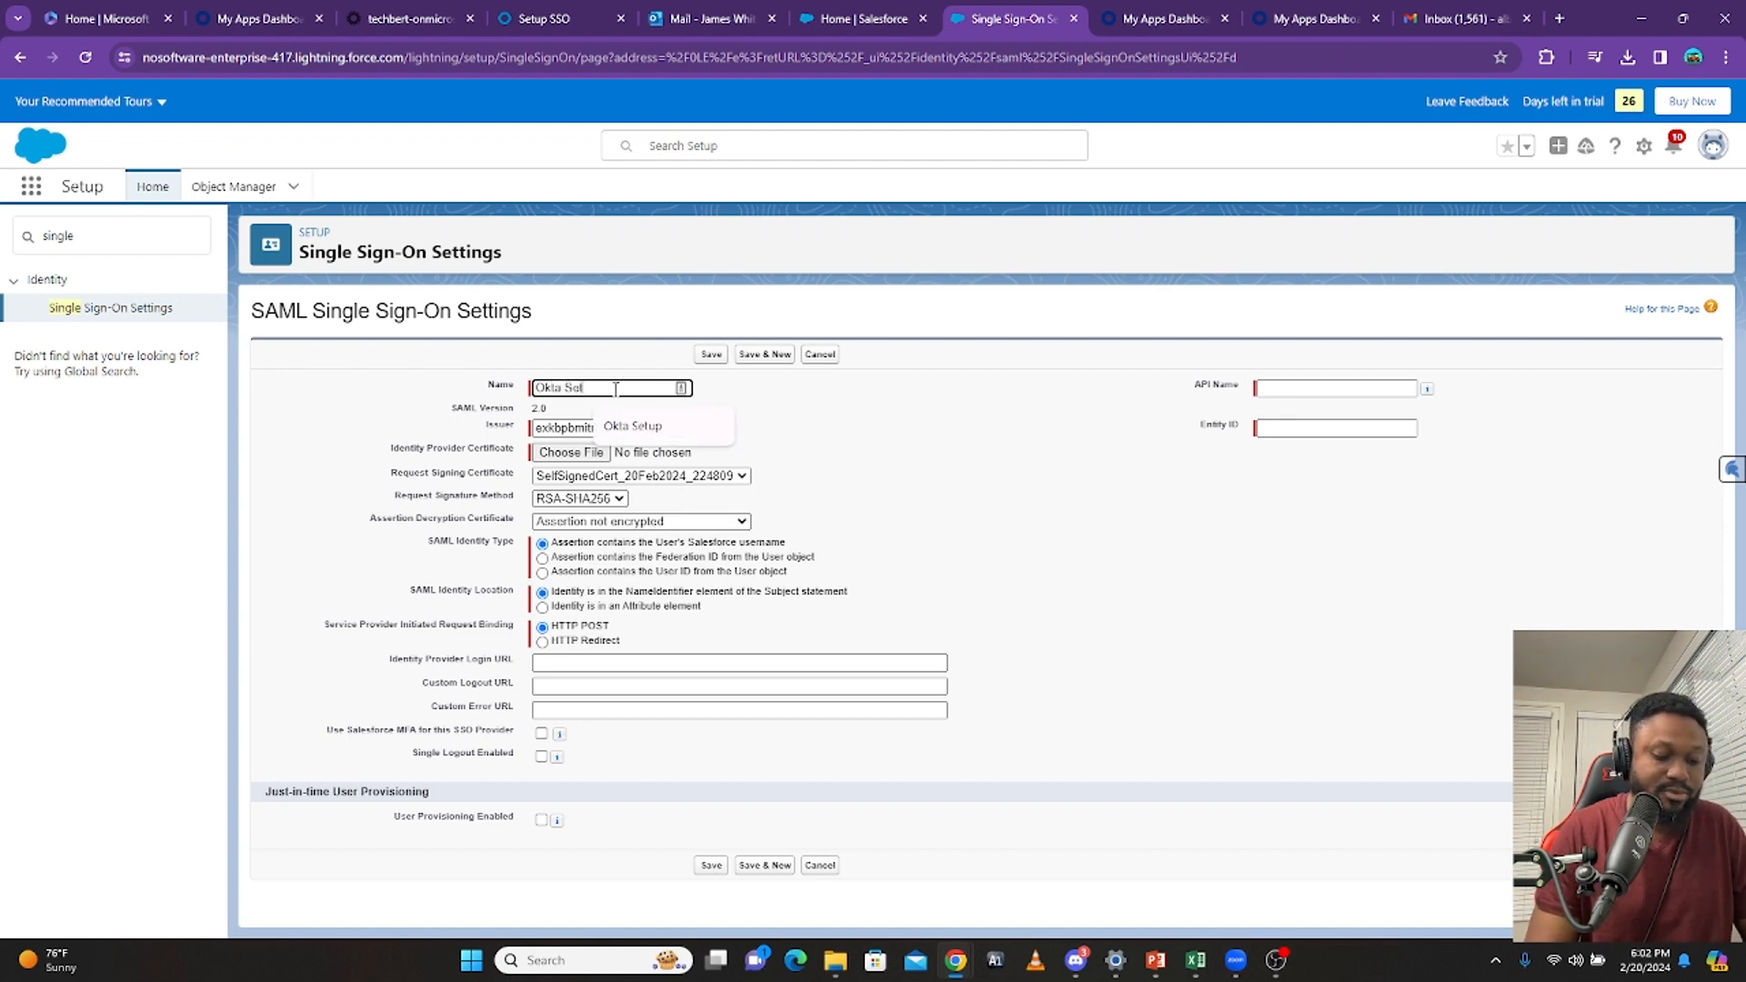
text(tup)
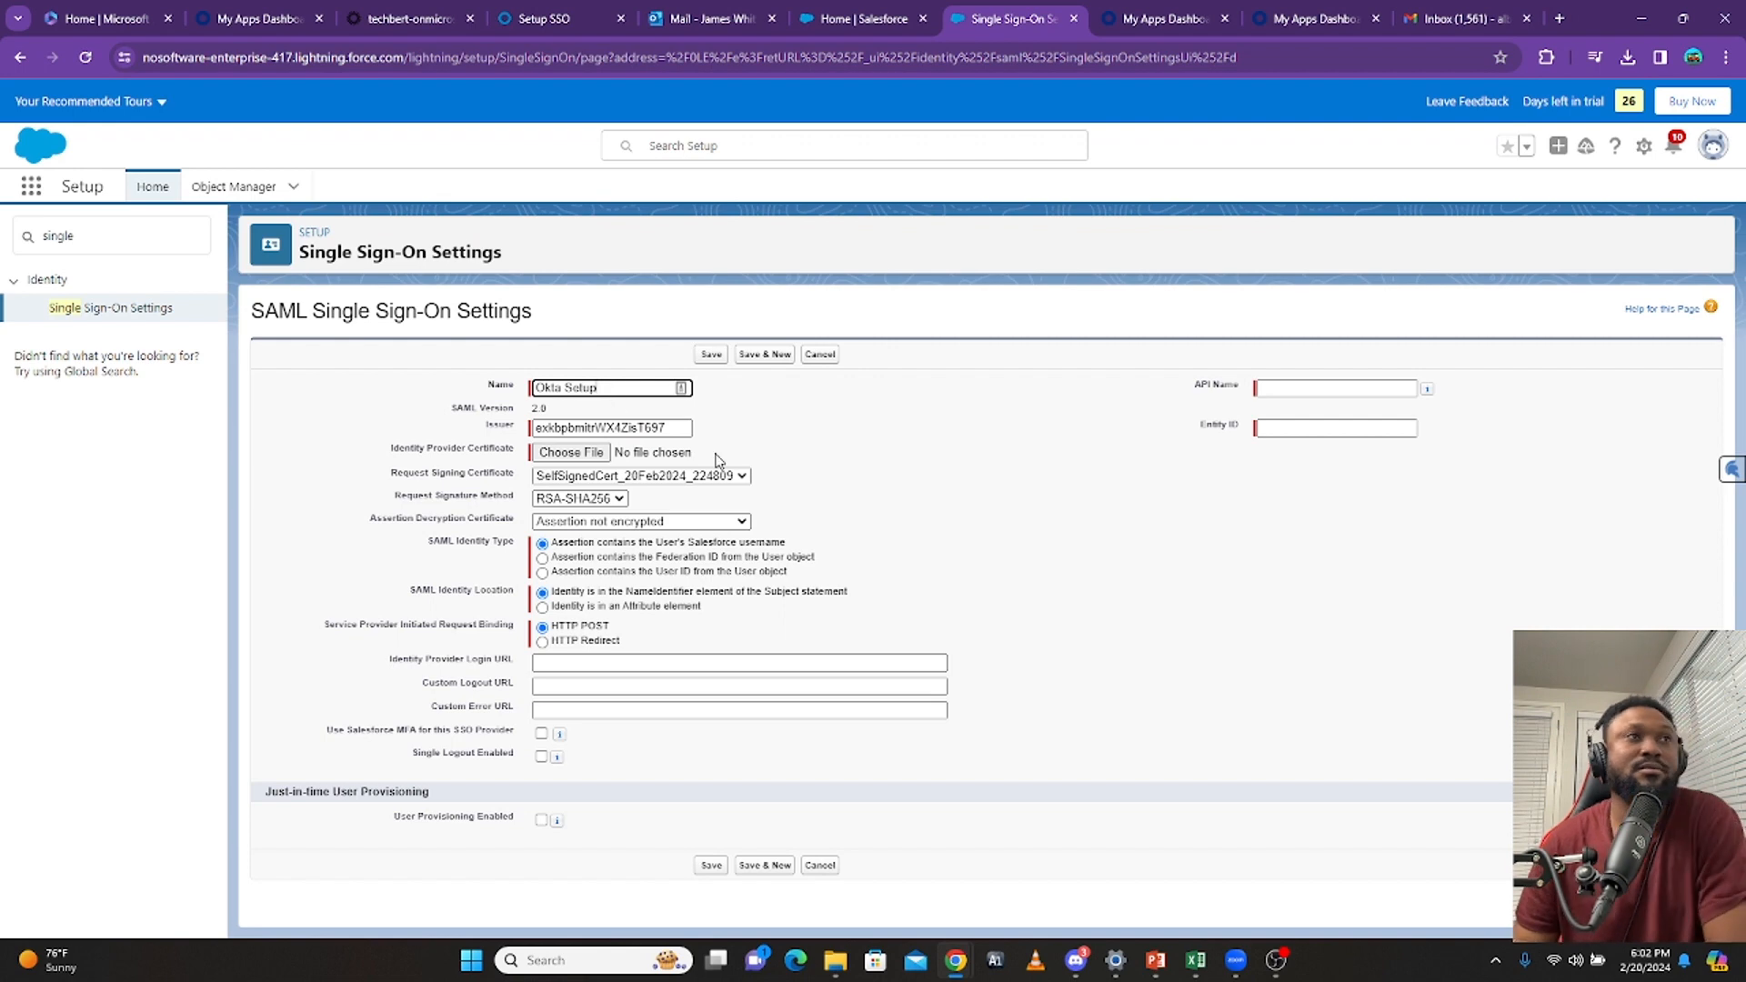
click(815, 431)
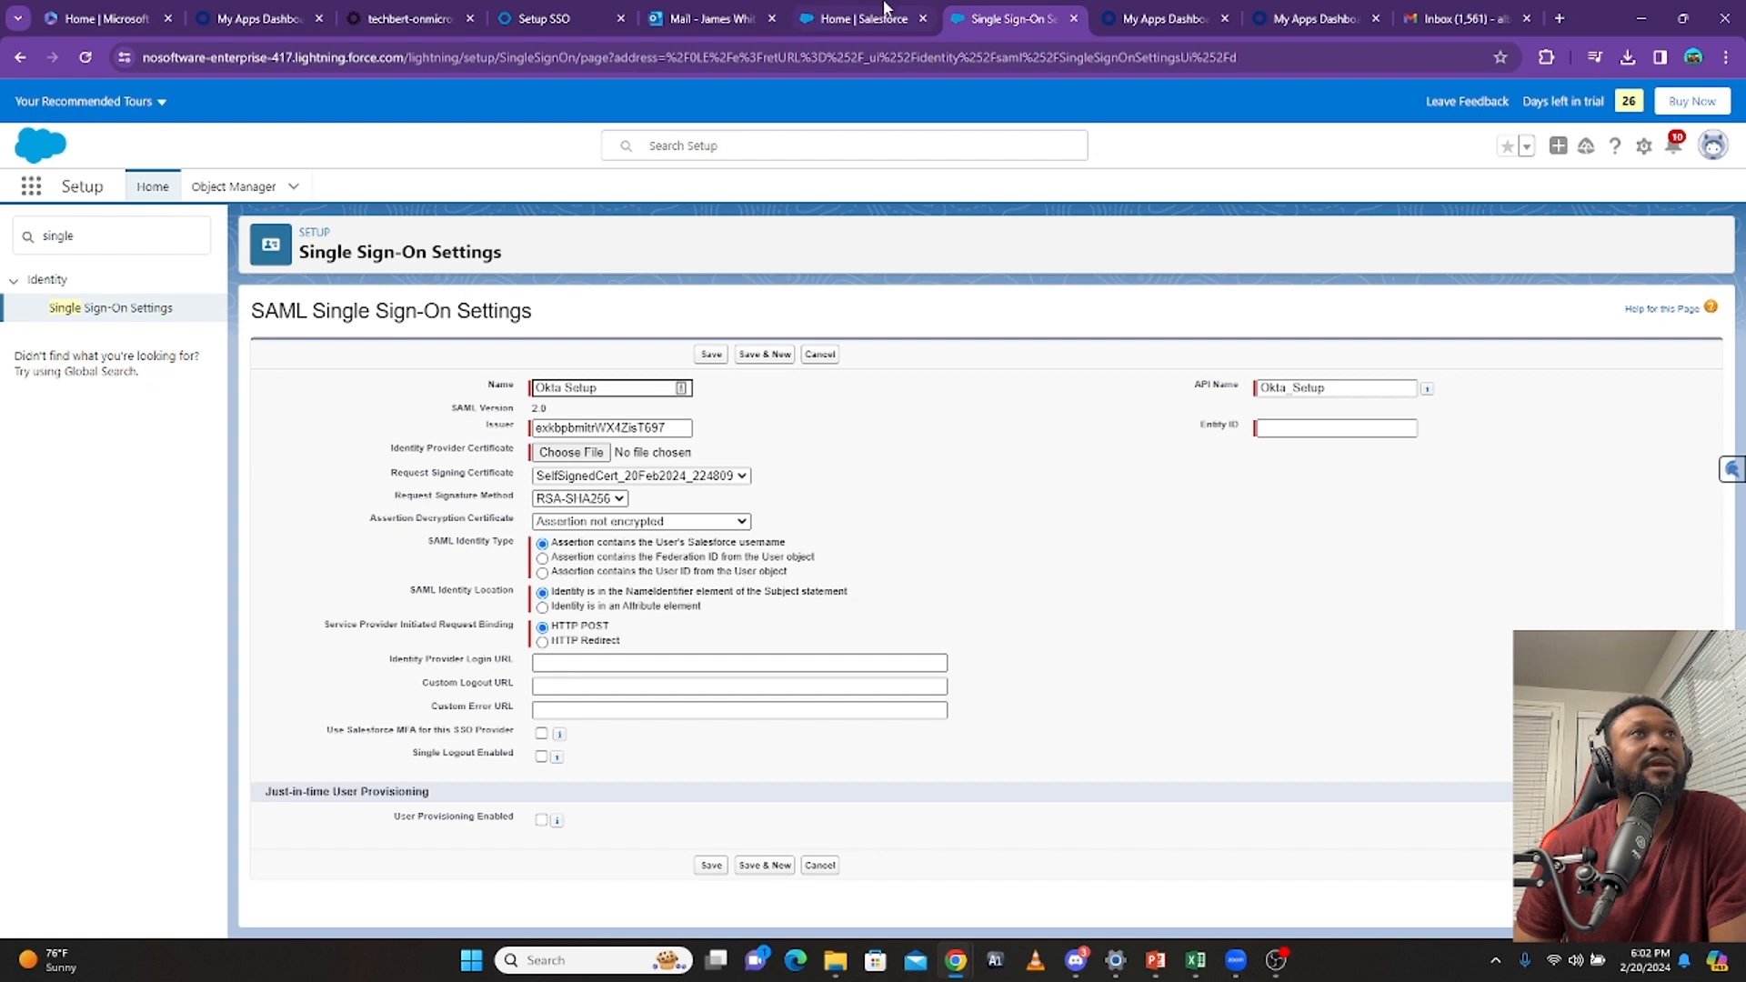
Download the identity provider certificate from the Okta instructions and select okta (6).cert in Salesforce's SAML form, keeping RSA-SHA256 as the request signature method
click(546, 20)
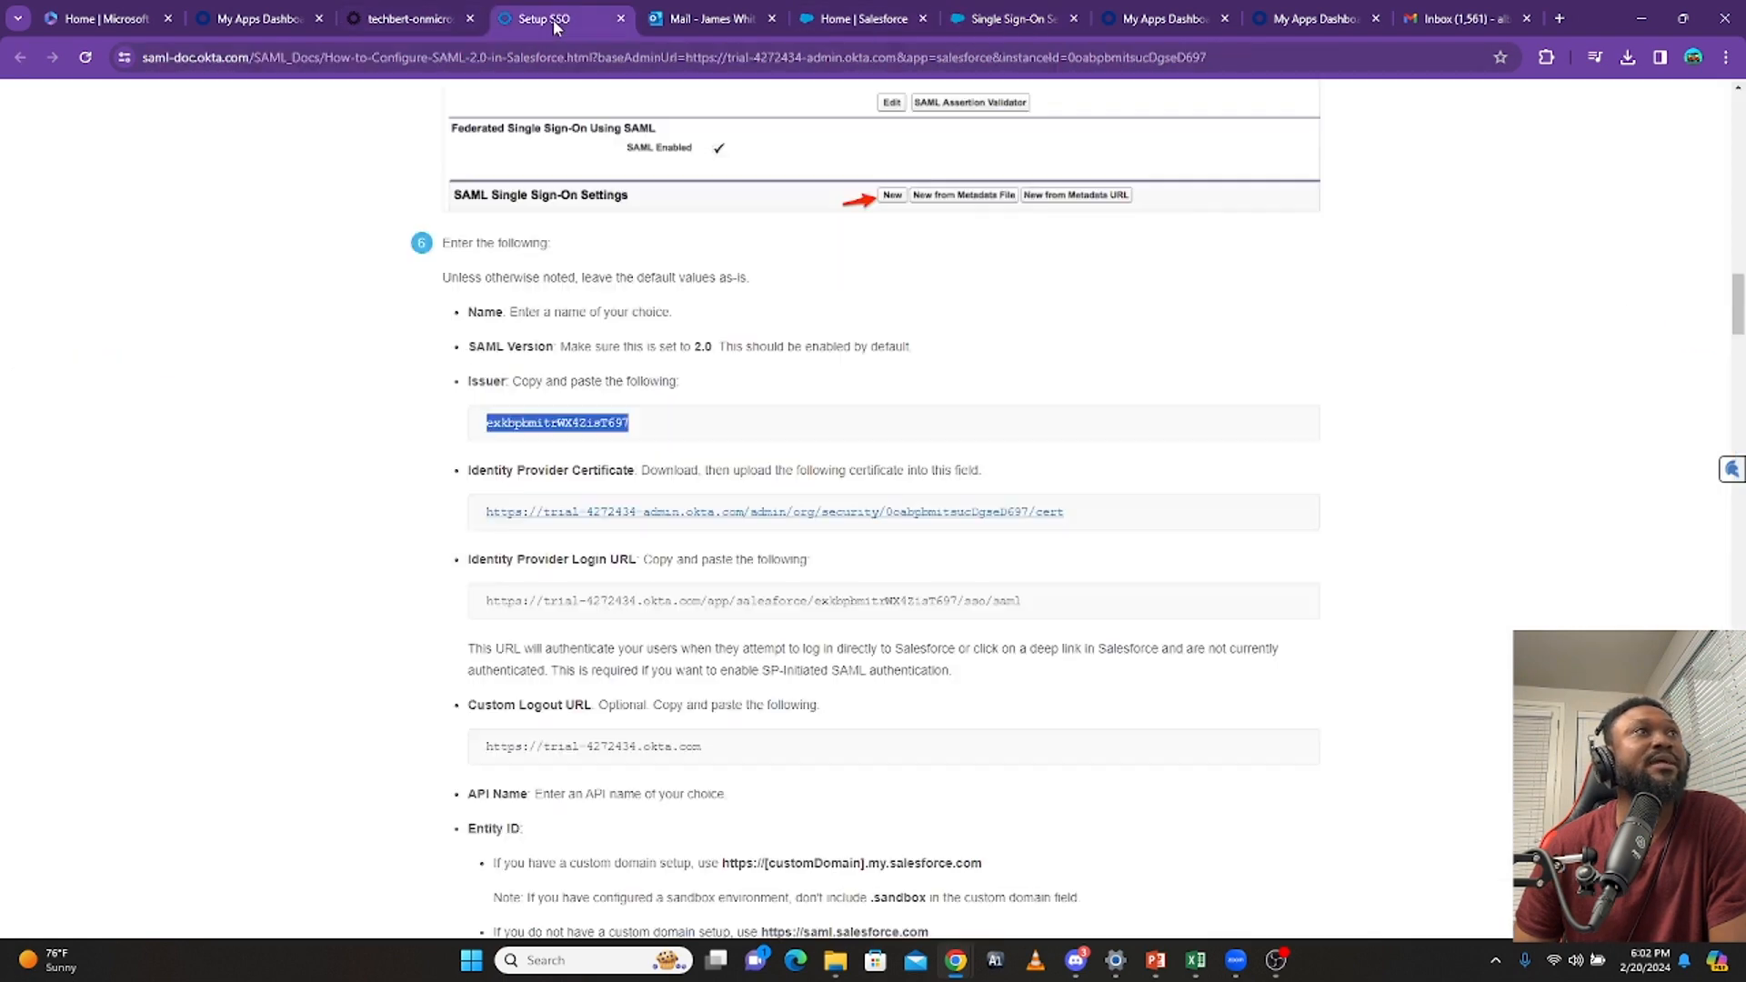
click(659, 512)
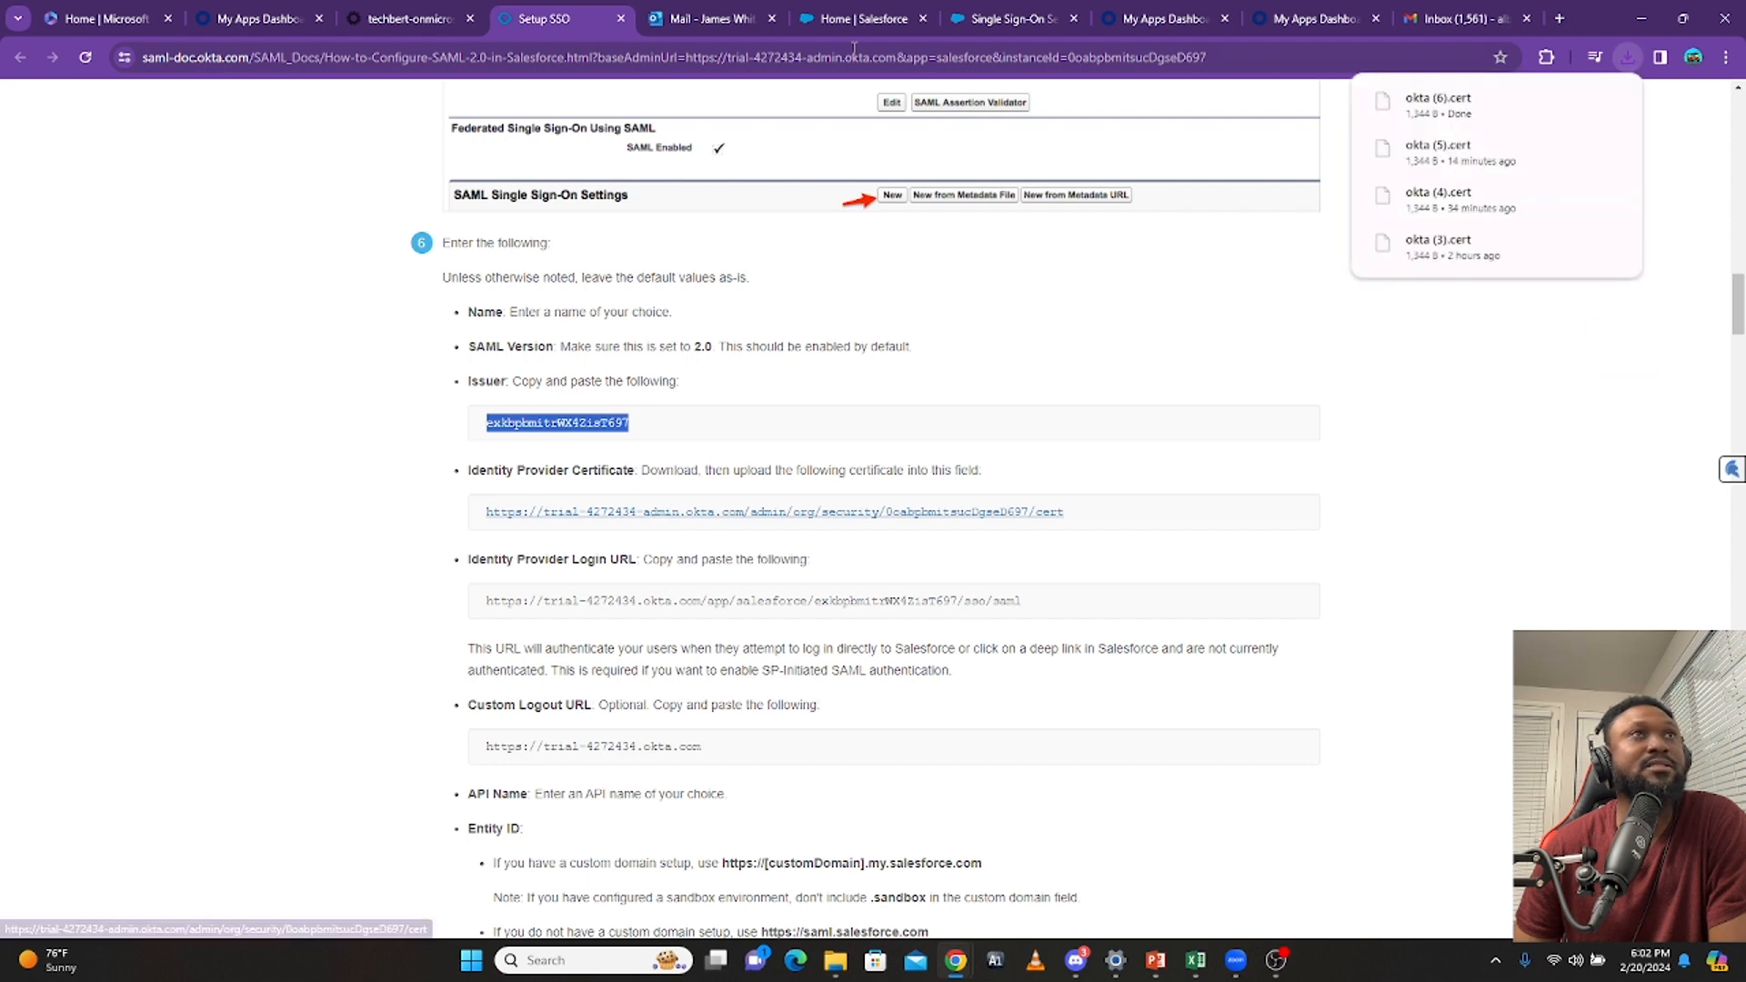
click(998, 25)
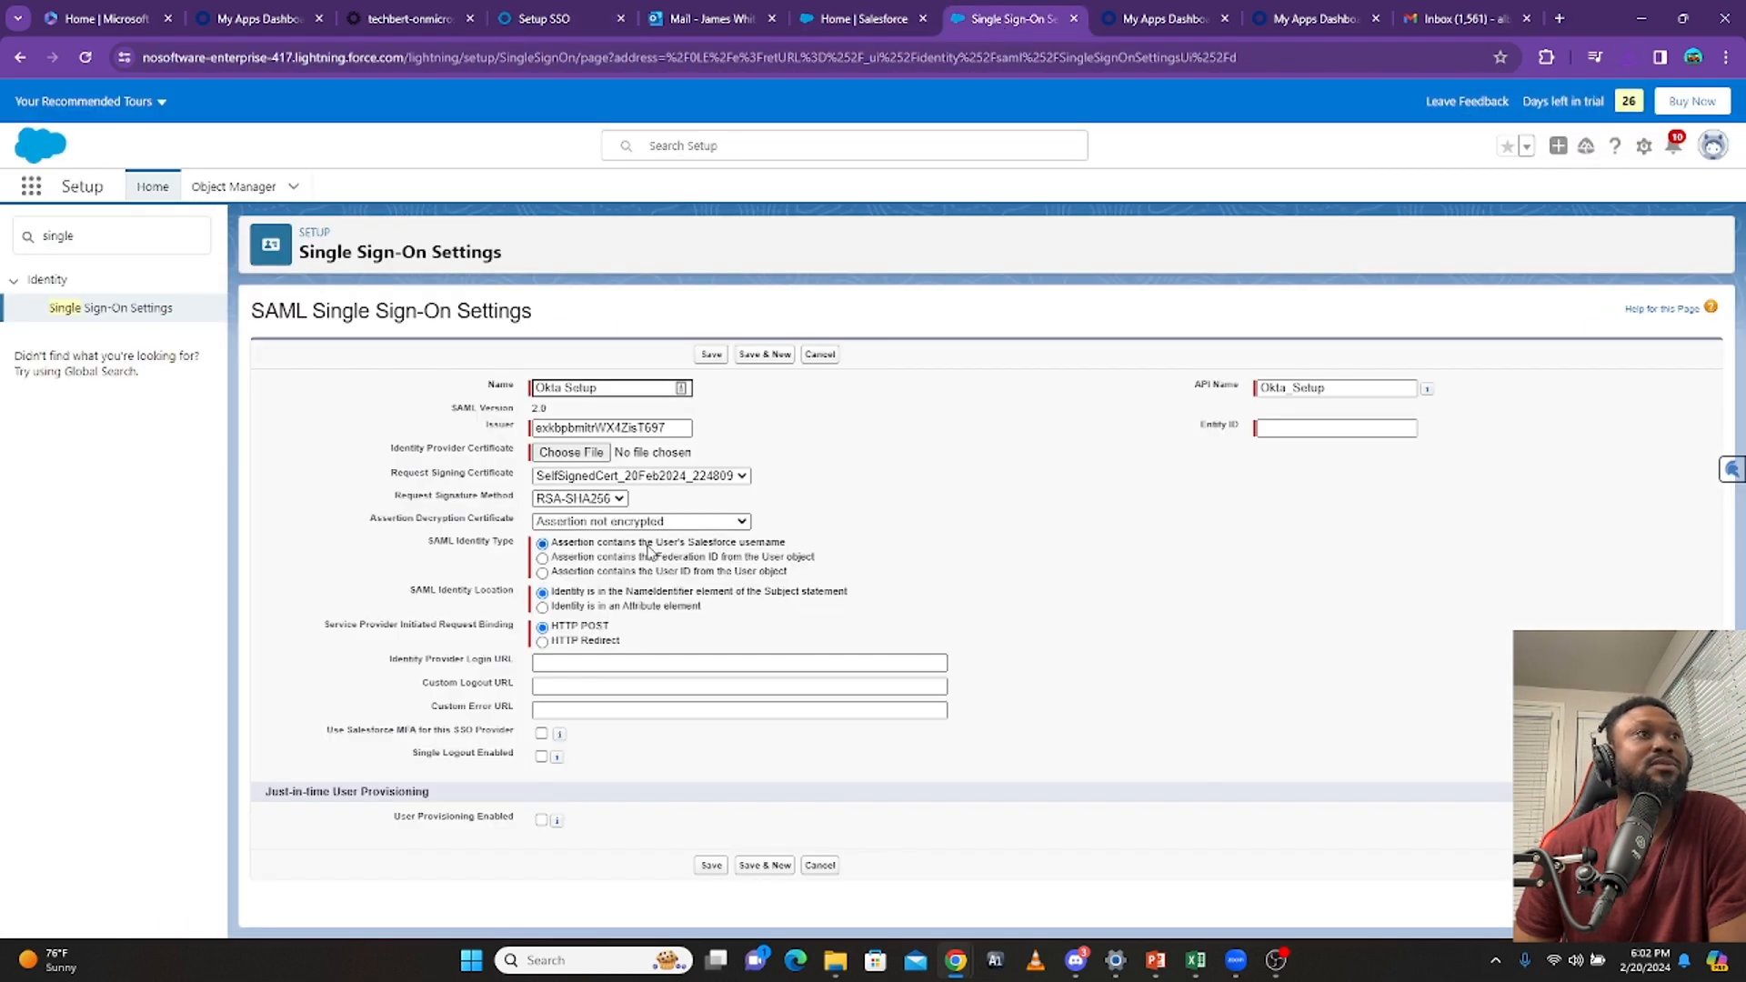
click(559, 461)
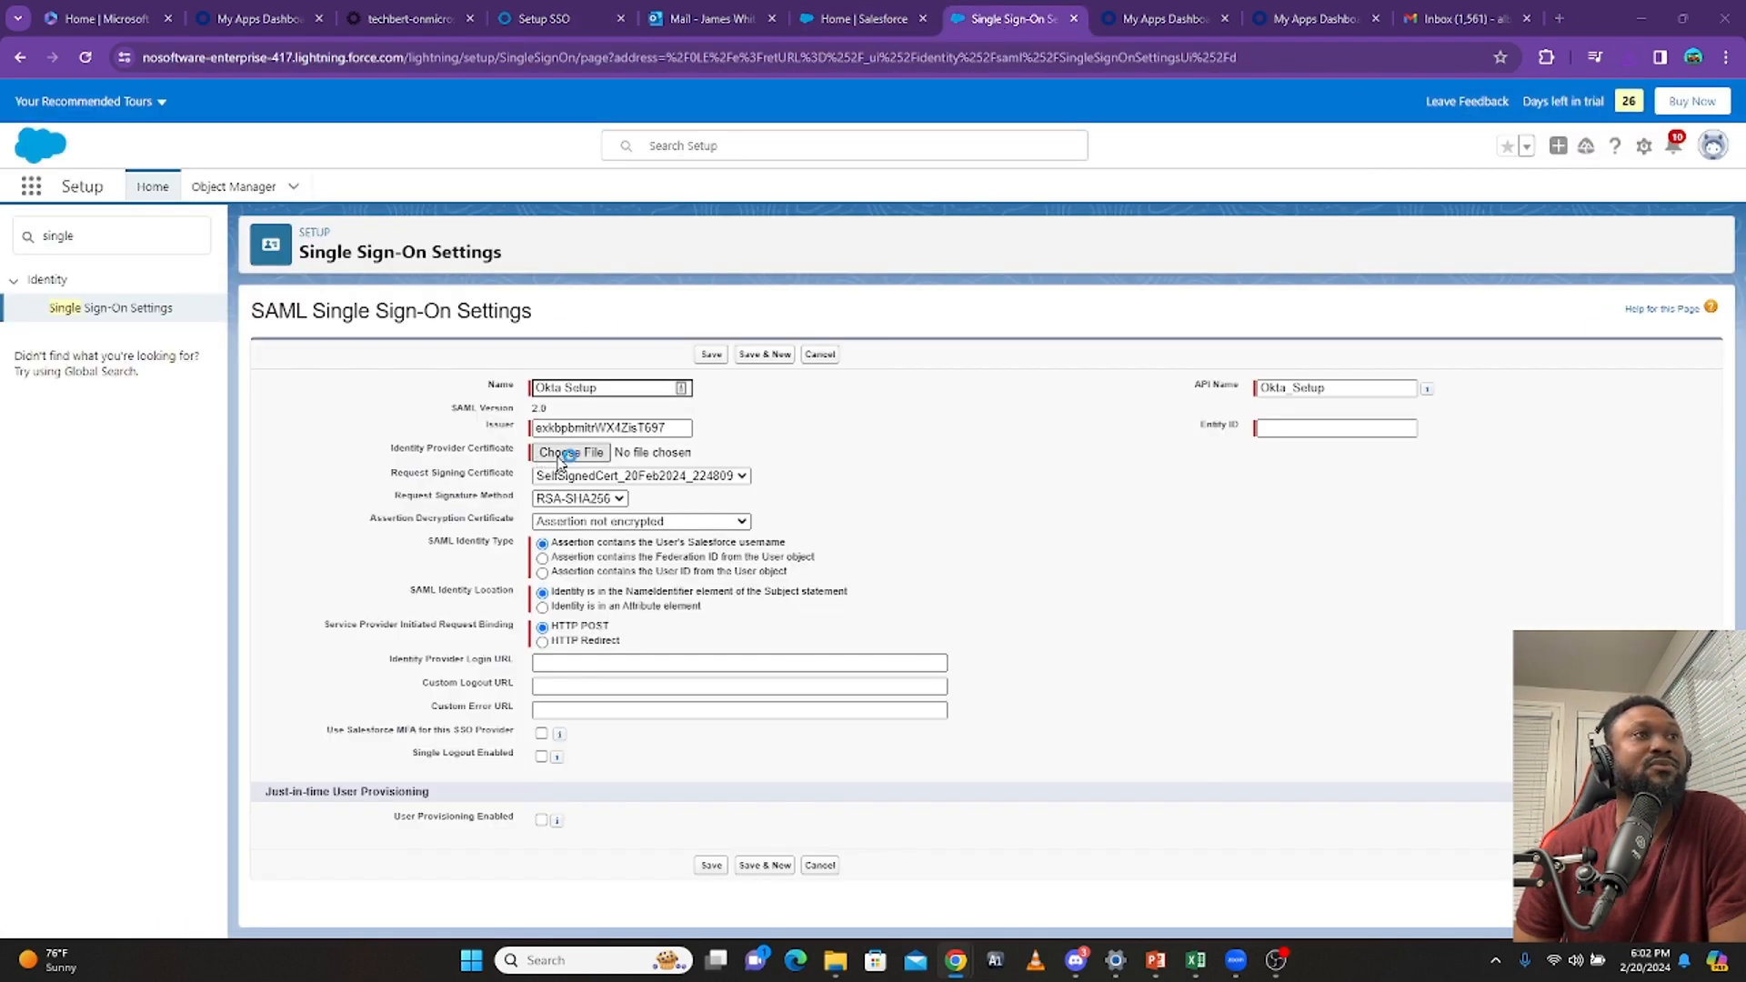
click(216, 210)
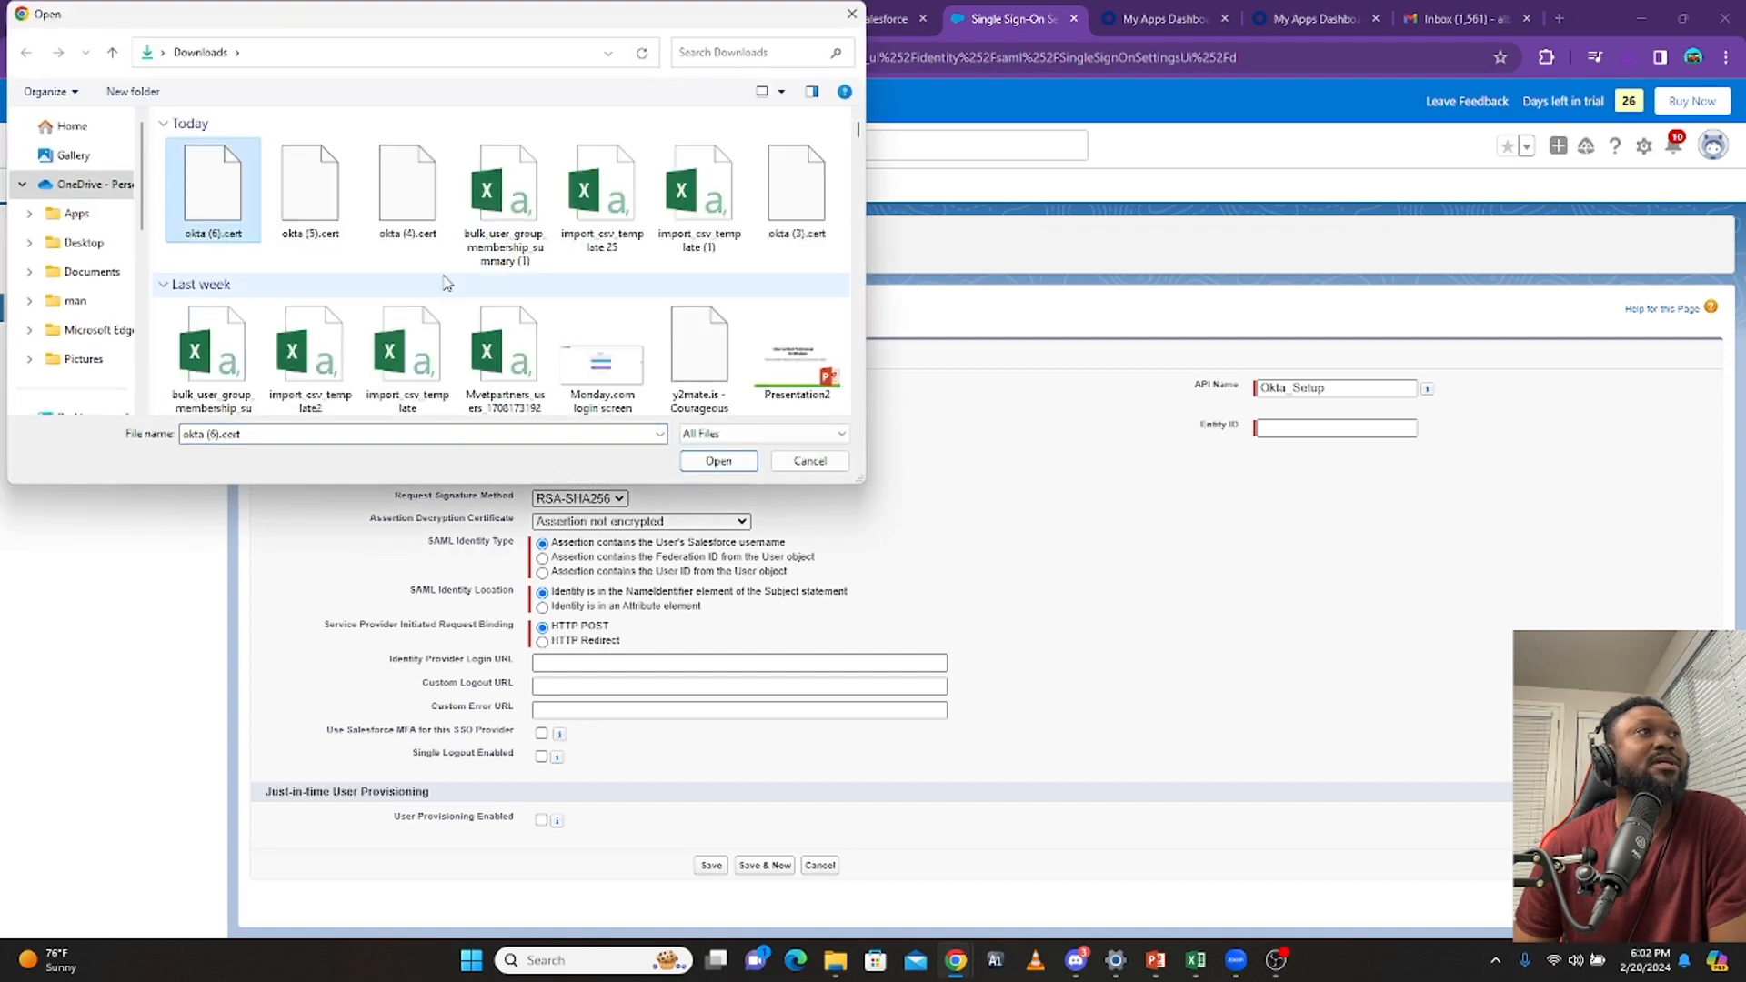
click(720, 463)
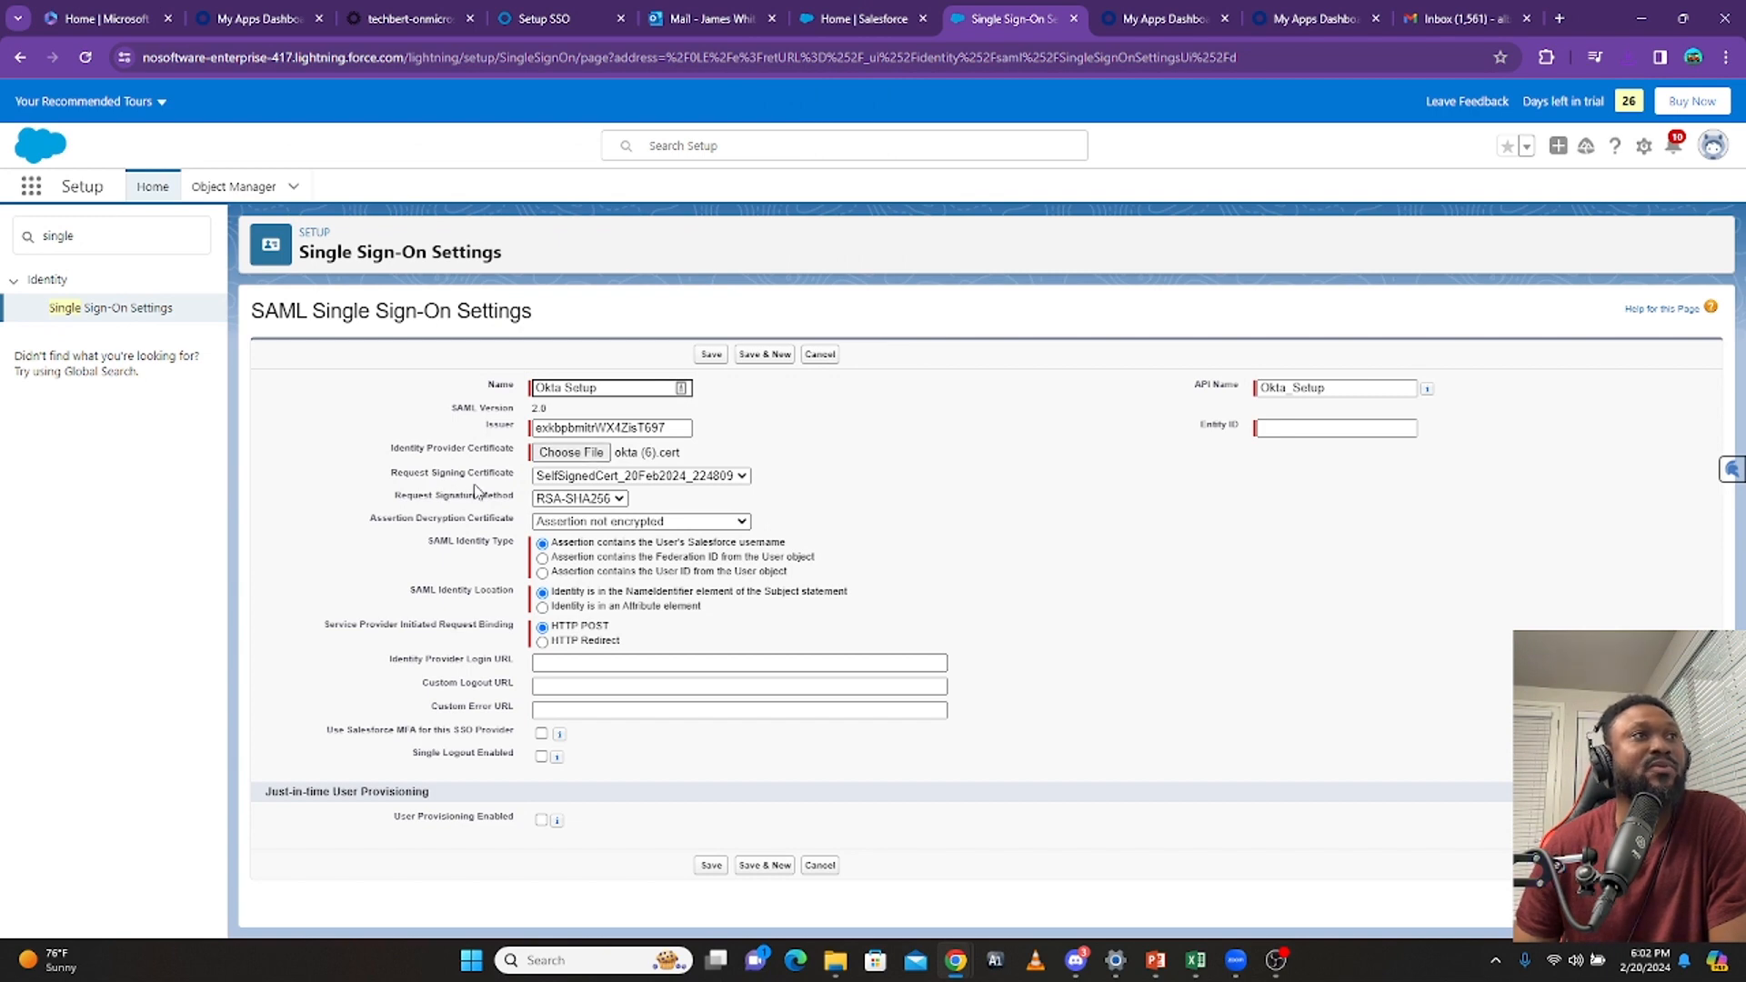
click(578, 499)
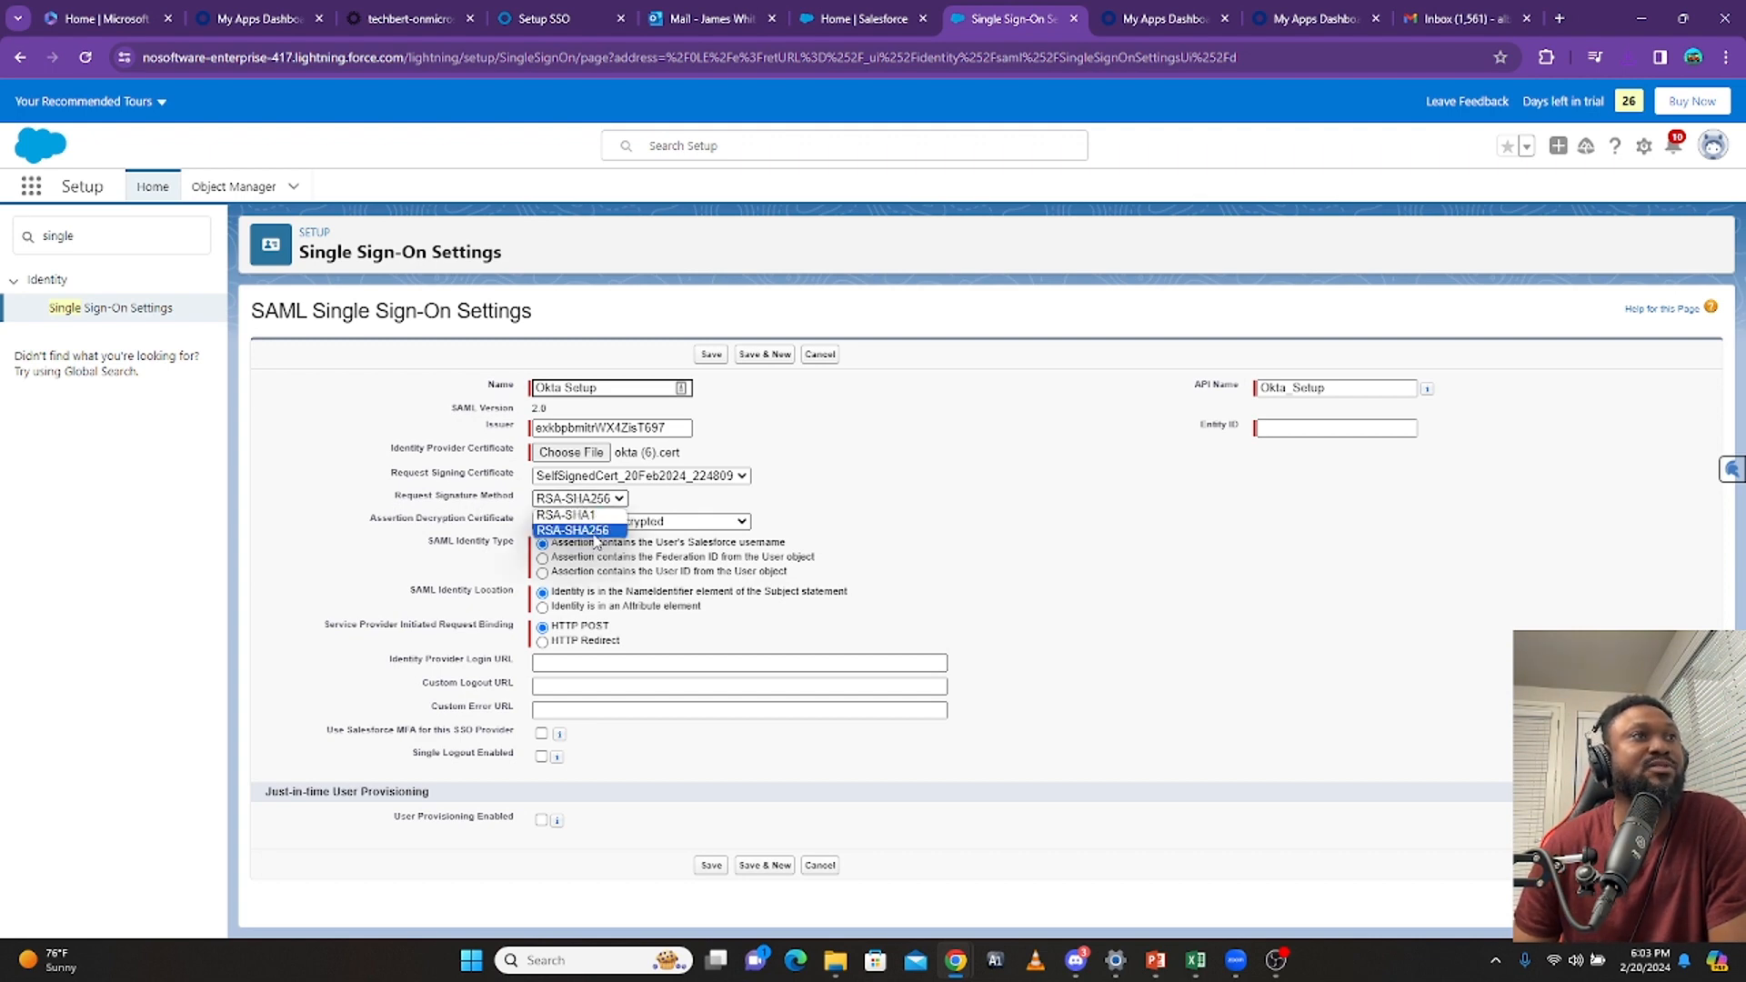
click(871, 528)
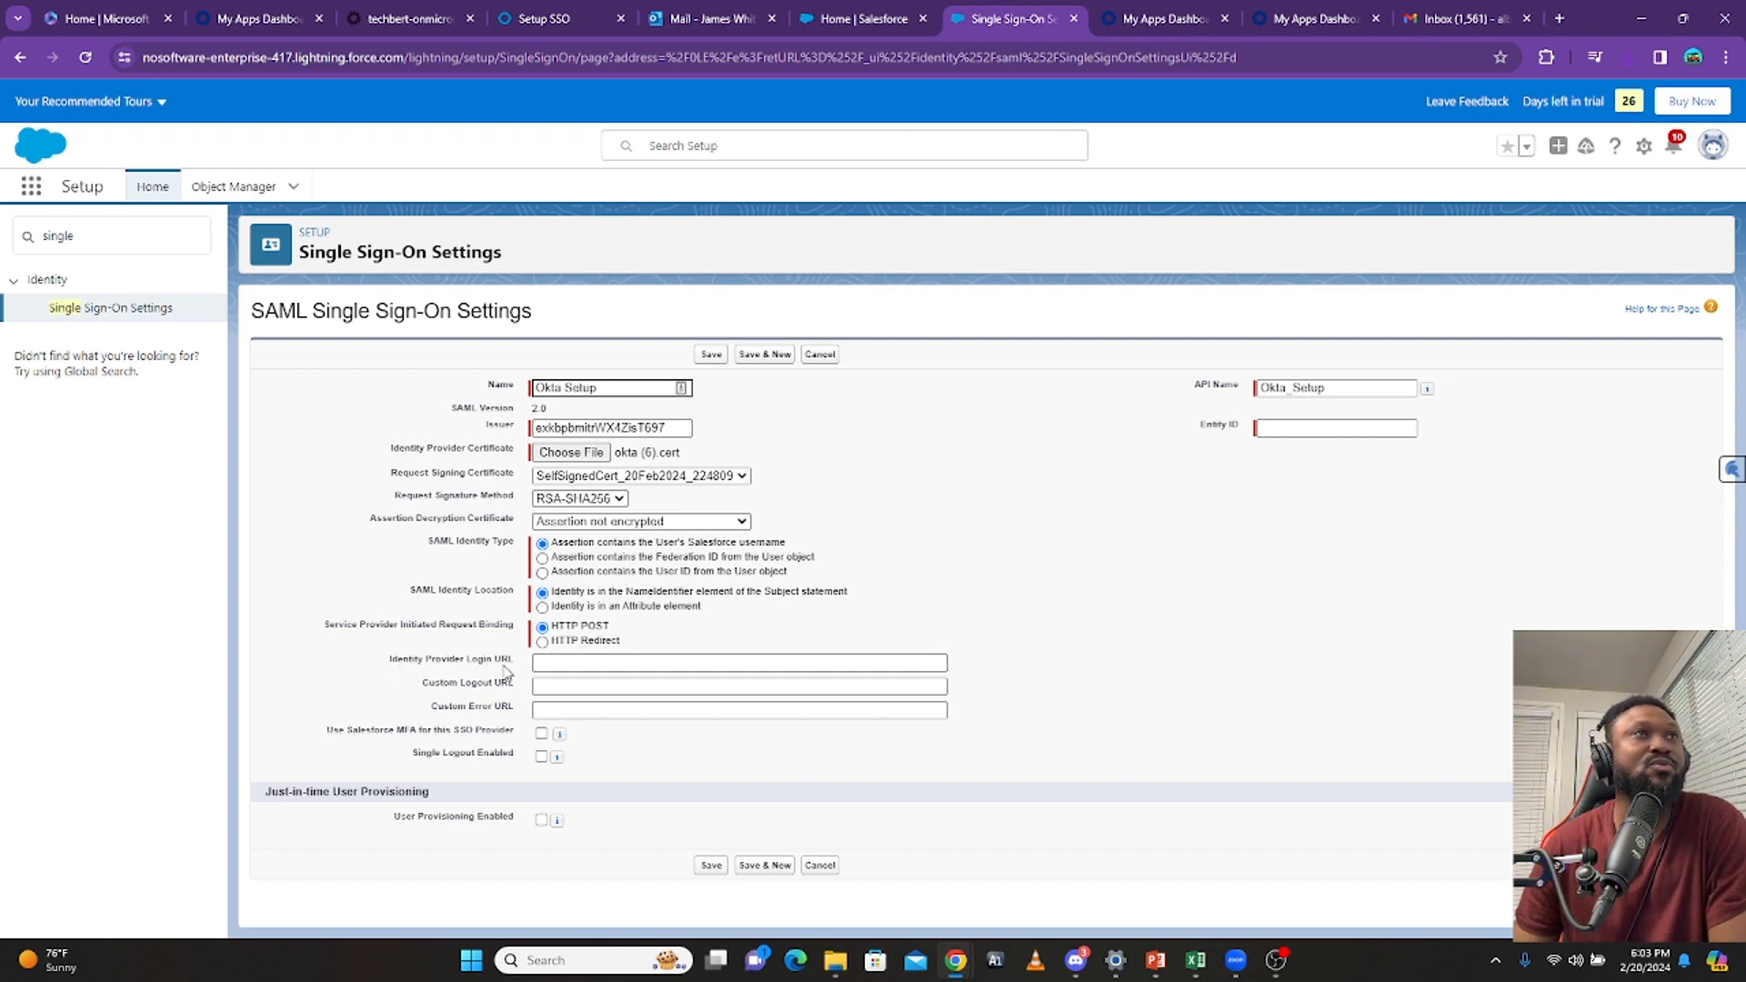
Copy the Identity Provider Login URL from the Okta setup instructions into the matching field of Salesforce's SAML form
click(529, 19)
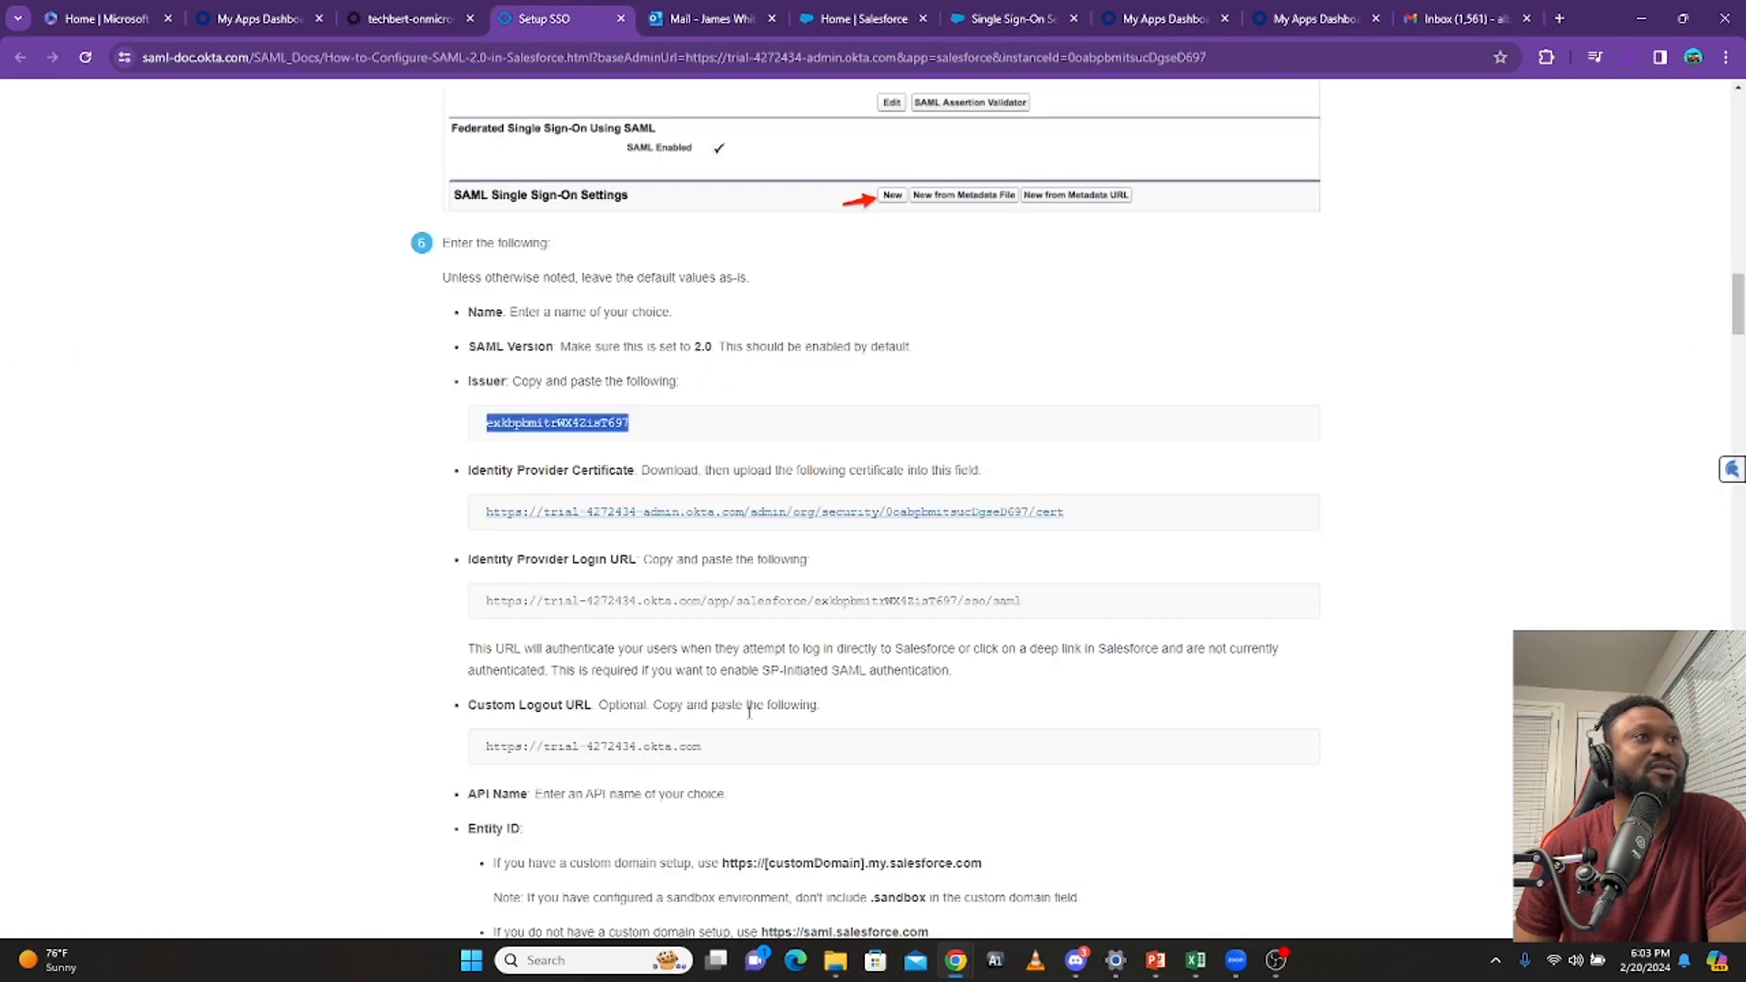
drag(1033, 611, 472, 610)
right_click(497, 604)
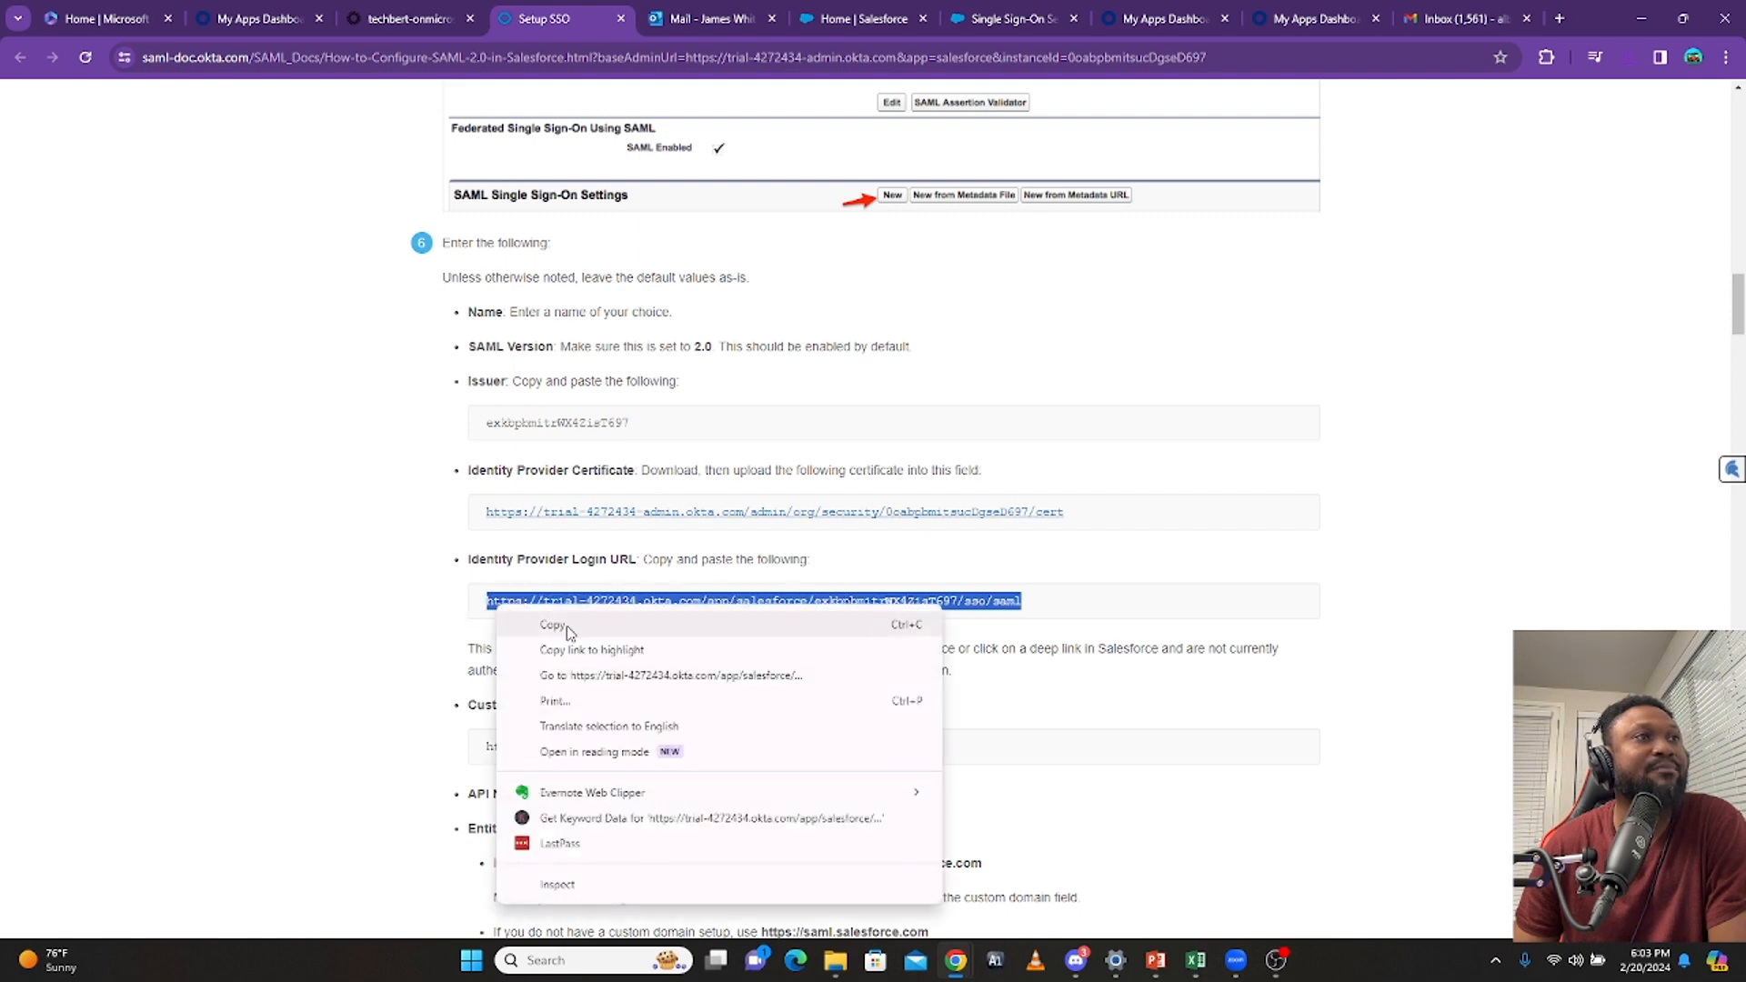
click(566, 627)
click(994, 20)
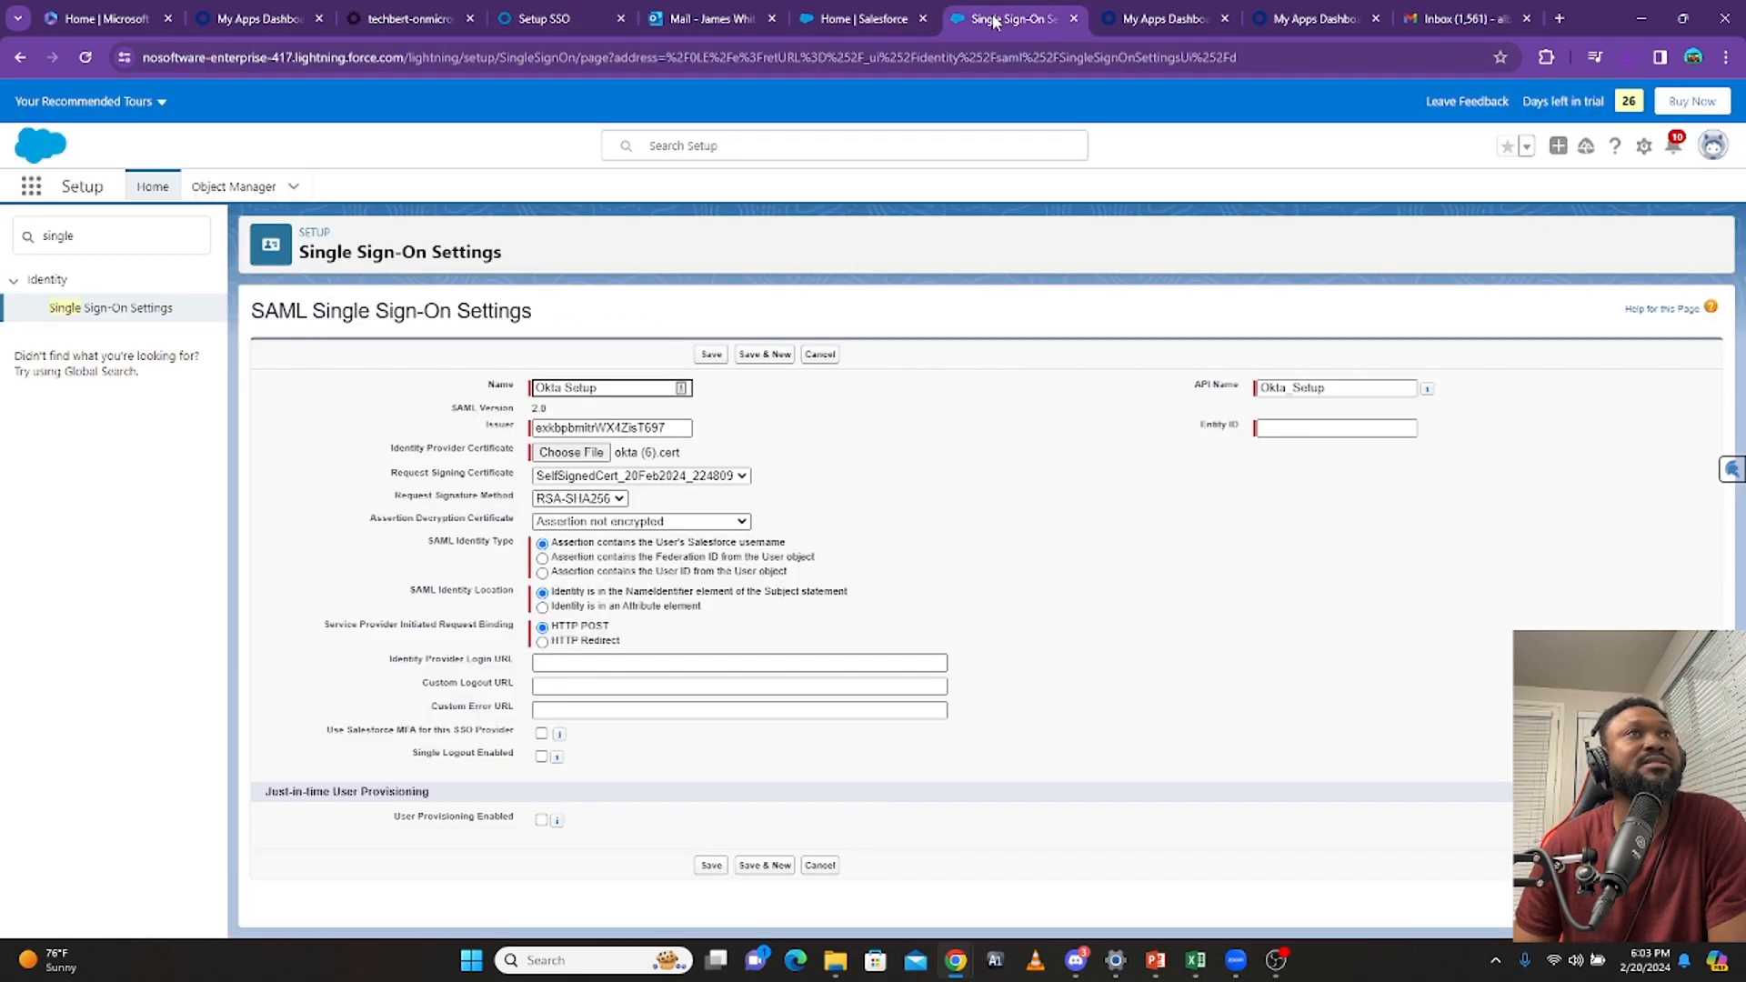
click(565, 662)
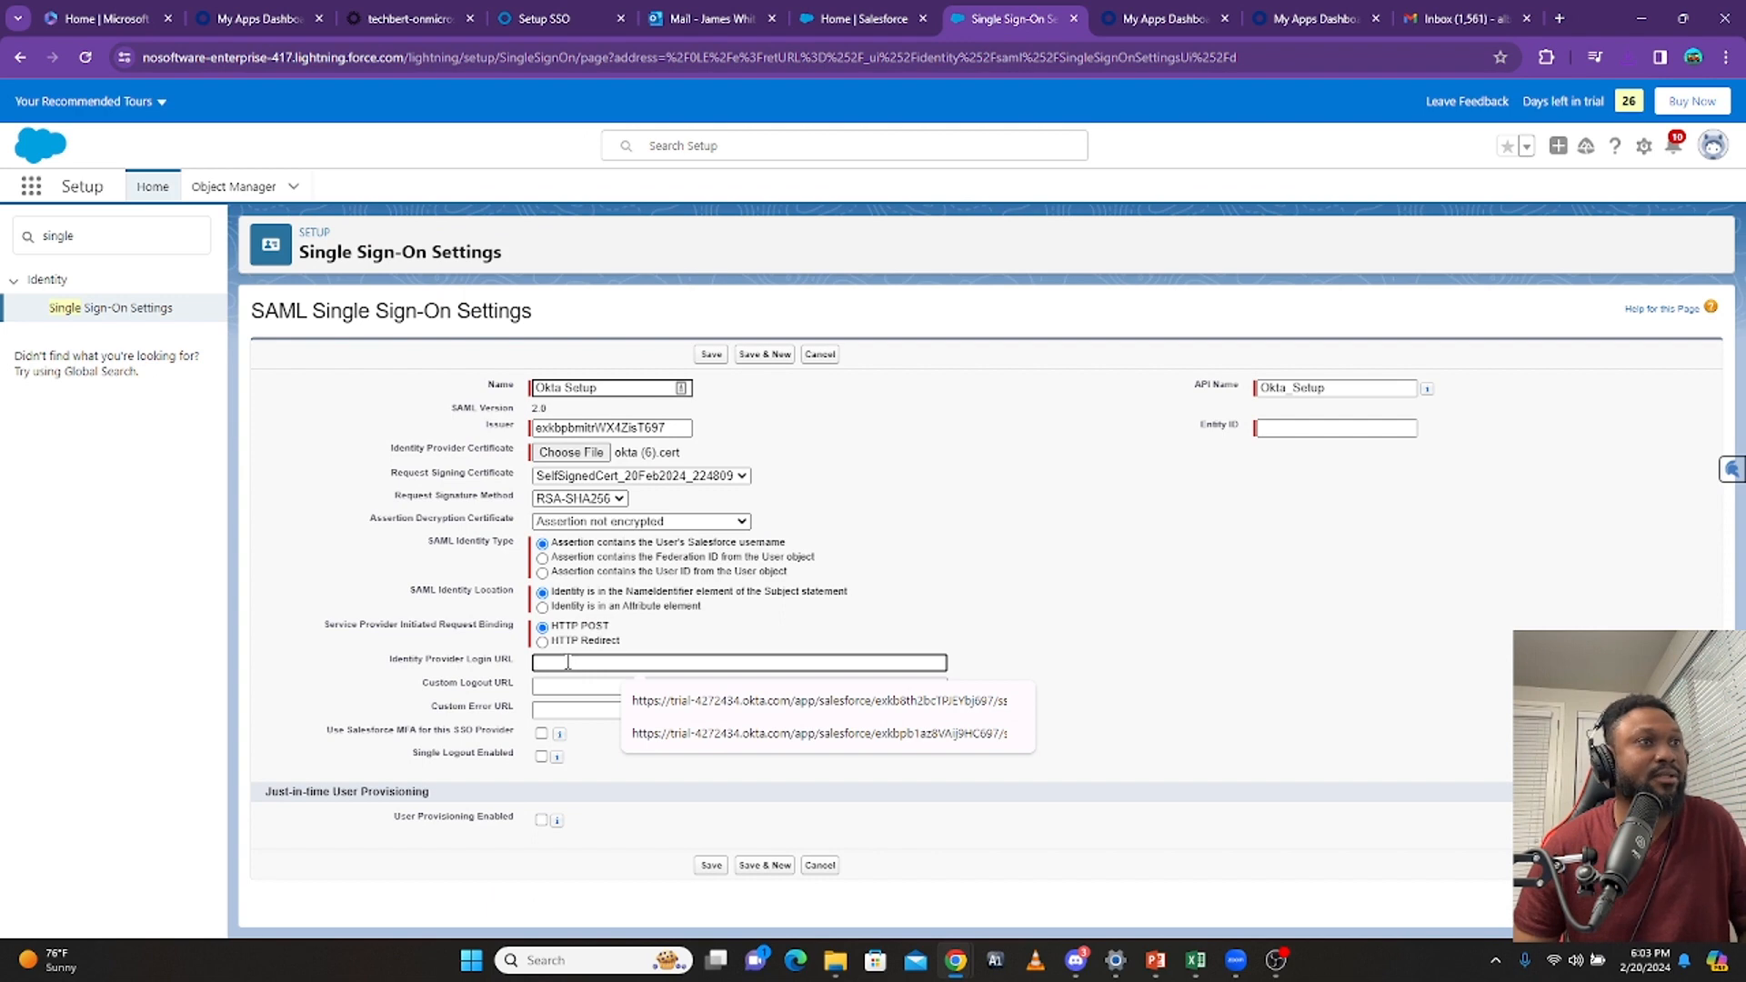
key(ctrl+v)
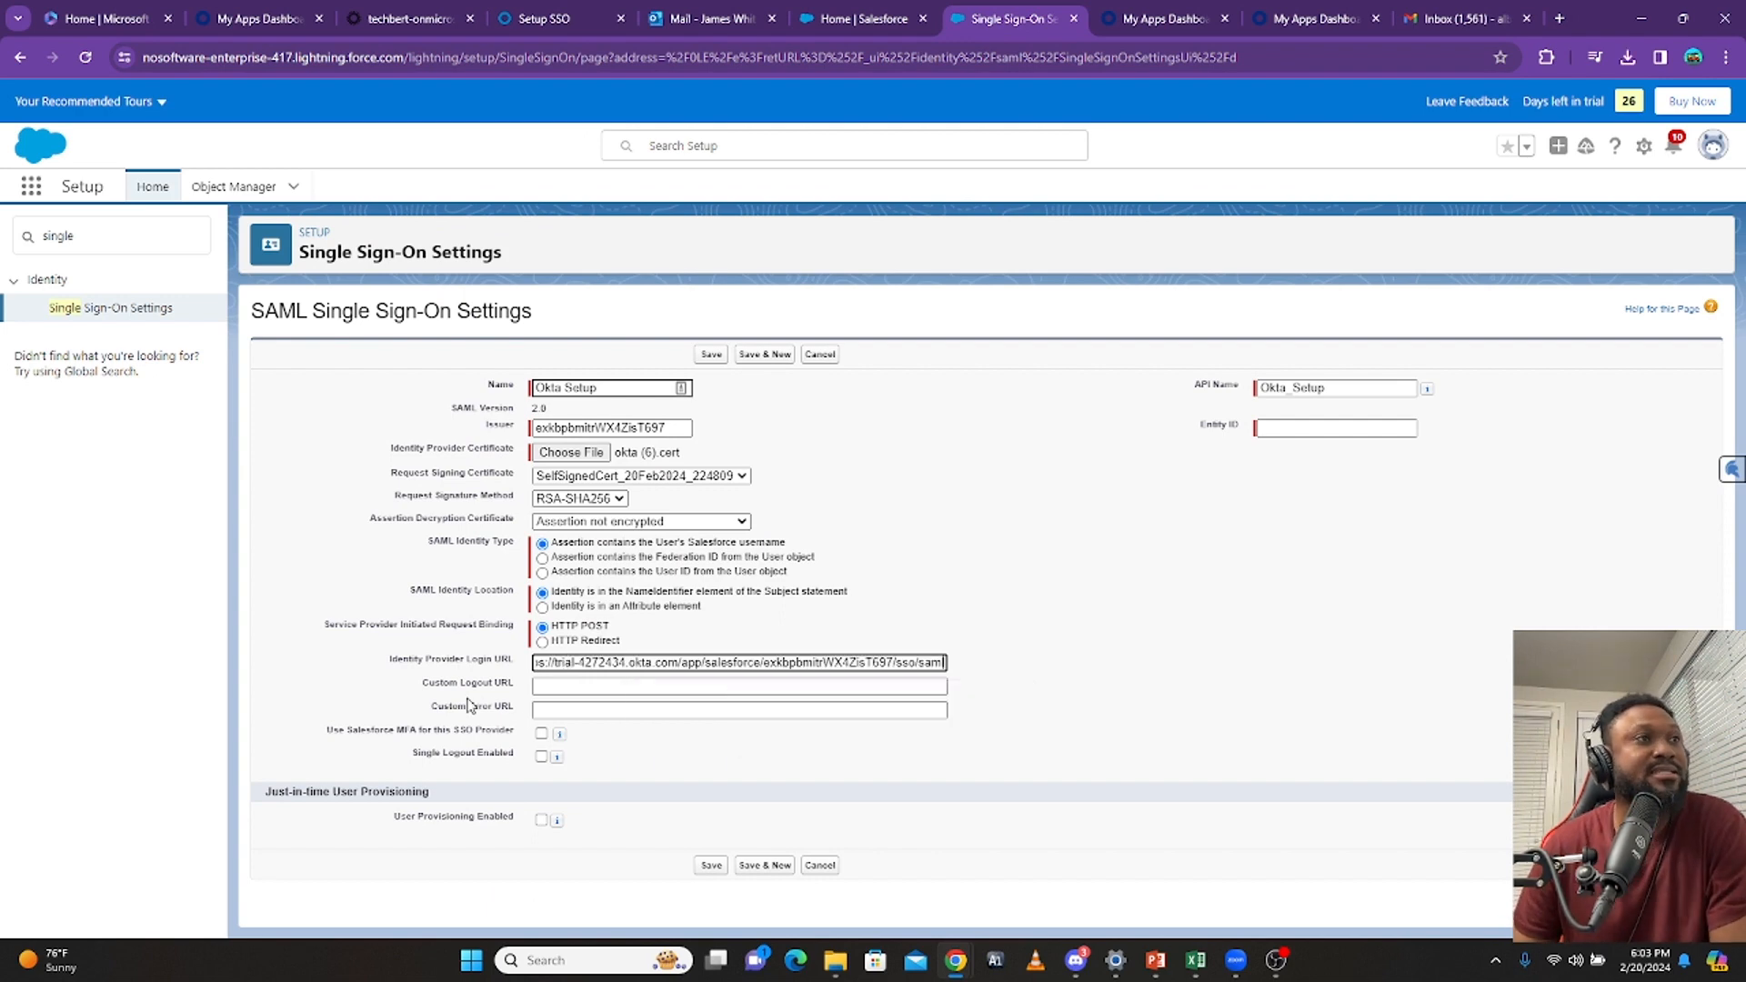
click(538, 20)
scroll(706, 737, down, 2)
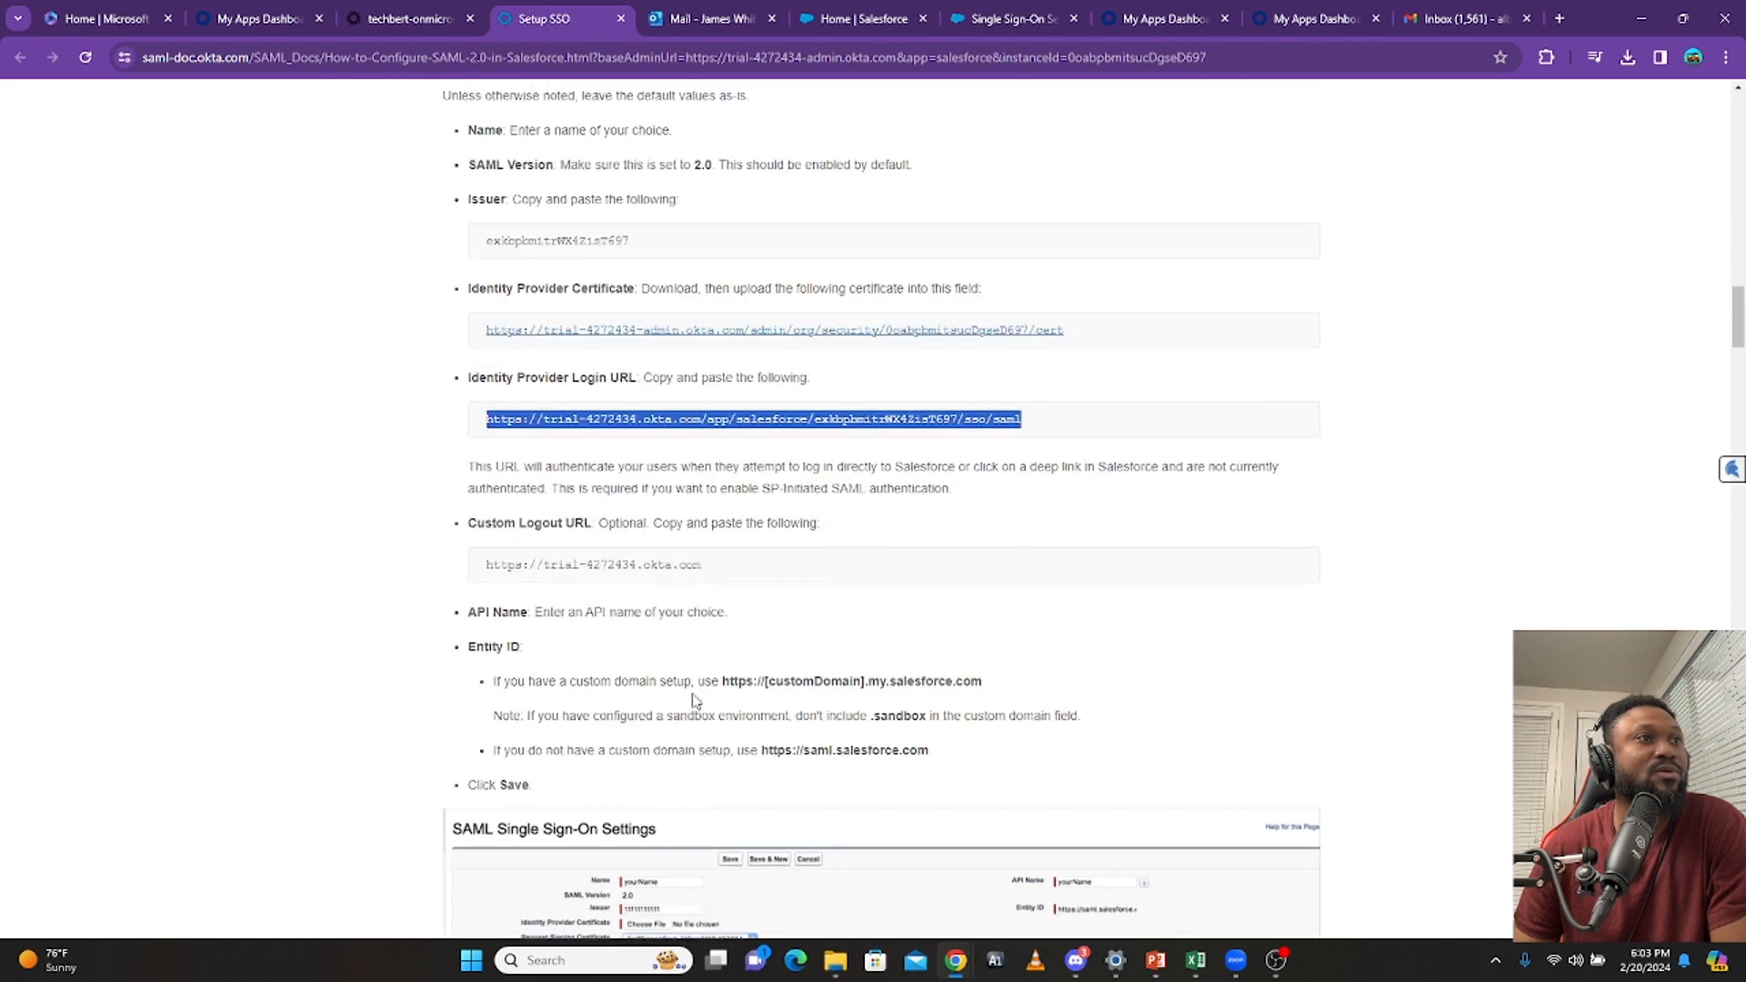
drag(712, 565, 488, 565)
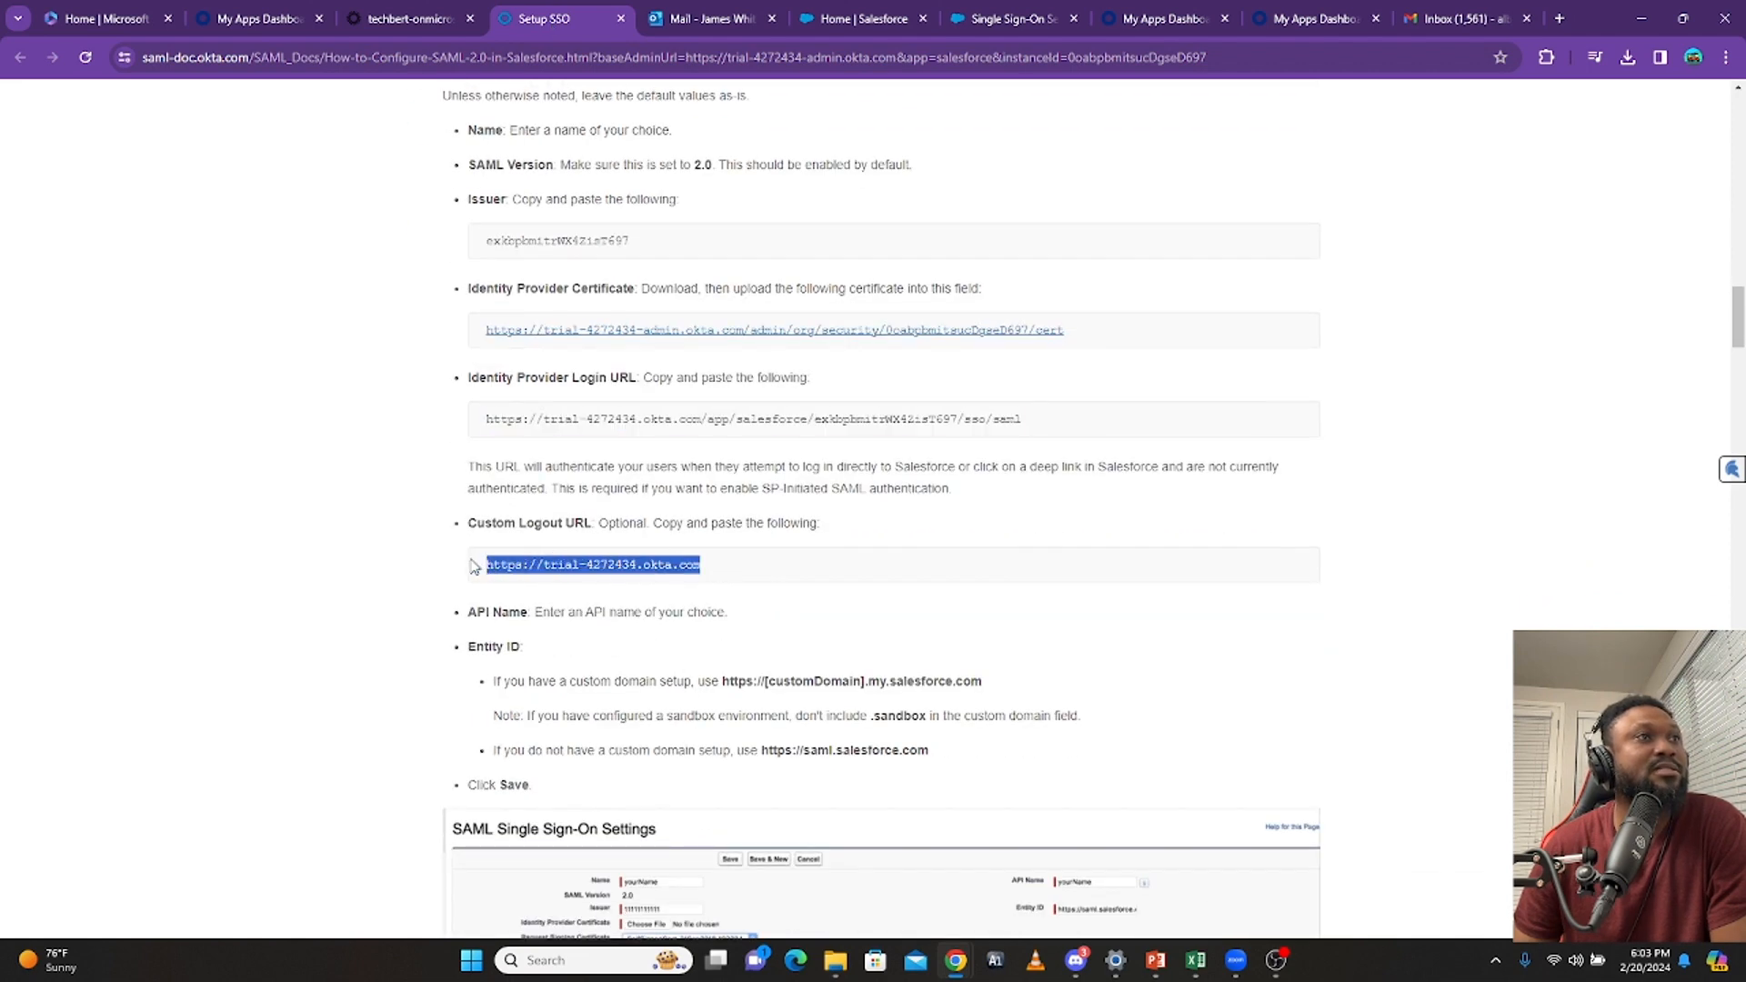
right_click(488, 564)
click(561, 583)
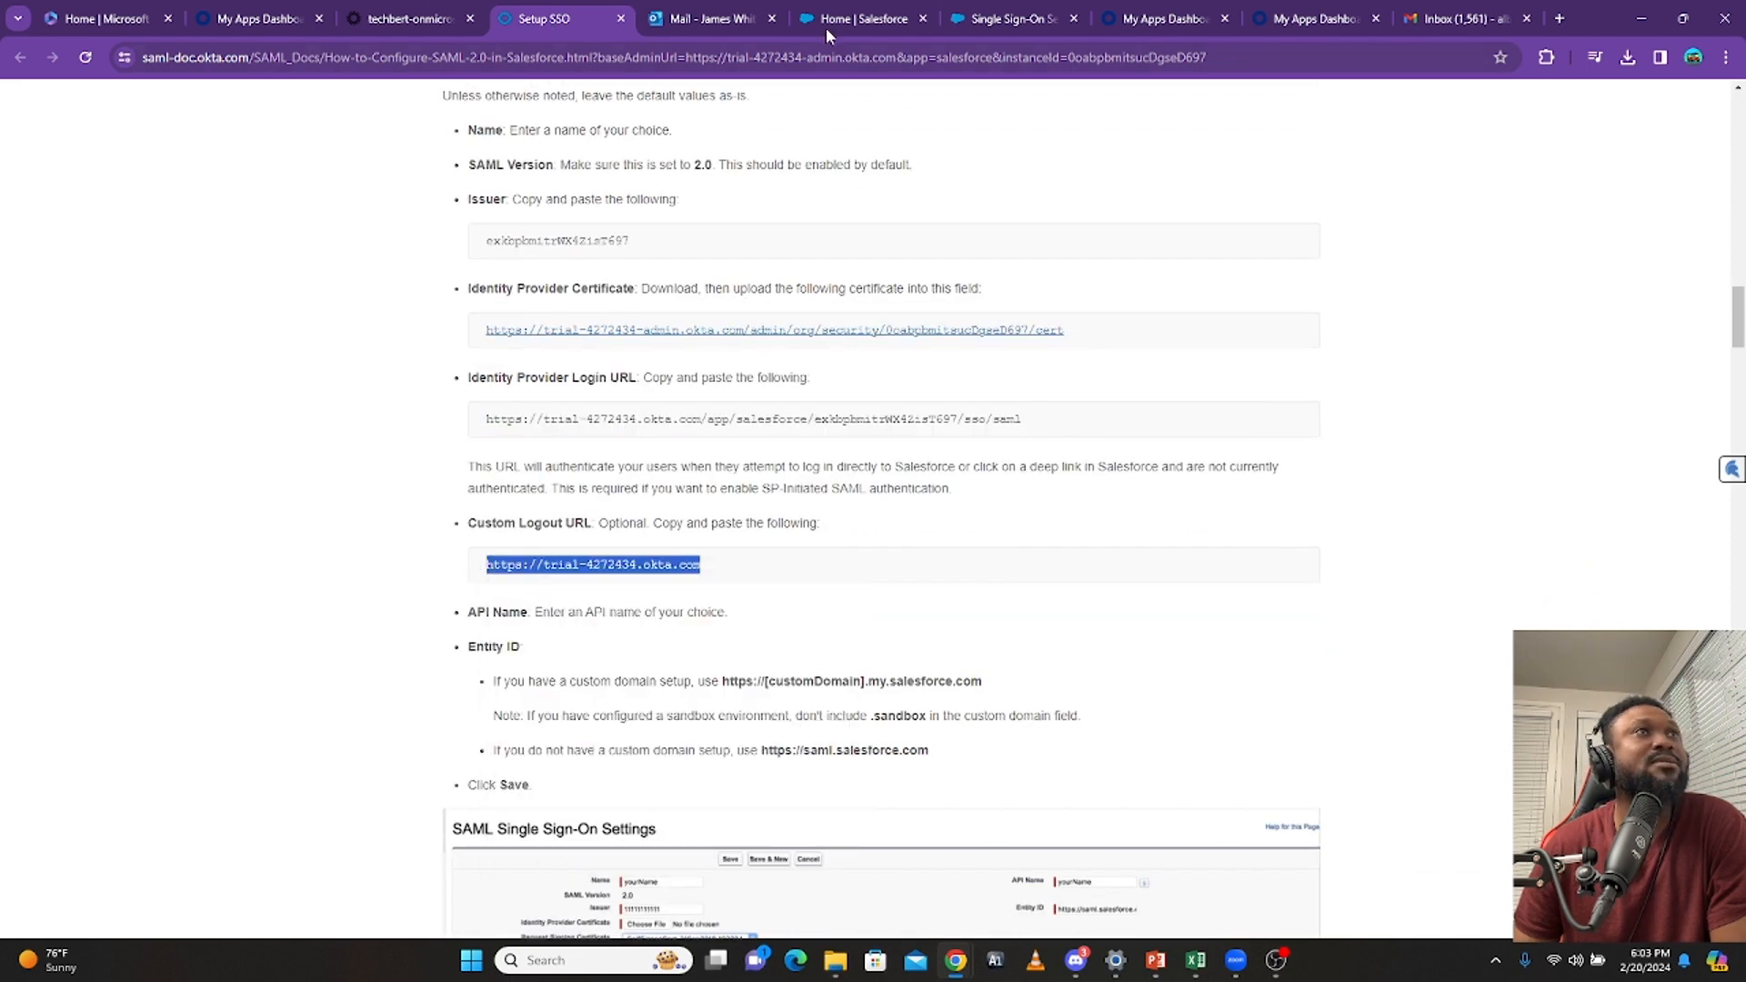
click(1000, 18)
click(551, 686)
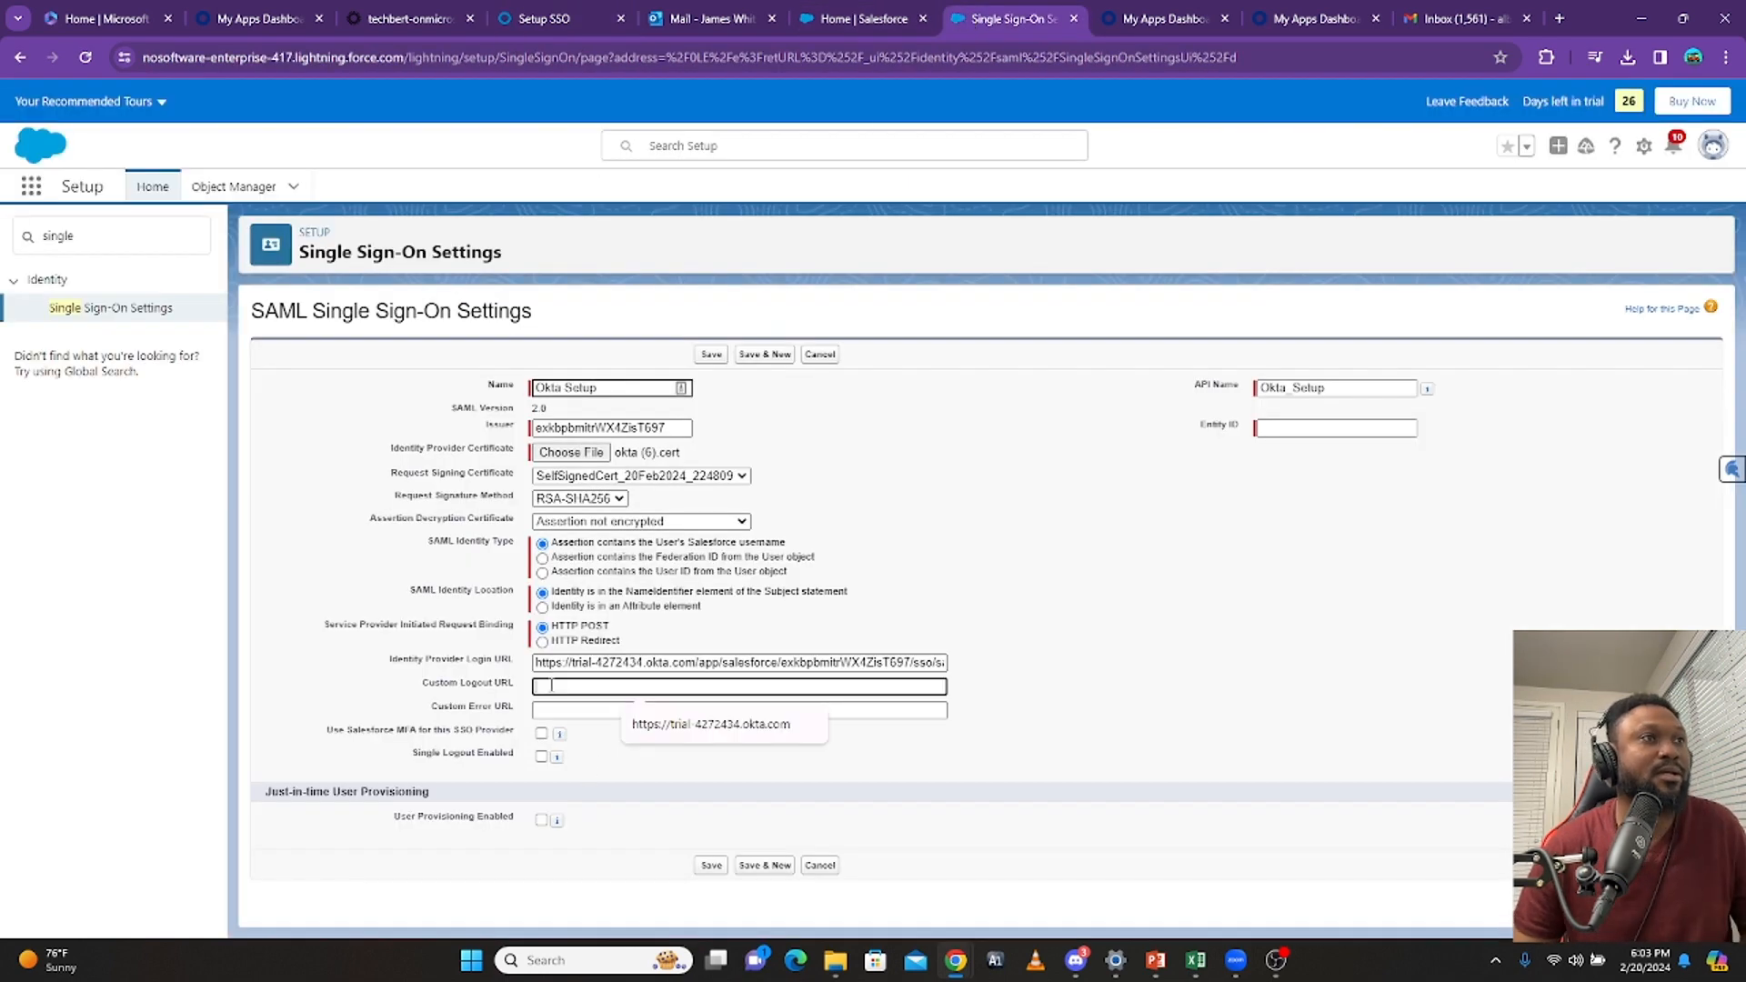
key(ctrl+v)
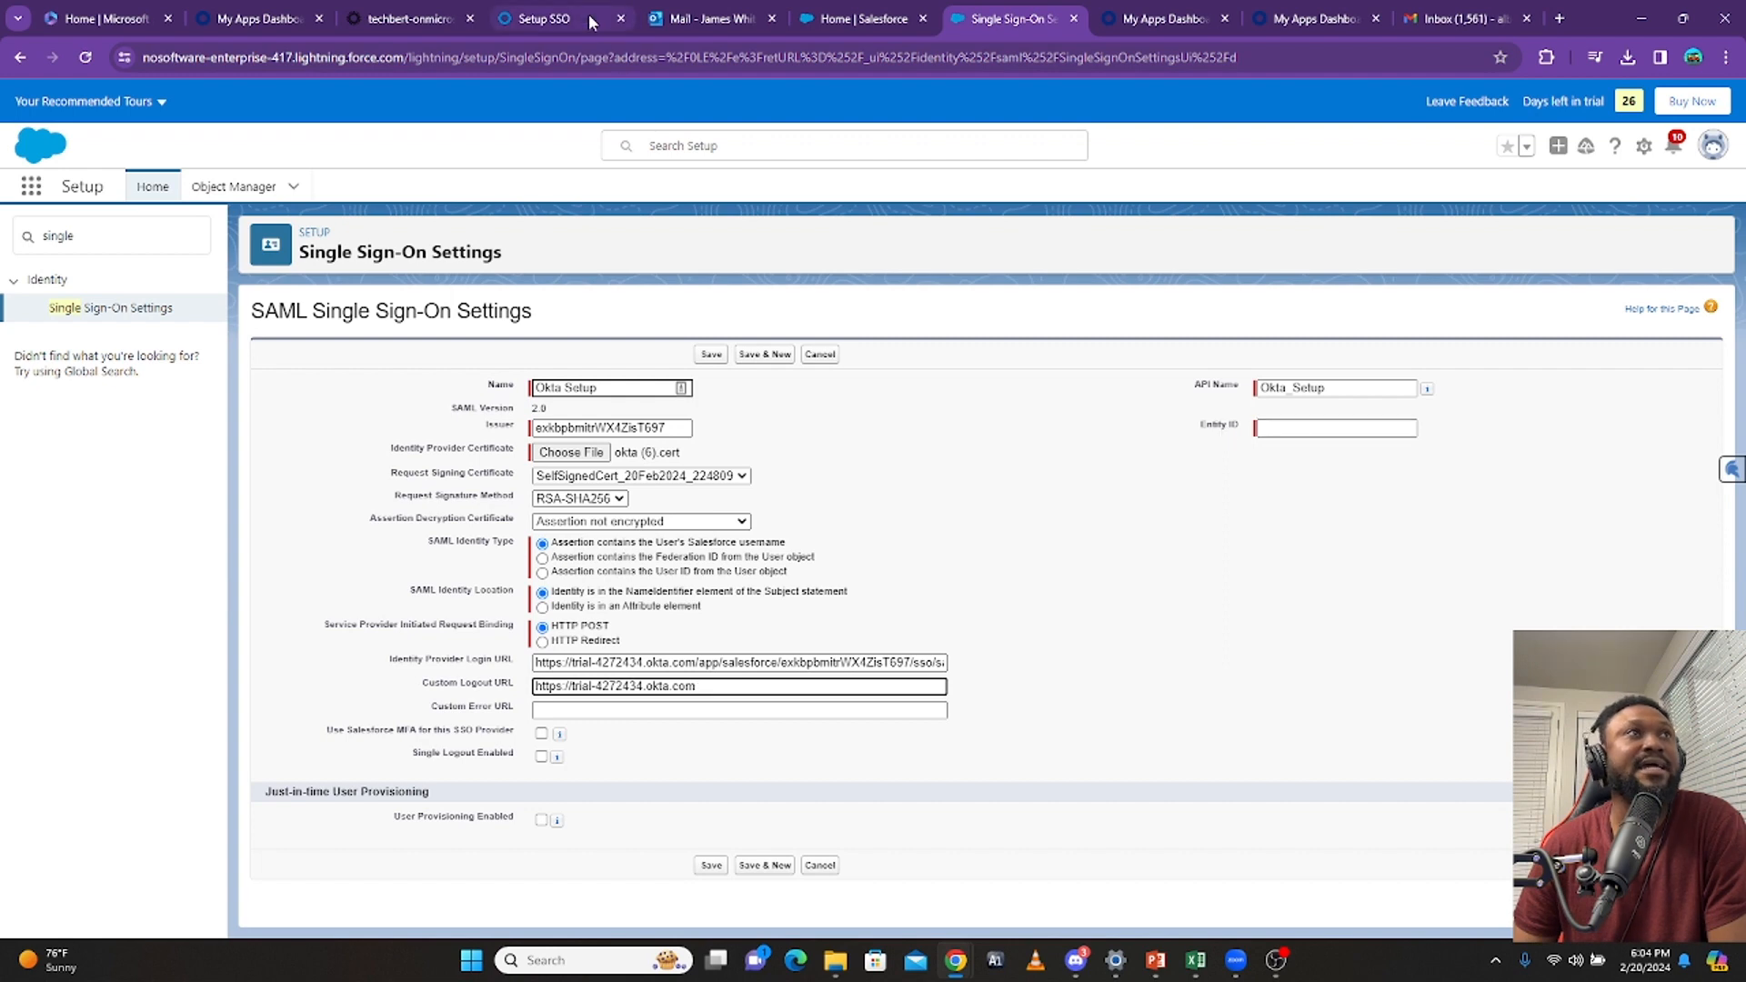
Check the Entity ID format in the Okta instructions, and find and open Salesforce's My Domain settings in a duplicate of the setup tab
click(555, 20)
scroll(764, 641, down, 1)
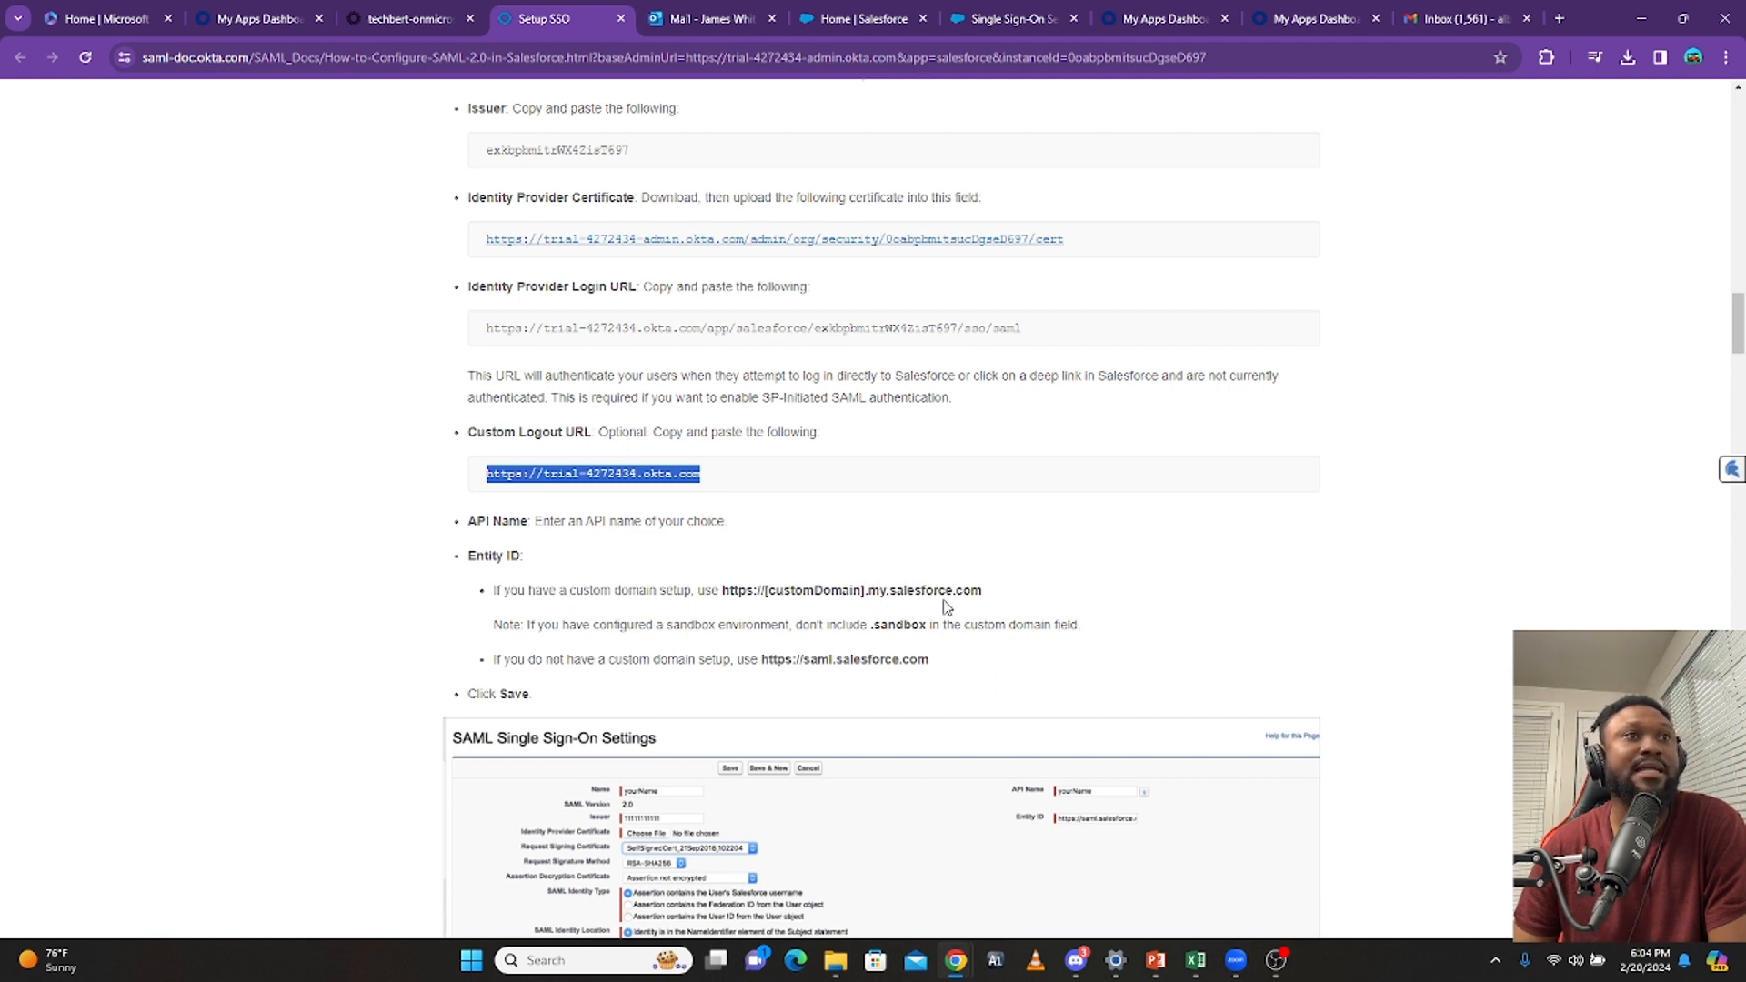
click(1017, 22)
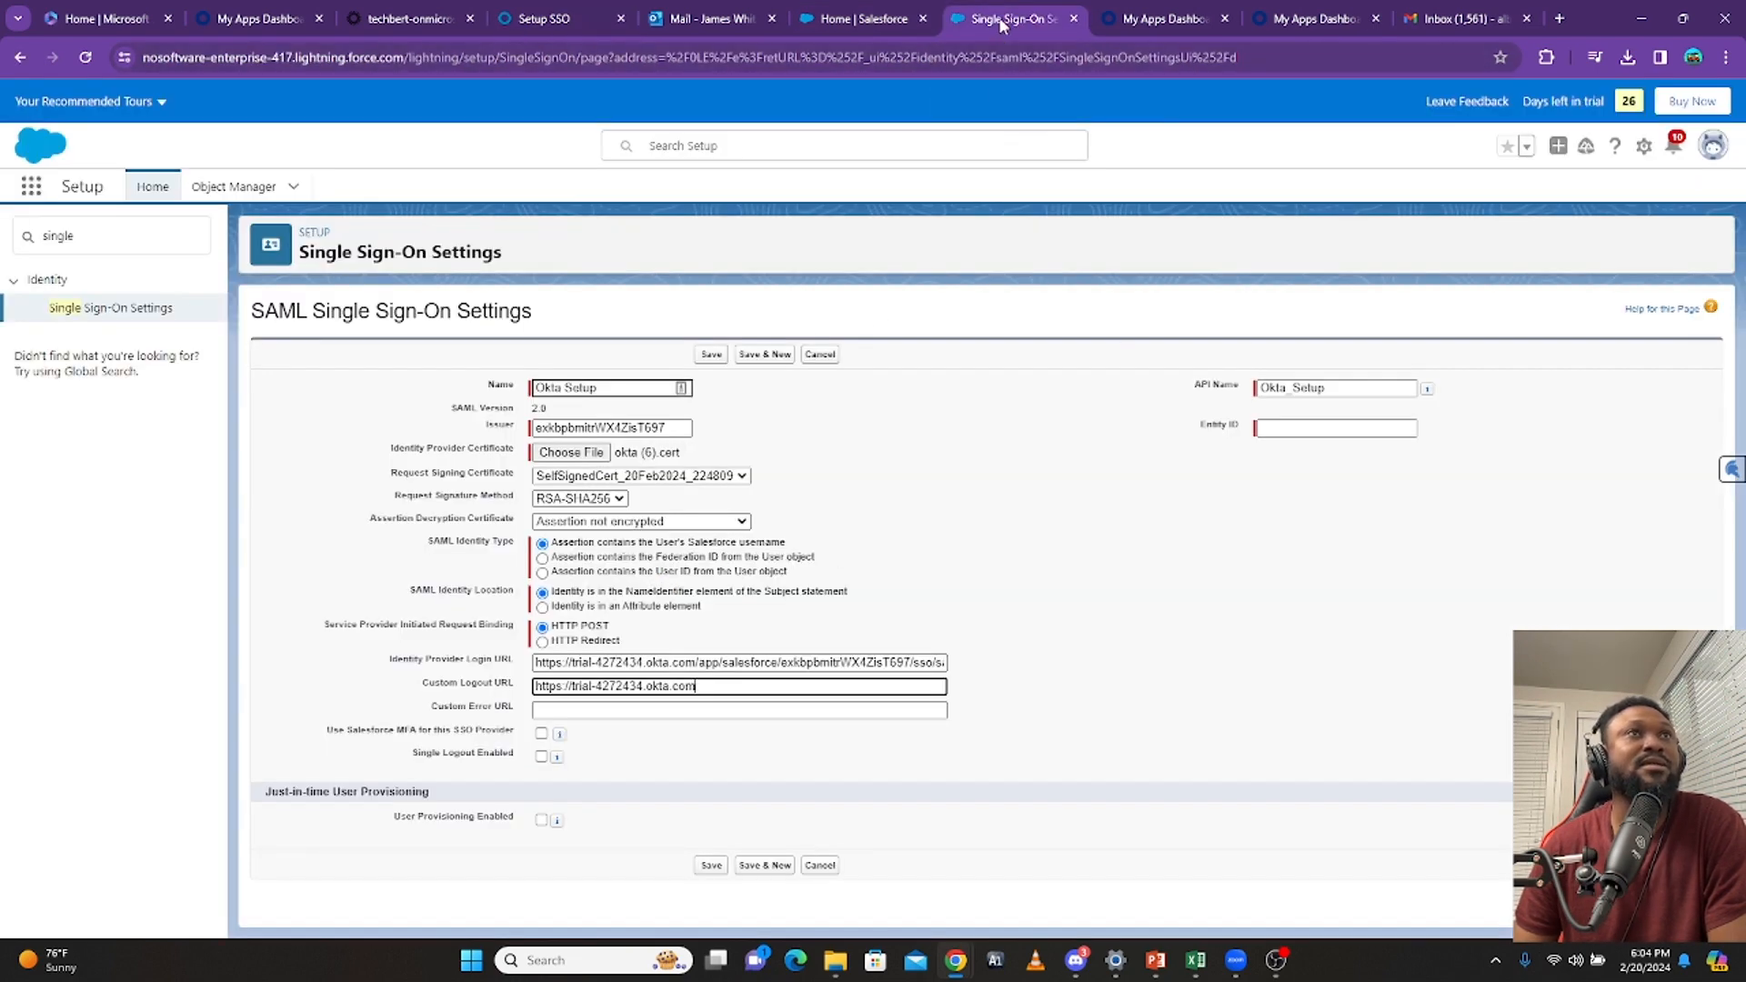
right_click(1002, 24)
click(1053, 185)
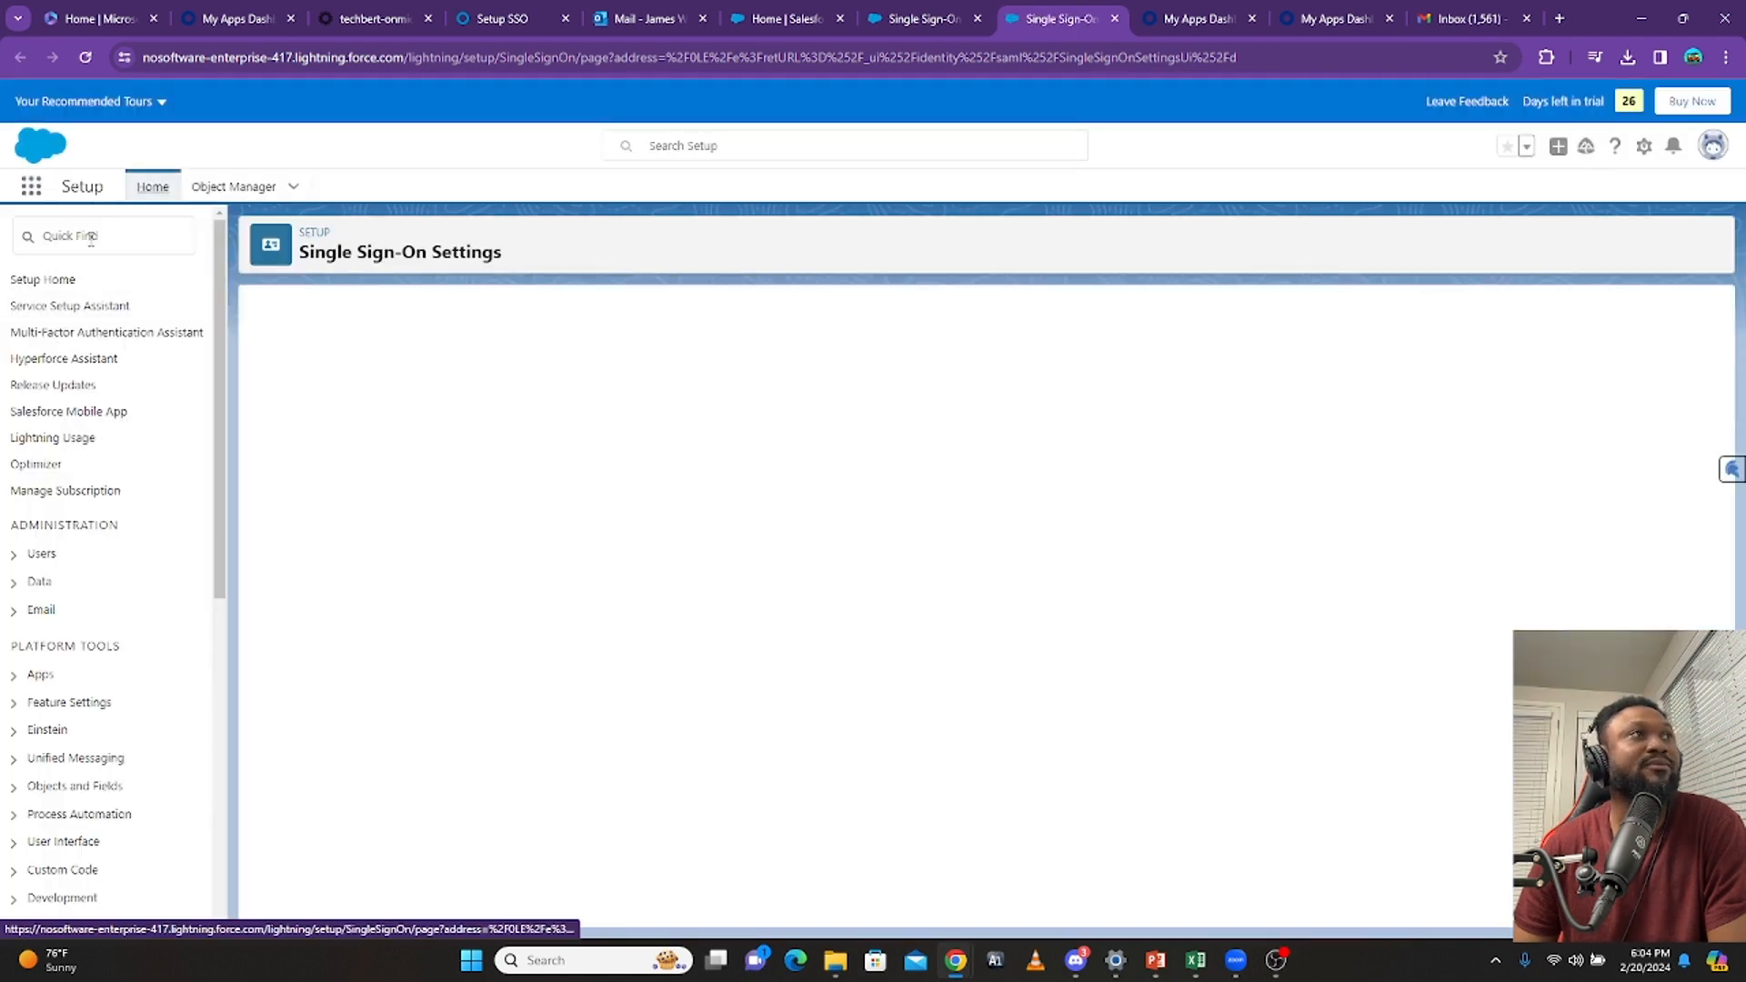
click(103, 244)
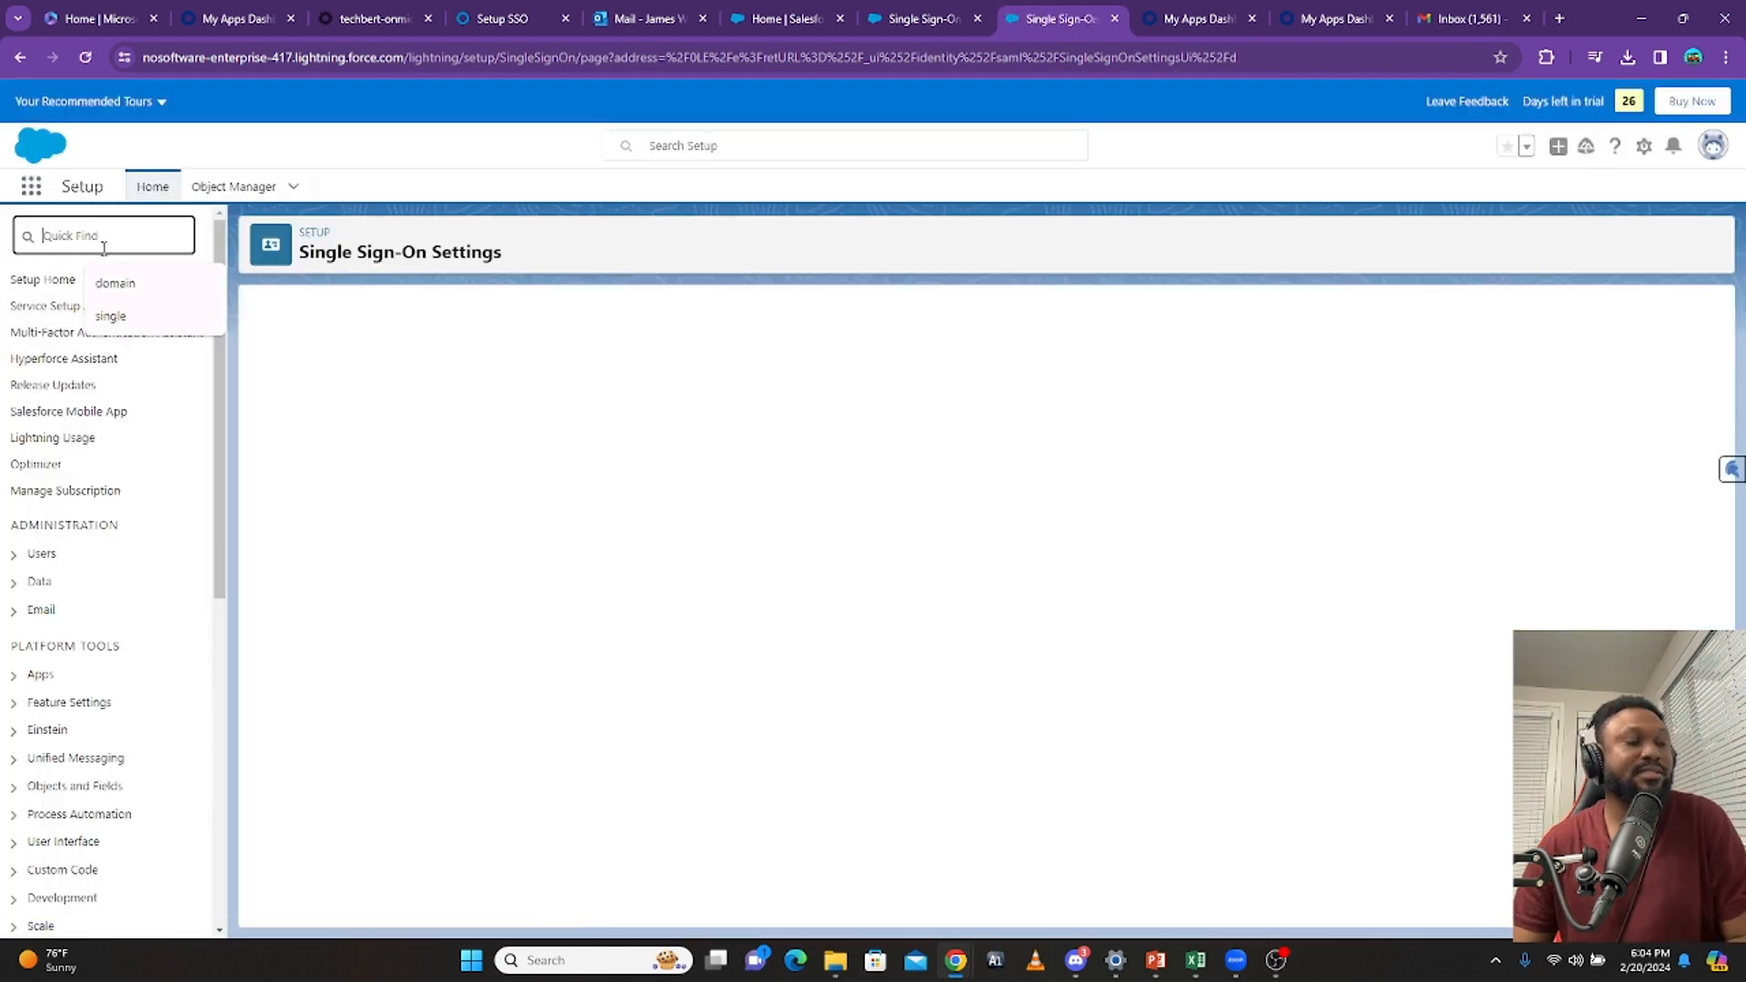
text(d)
text(omain)
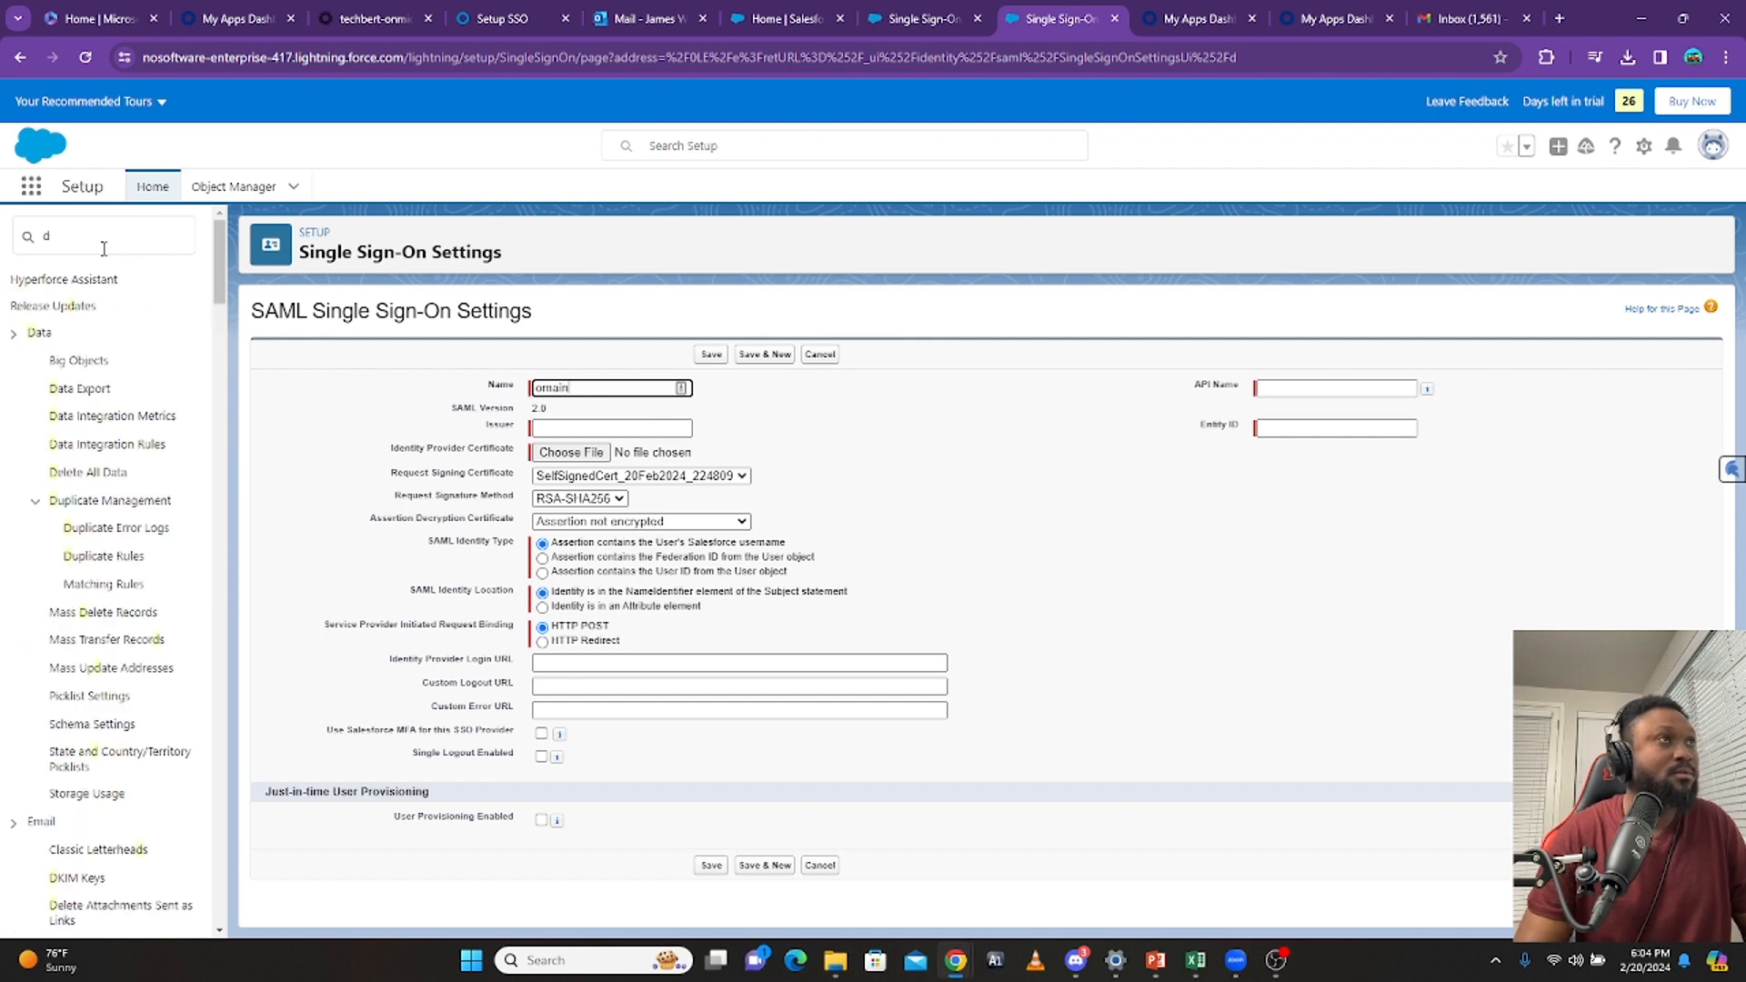
click(79, 237)
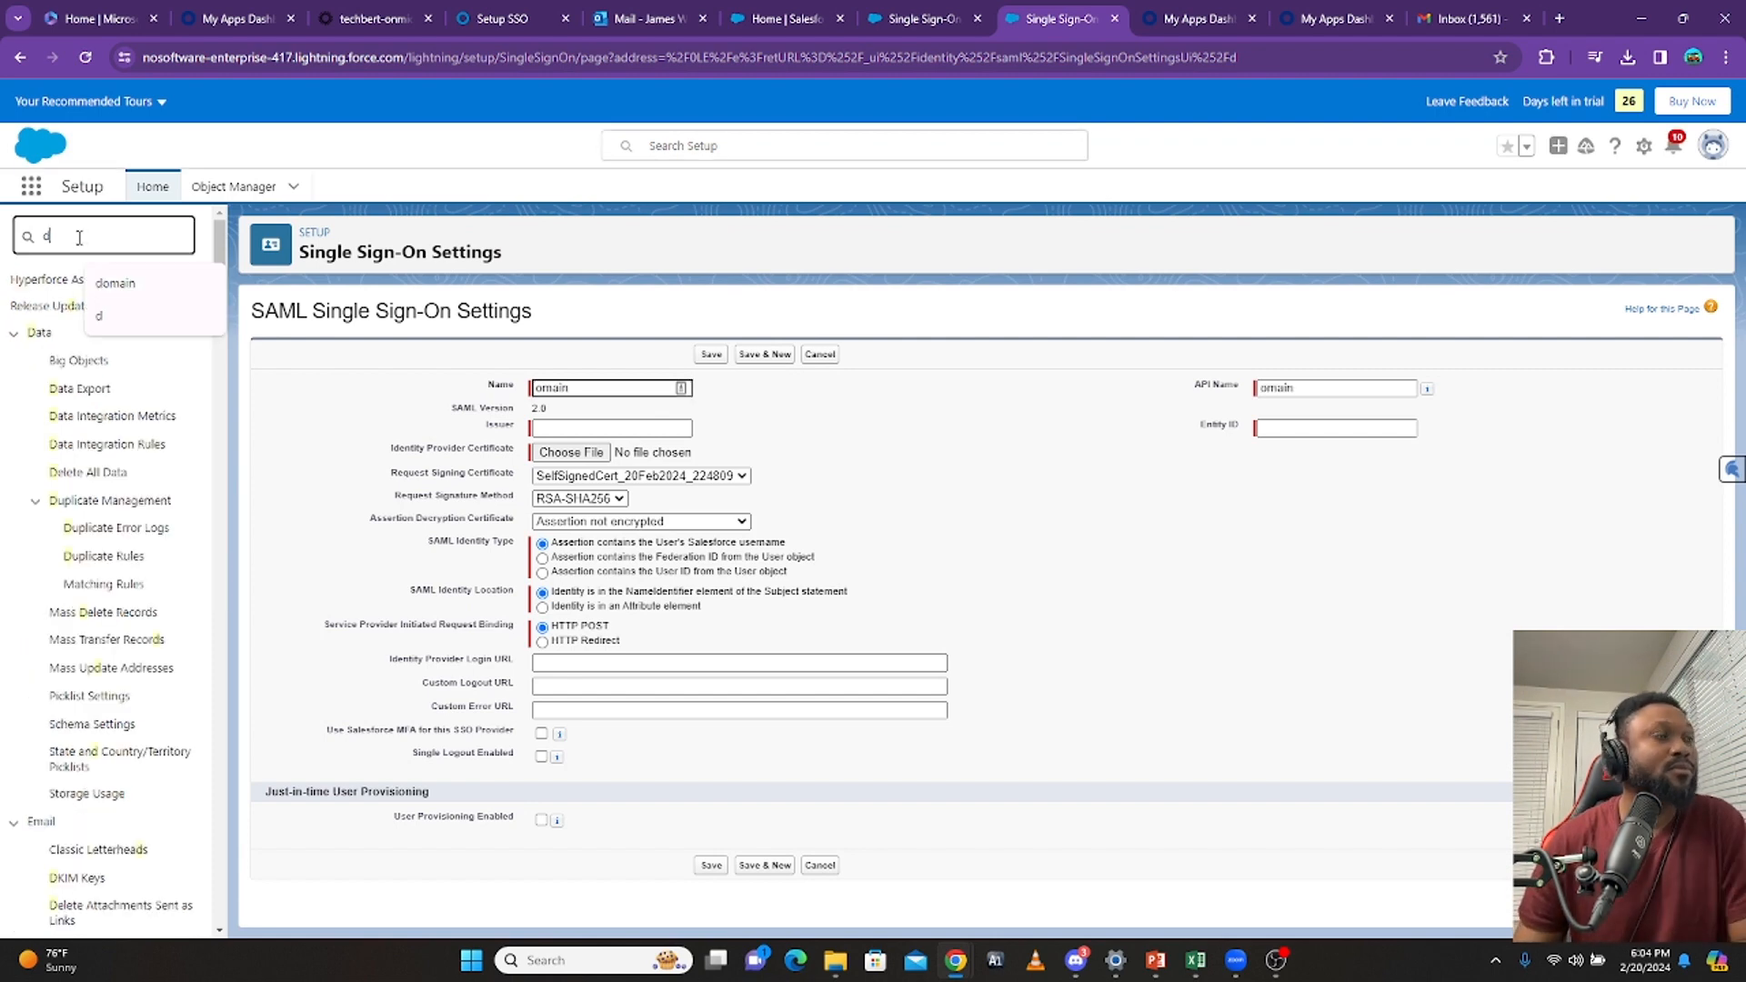
text(omain)
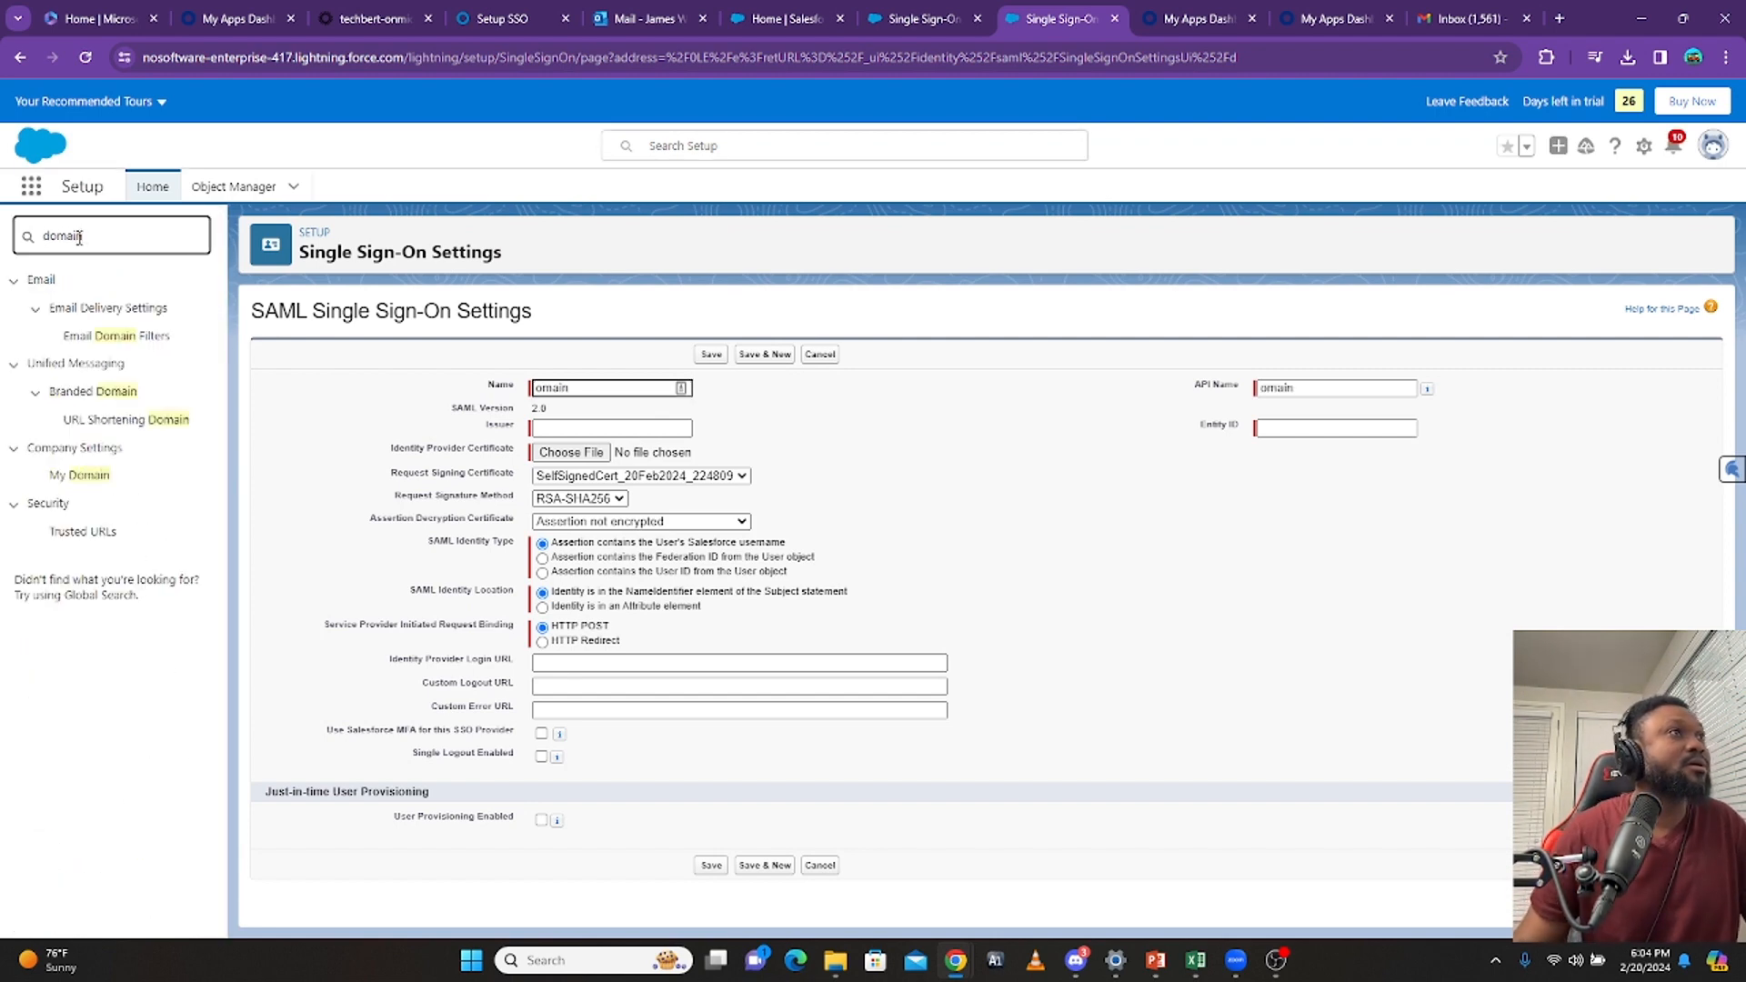
click(80, 479)
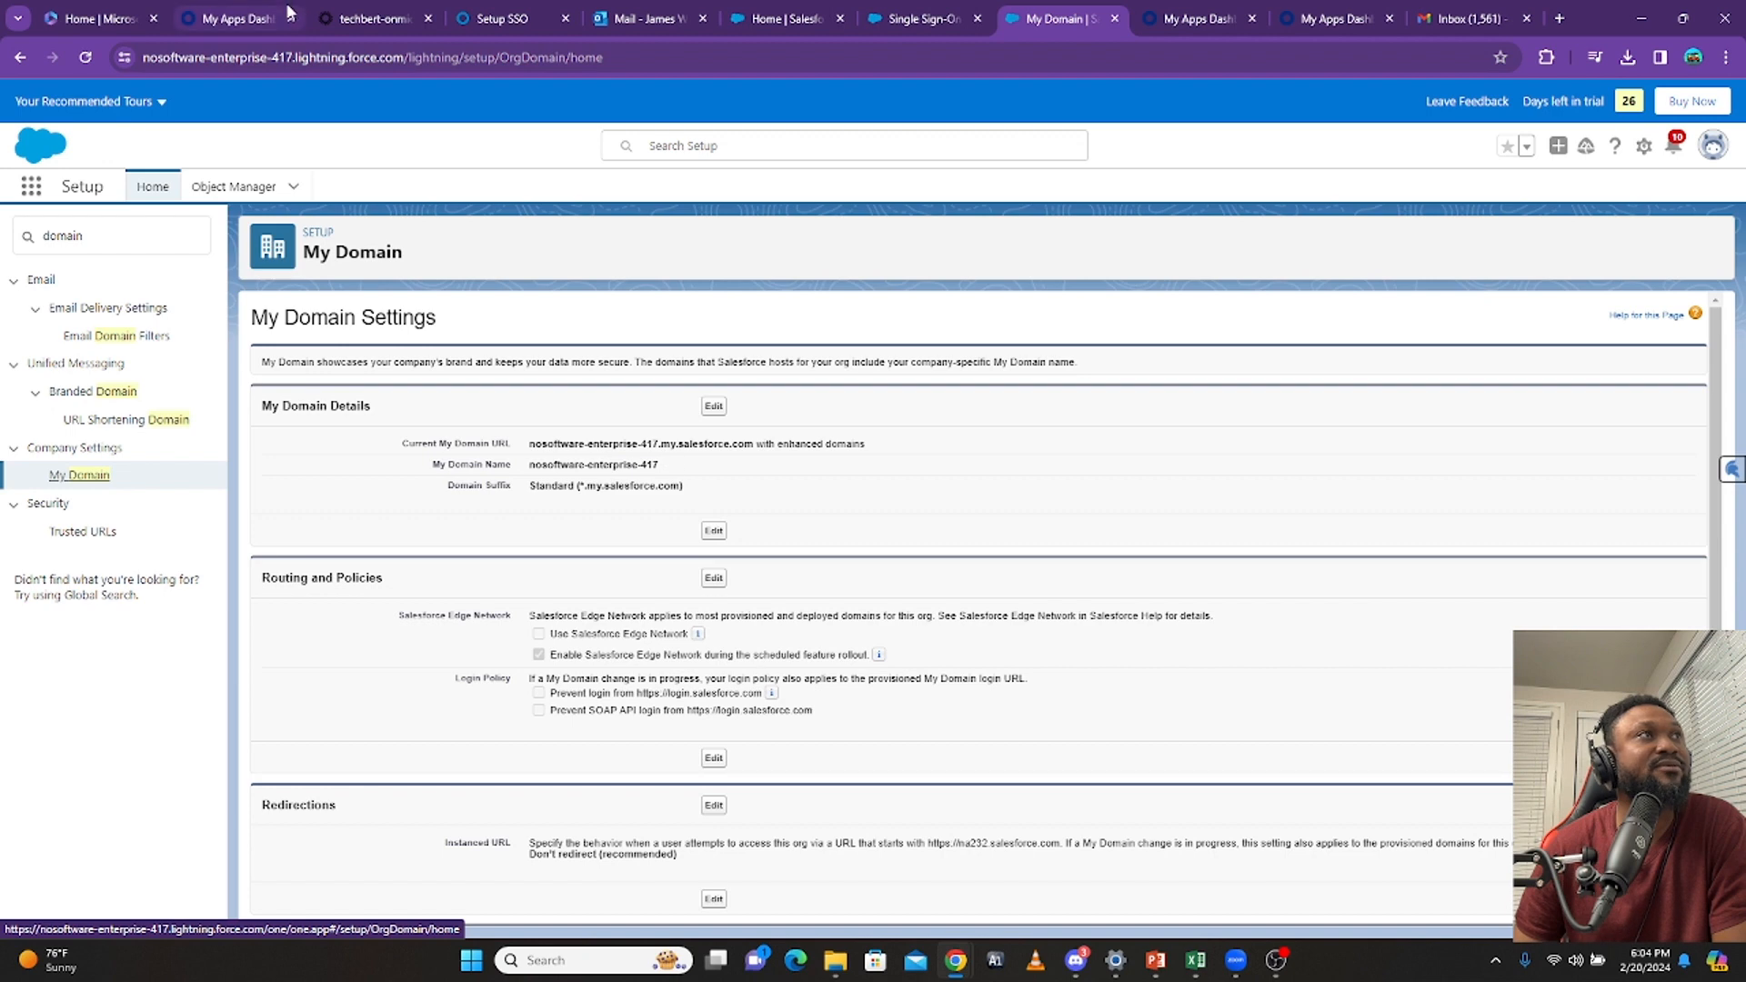
Copy the Current My Domain URL from the My Domain Details section
click(364, 57)
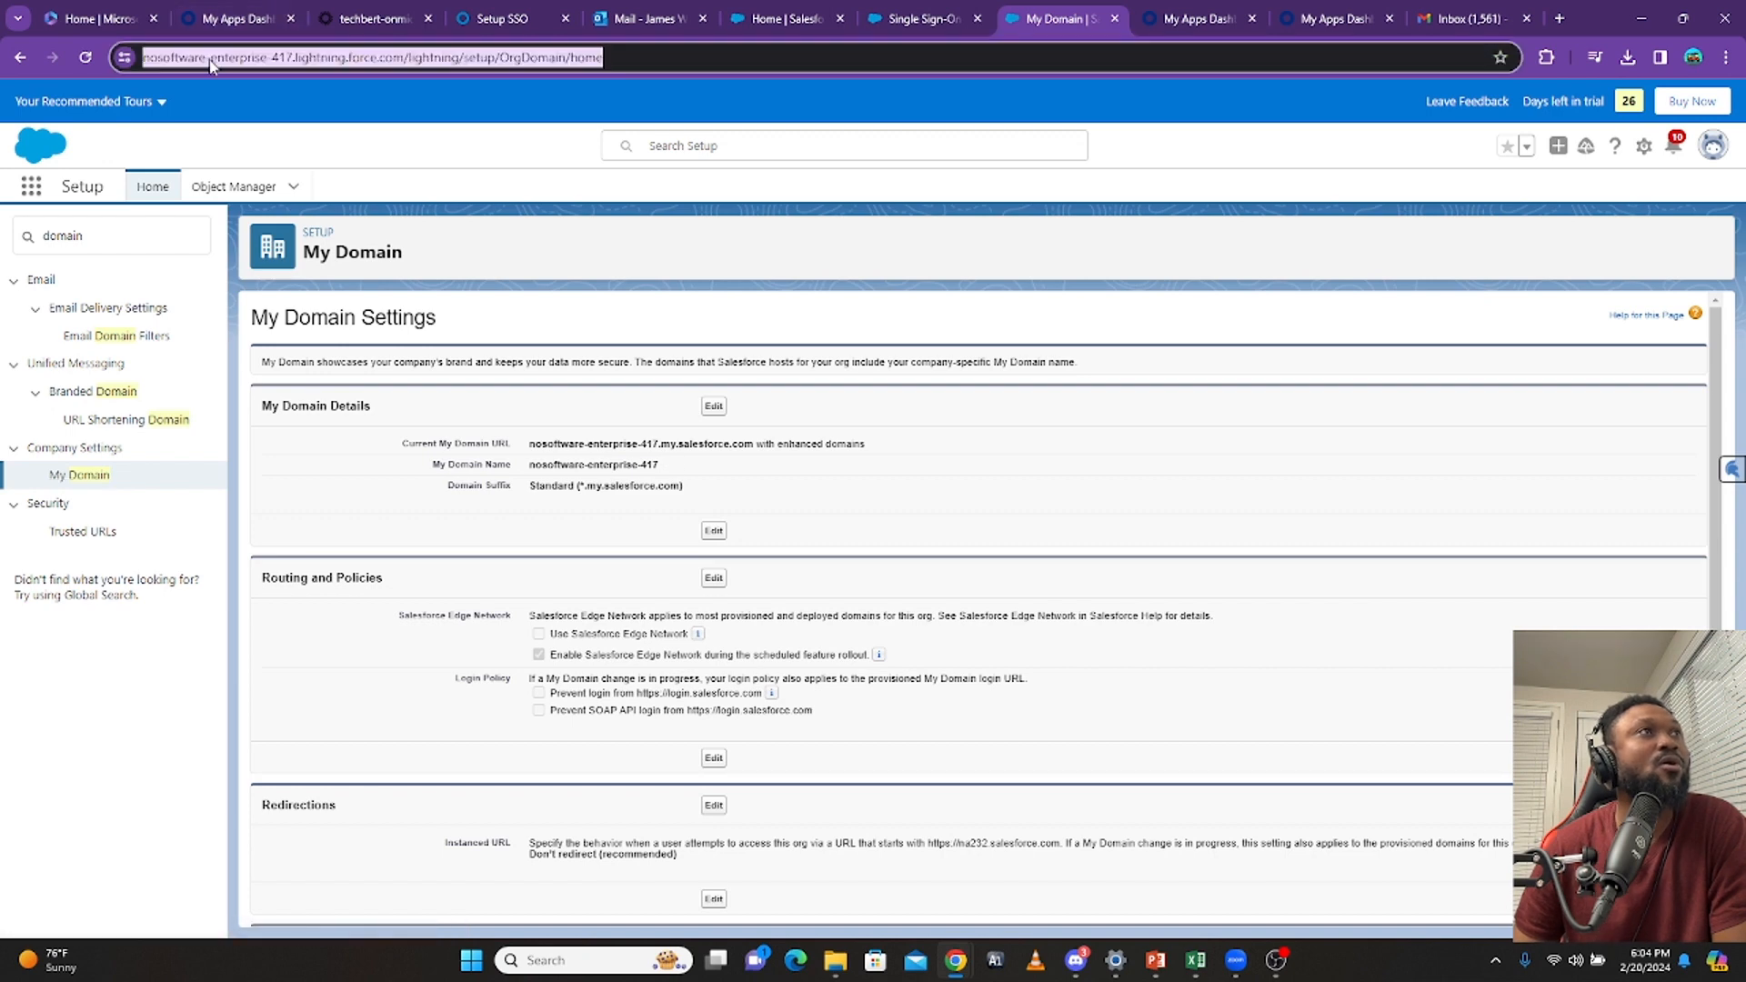
click(691, 452)
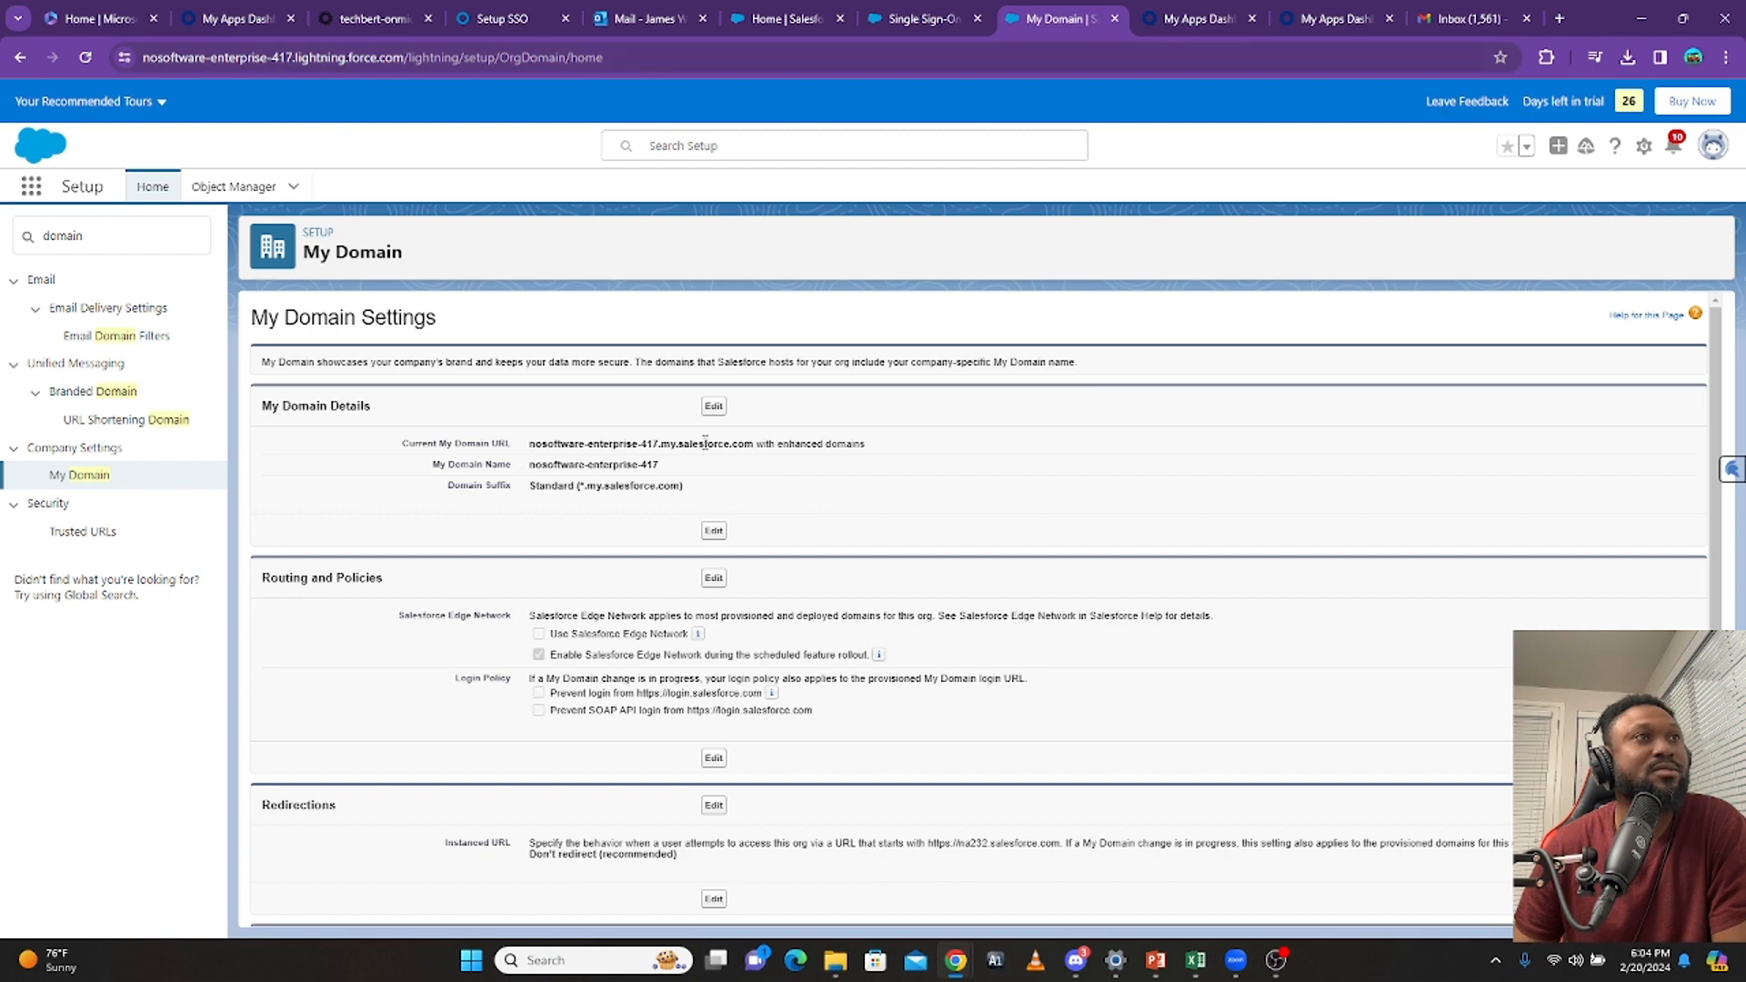
drag(749, 445, 534, 461)
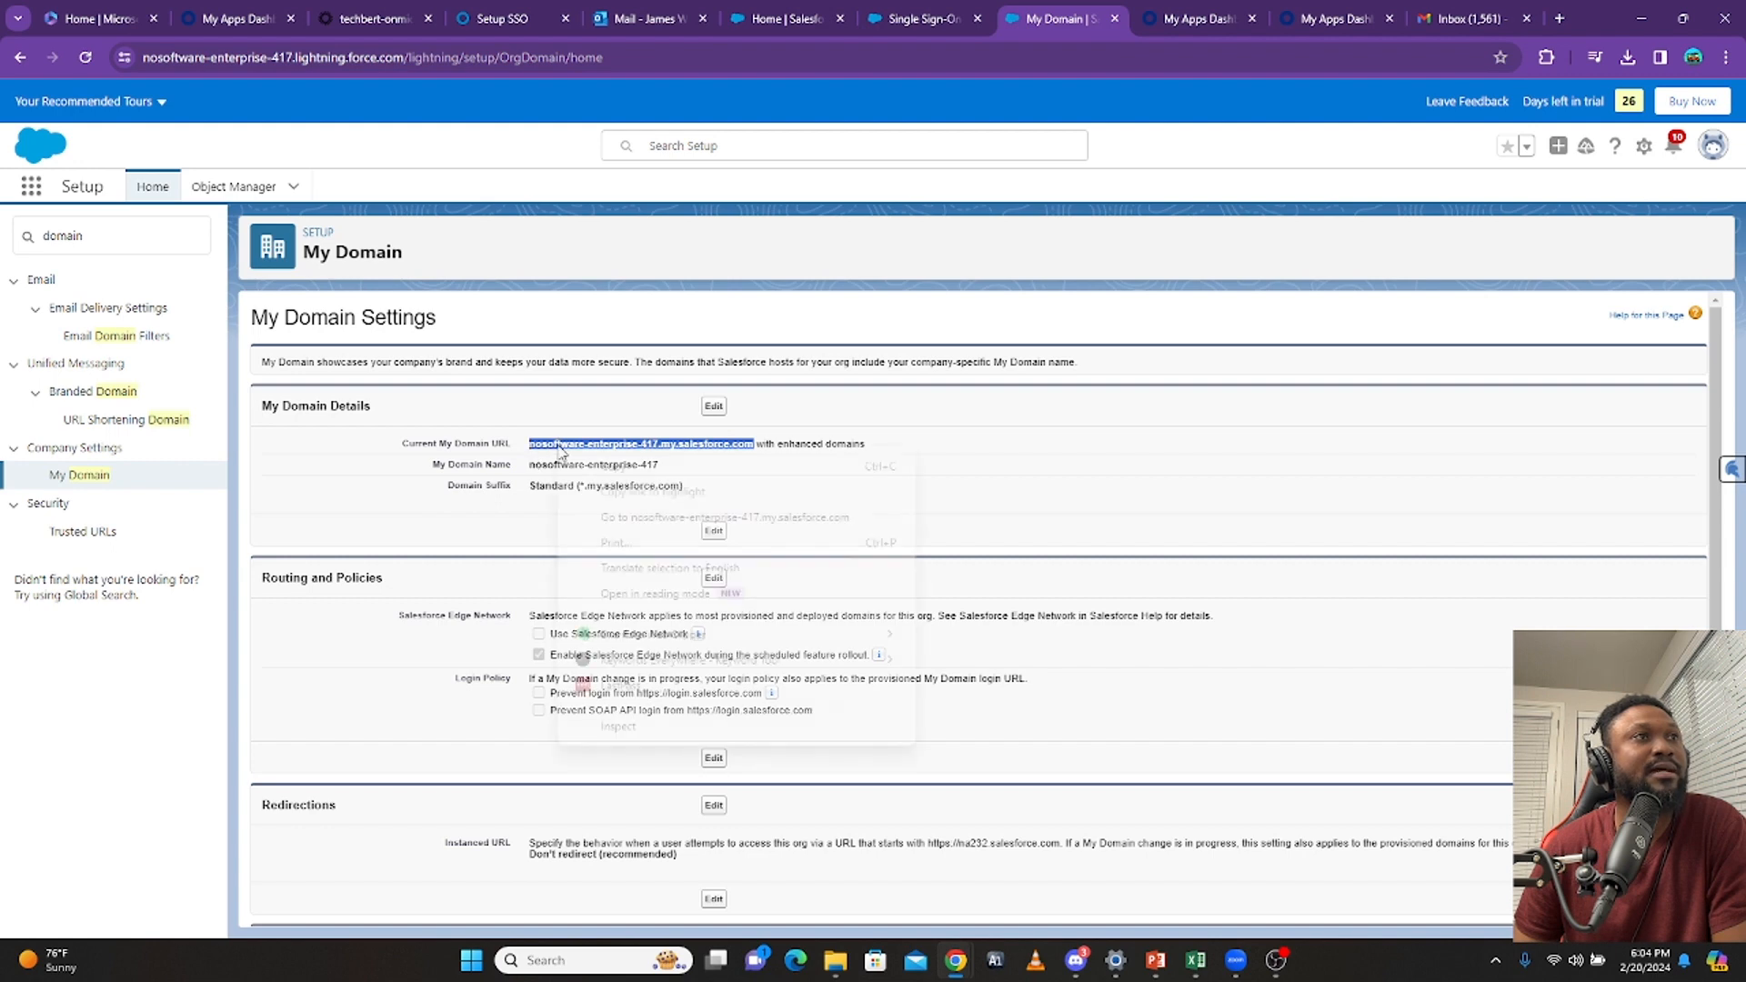
right_click(558, 447)
click(654, 465)
click(913, 20)
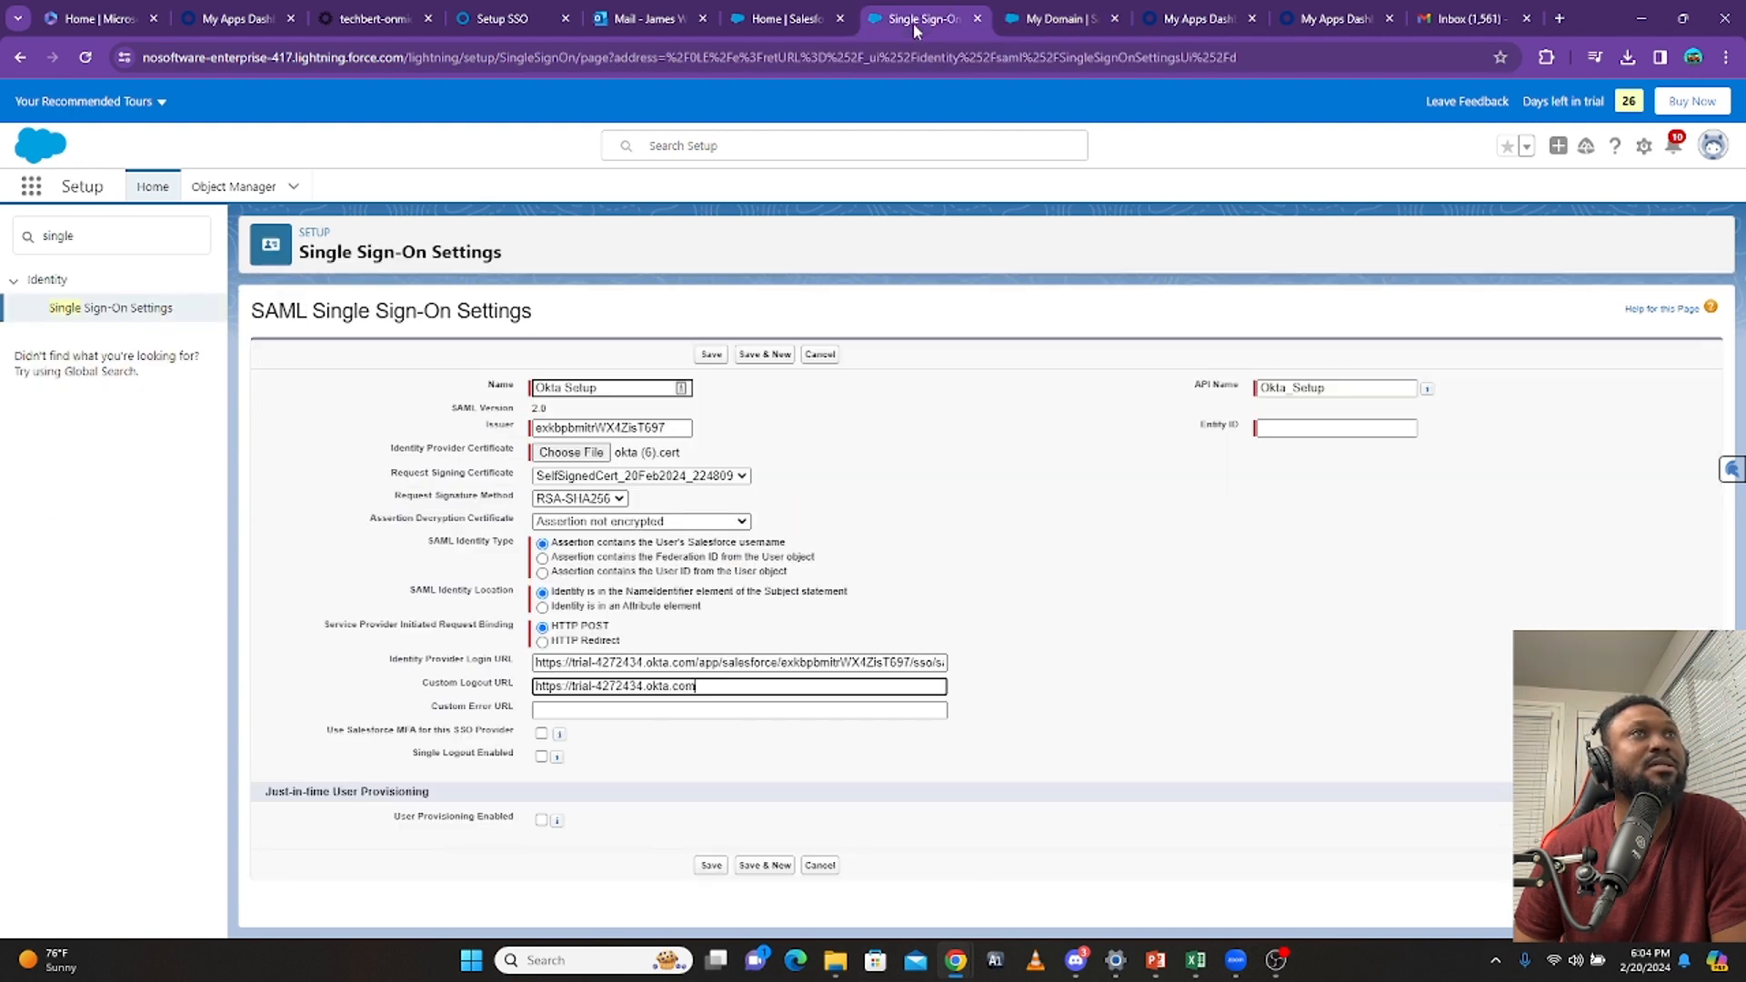
click(1277, 427)
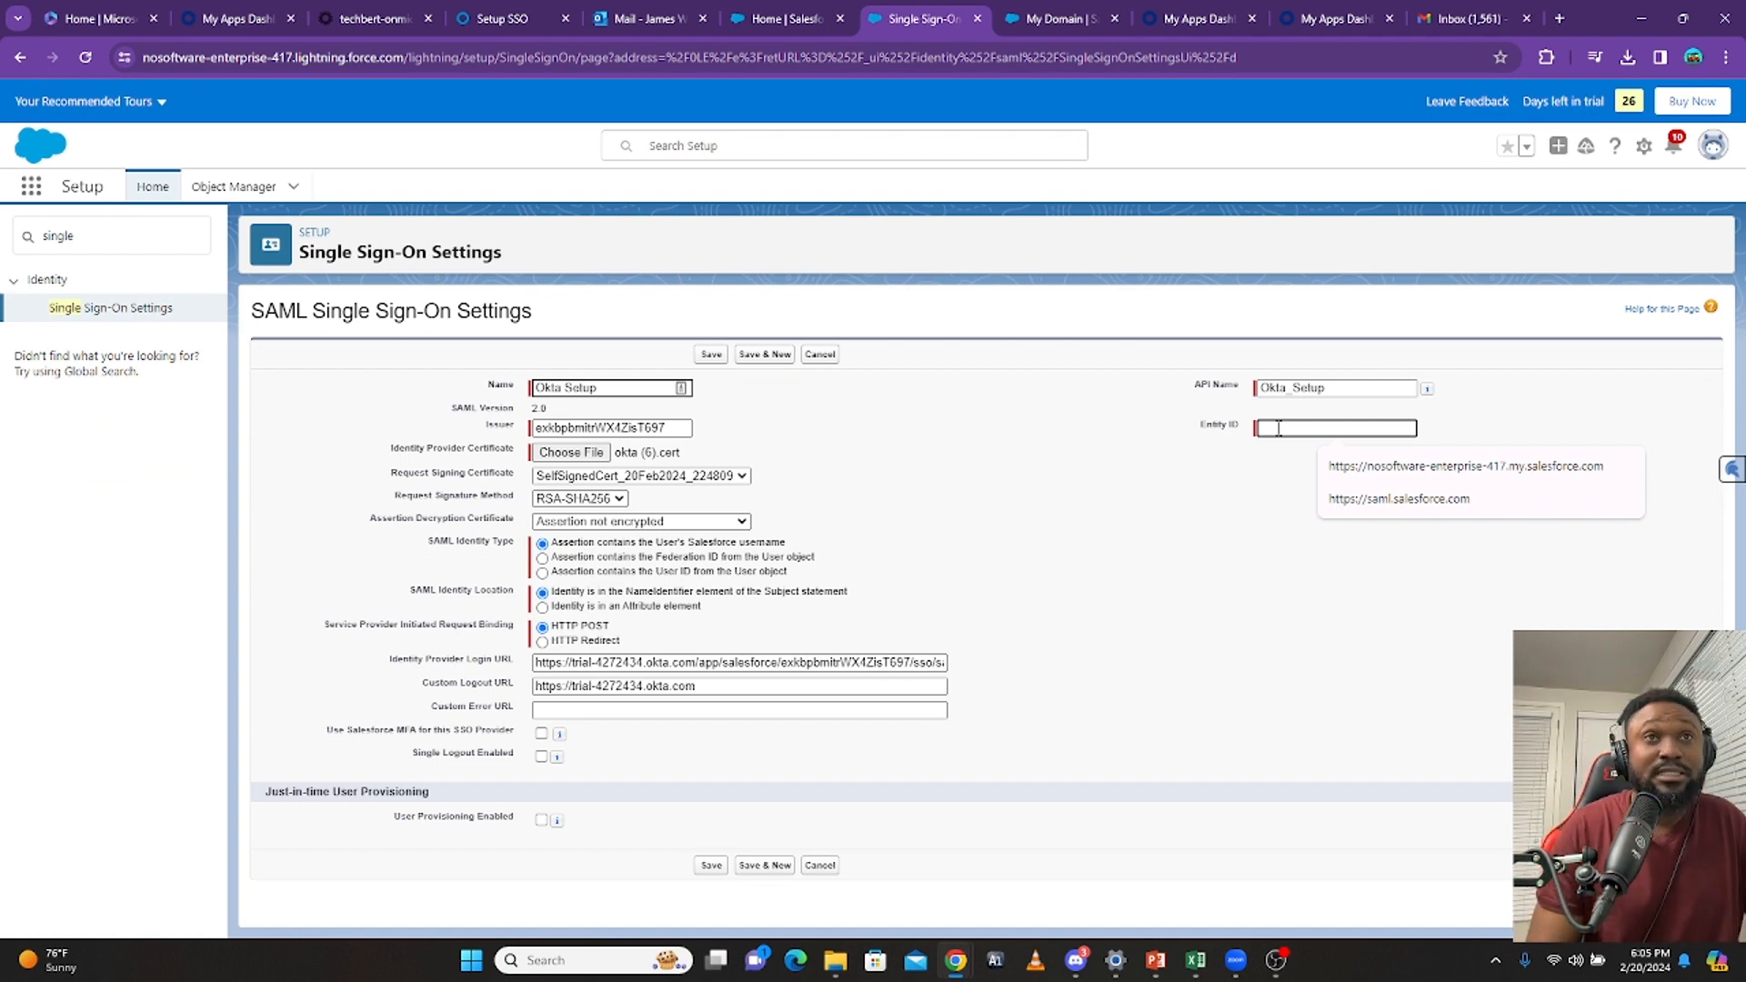
text(http)
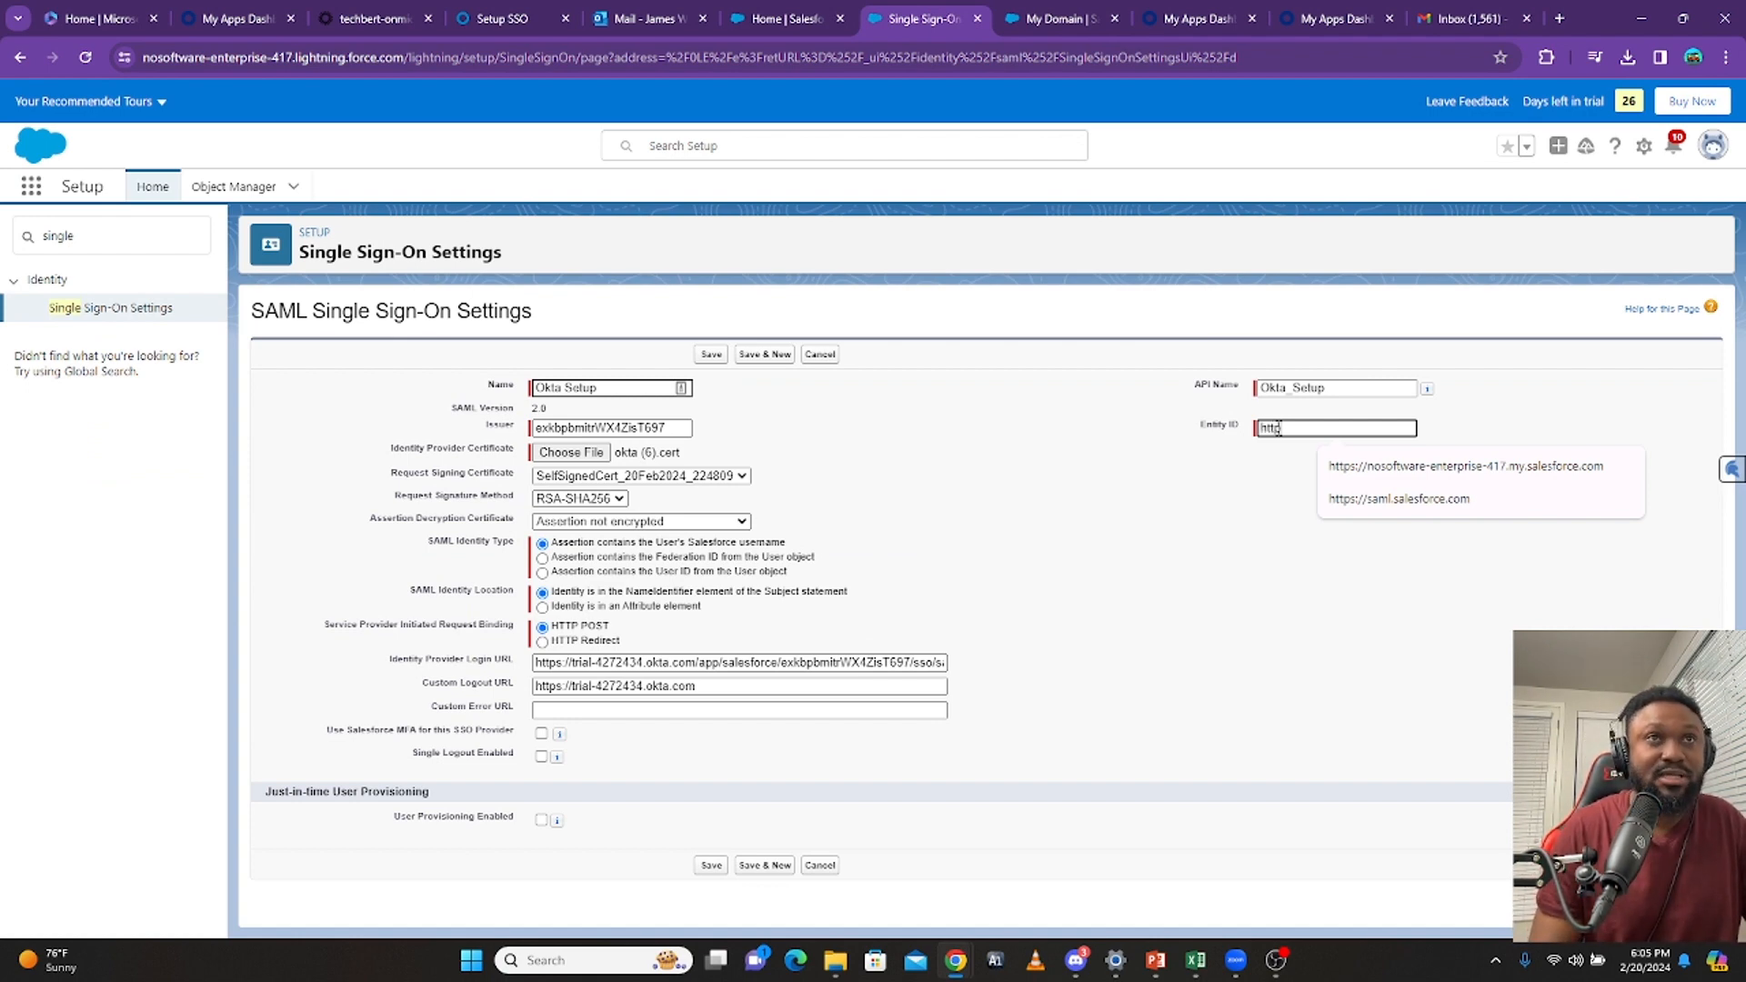
text(s:/)
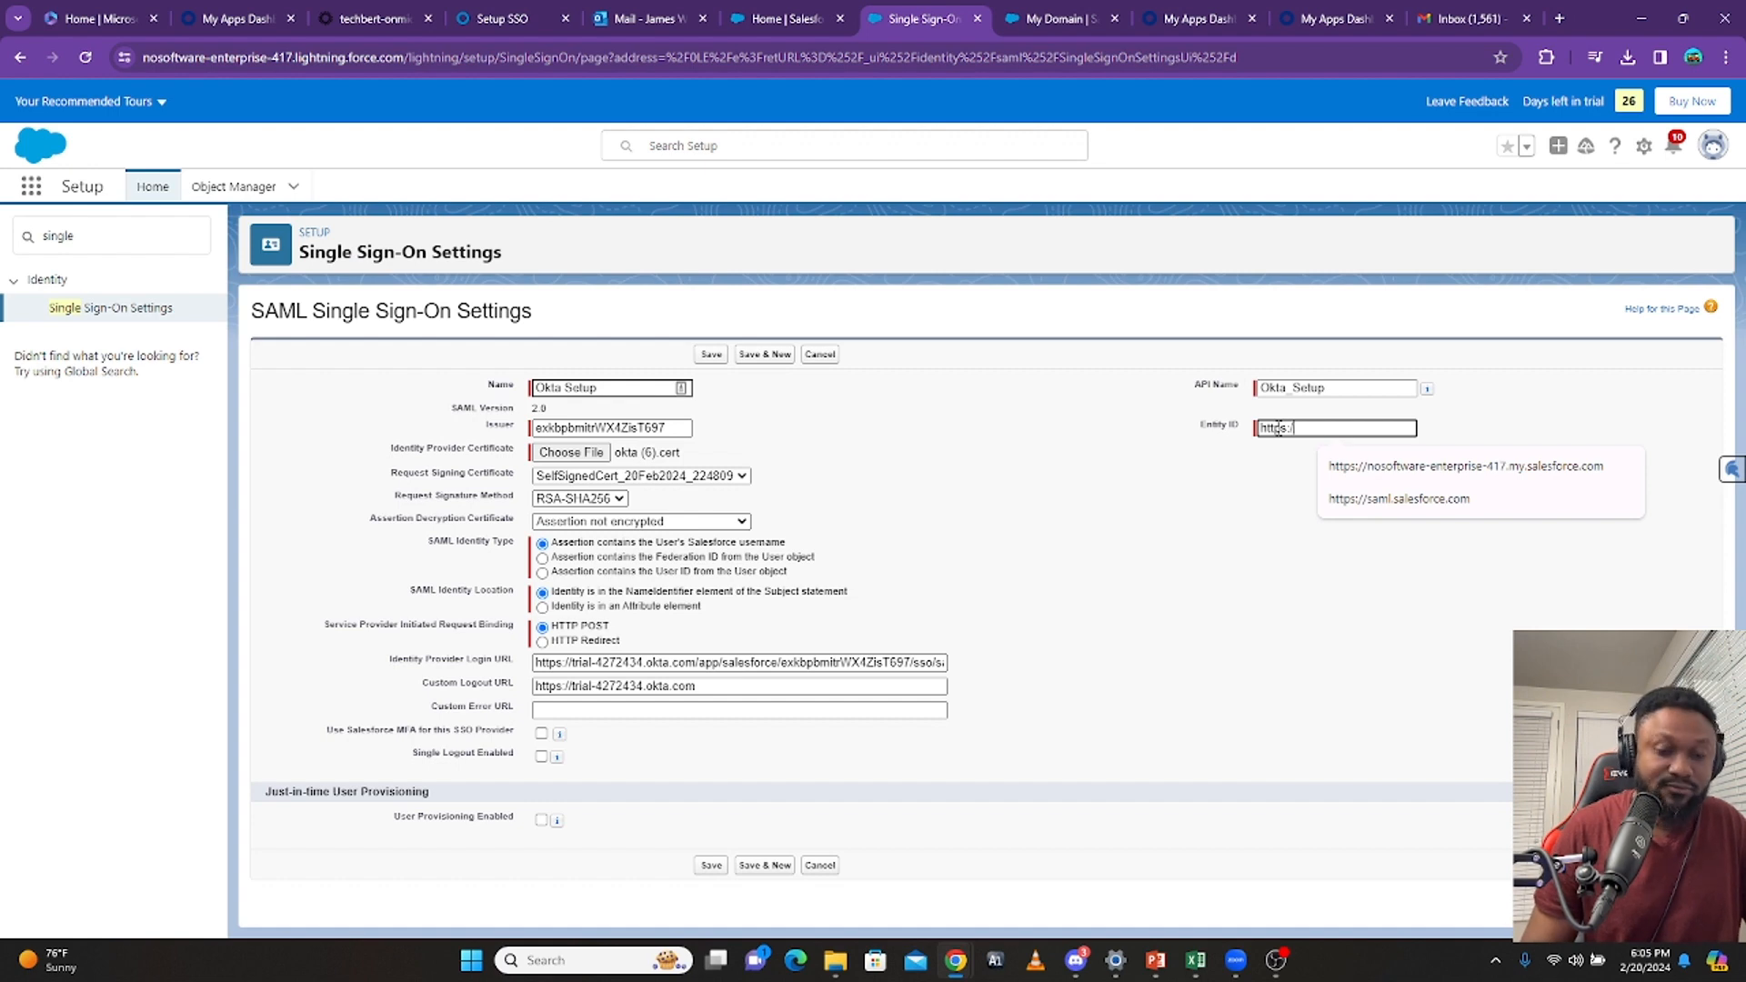
text(/)
click(1346, 466)
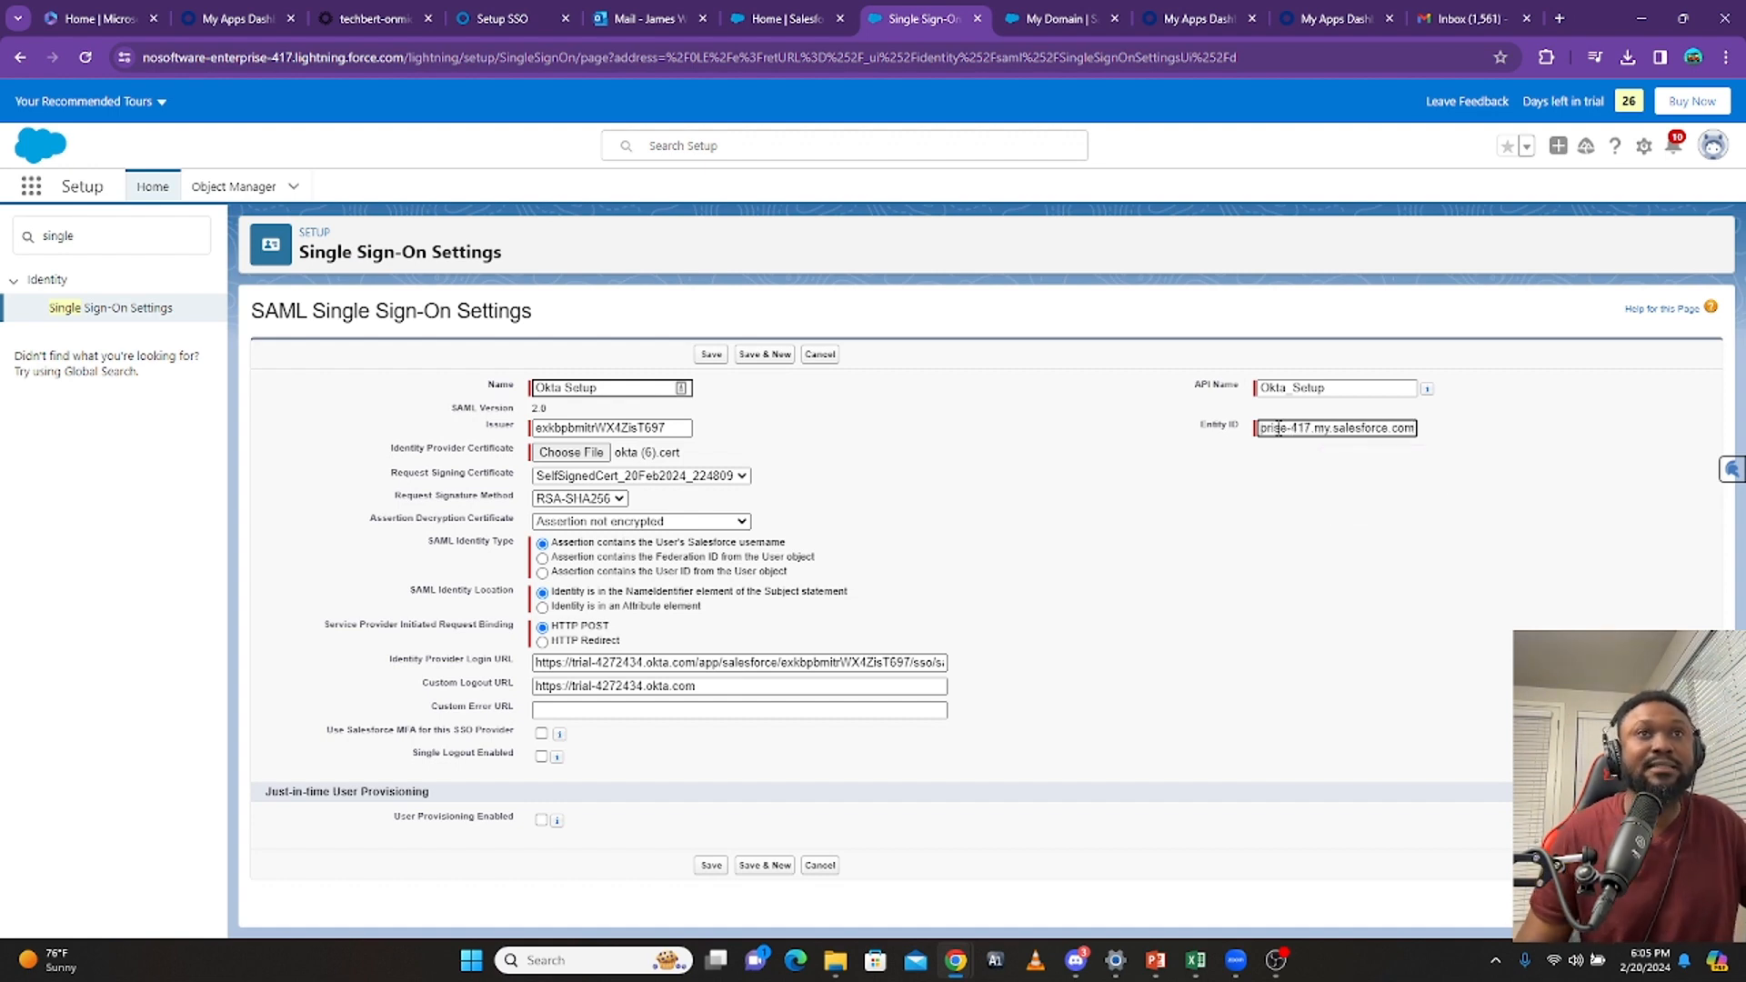
click(1159, 559)
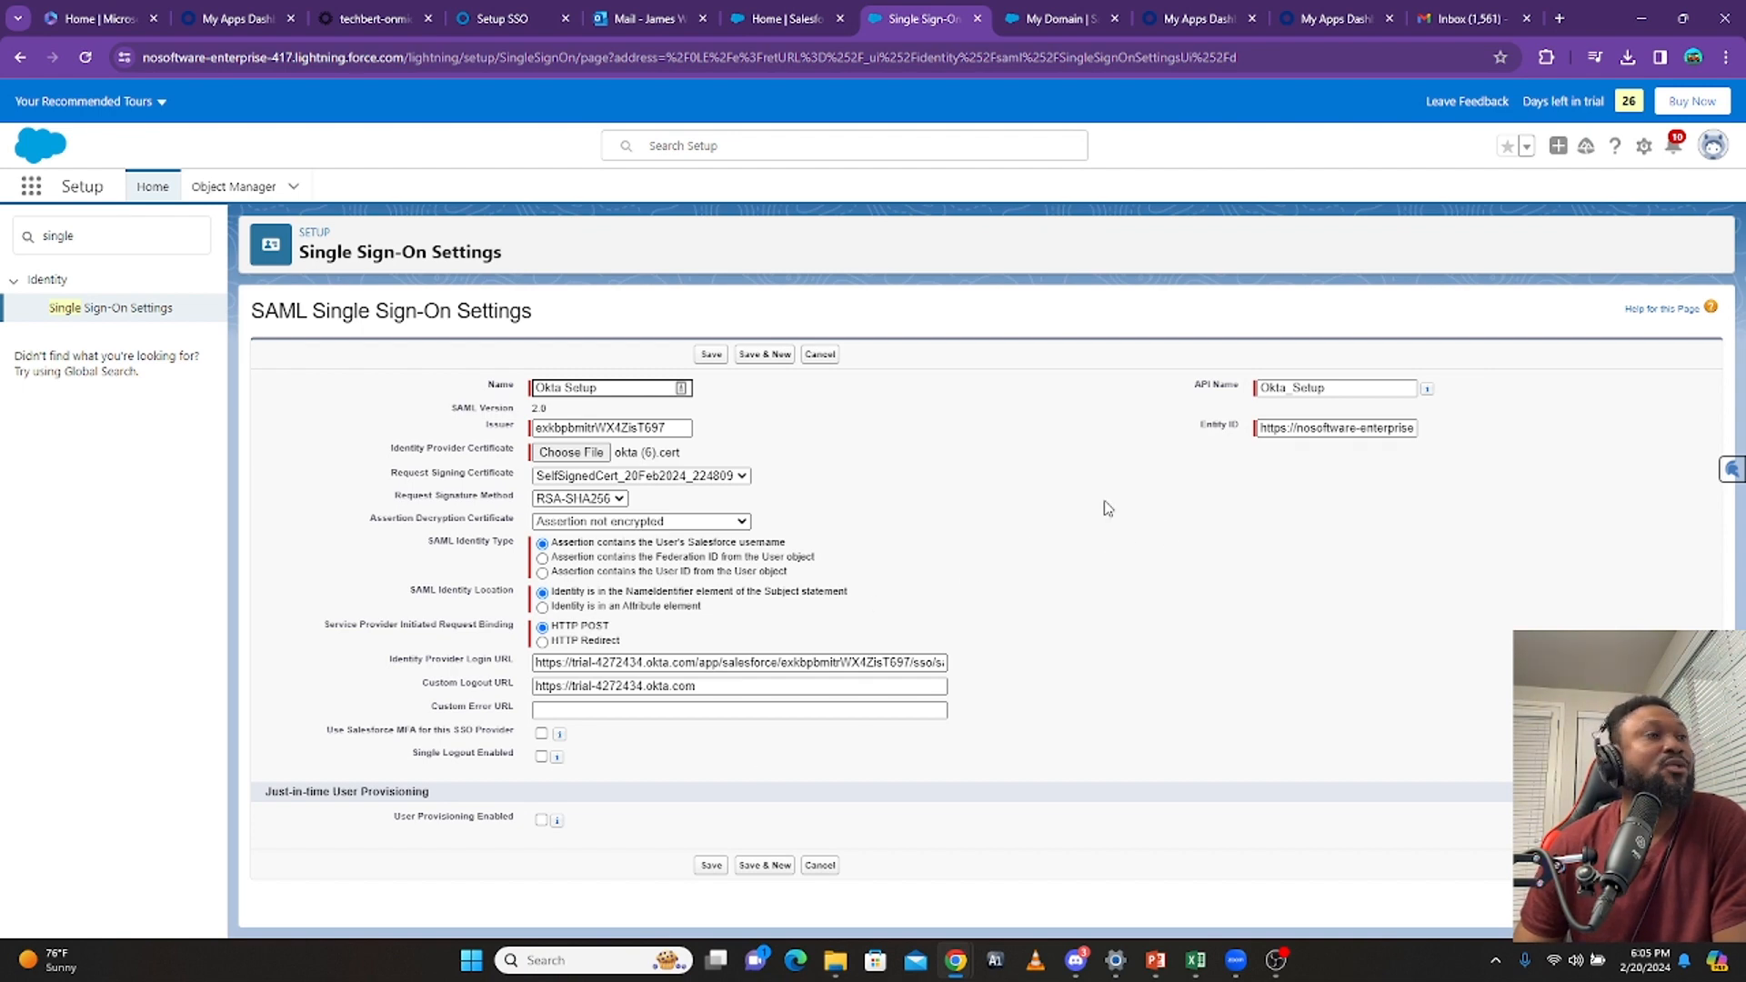
Save the SAML Single Sign-On Settings and copy the organization's Login URL from the Endpoints section
click(712, 865)
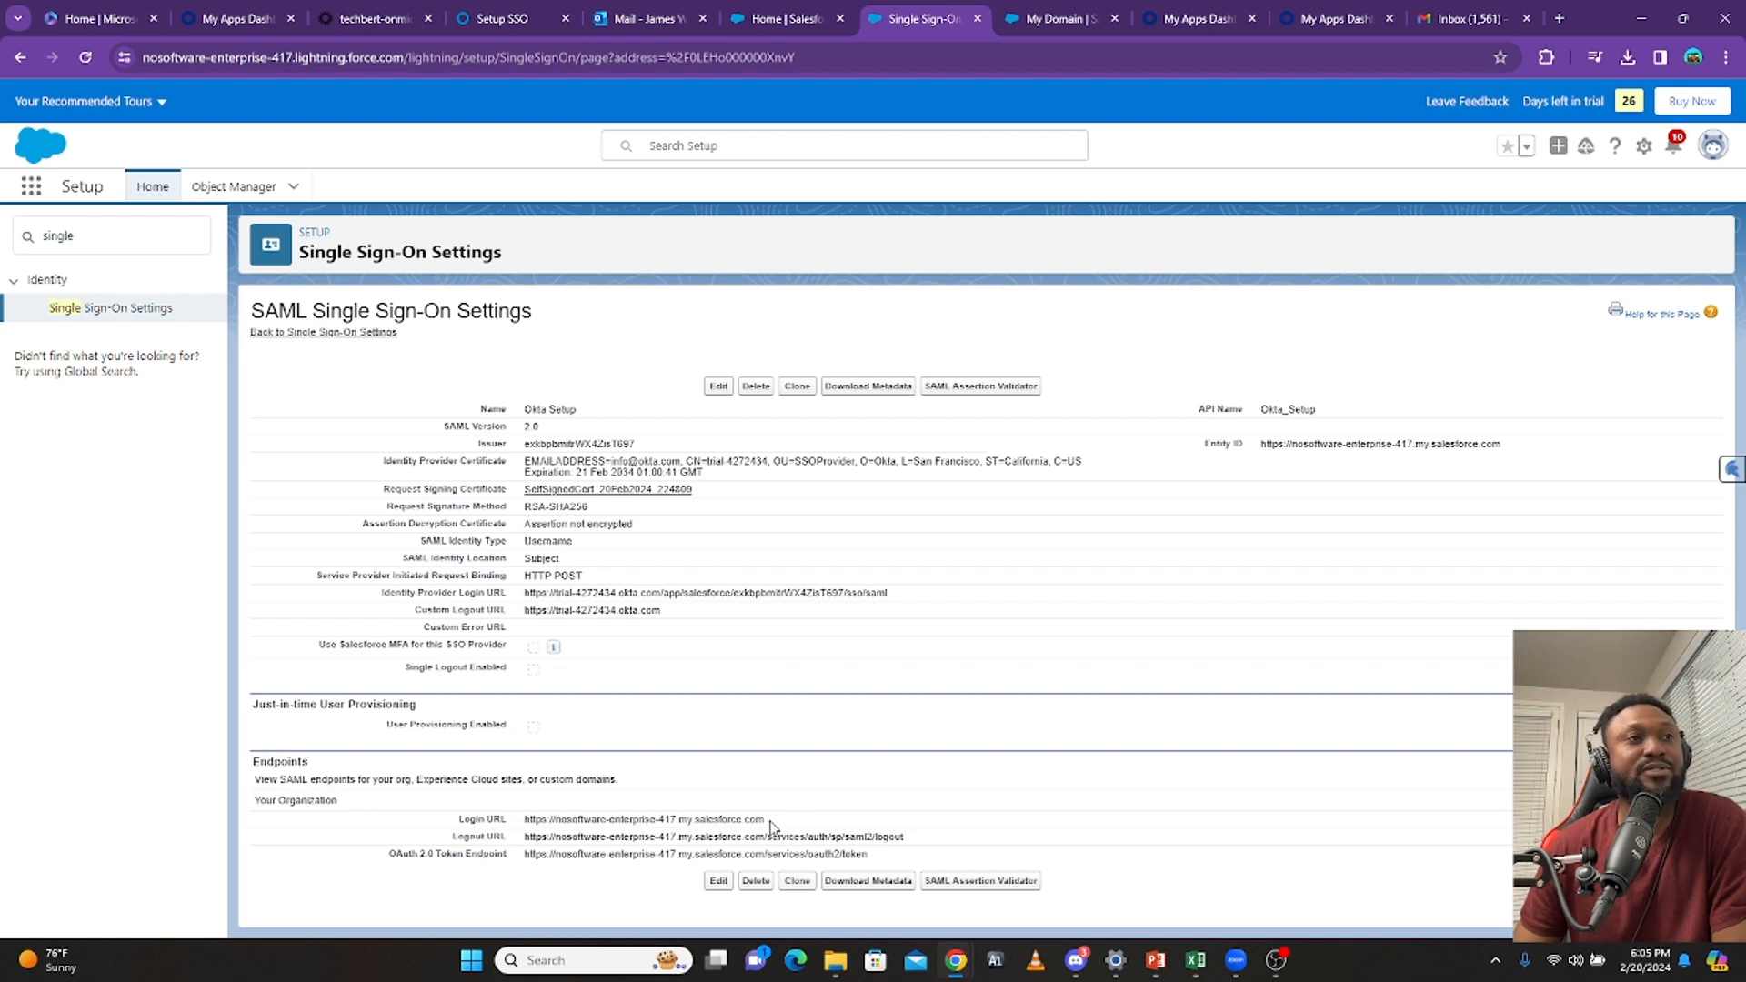
drag(768, 823, 532, 821)
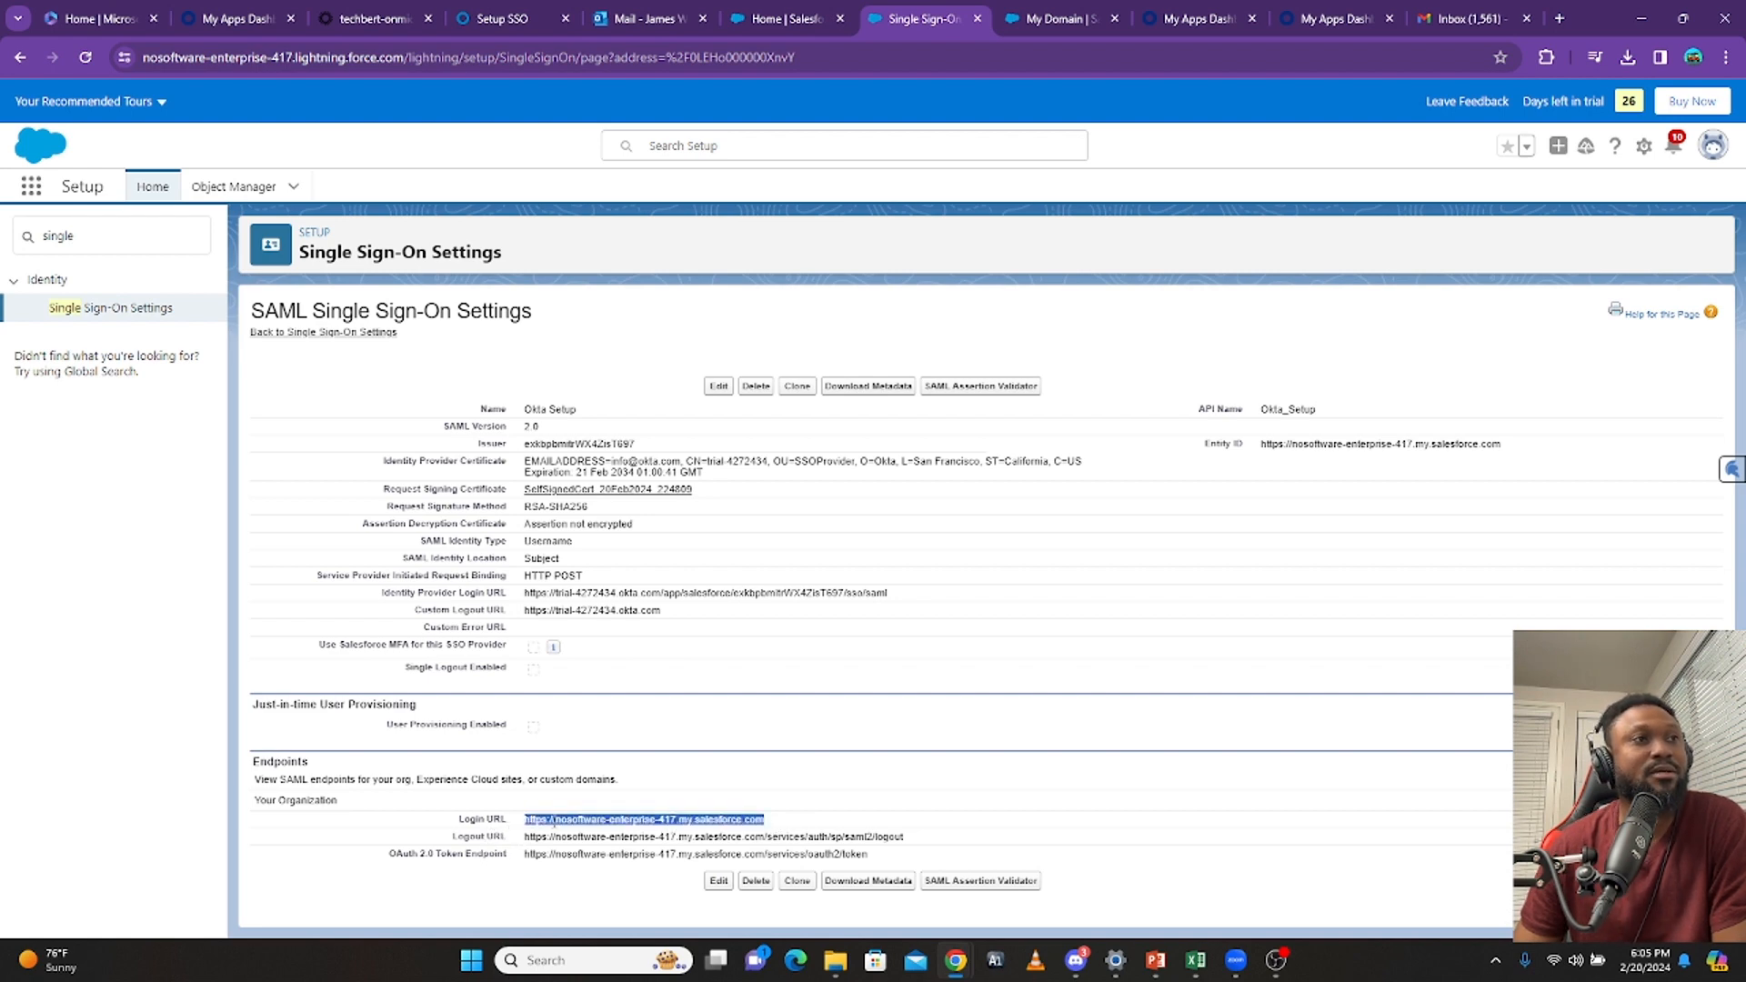
right_click(564, 823)
click(649, 544)
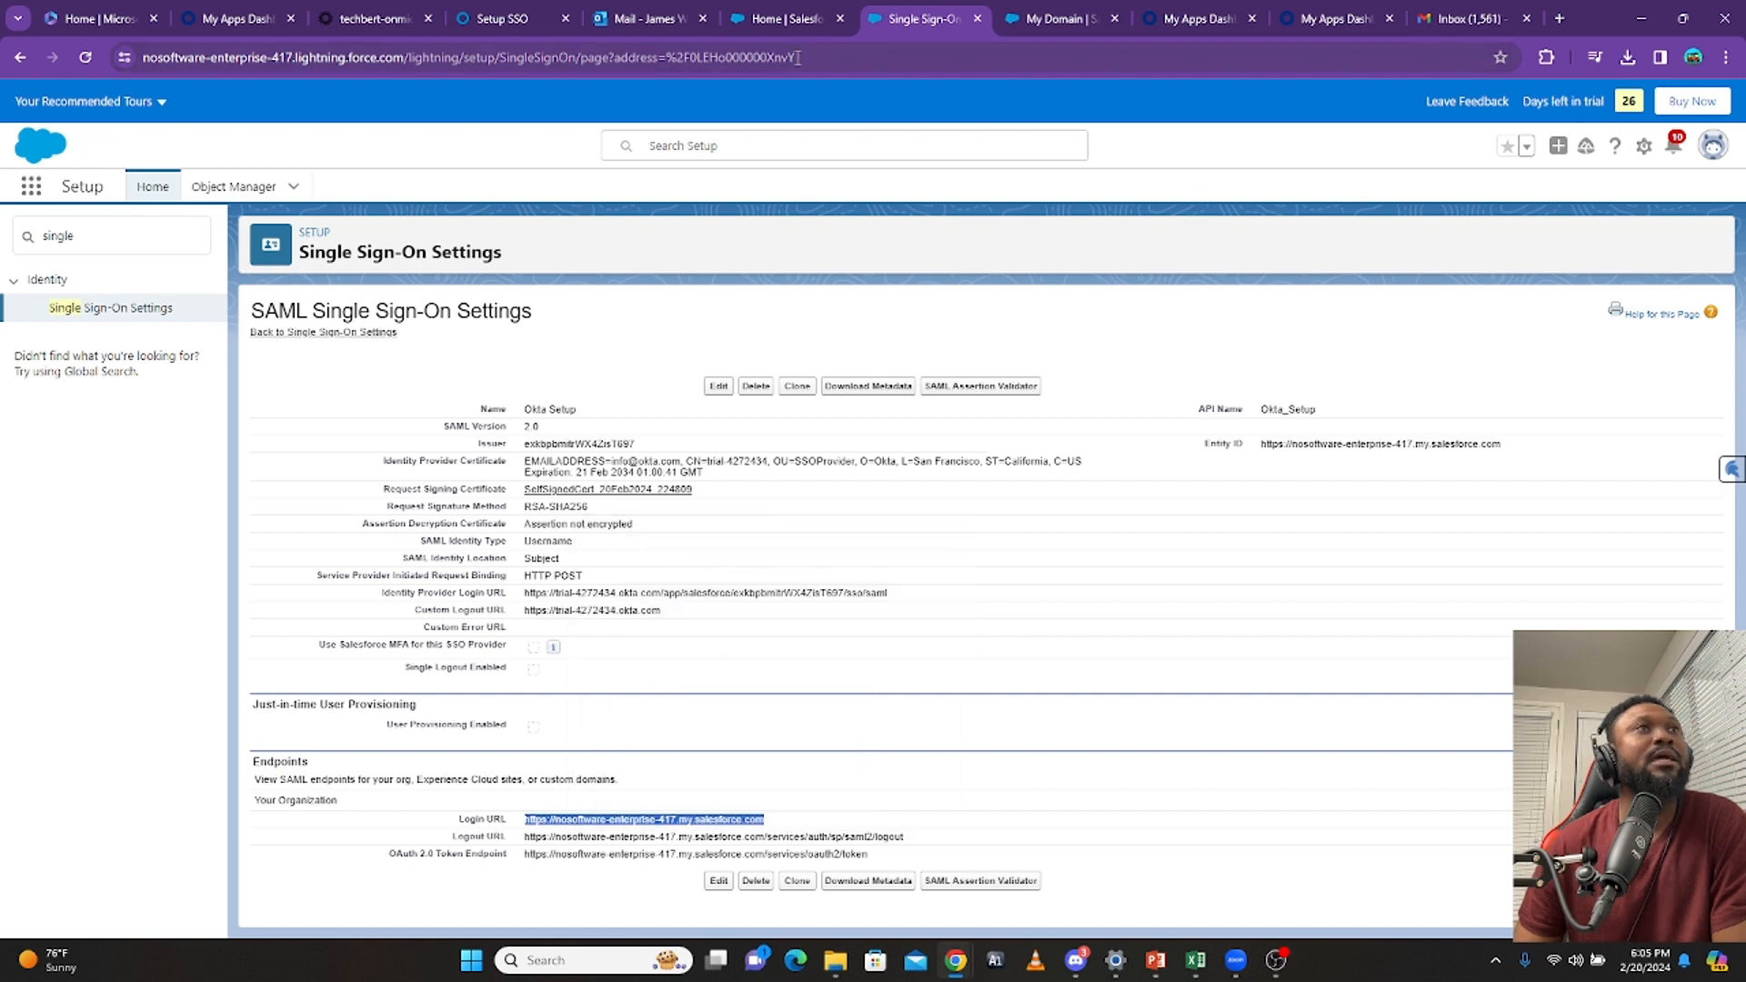
click(352, 18)
scroll(755, 555, up, 5)
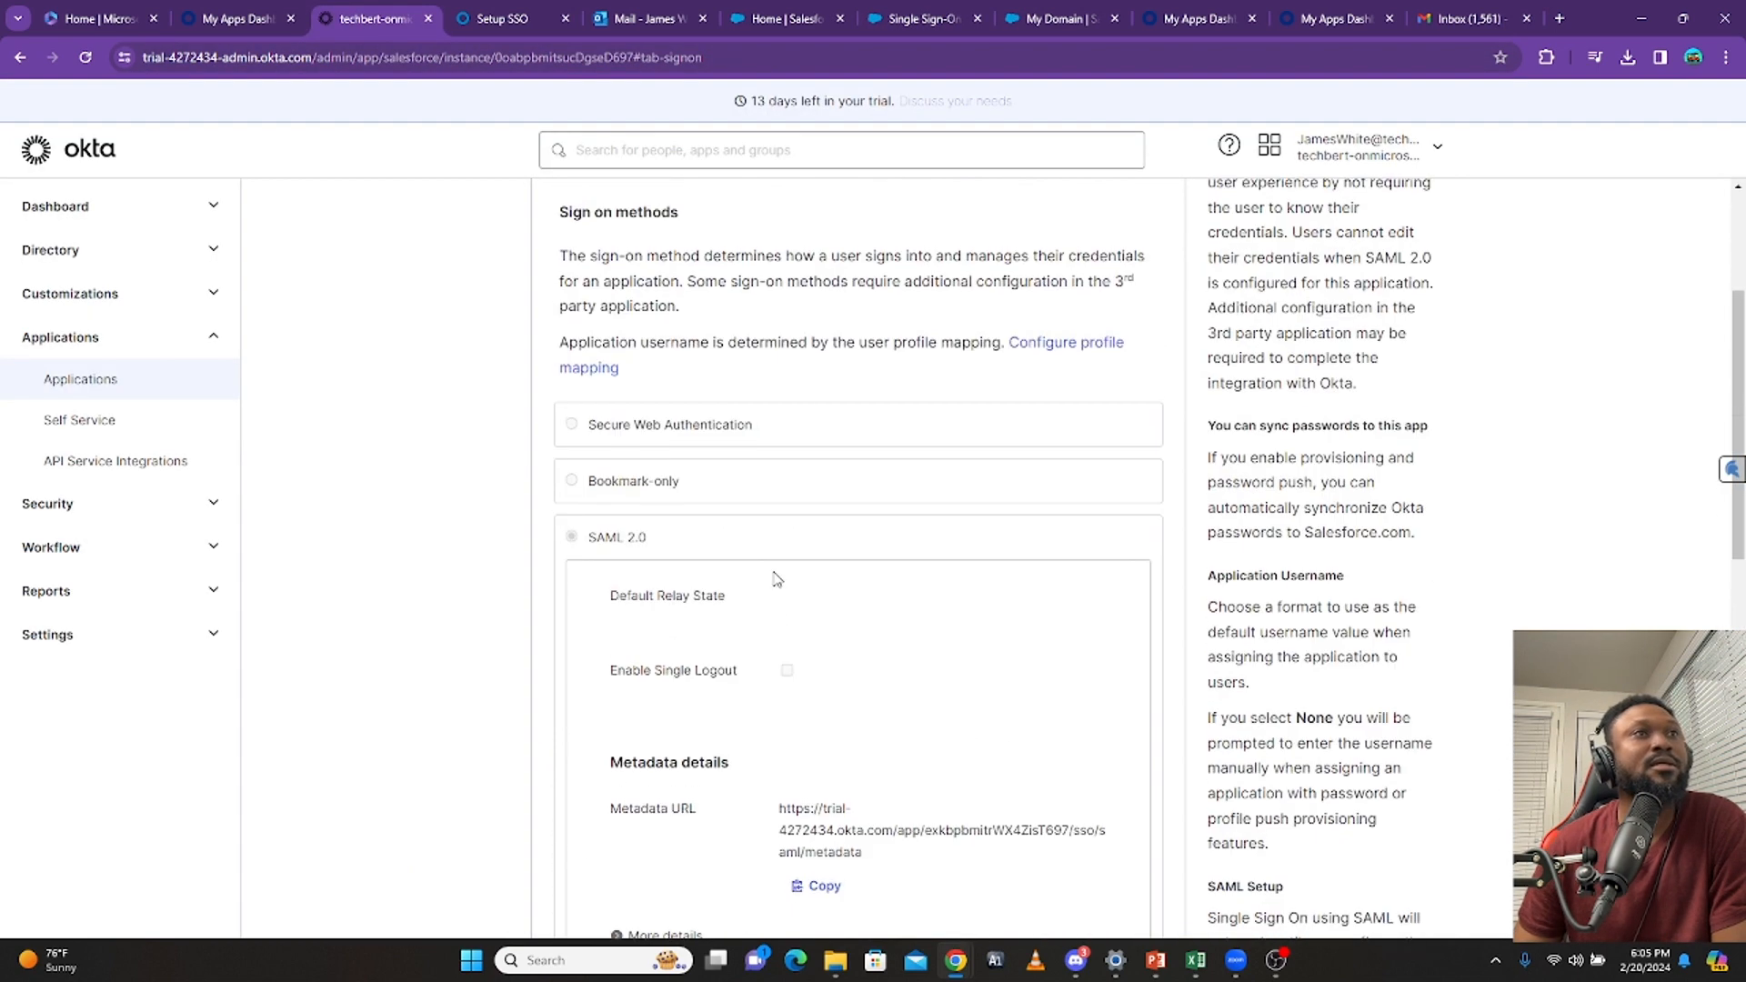
scroll(776, 578, up, 3)
scroll(780, 559, down, 3)
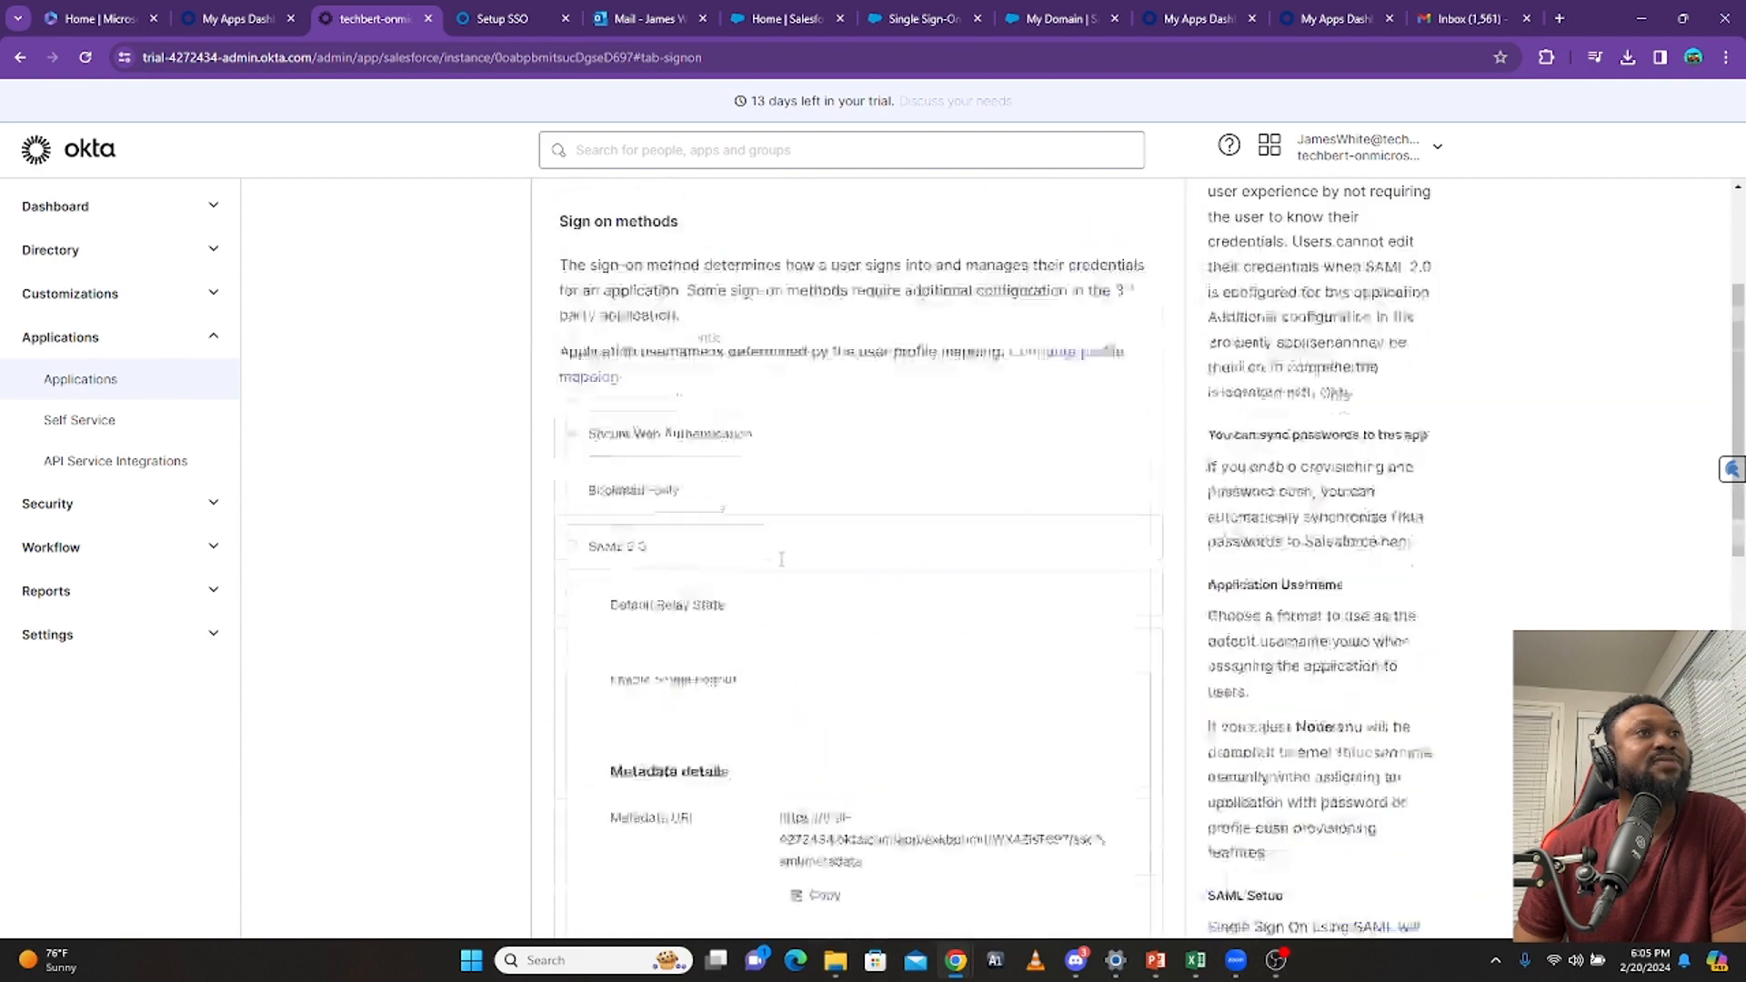
scroll(781, 559, up, 3)
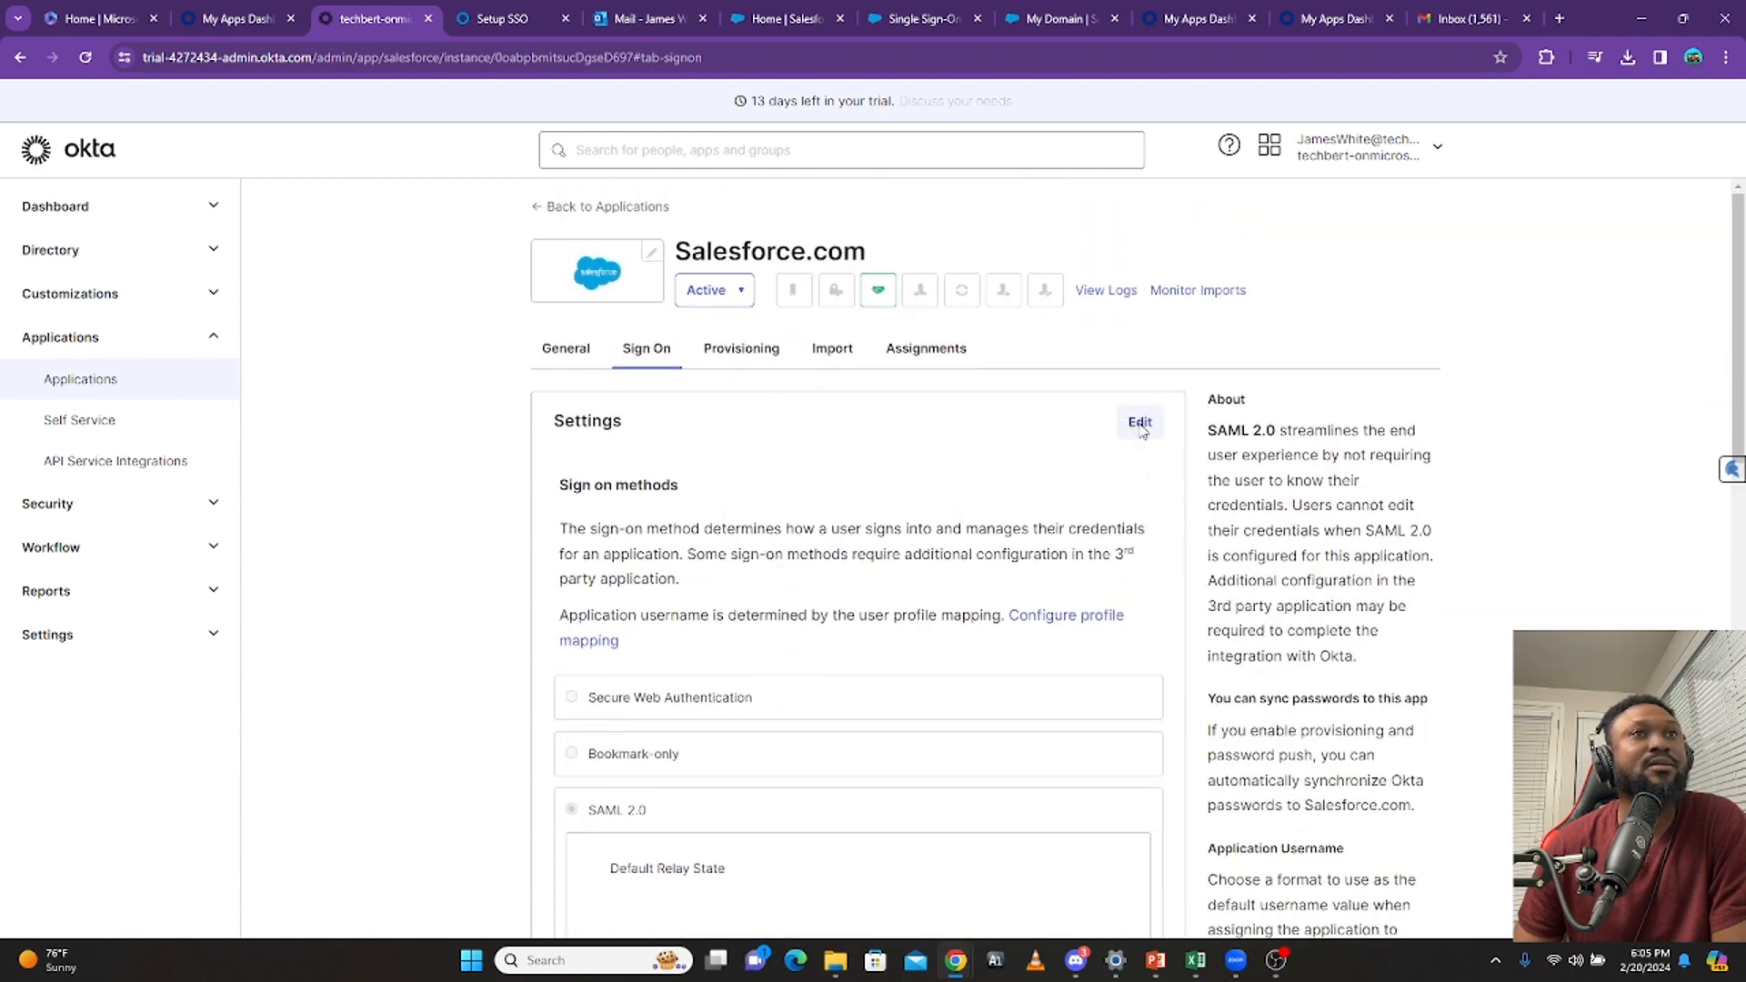
click(1137, 421)
scroll(954, 678, down, 7)
scroll(953, 678, down, 4)
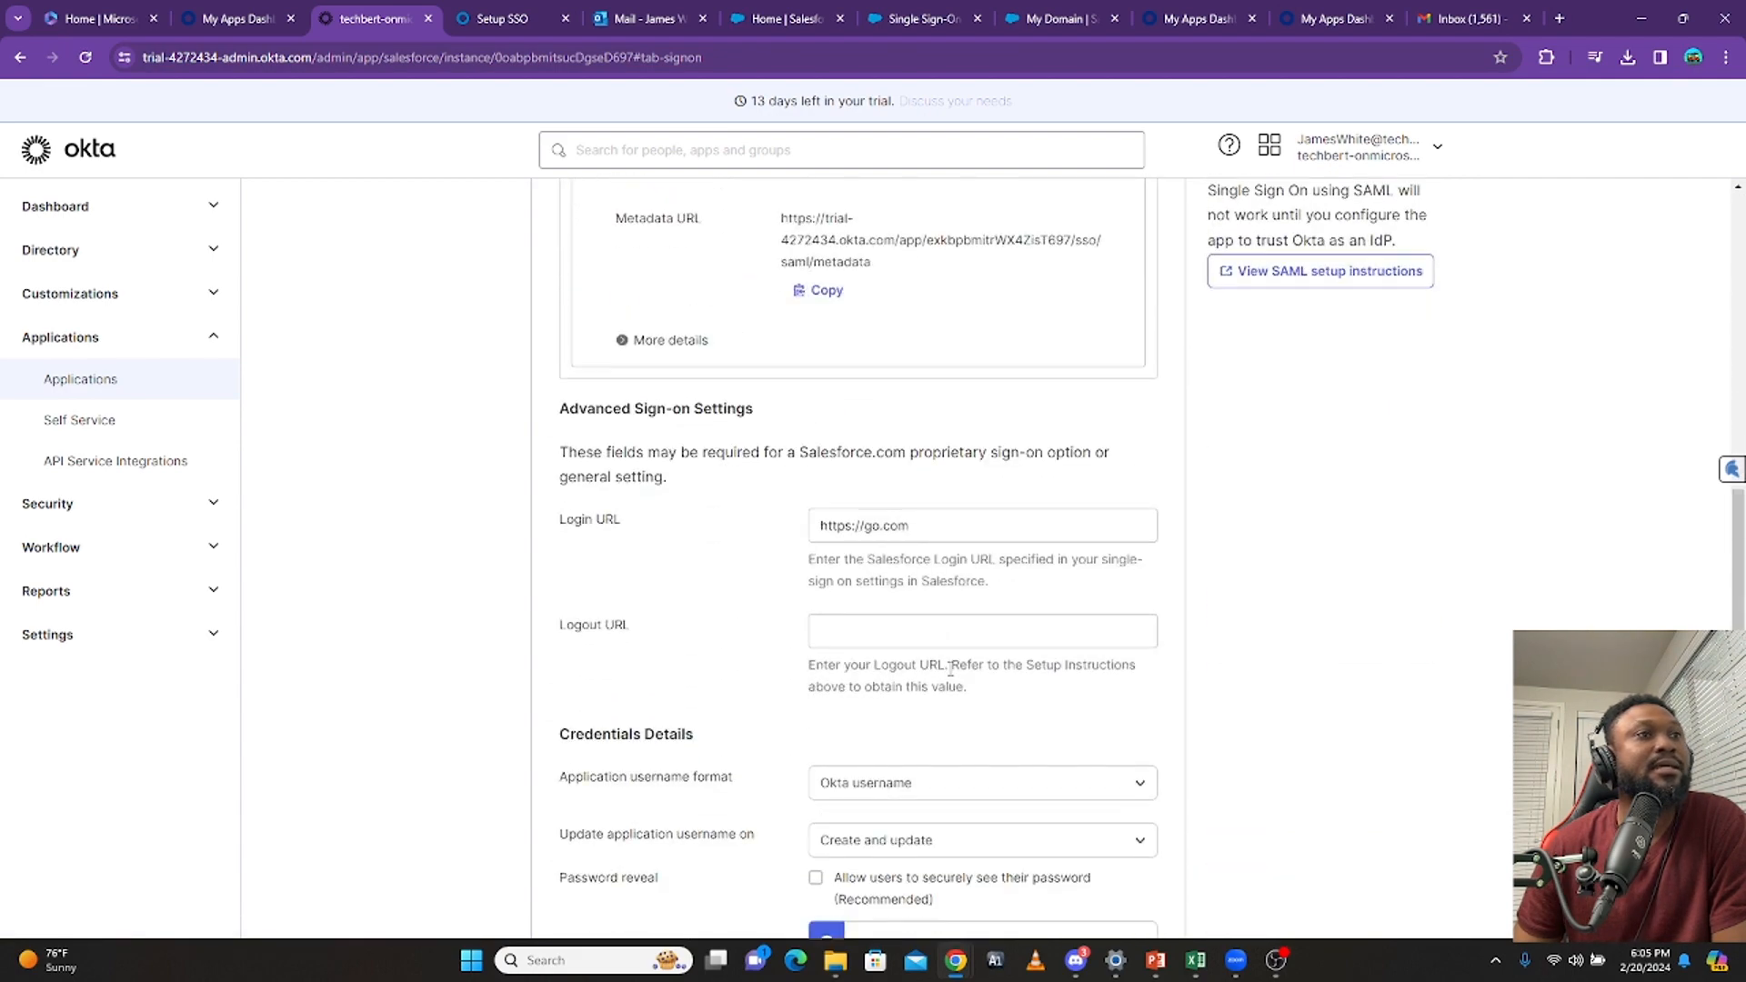
triple_click(947, 532)
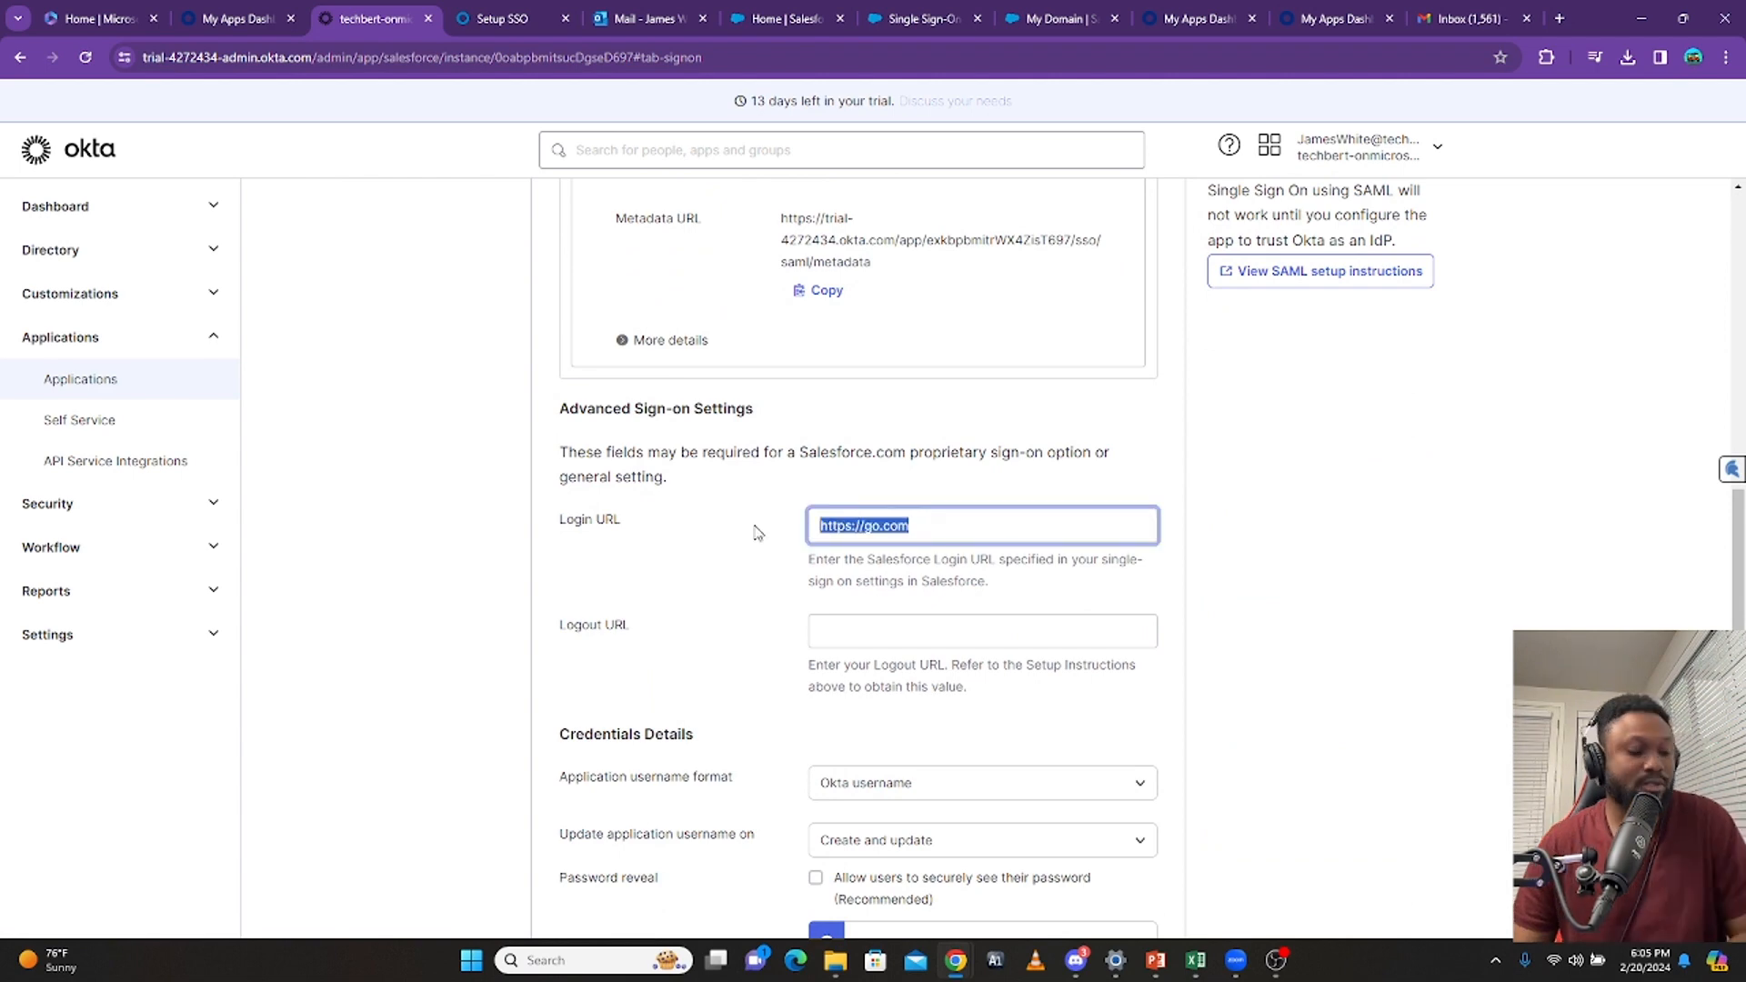
key(ctrl+v)
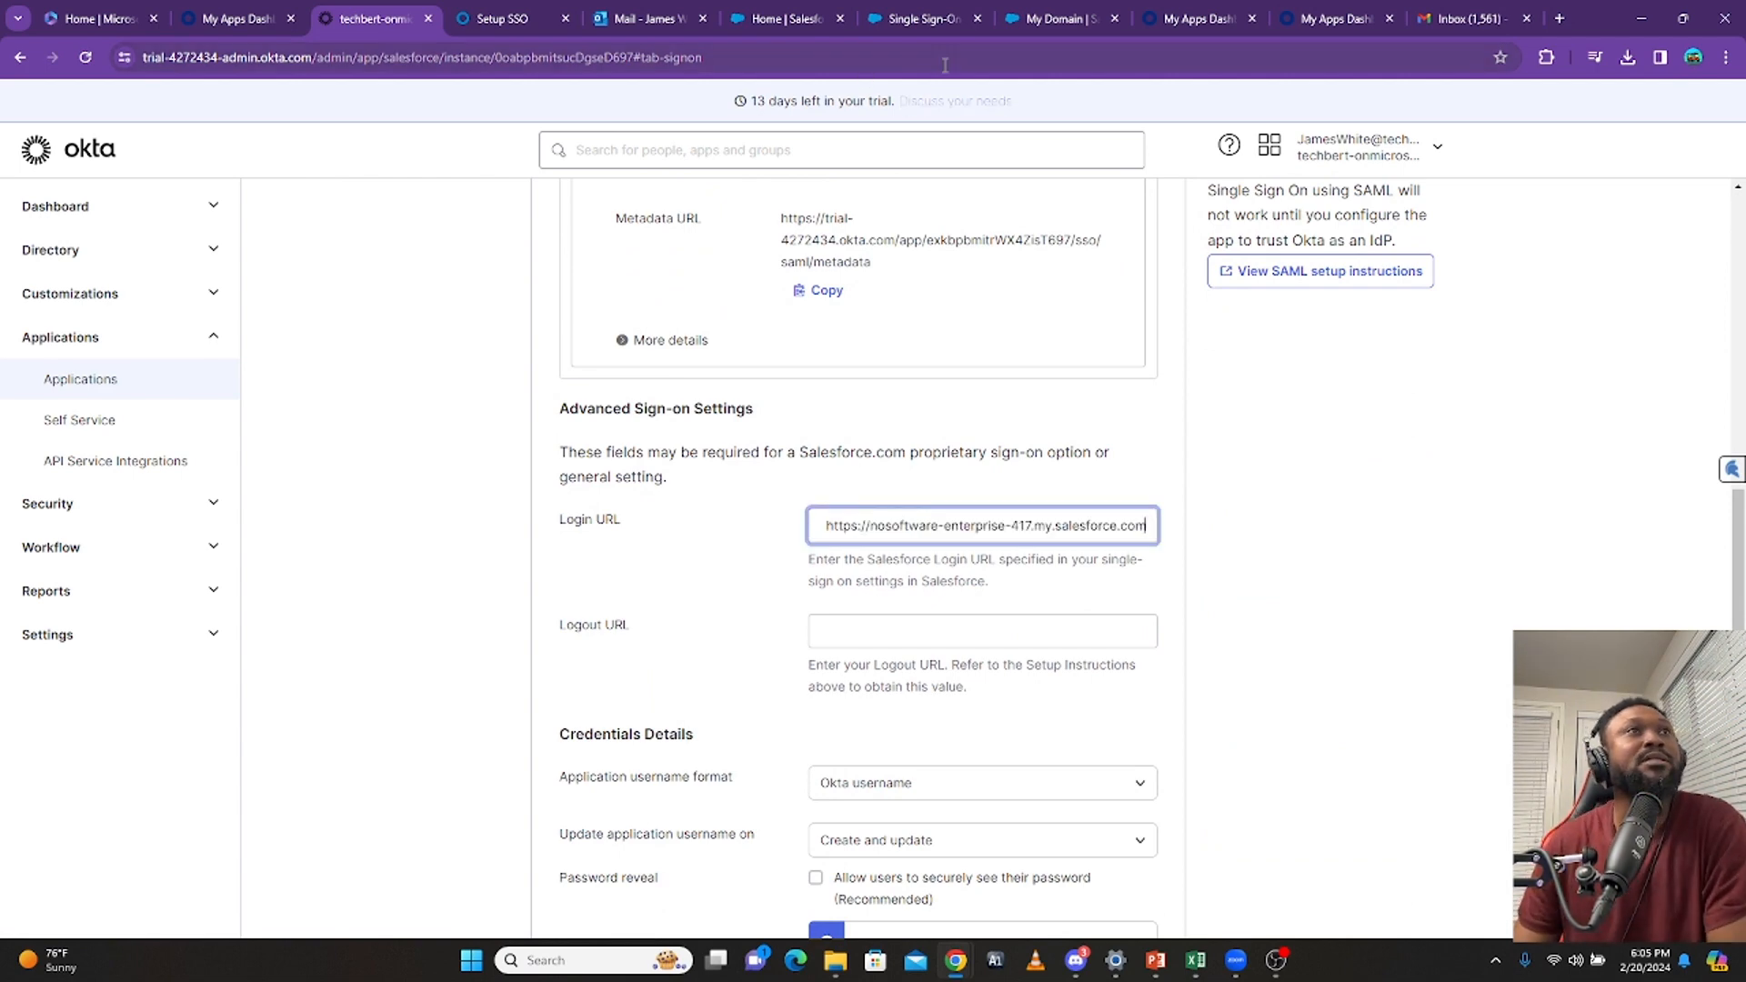
click(925, 20)
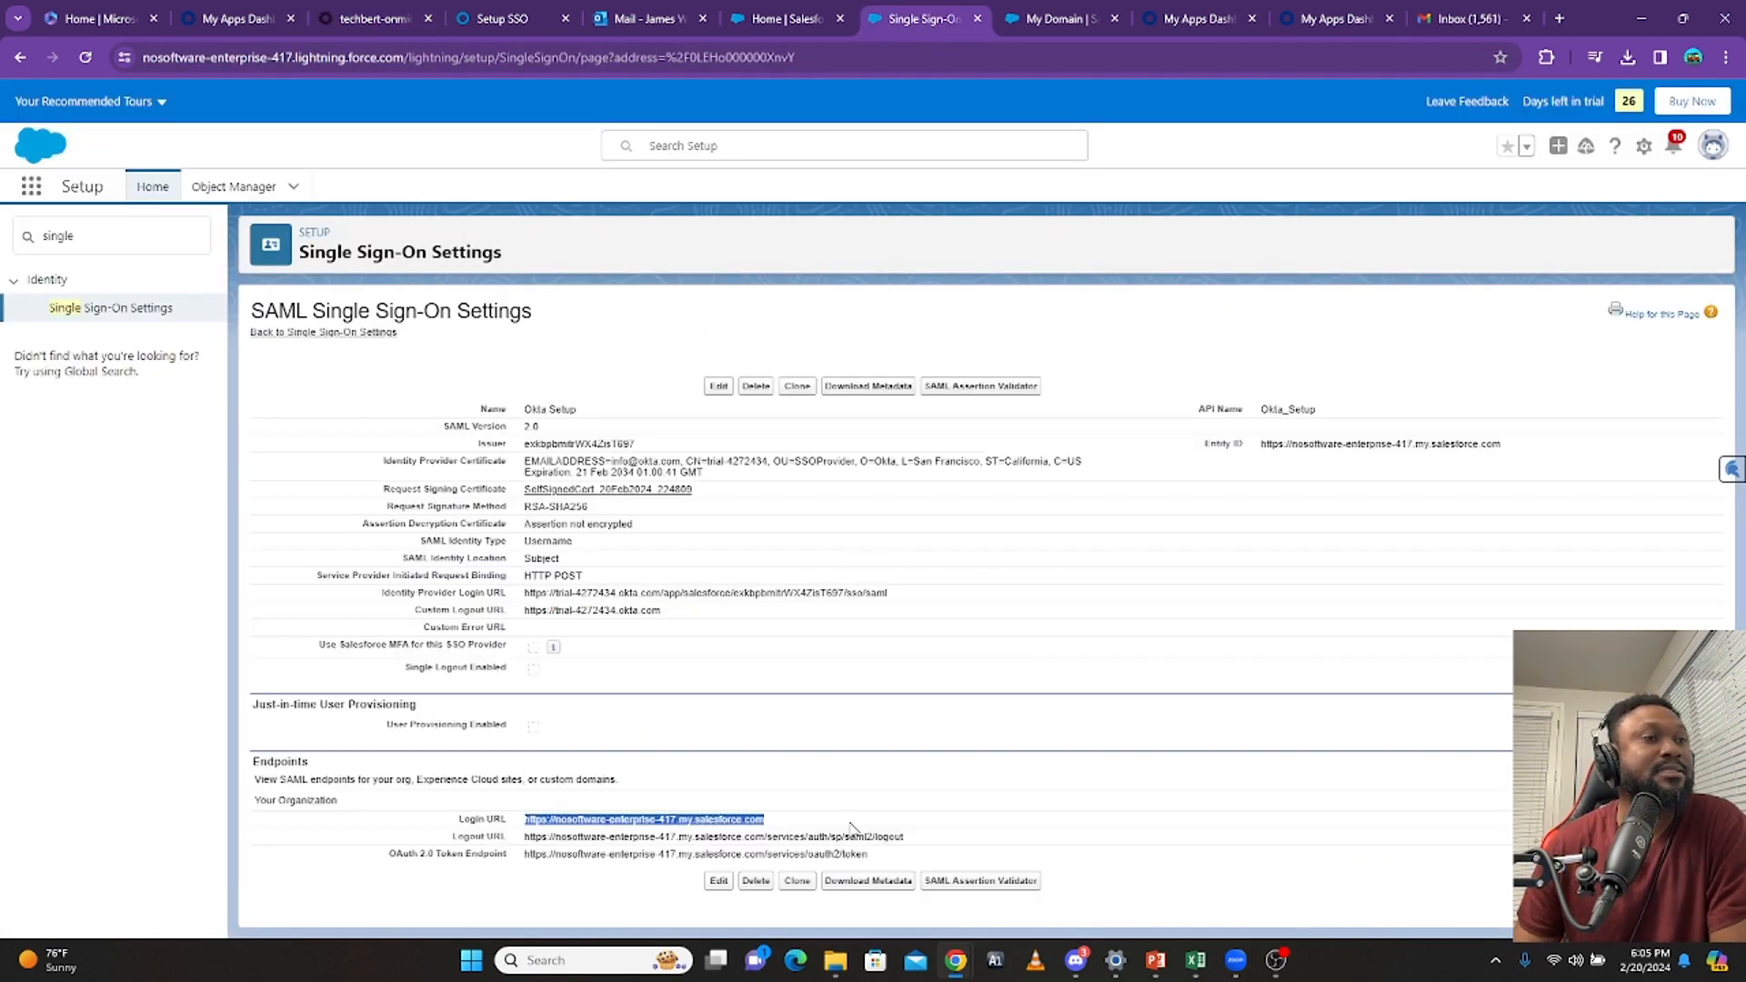
drag(921, 847, 531, 841)
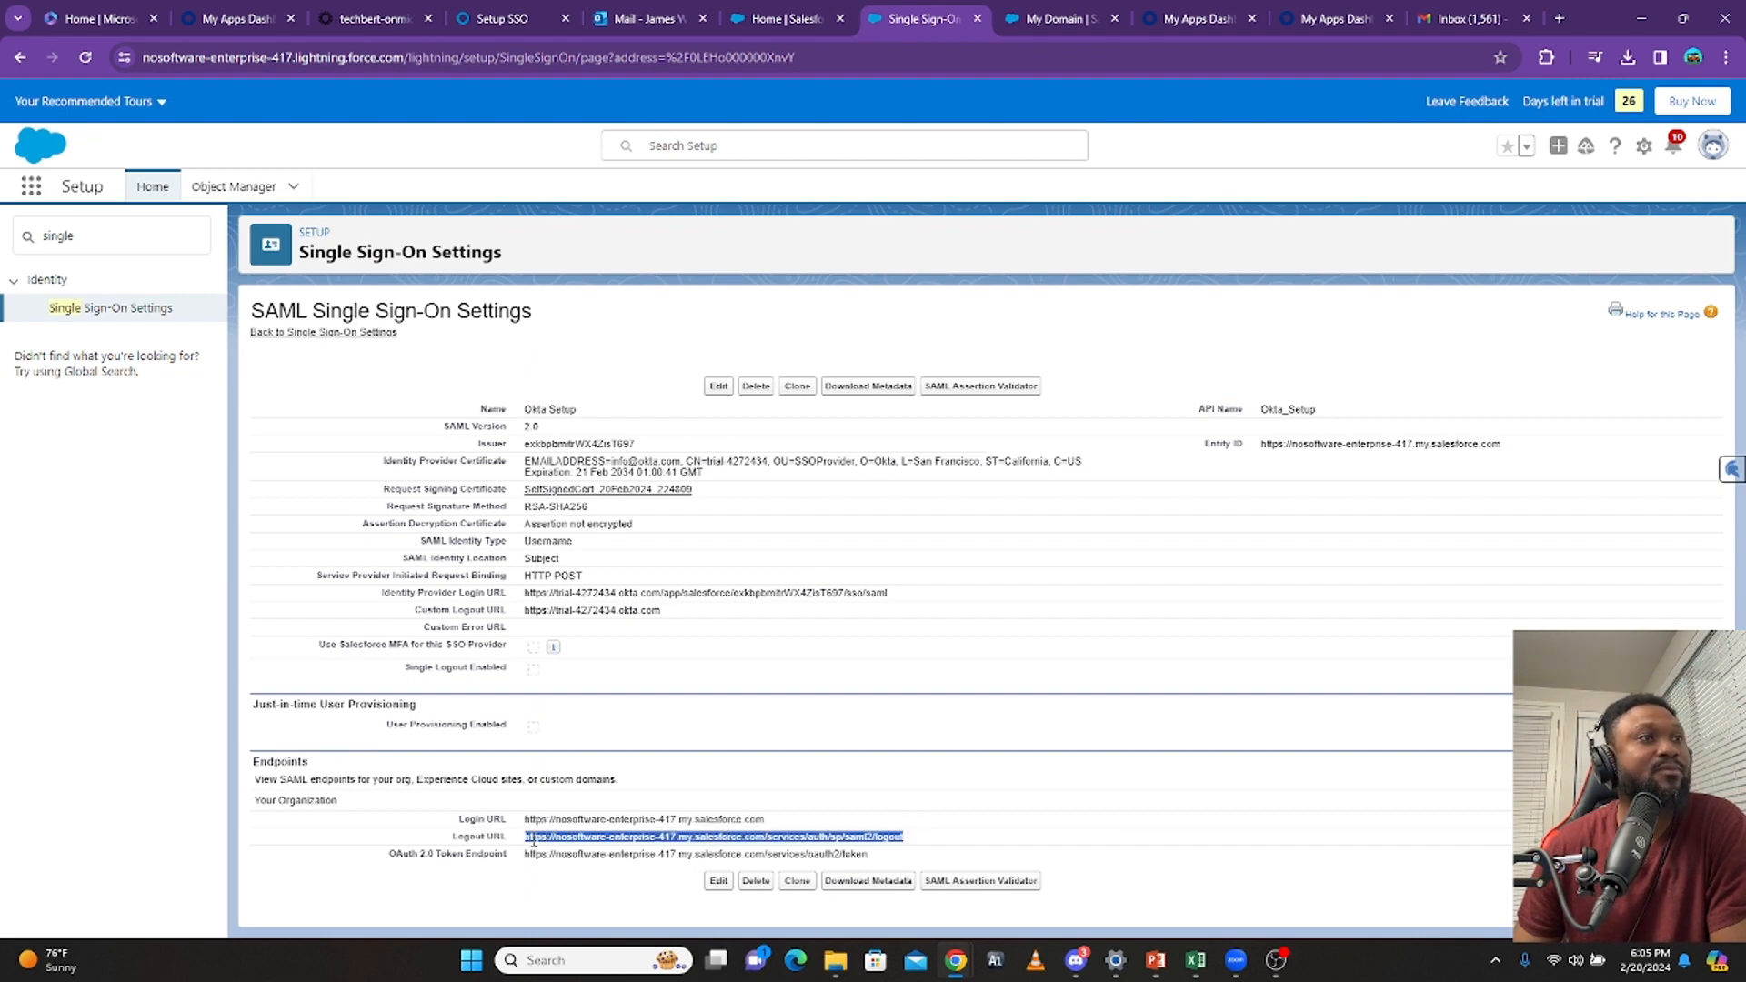
right_click(533, 841)
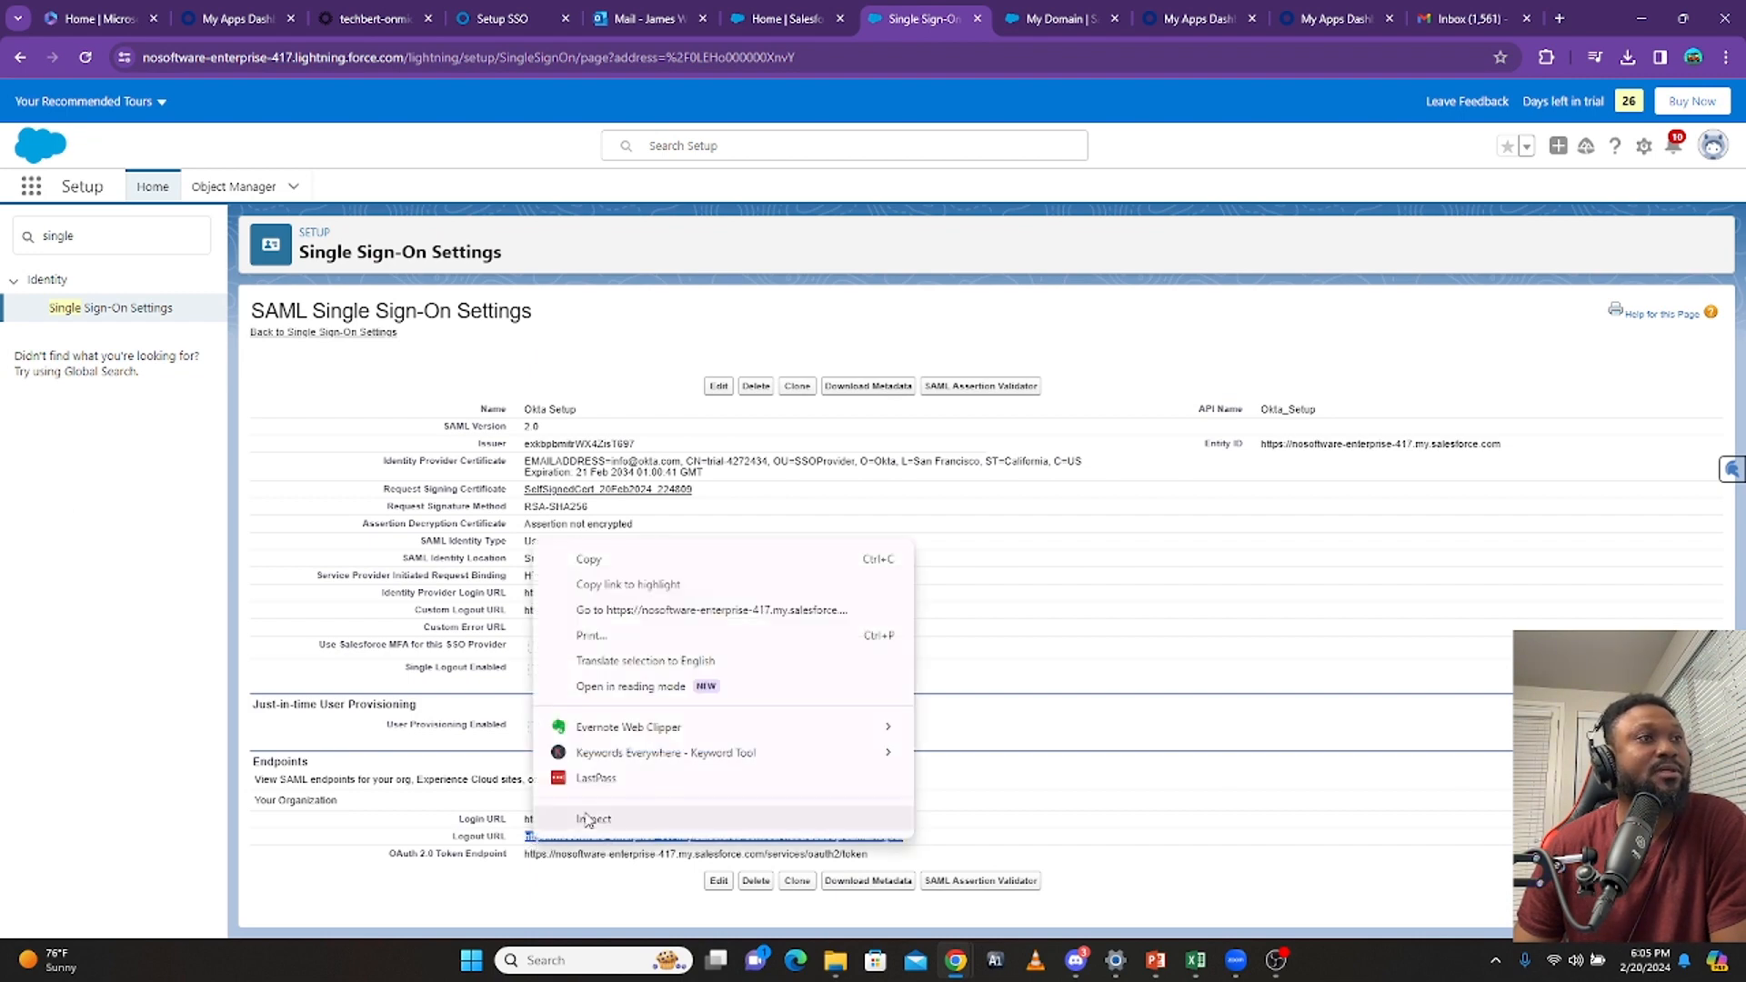
click(634, 560)
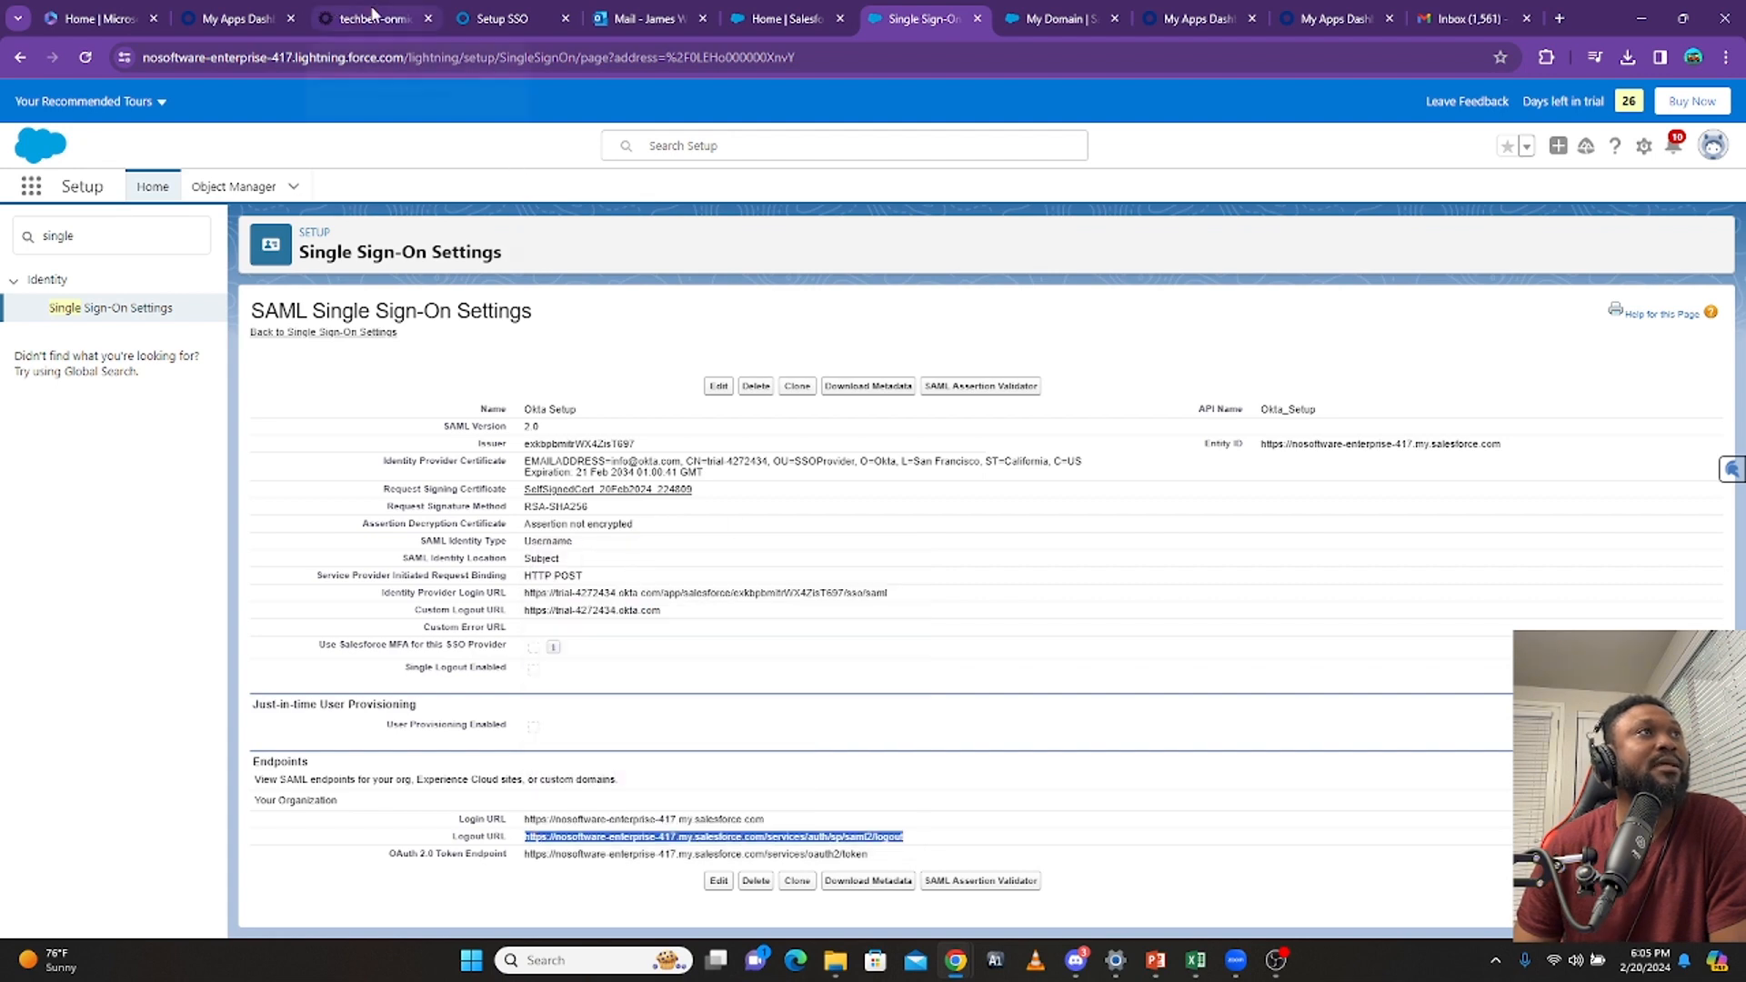
click(372, 13)
click(846, 632)
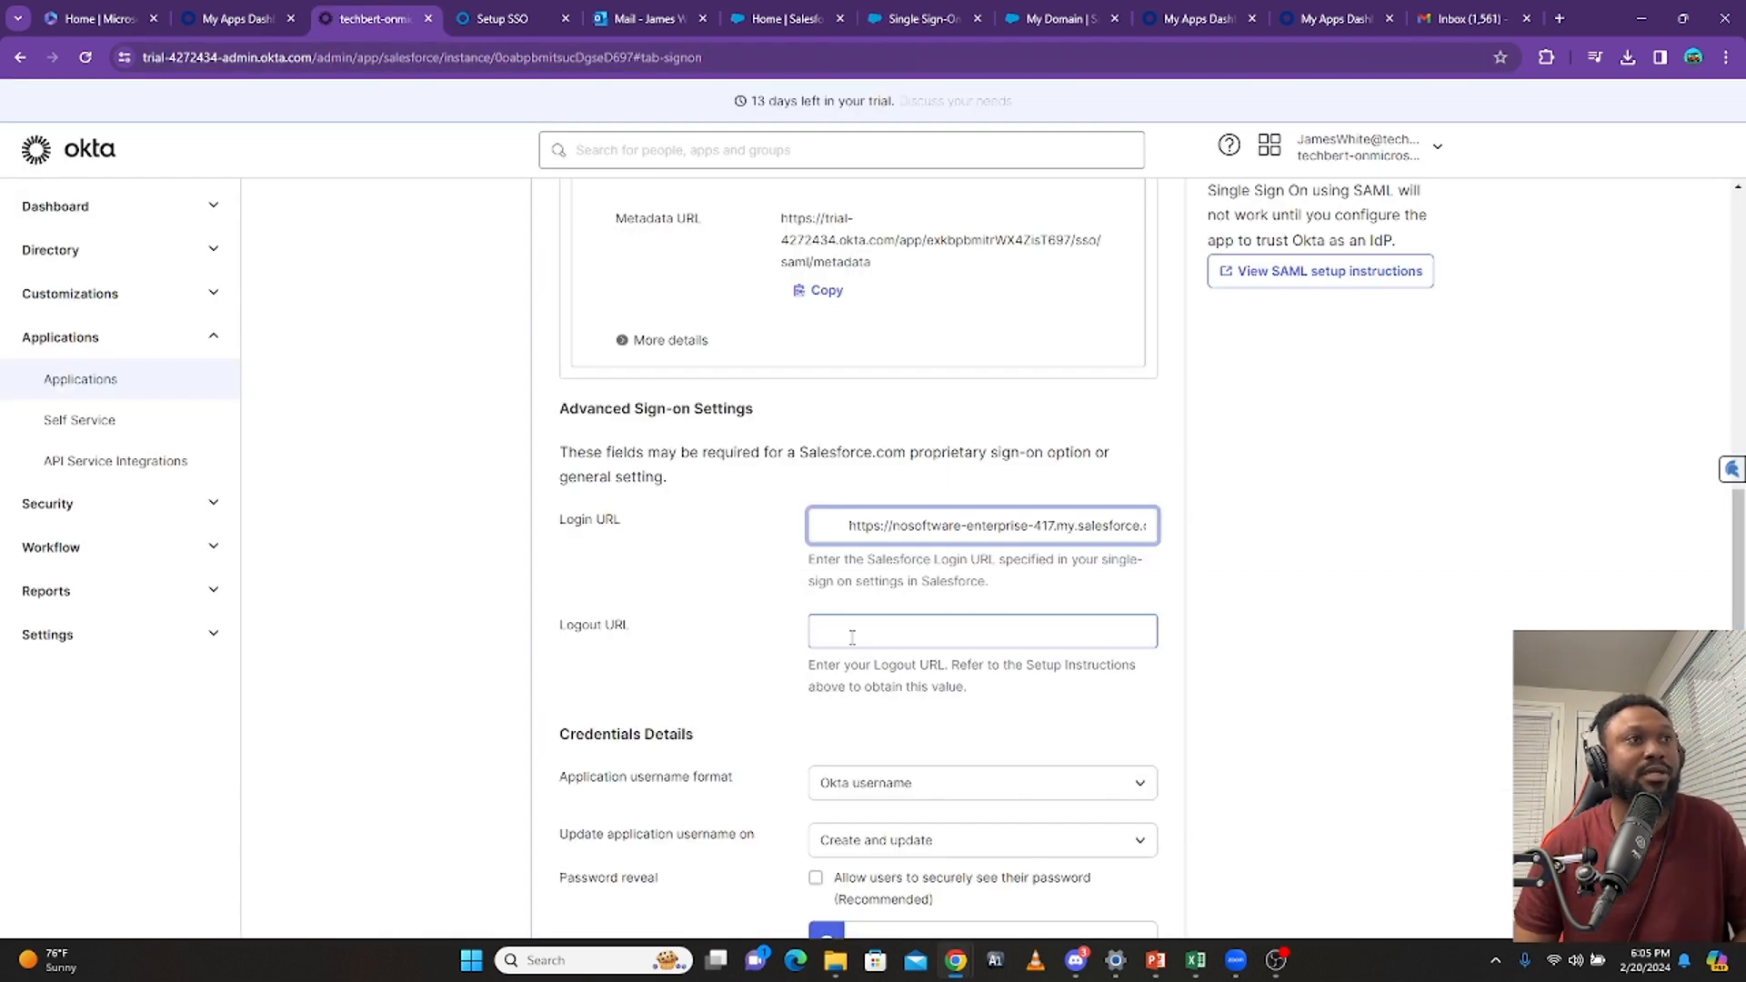
click(847, 632)
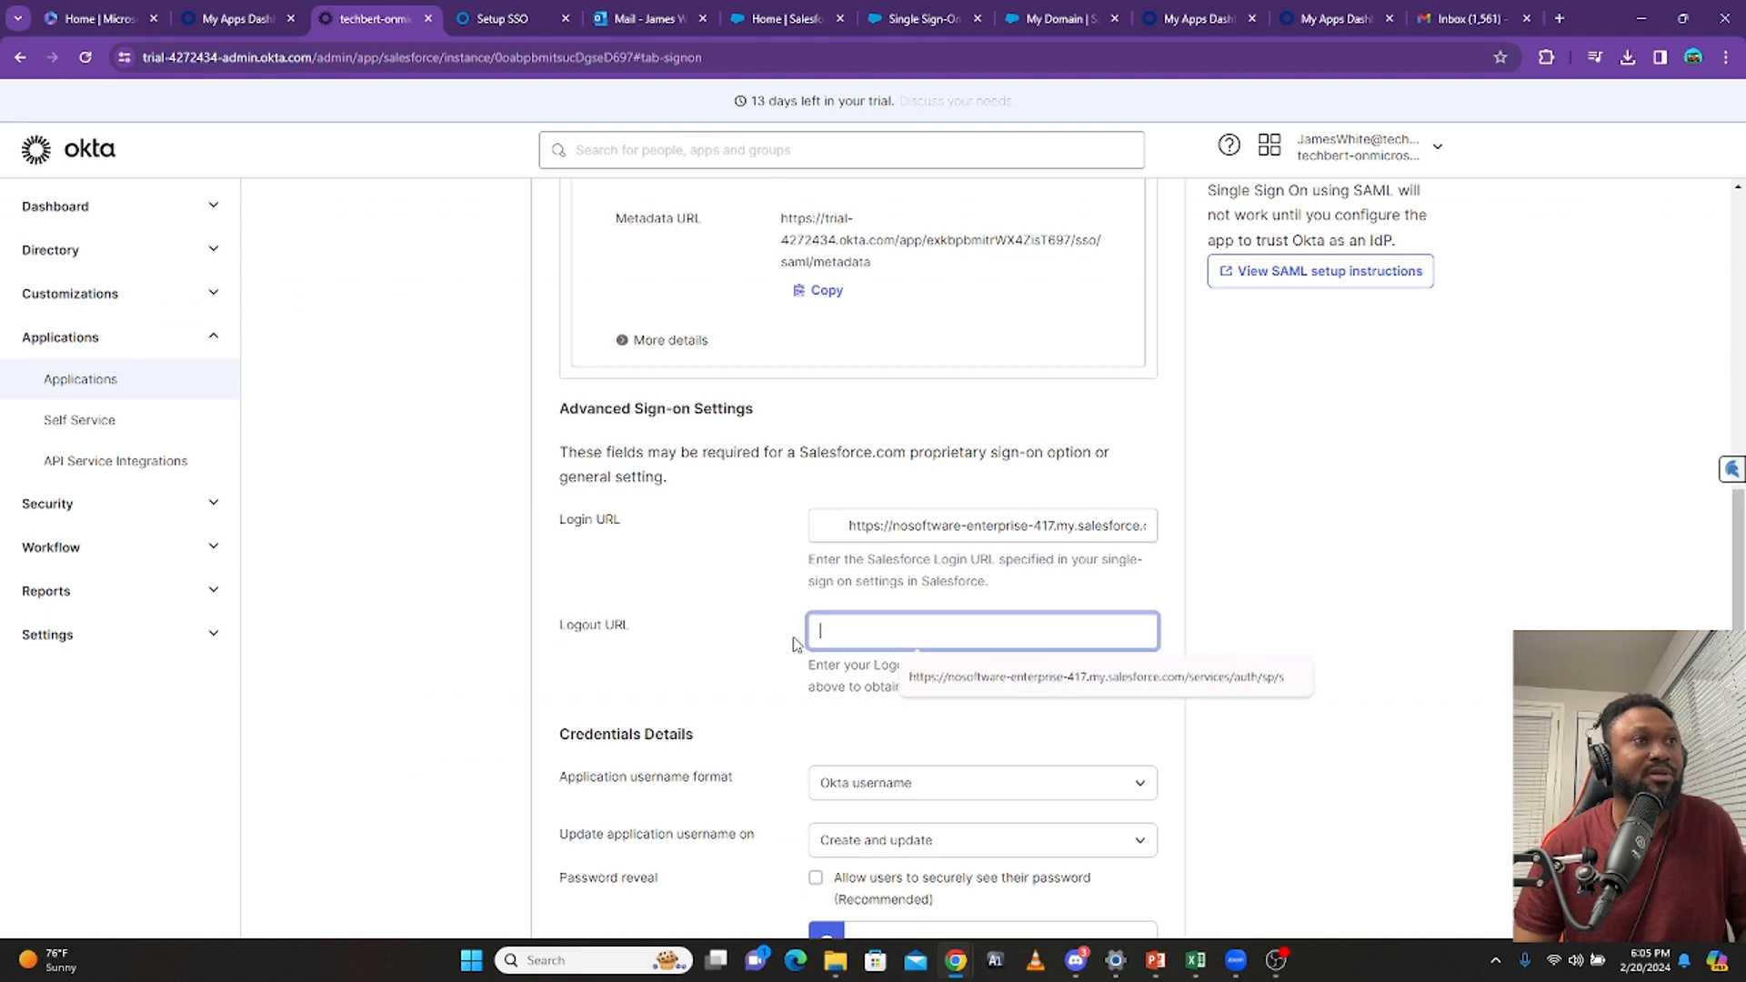
key(ctrl+v)
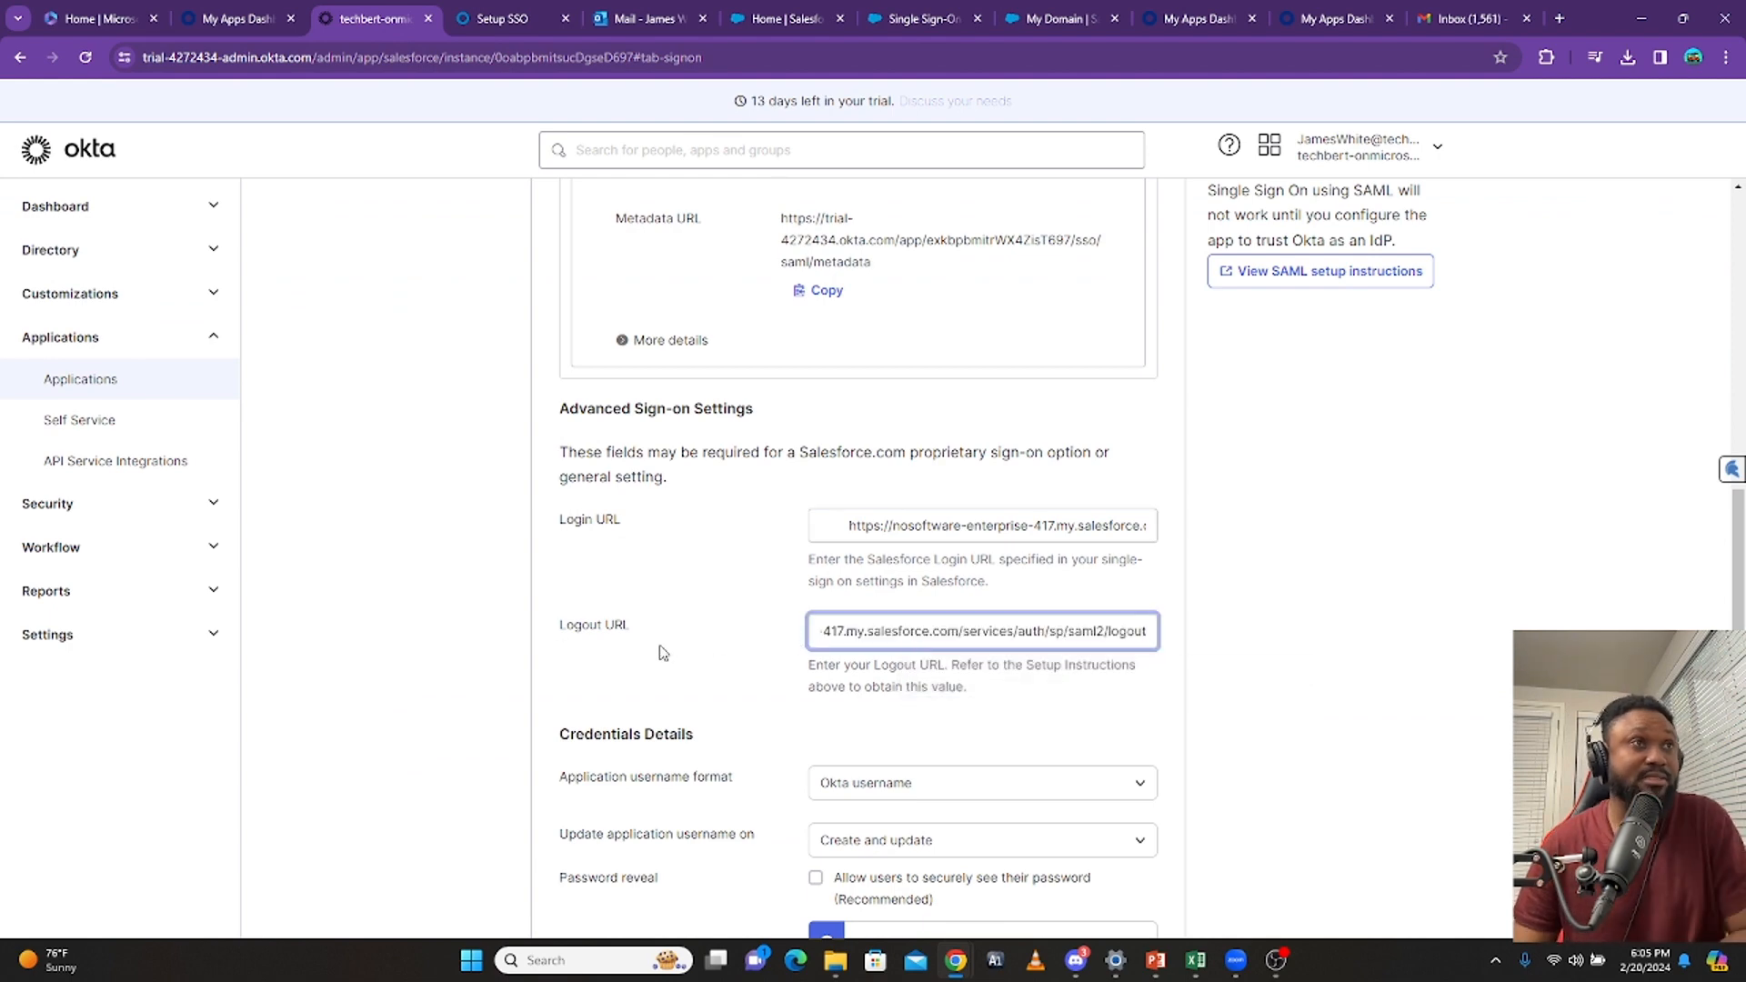
scroll(1000, 793, down, 5)
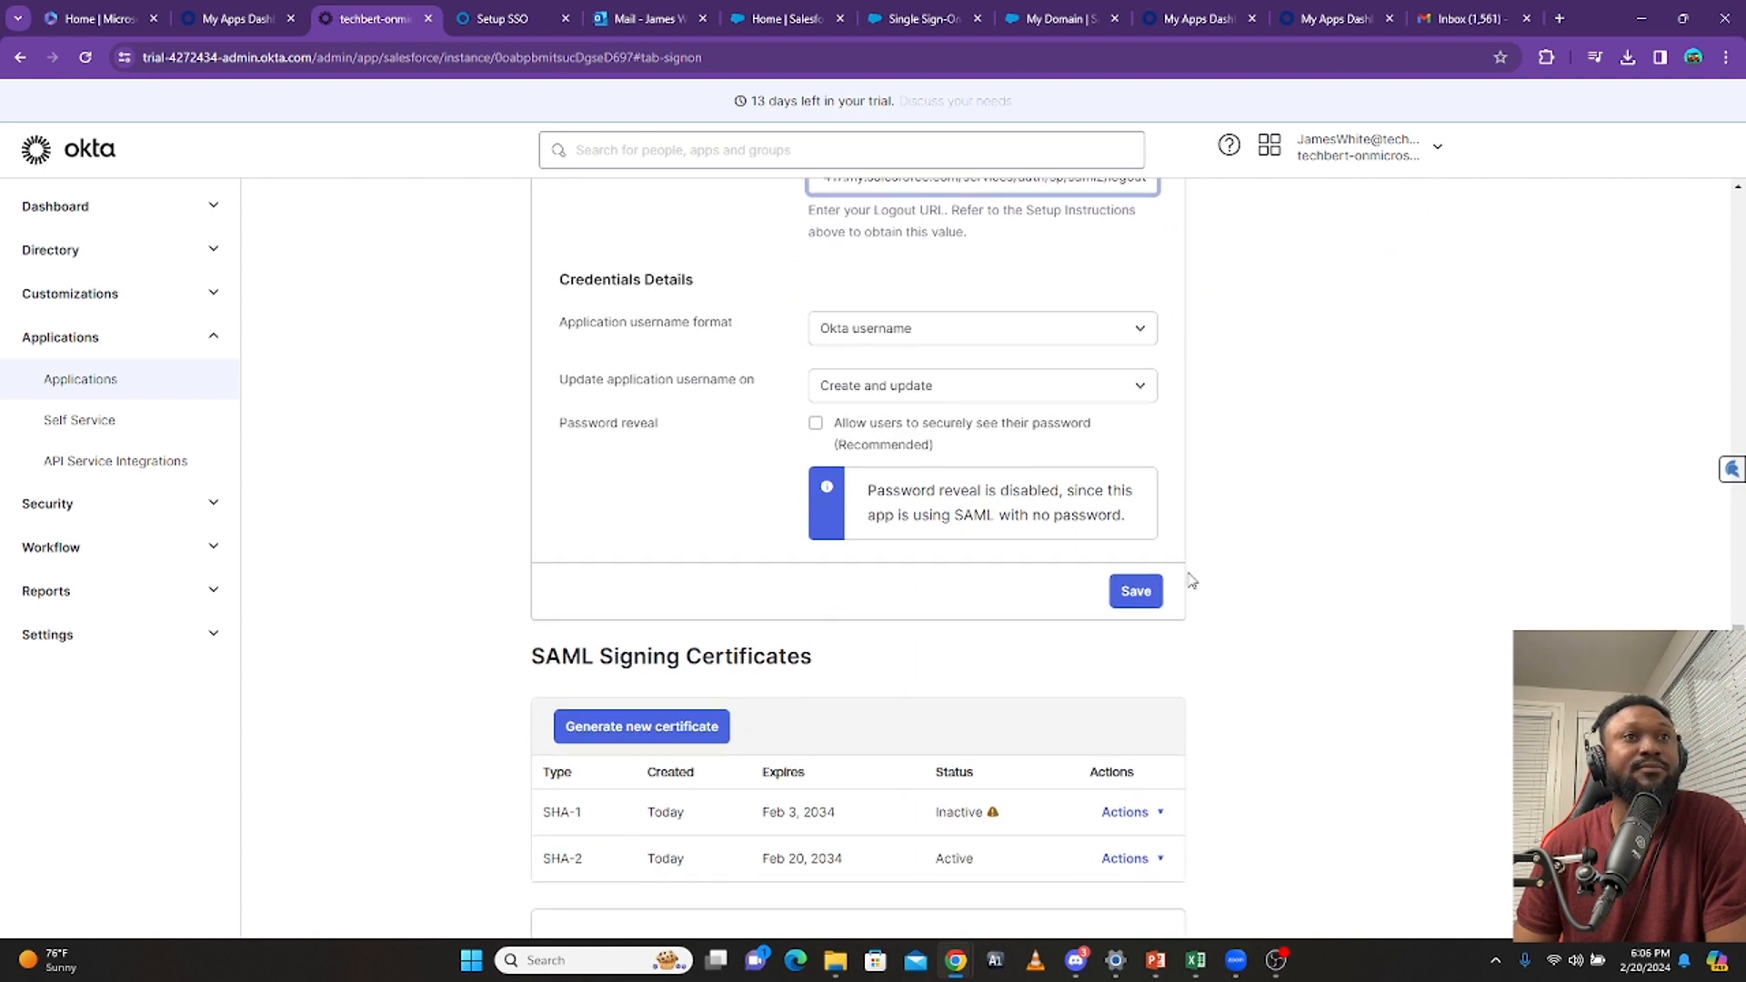
click(1136, 592)
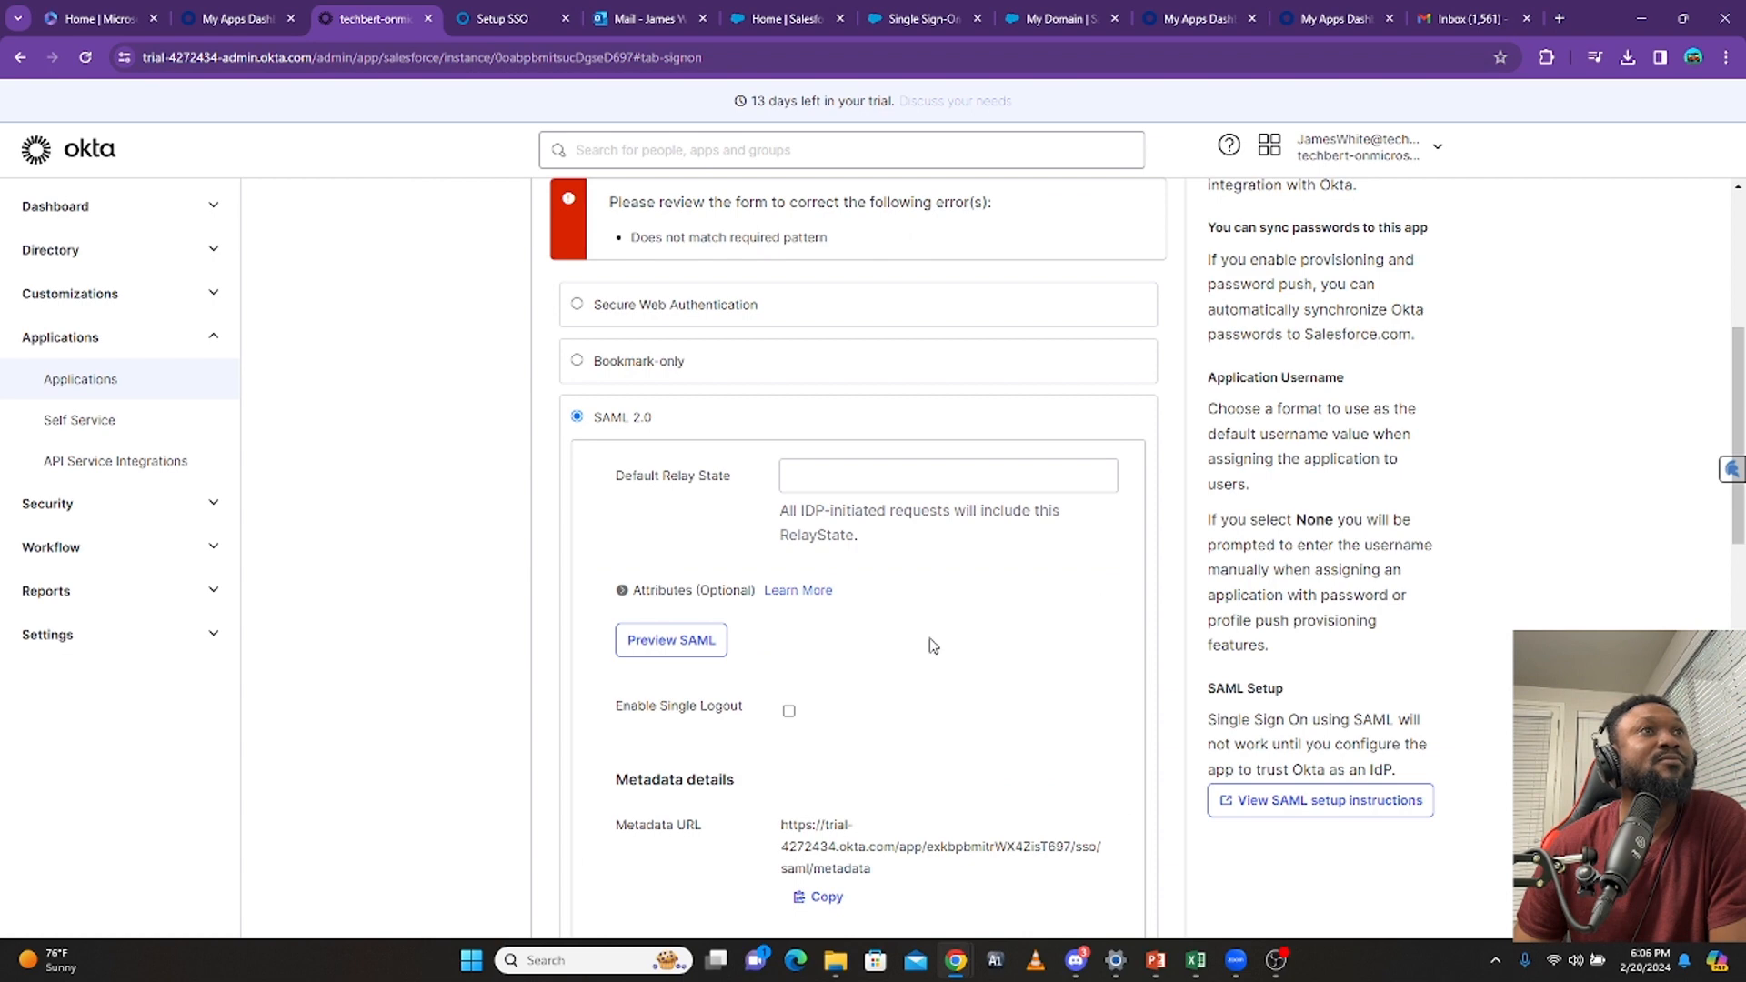
Remove the leading spaces from the Login URL in the Advanced Sign-on Settings and save the settings
scroll(955, 691, up, 4)
scroll(976, 727, down, 5)
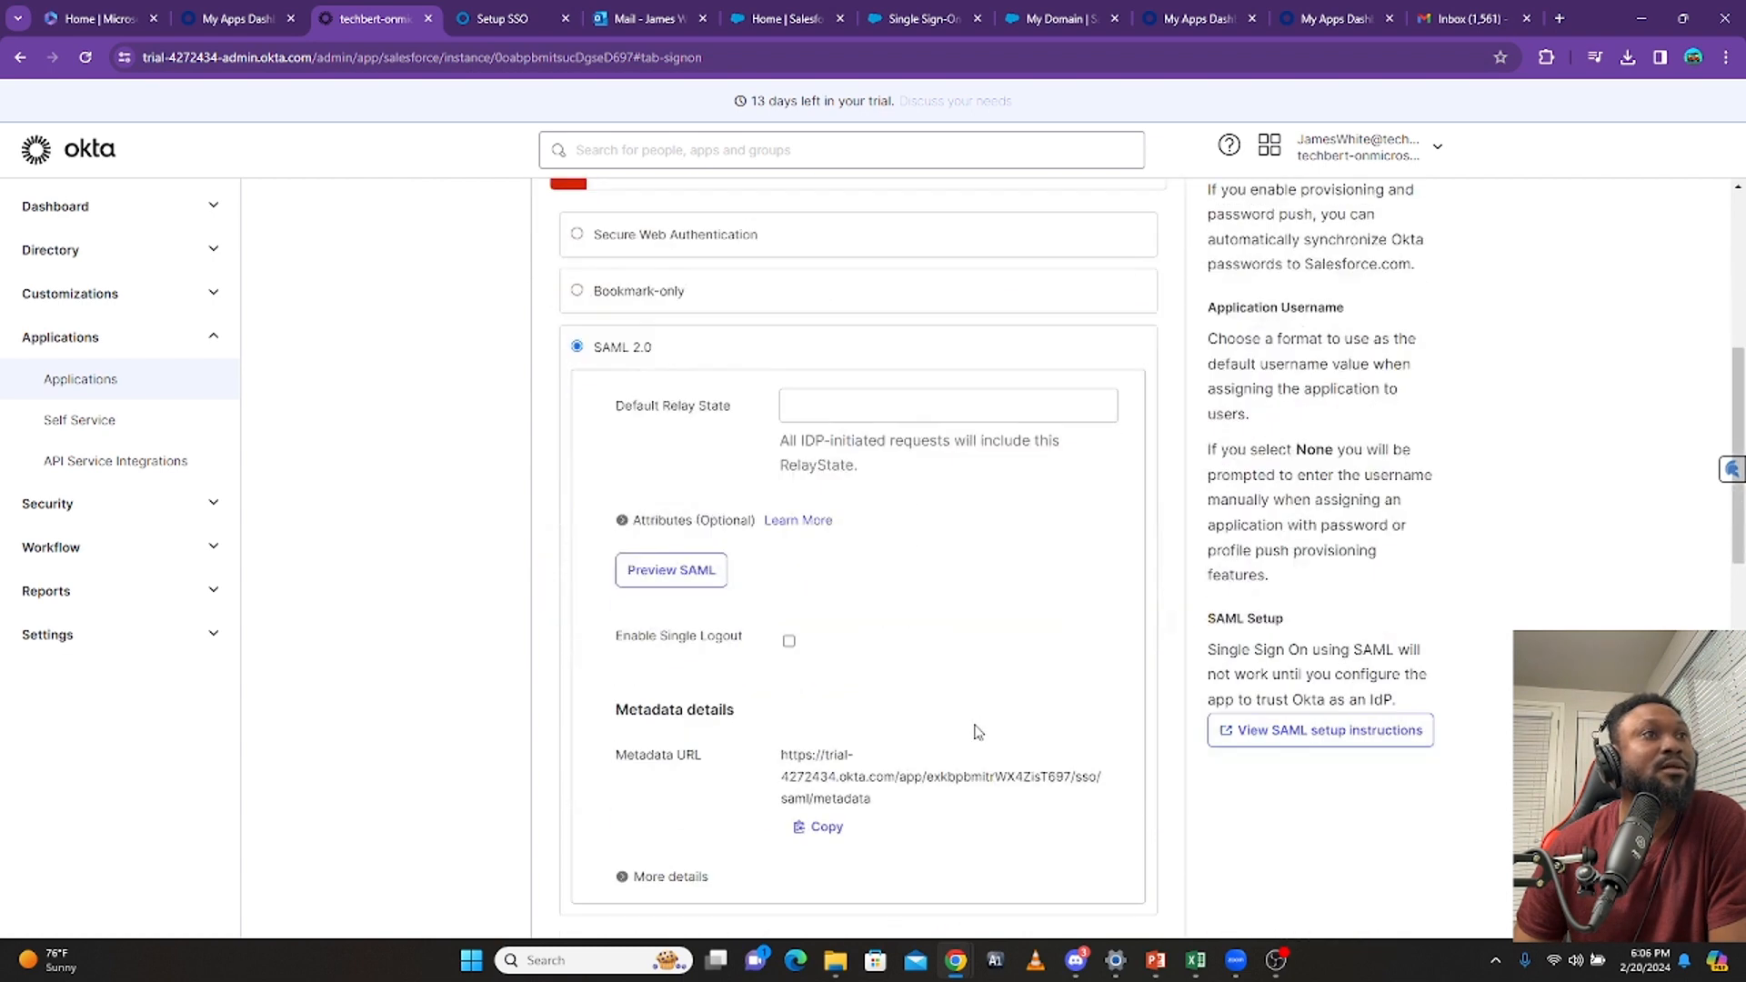
scroll(975, 732, down, 5)
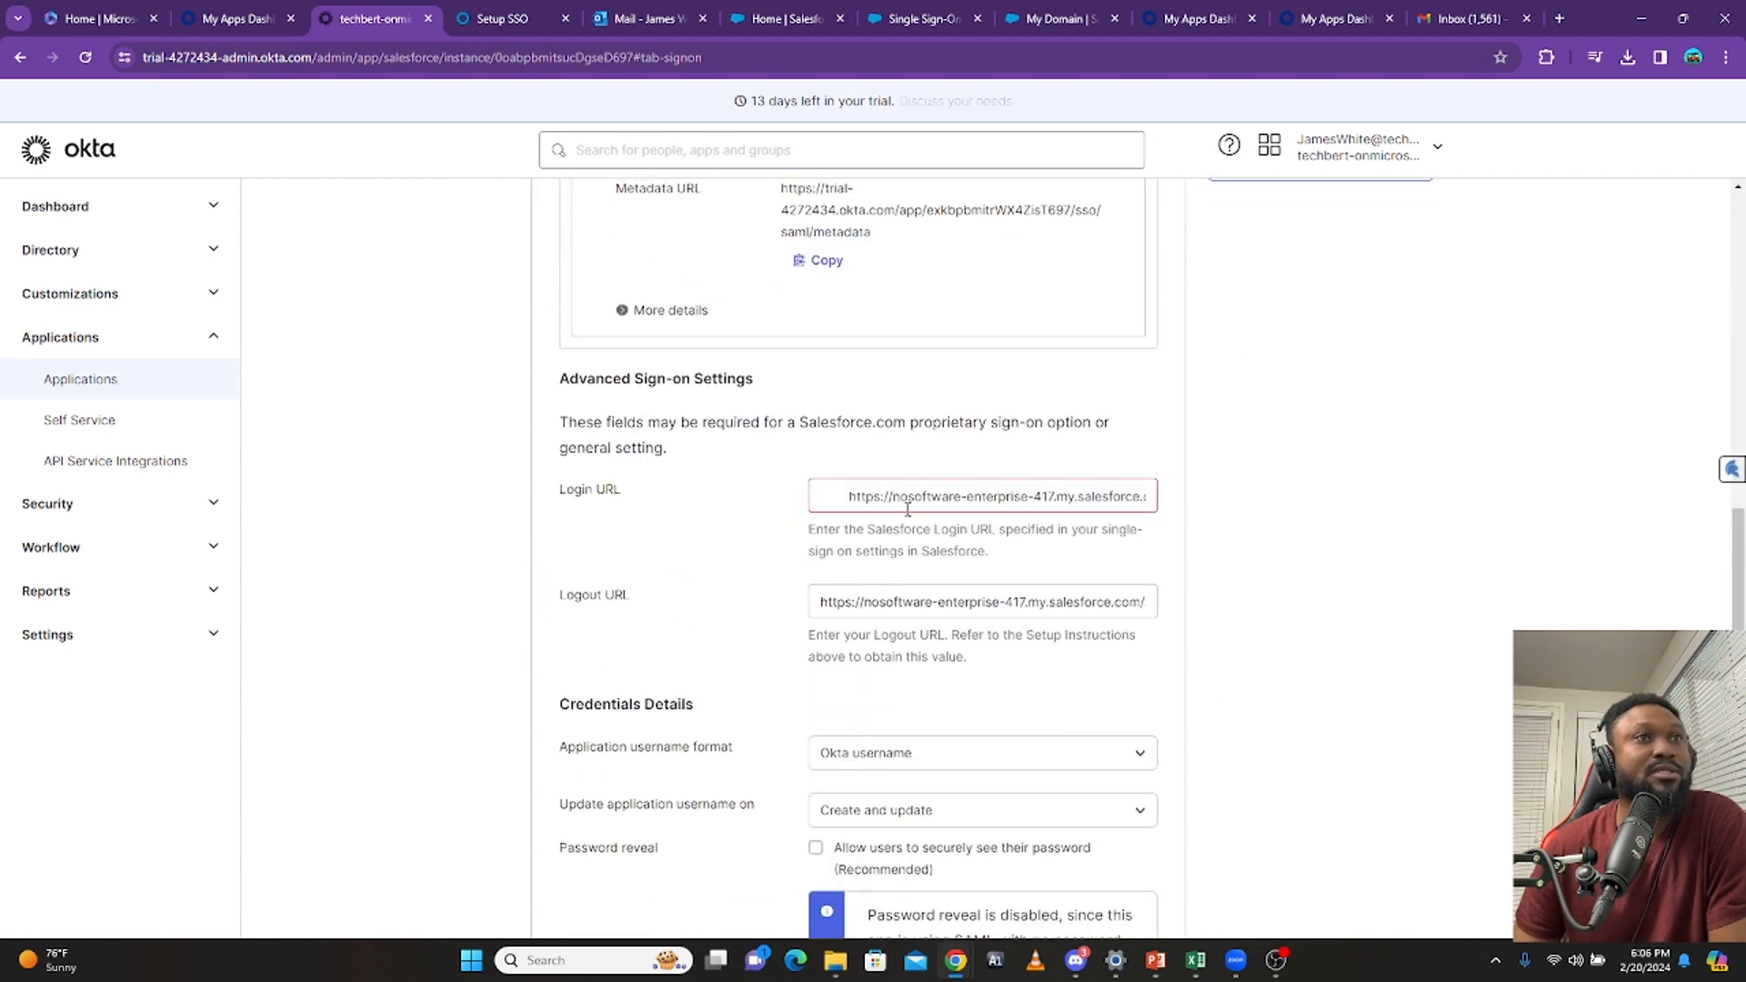
click(849, 498)
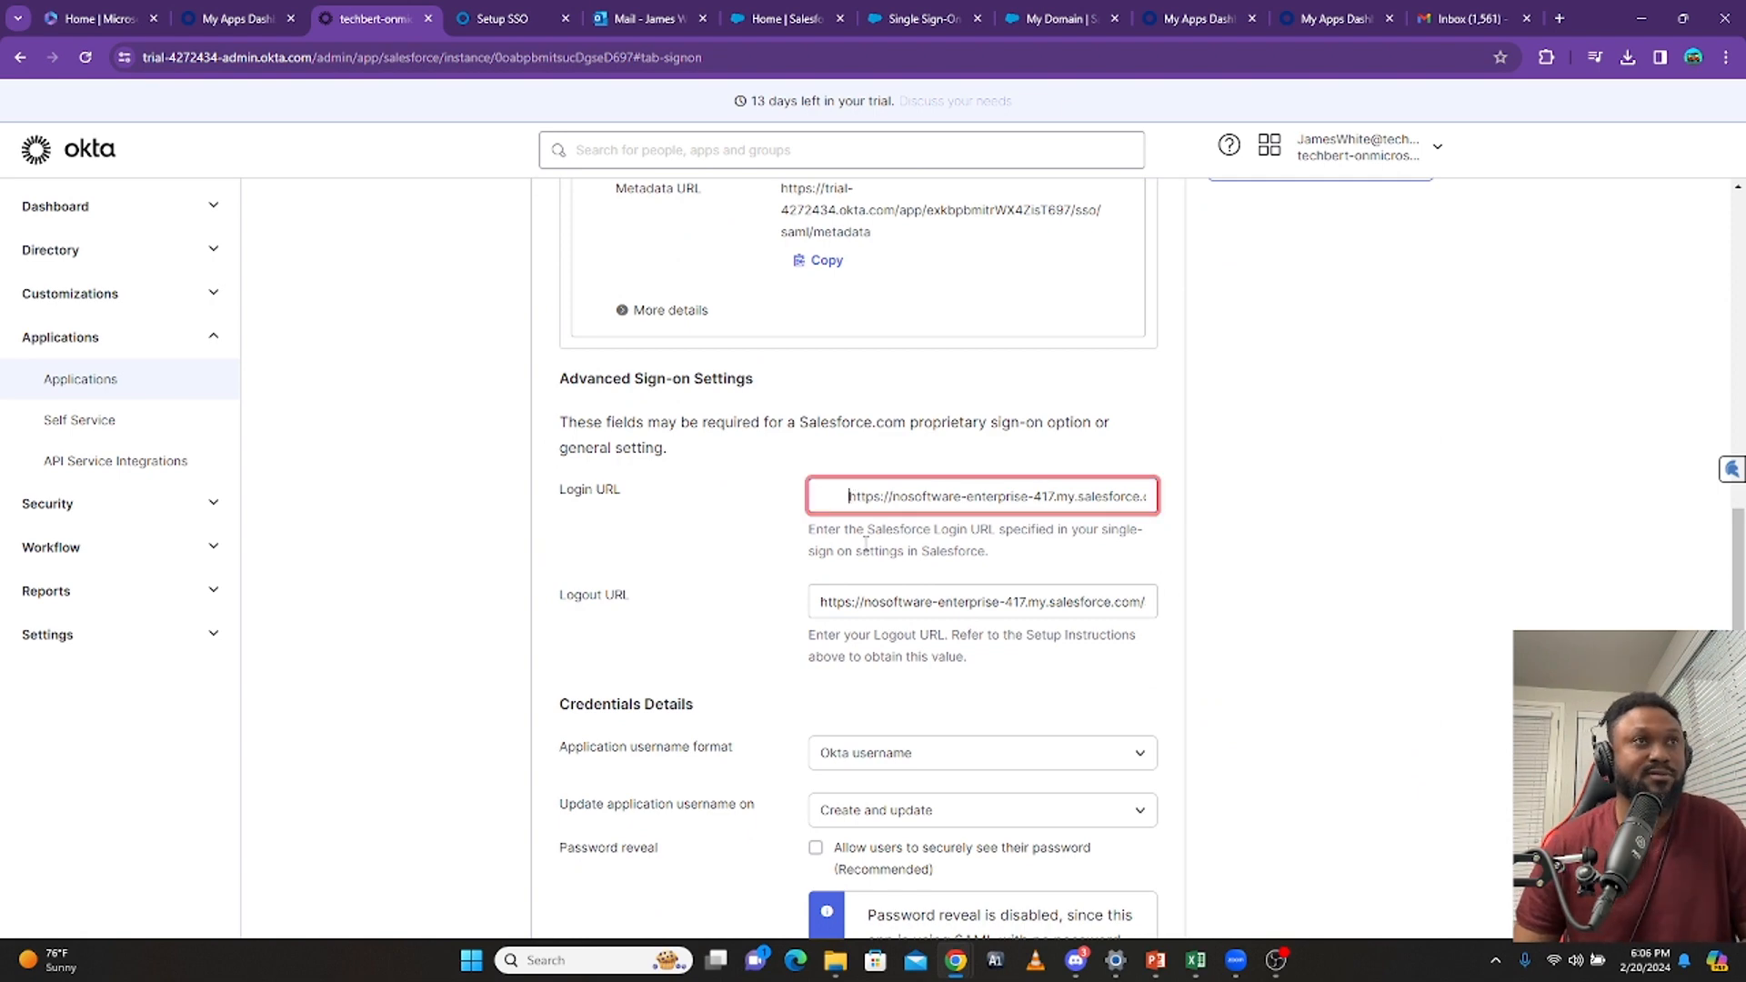
key(BackSpace)
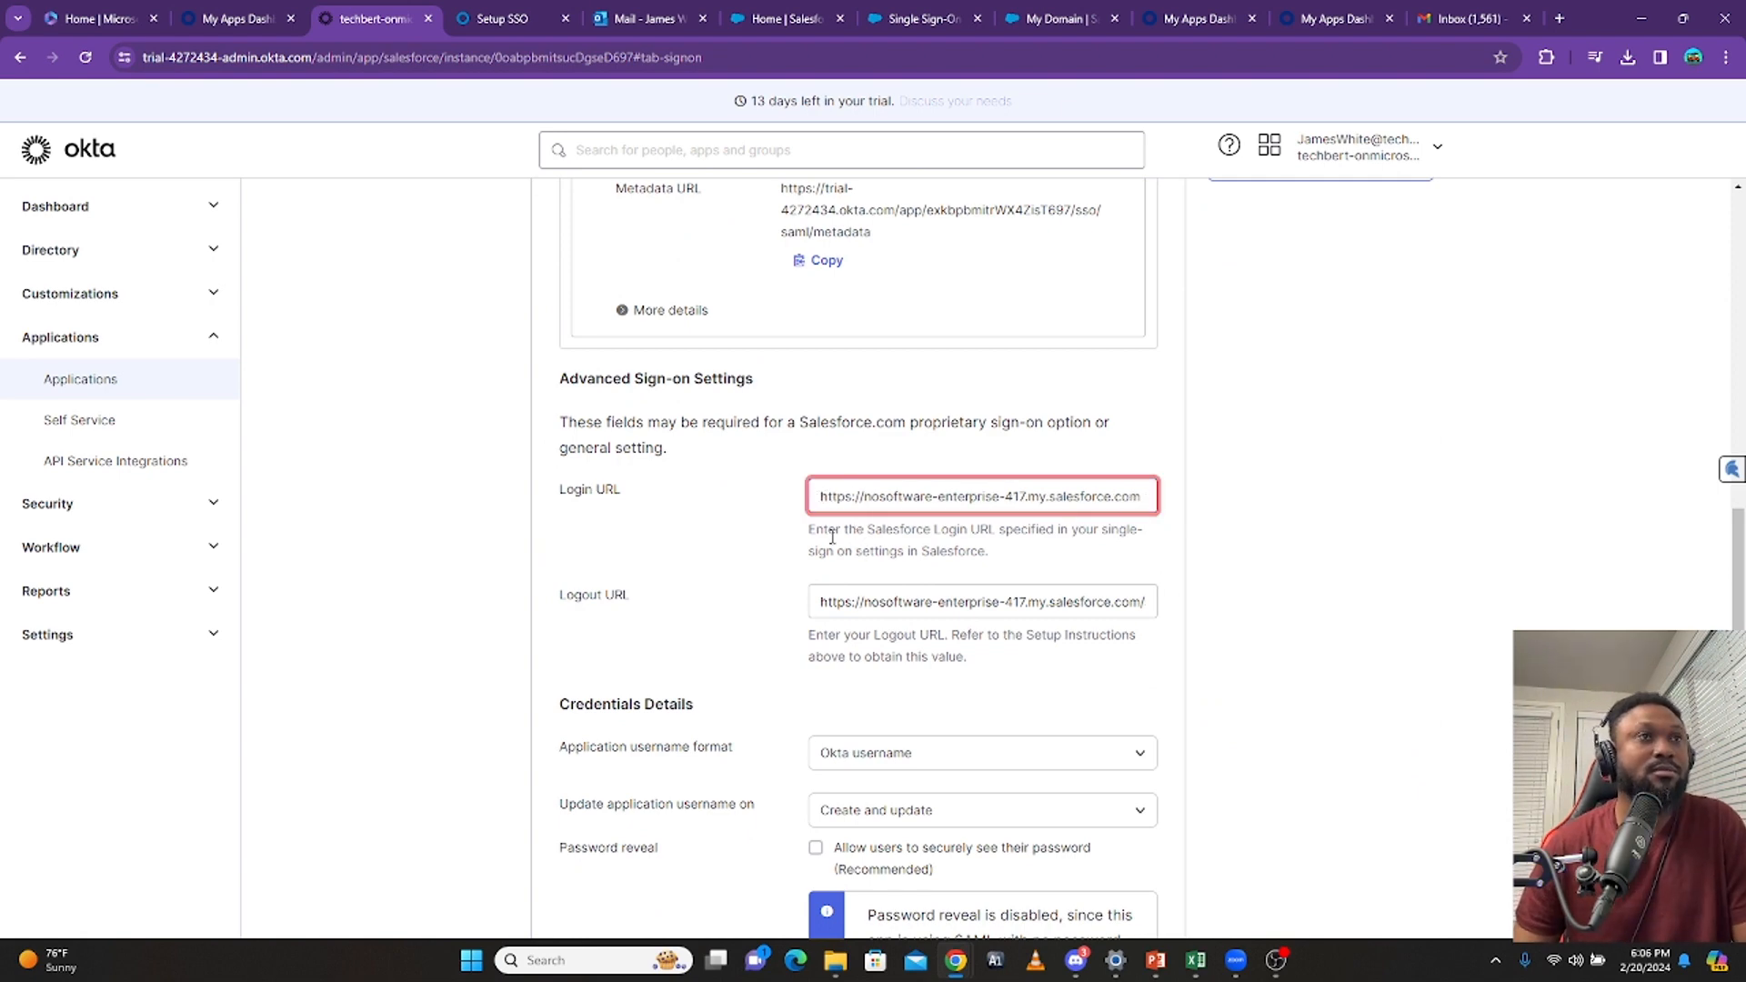
scroll(858, 686, down, 6)
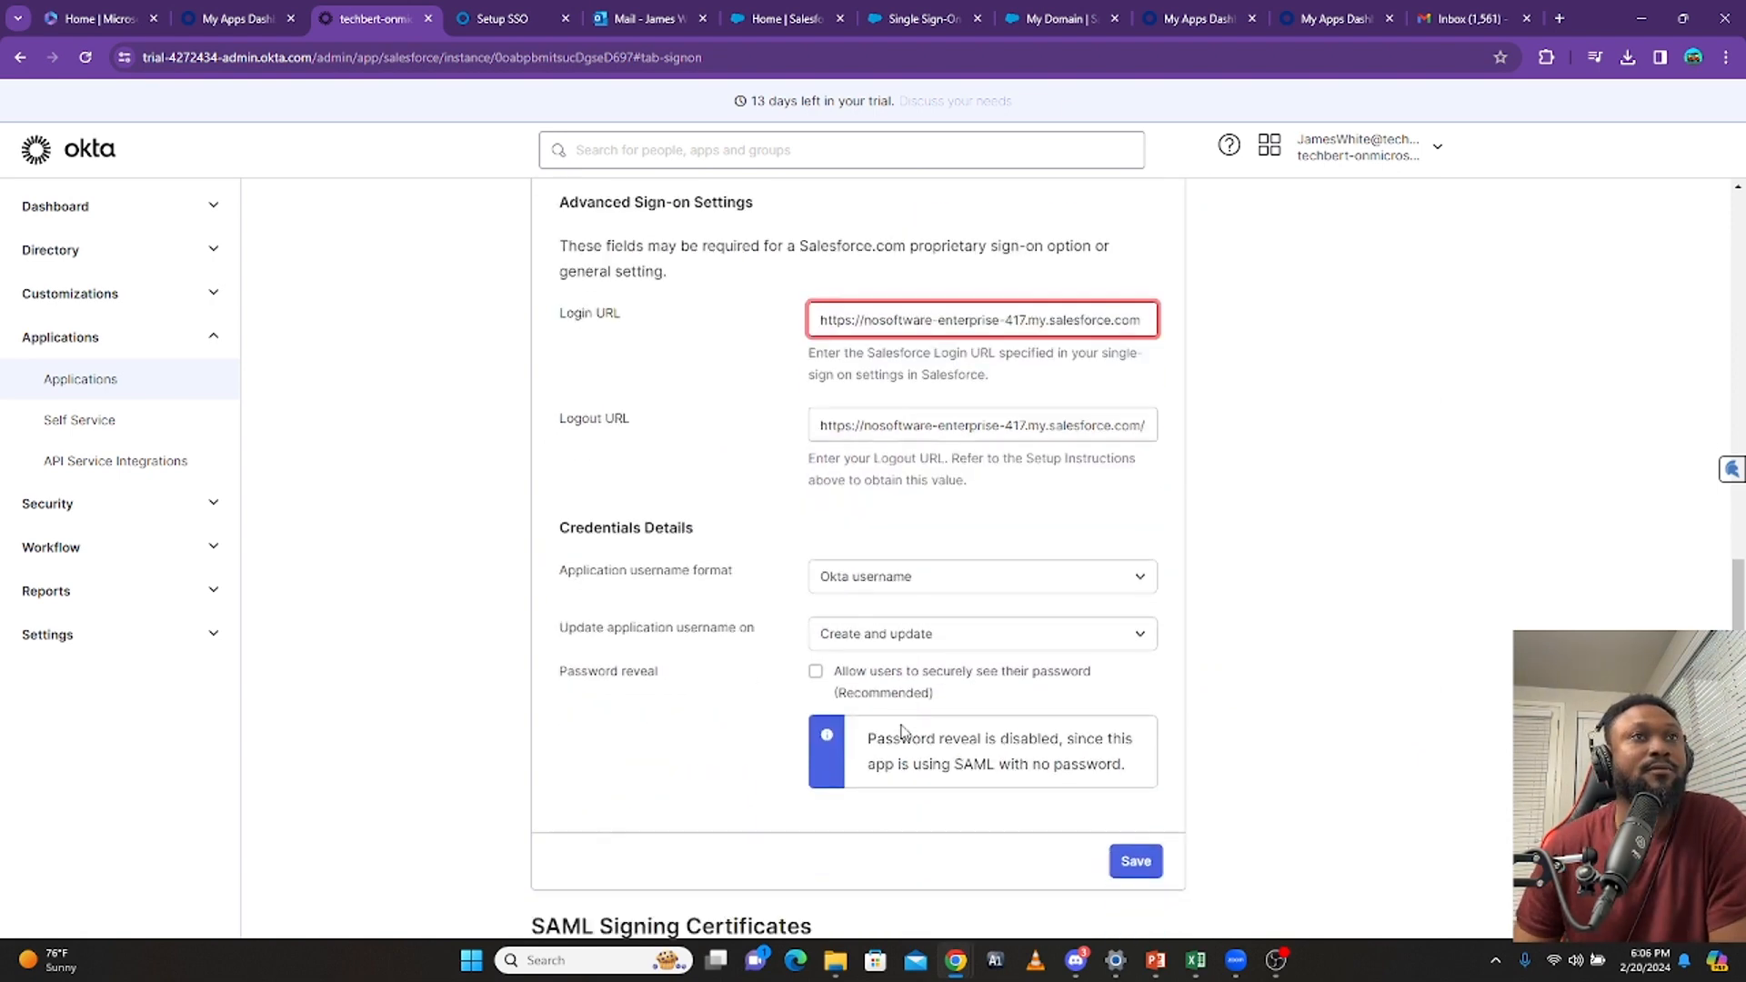
click(1120, 496)
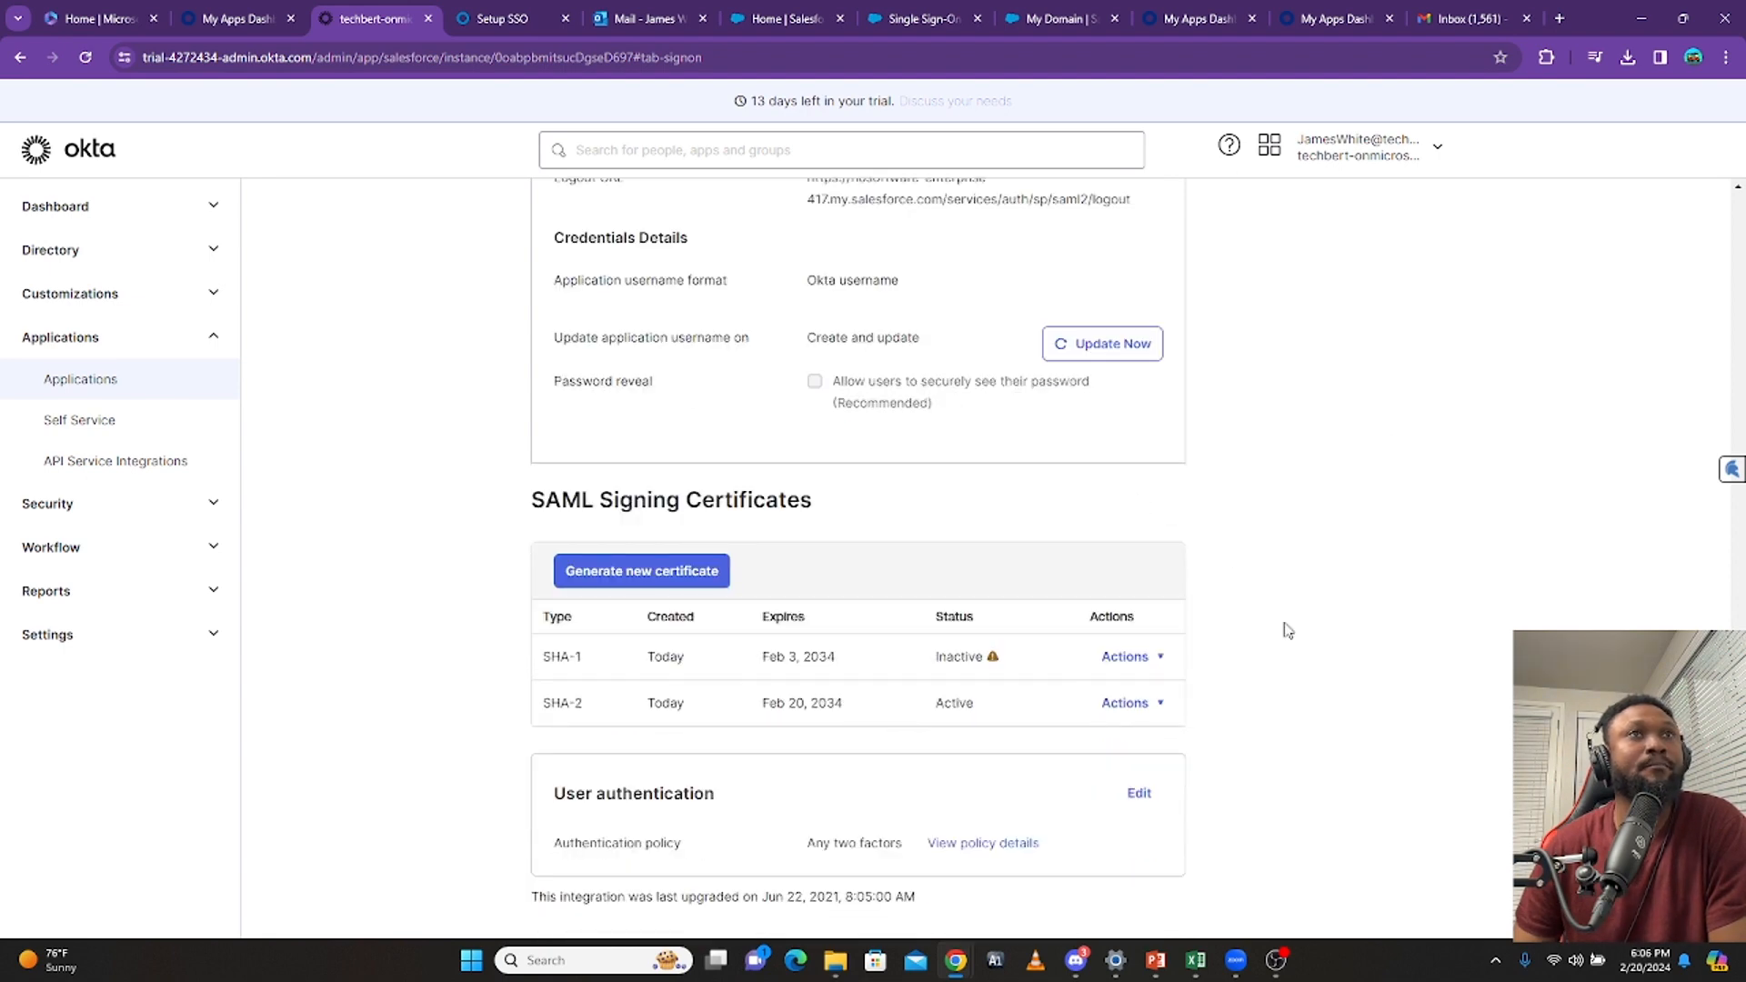
Assign the Salesforce.com app to the signed-in administrator's own user account, keeping the prefilled username
scroll(1288, 631, up, 9)
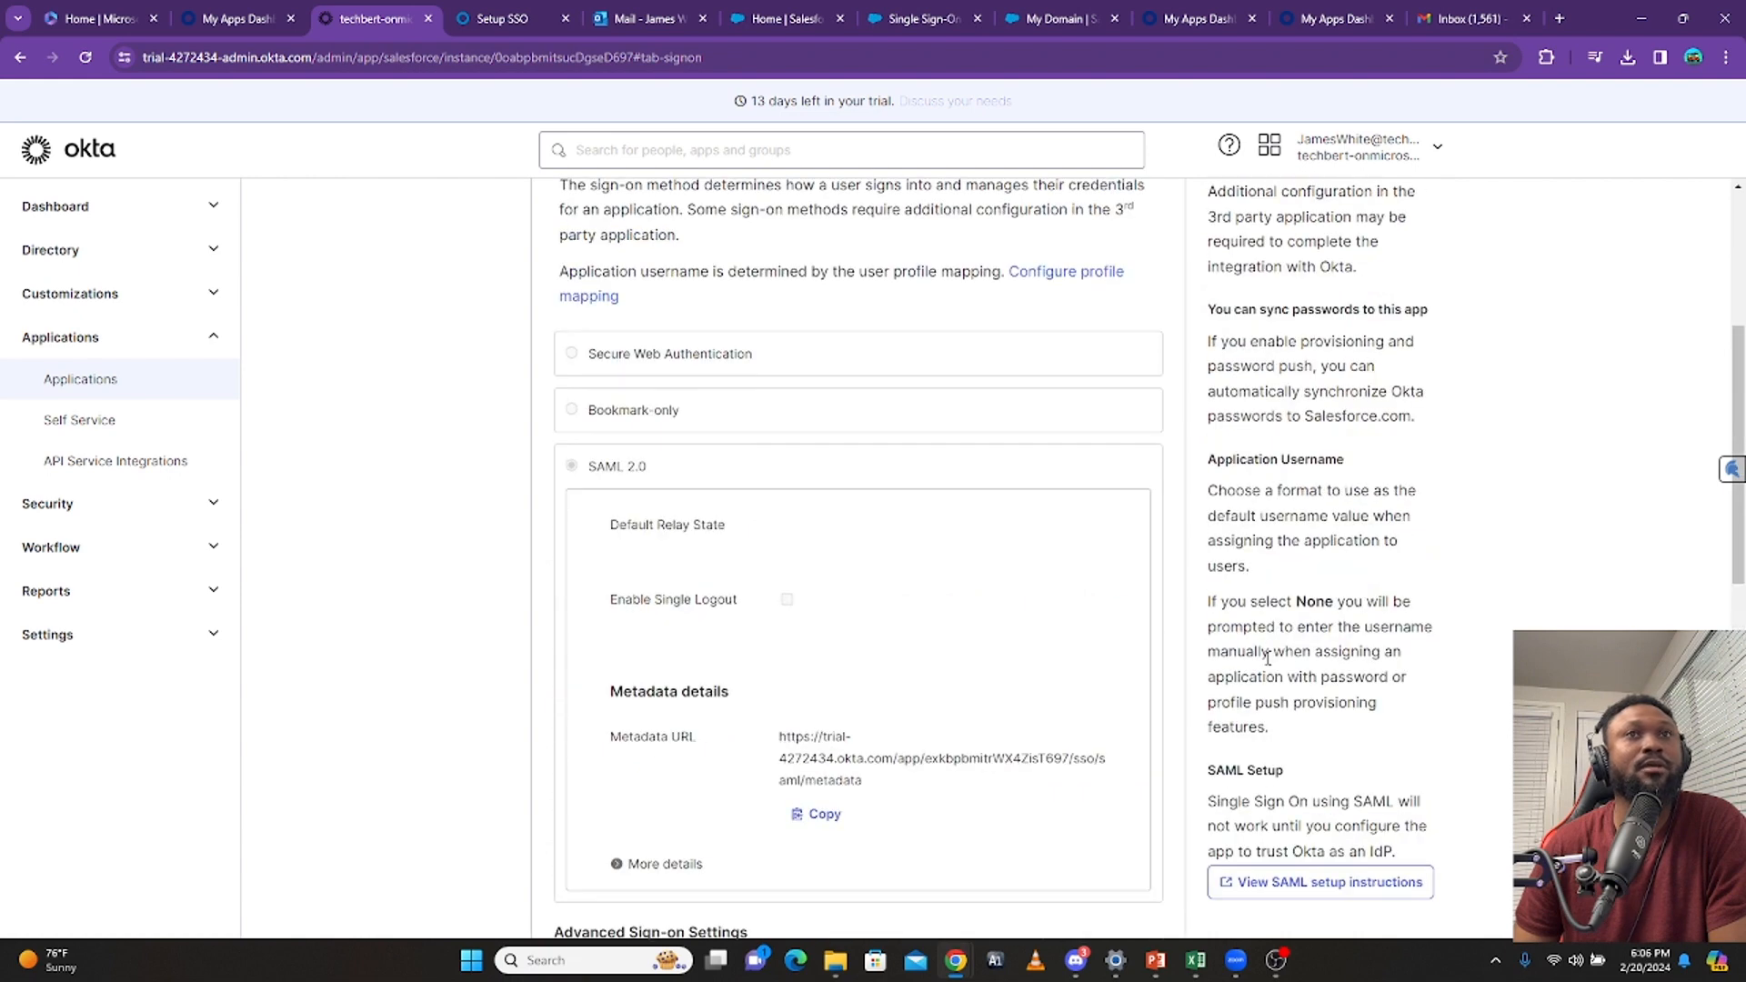
scroll(1267, 661, up, 4)
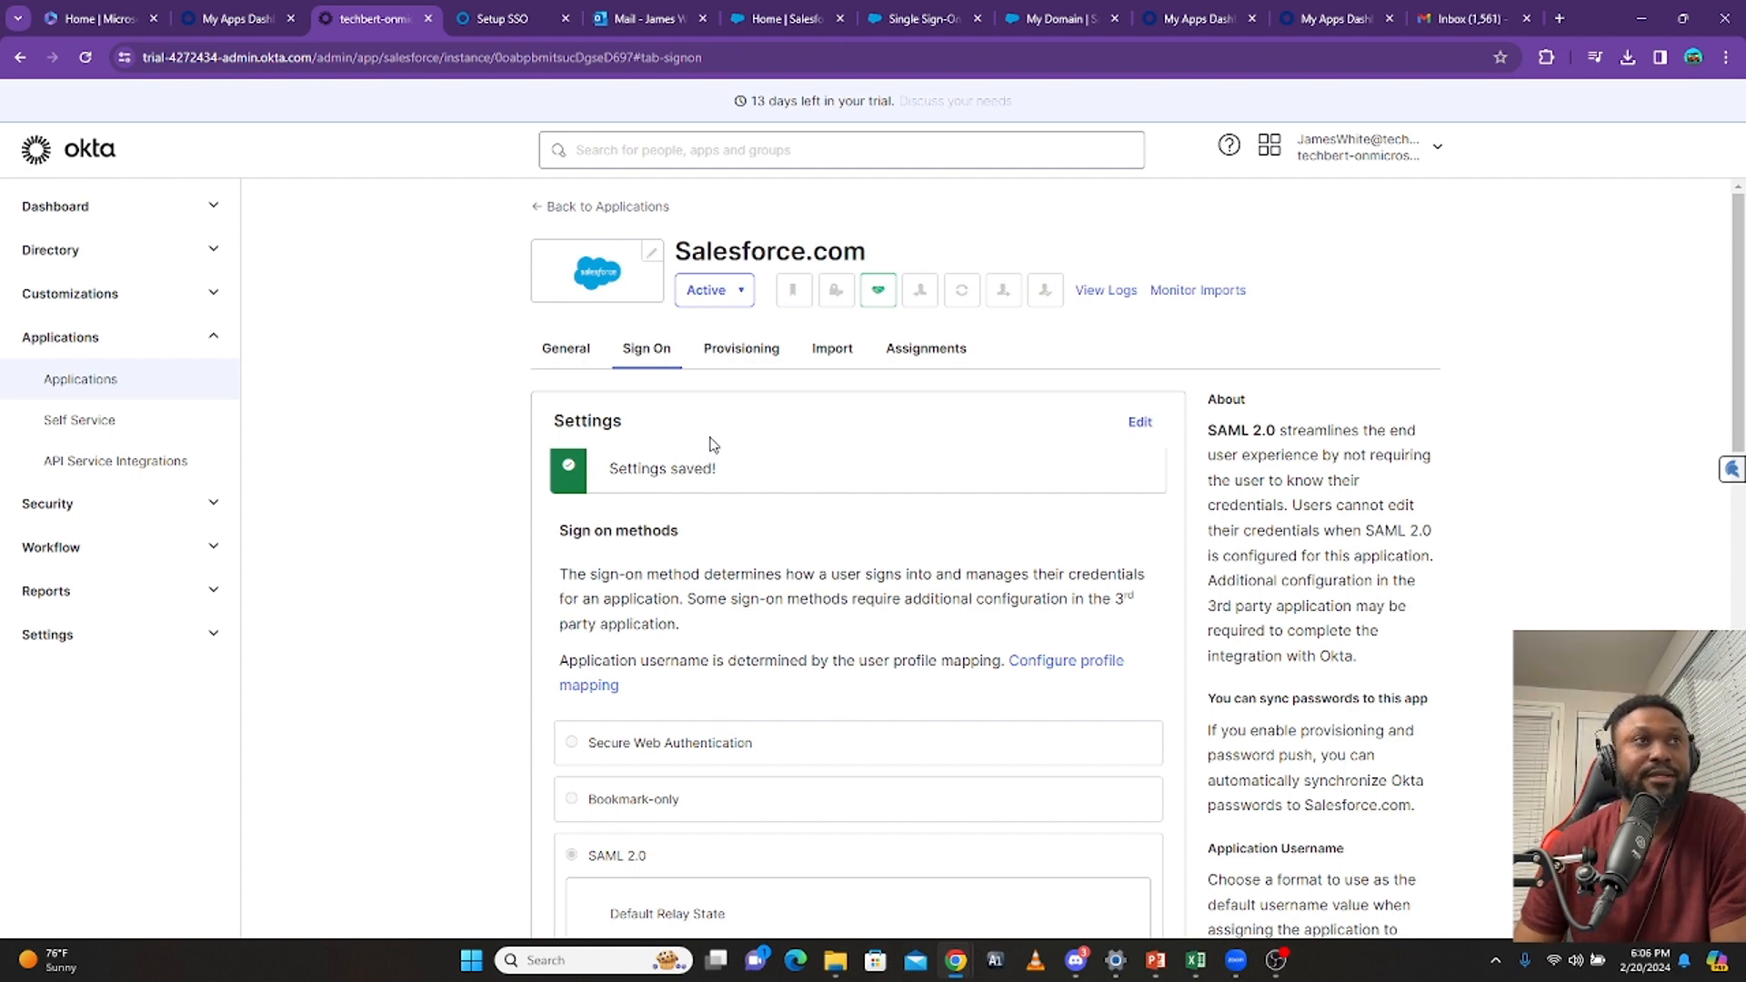
click(910, 346)
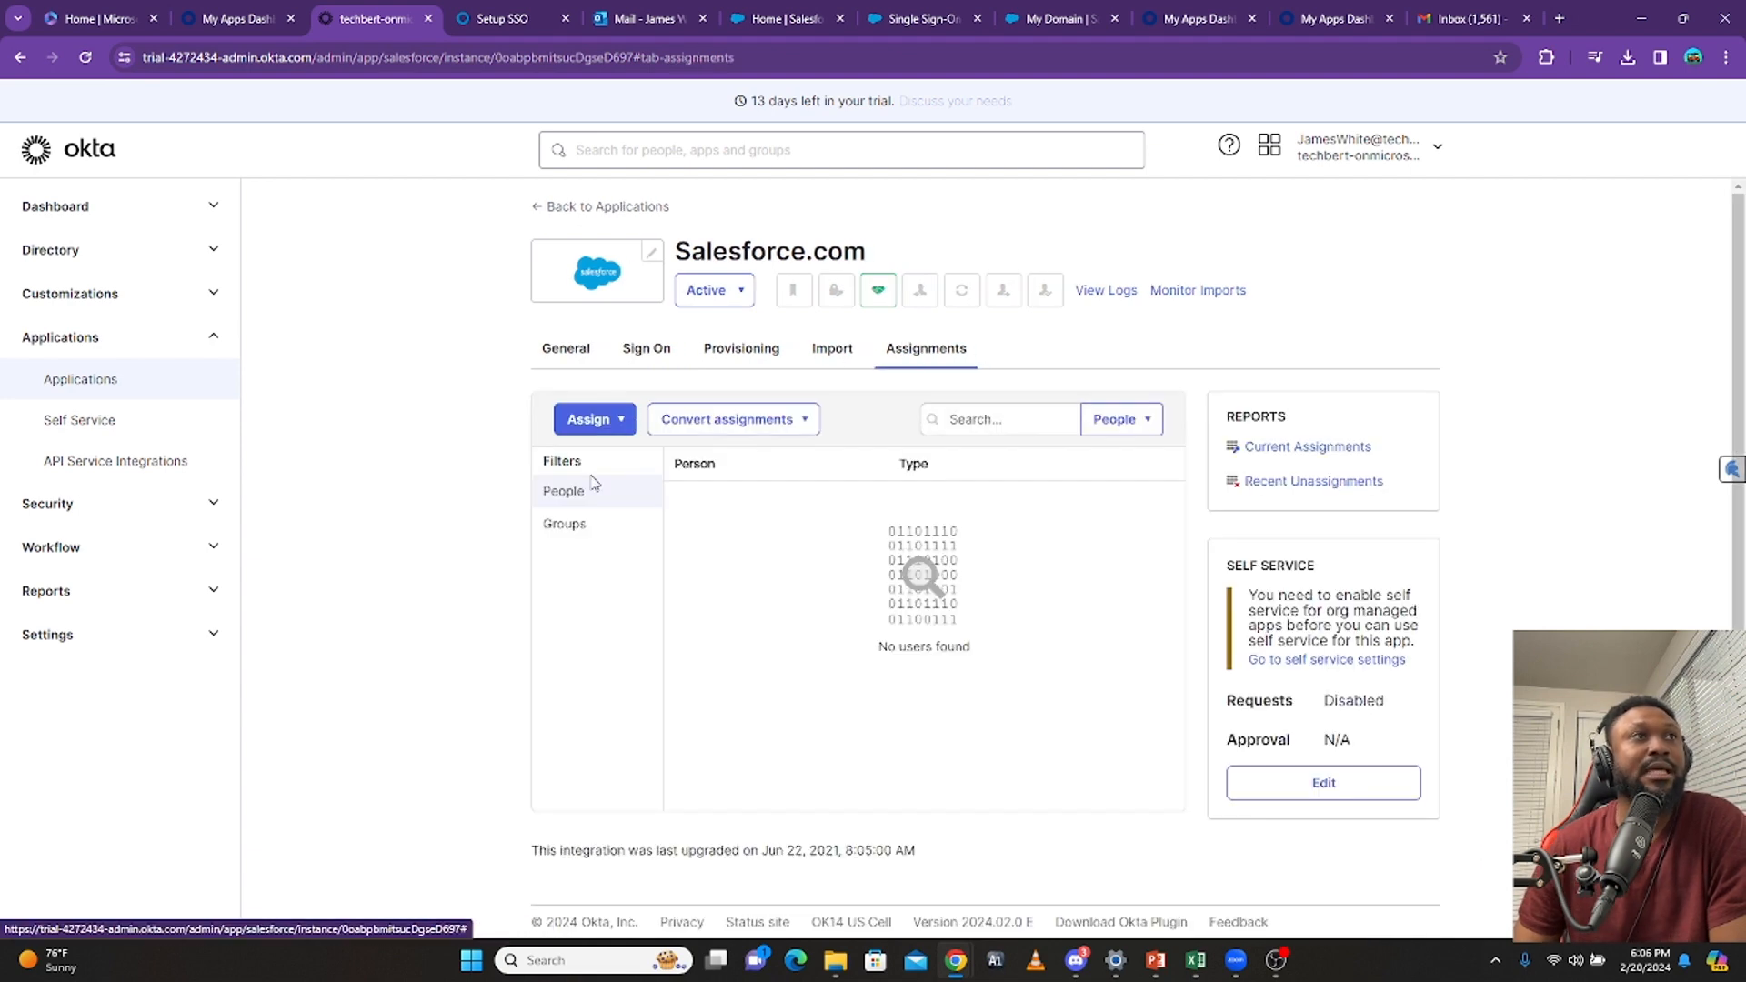
click(614, 425)
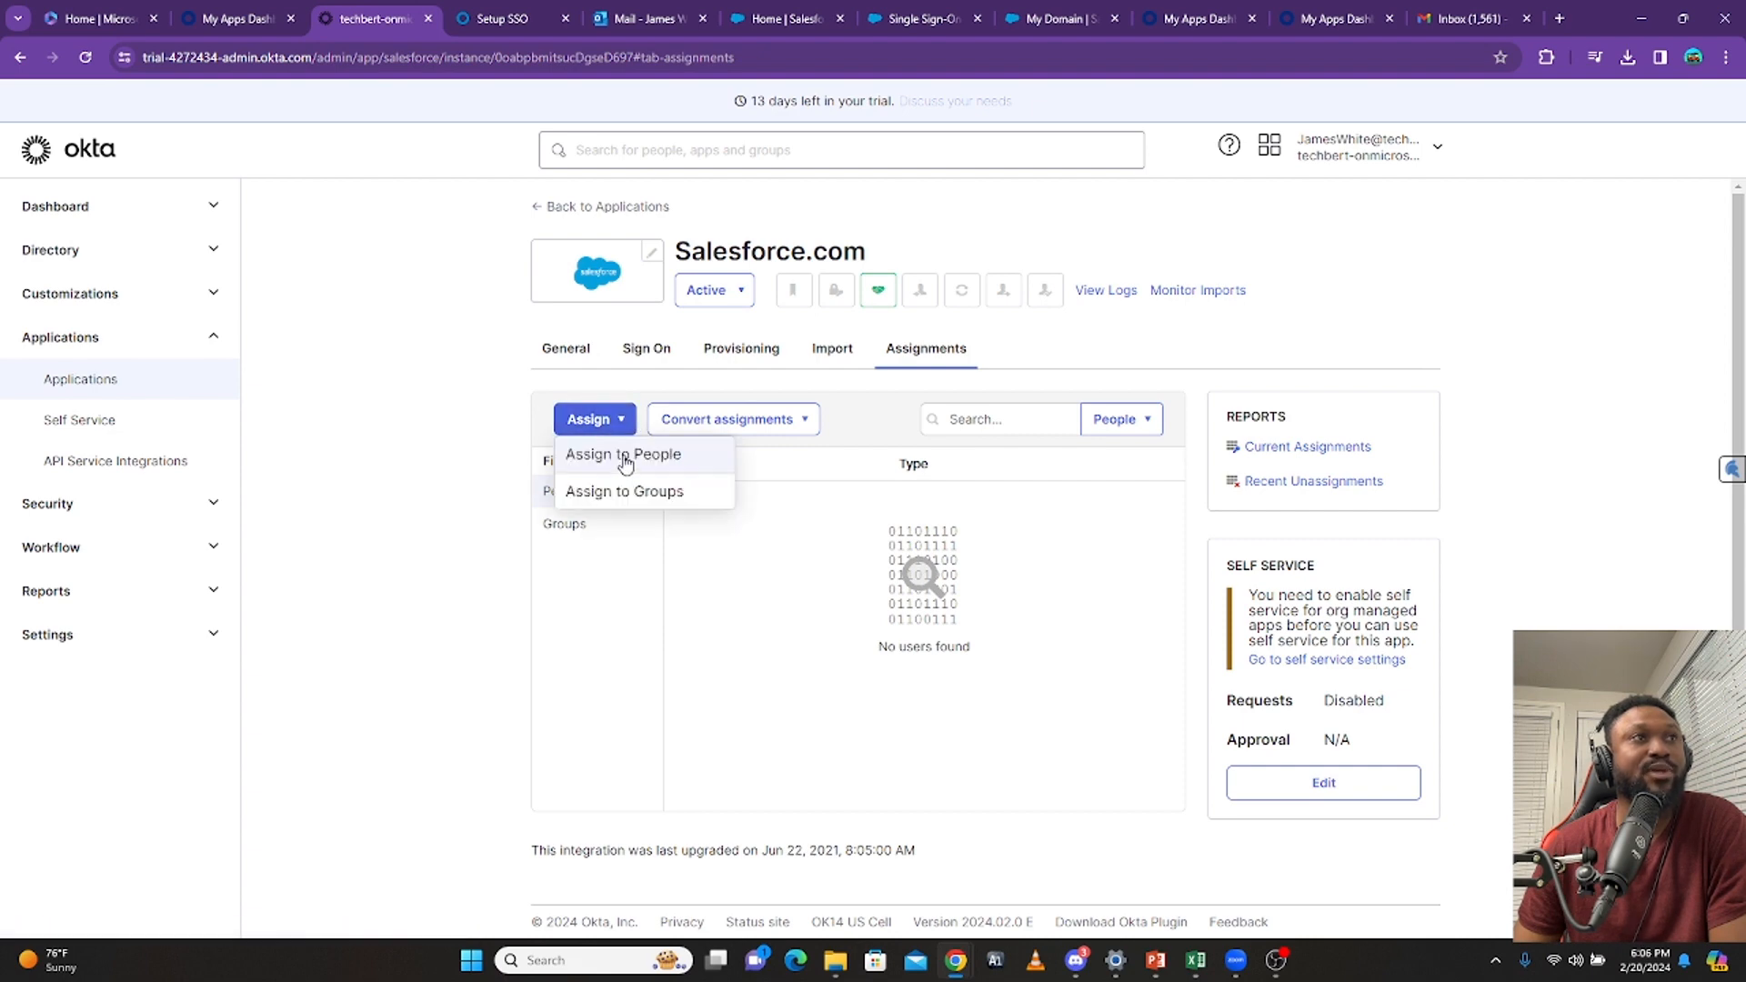
click(624, 454)
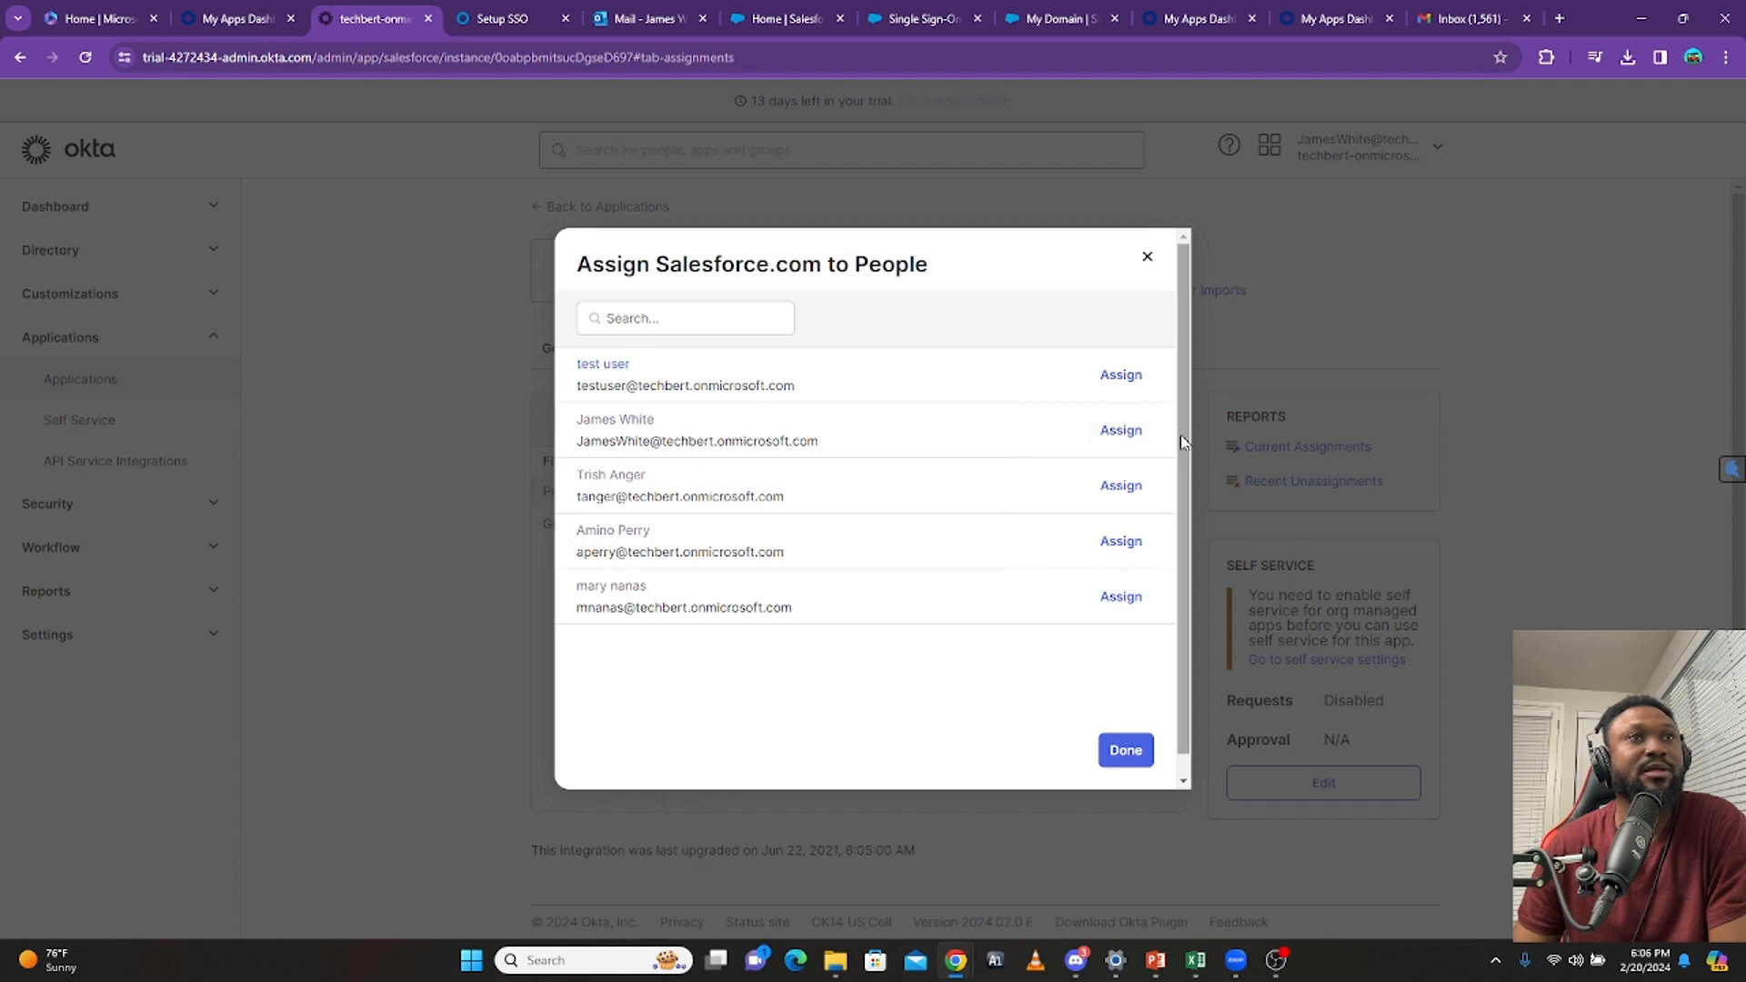
click(1109, 436)
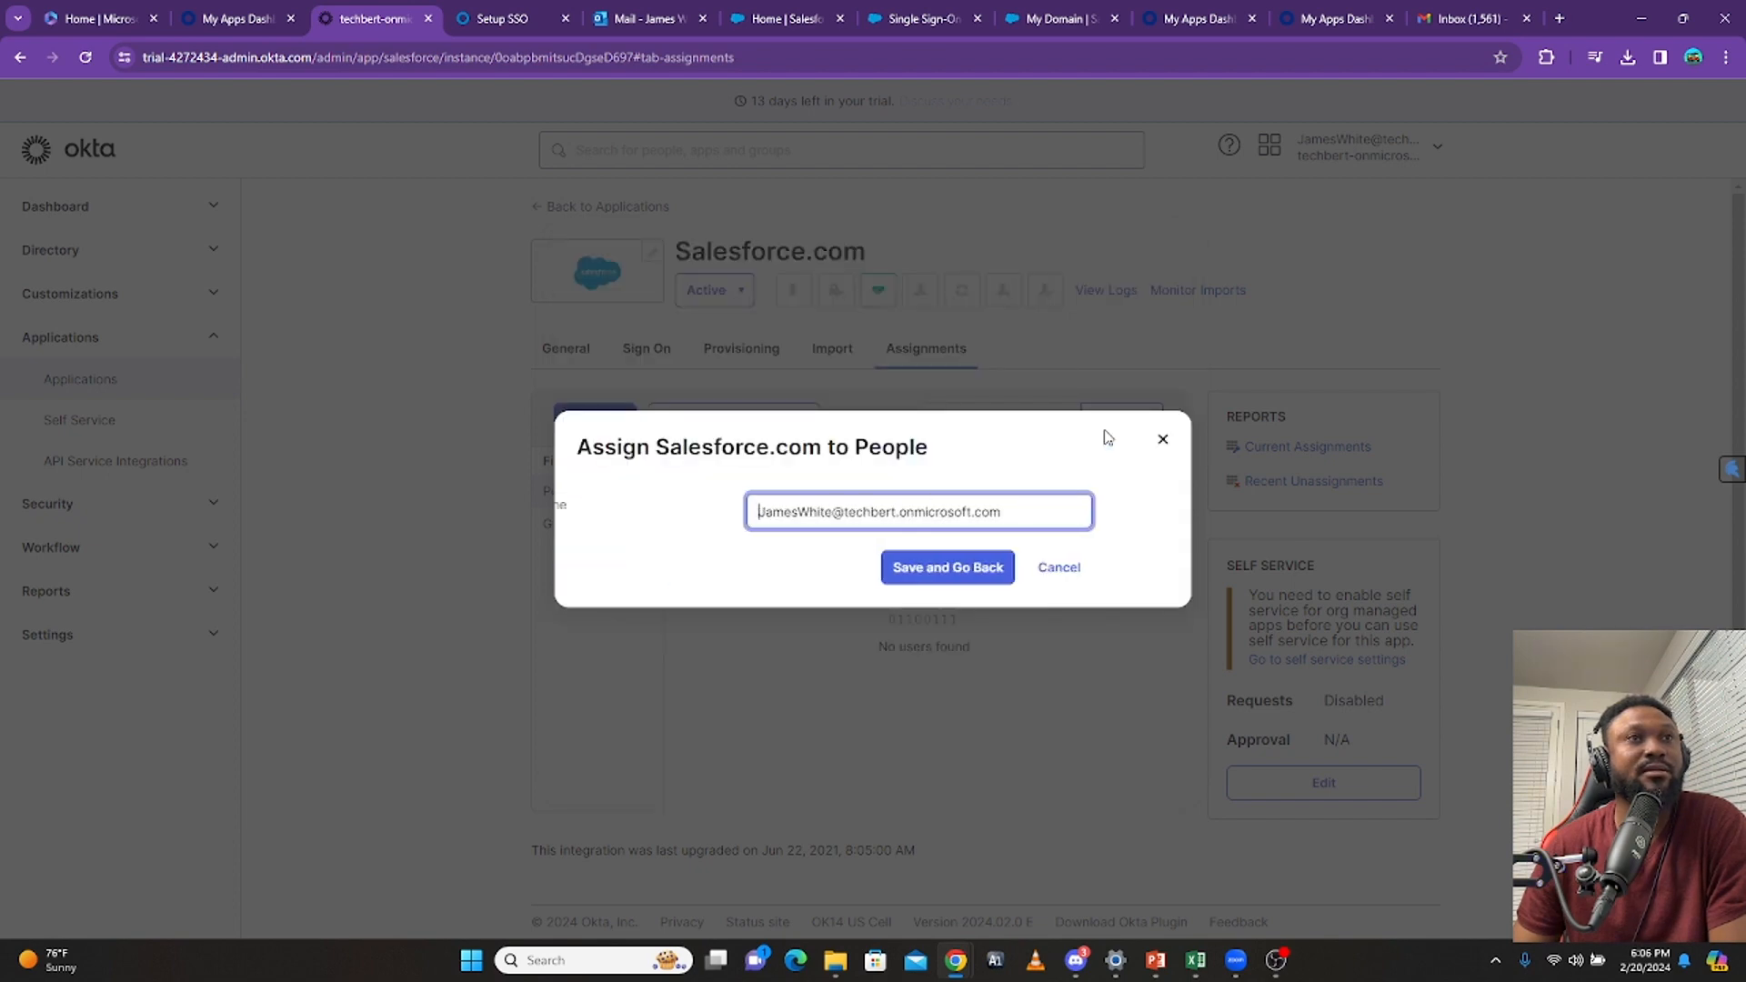
click(1049, 570)
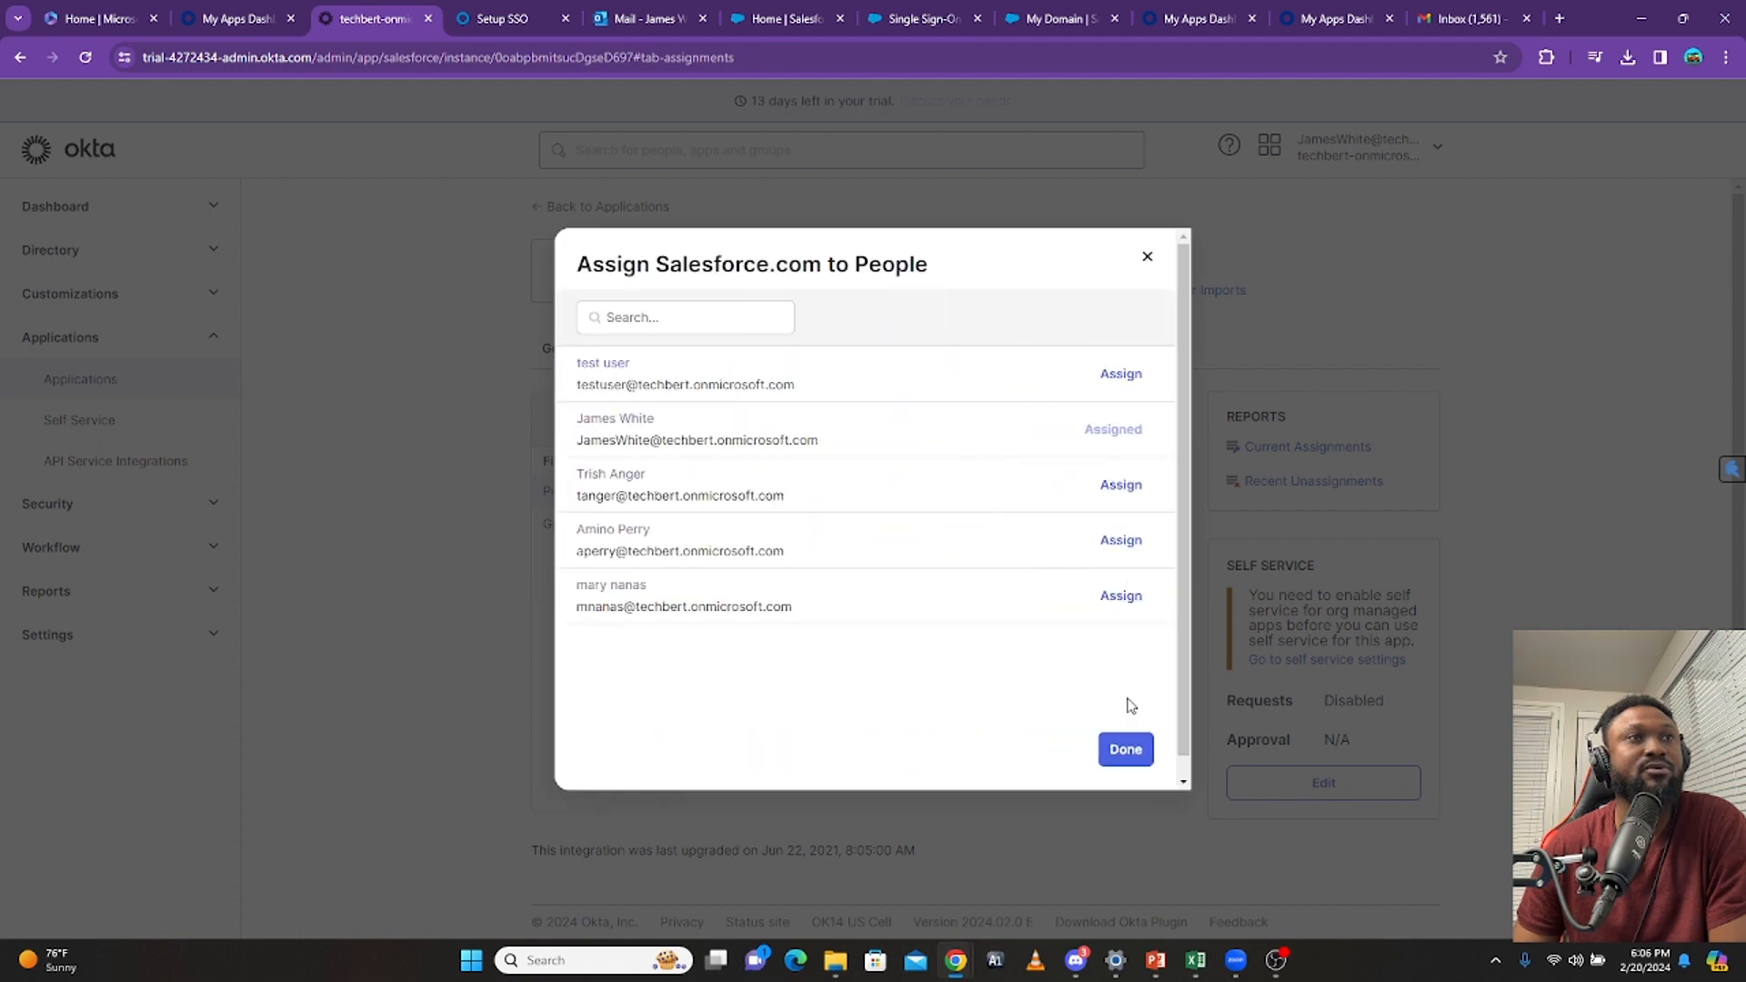
click(1126, 748)
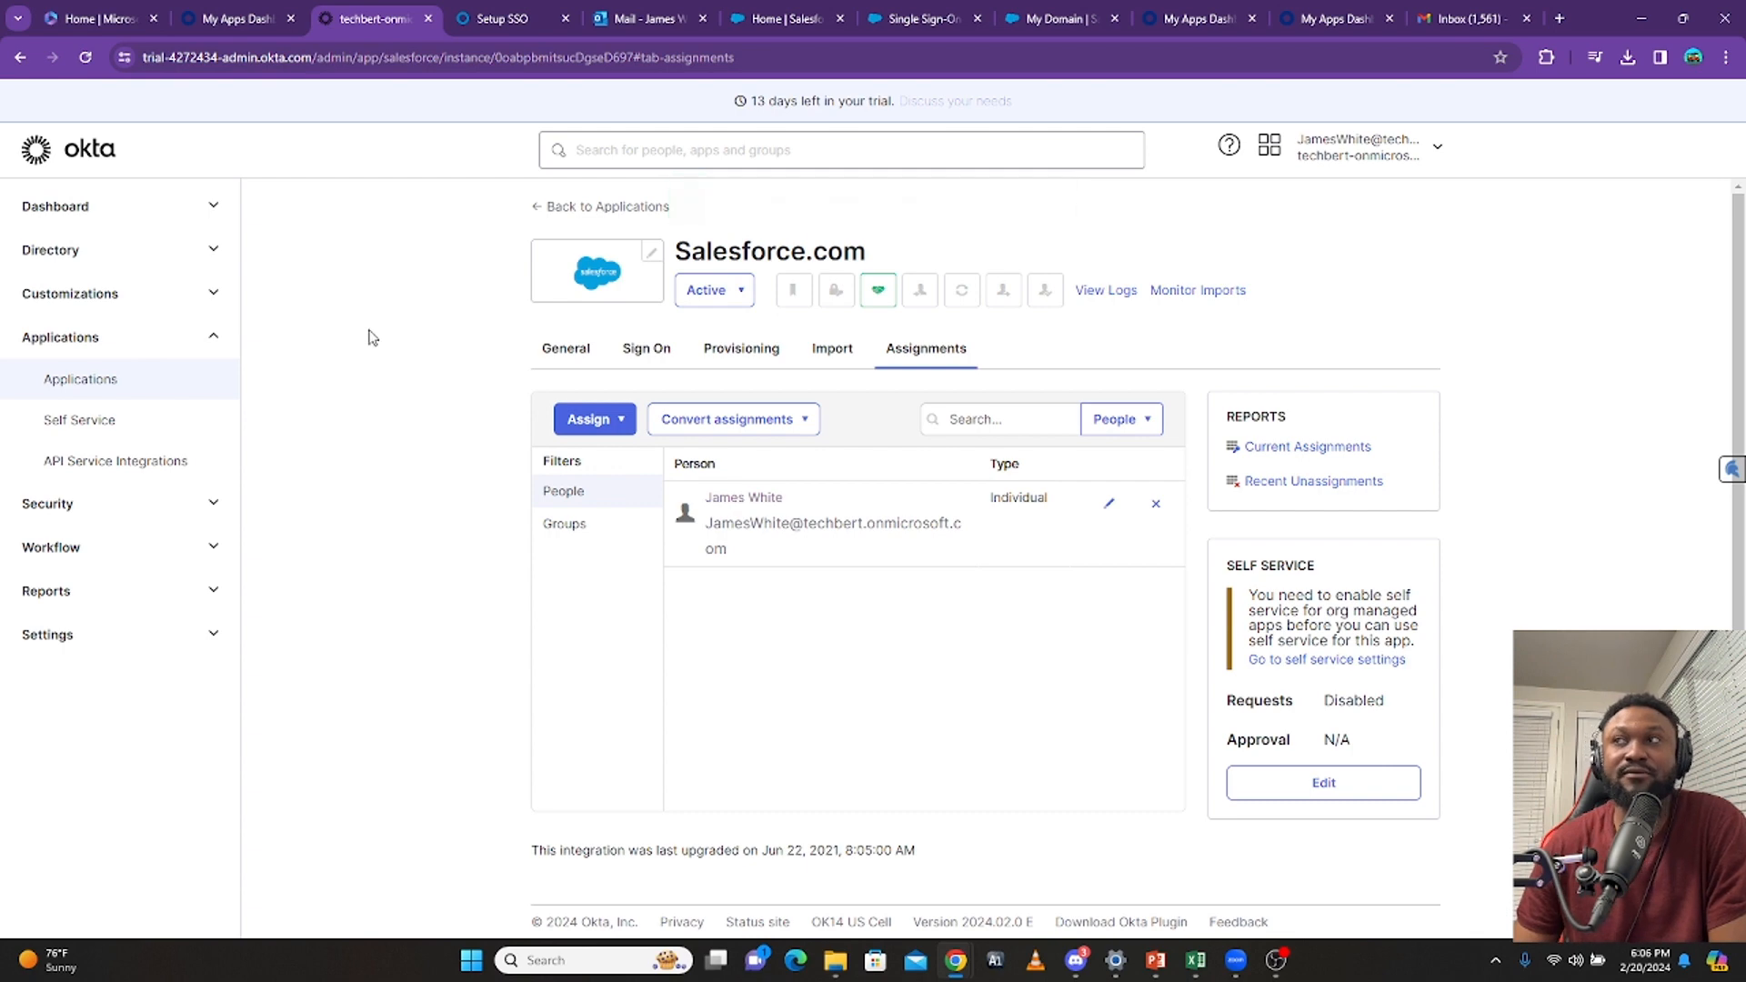
Reload the My Apps dashboard in Okta and launch Salesforce.com to test the single sign-on
click(240, 24)
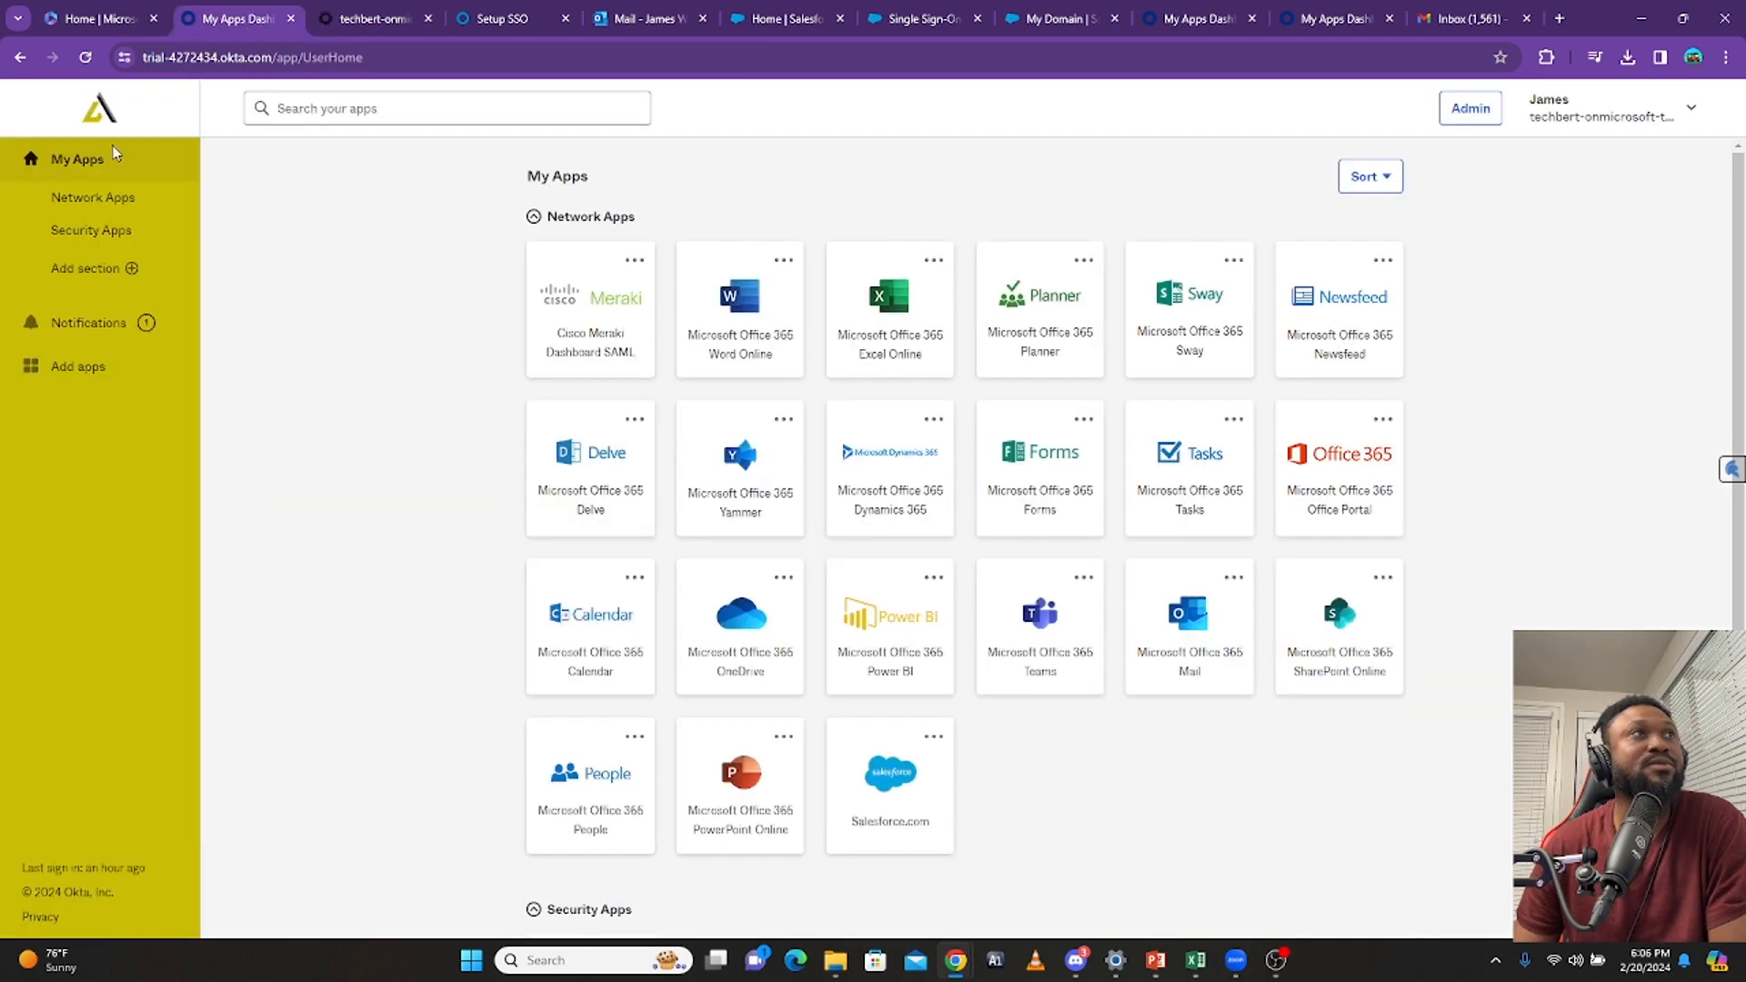
click(88, 61)
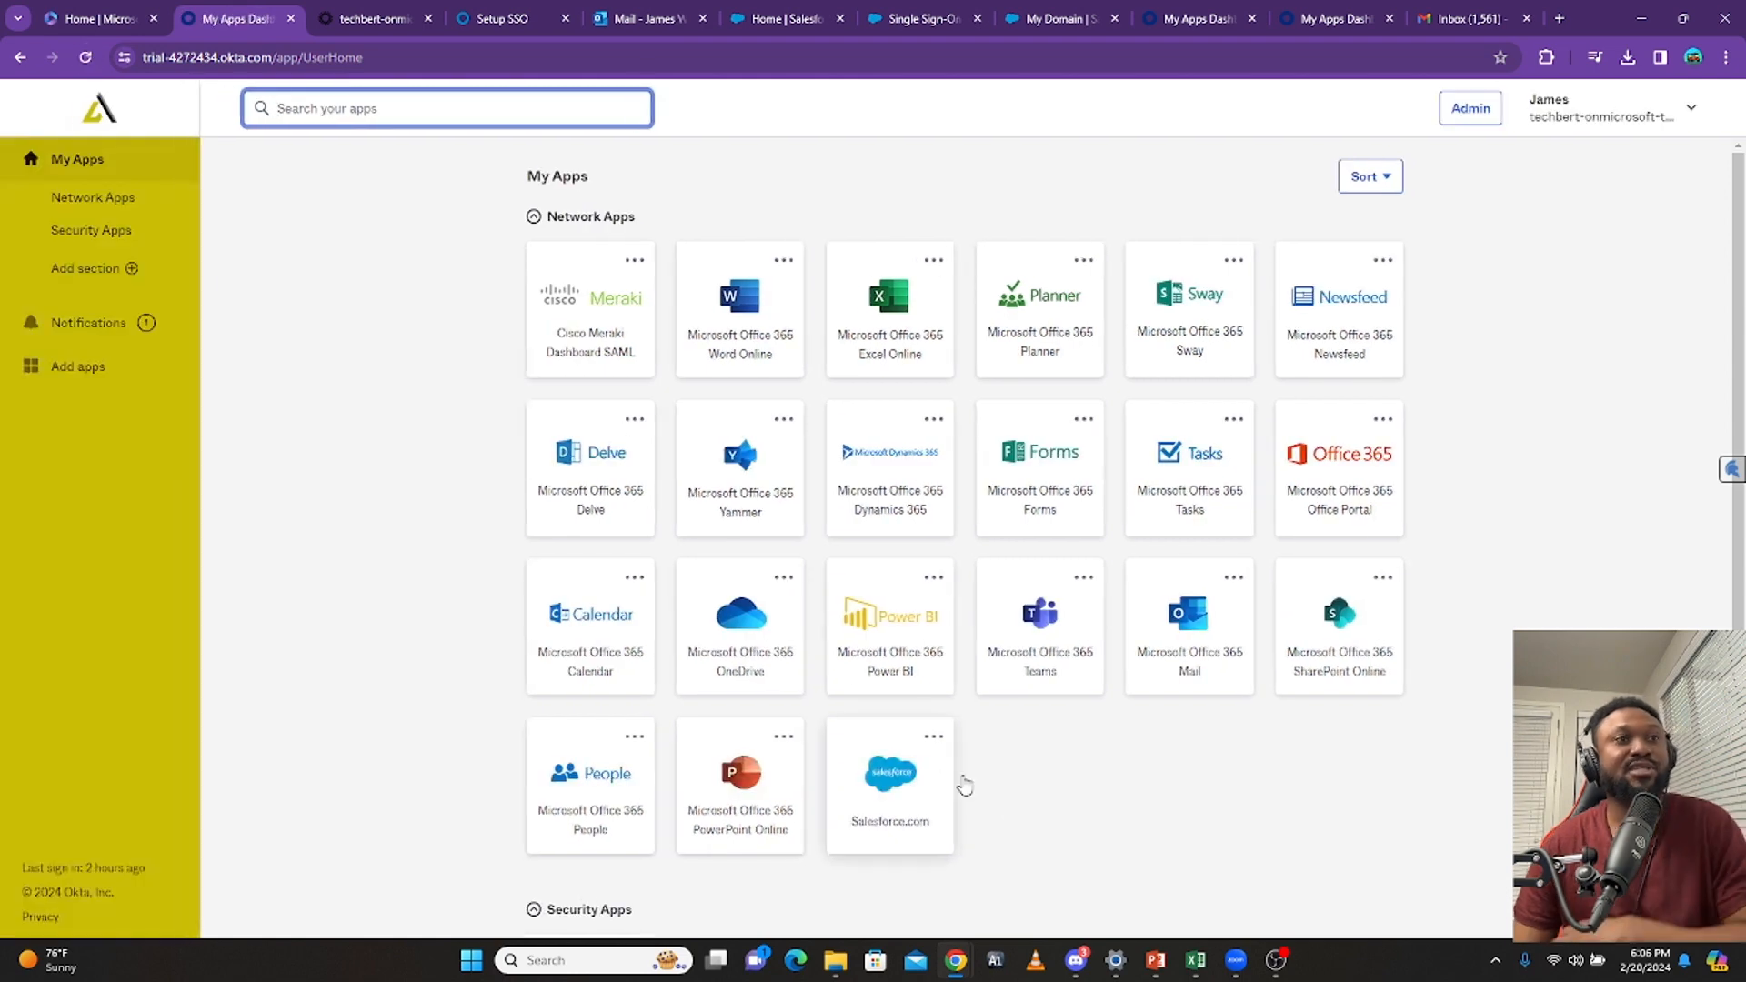
click(886, 804)
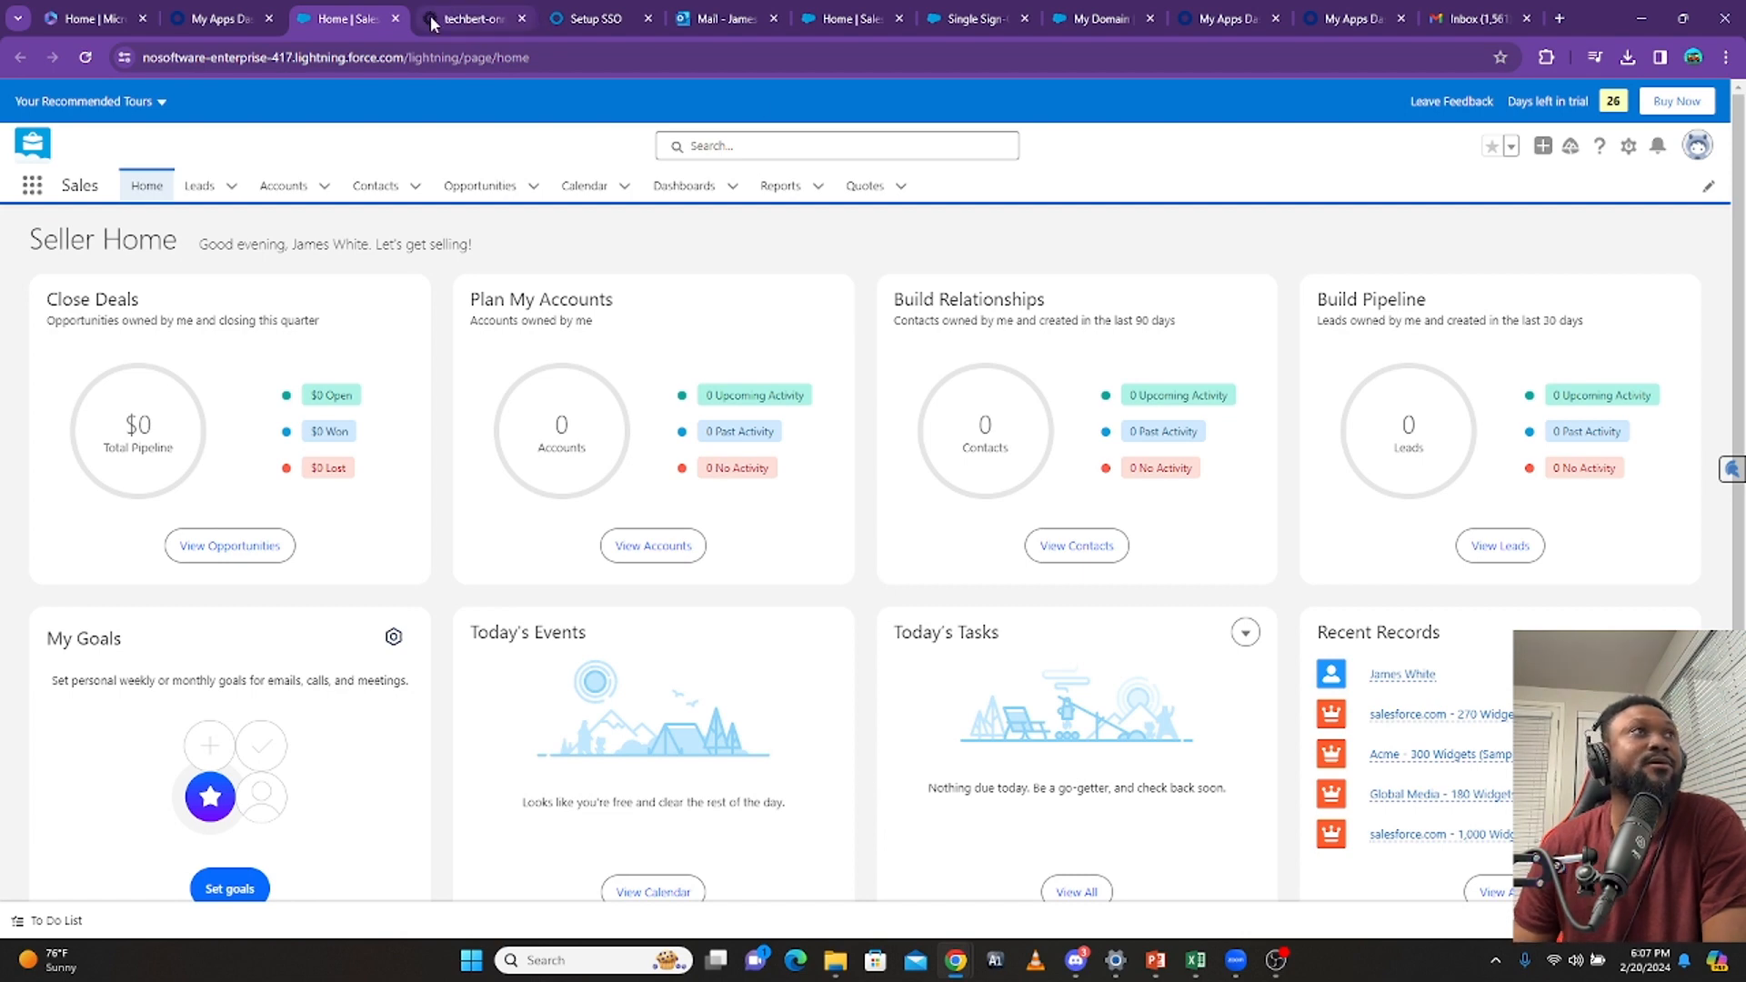
Close the open Salesforce home page and launch Salesforce.com again from the My Apps dashboard to retest the single sign-on
click(395, 18)
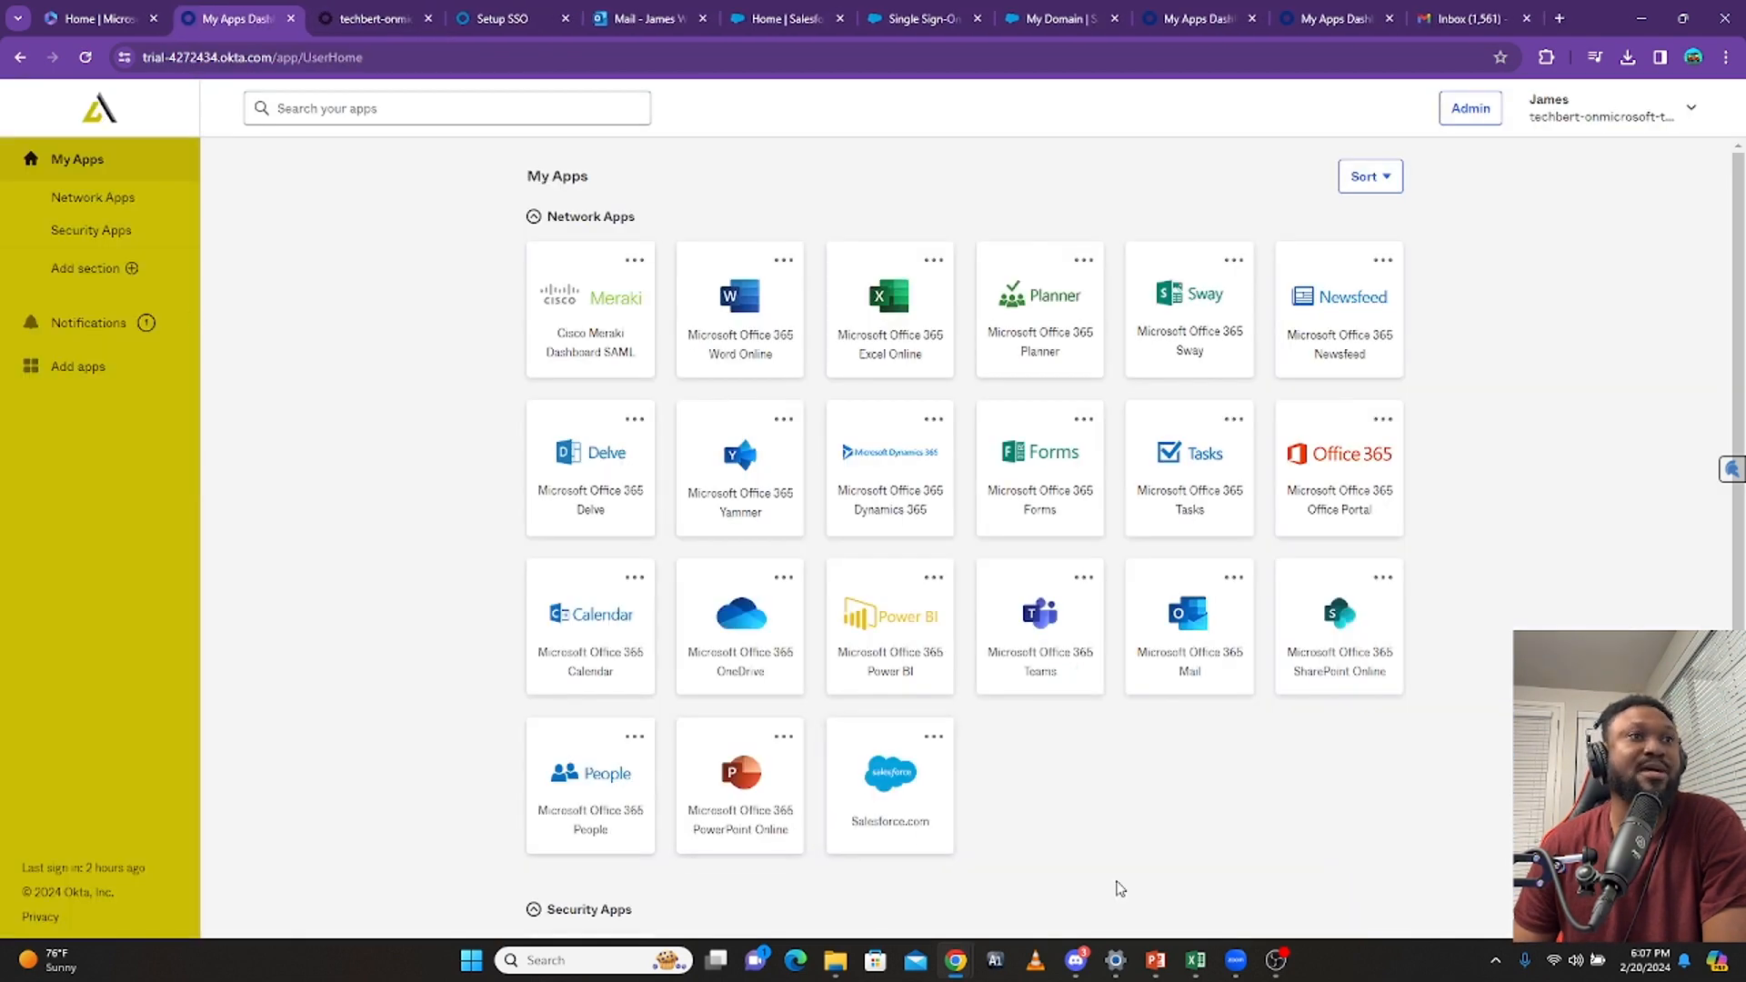
click(910, 807)
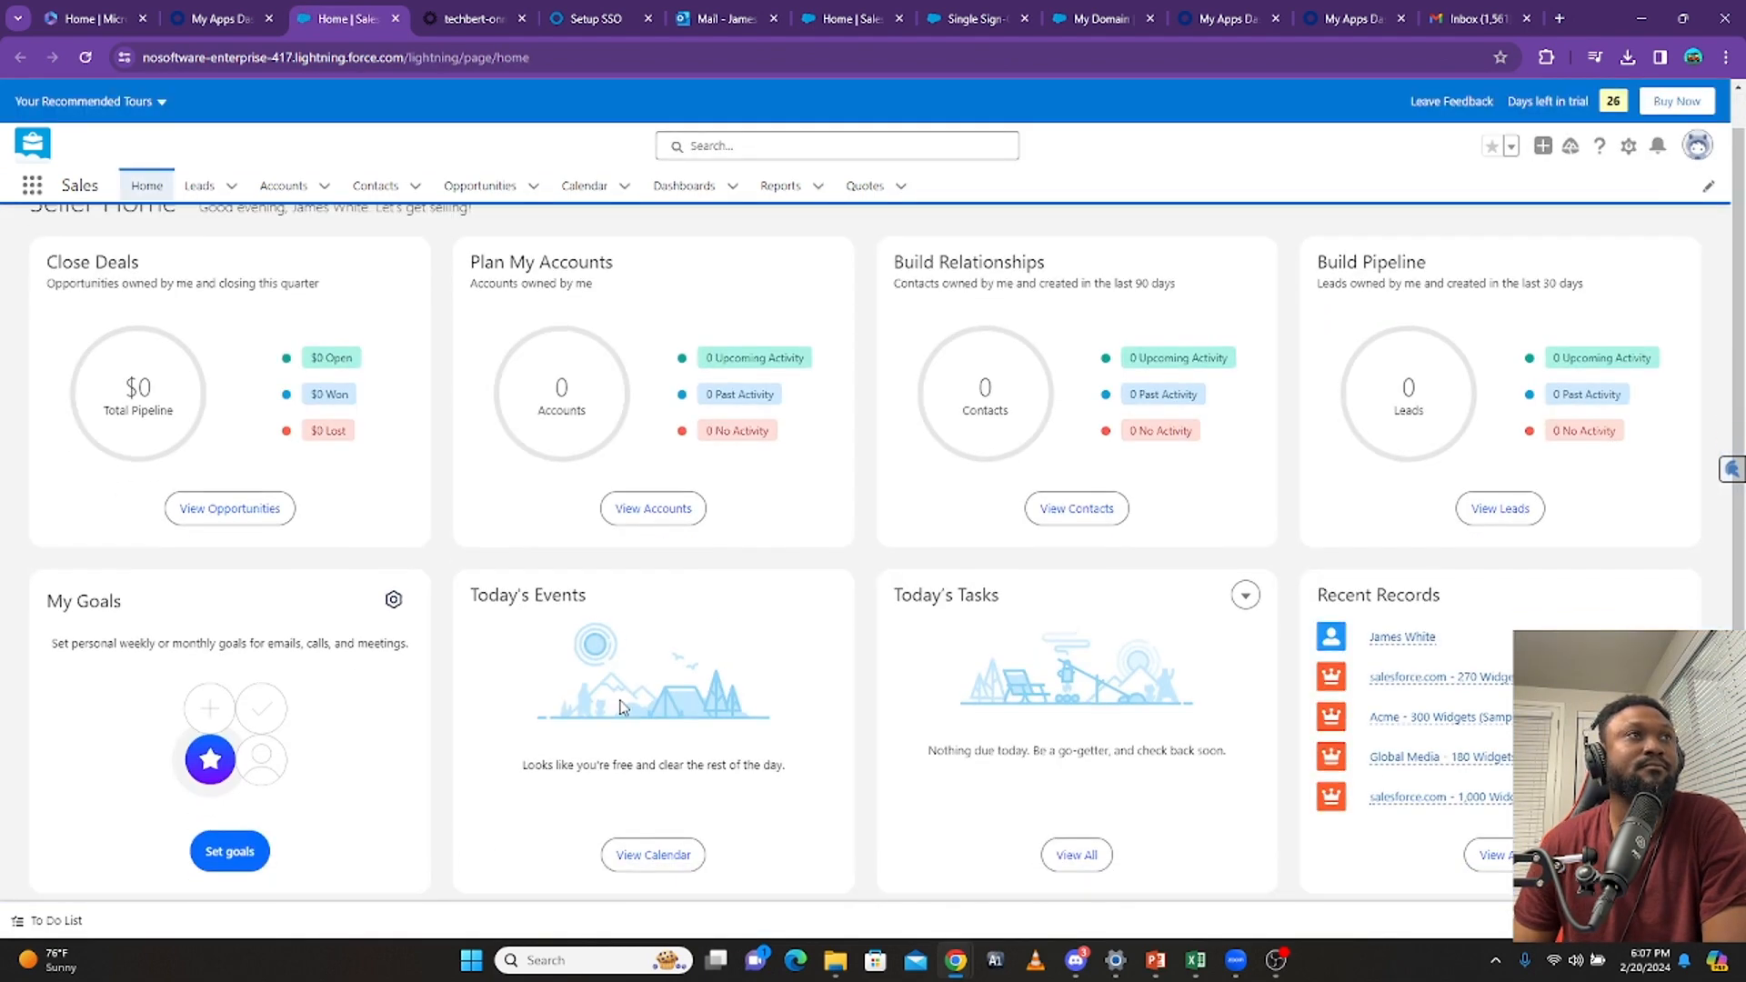
Unassign the administrator's user from the Salesforce.com app in the Okta admin console and open the directory's list of groups
click(427, 24)
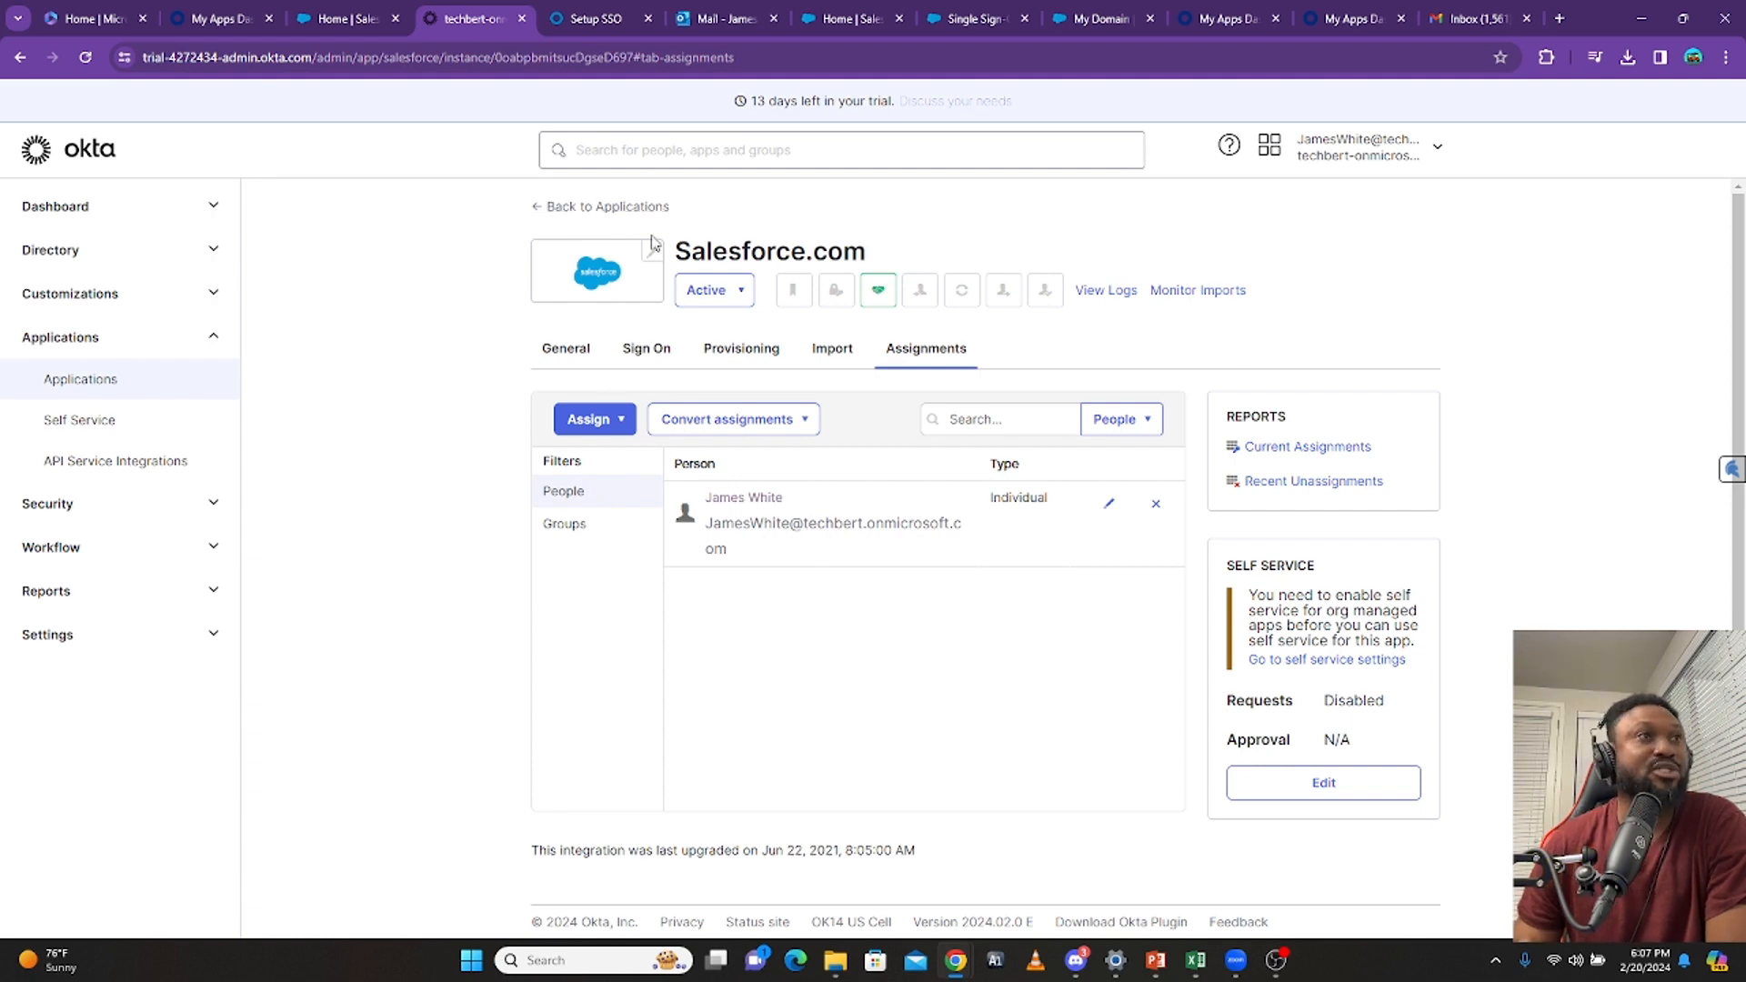
click(1156, 503)
click(1014, 572)
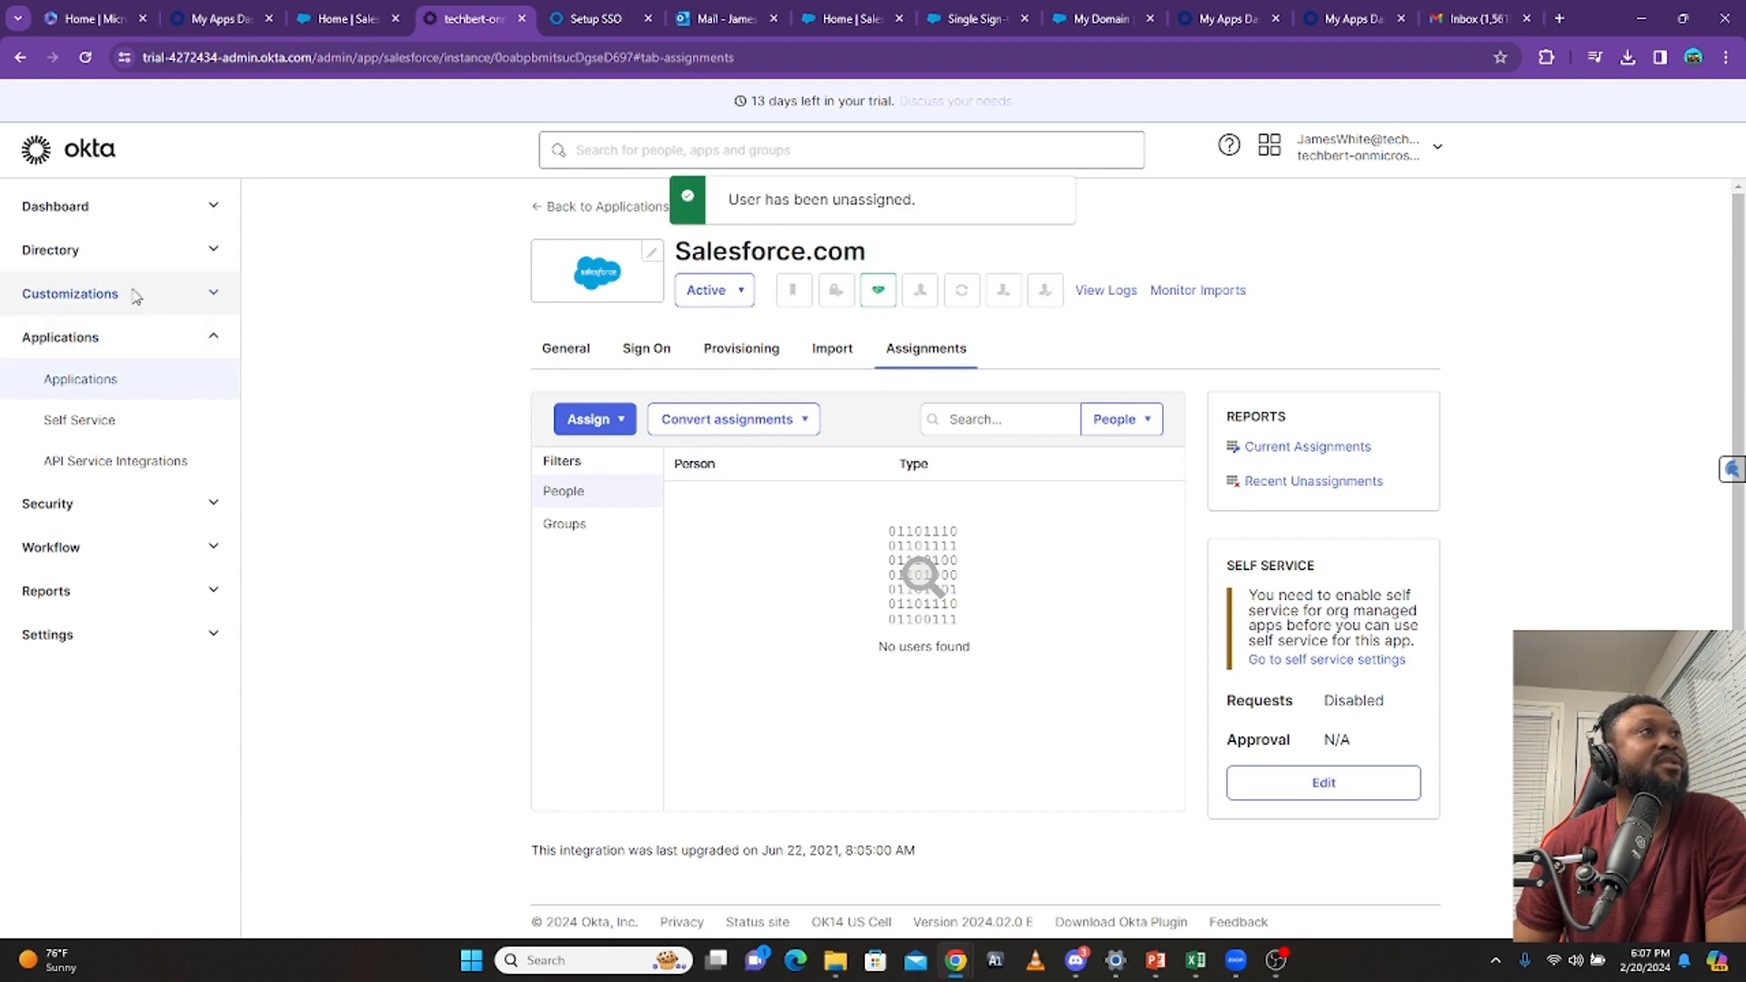
click(138, 254)
click(76, 337)
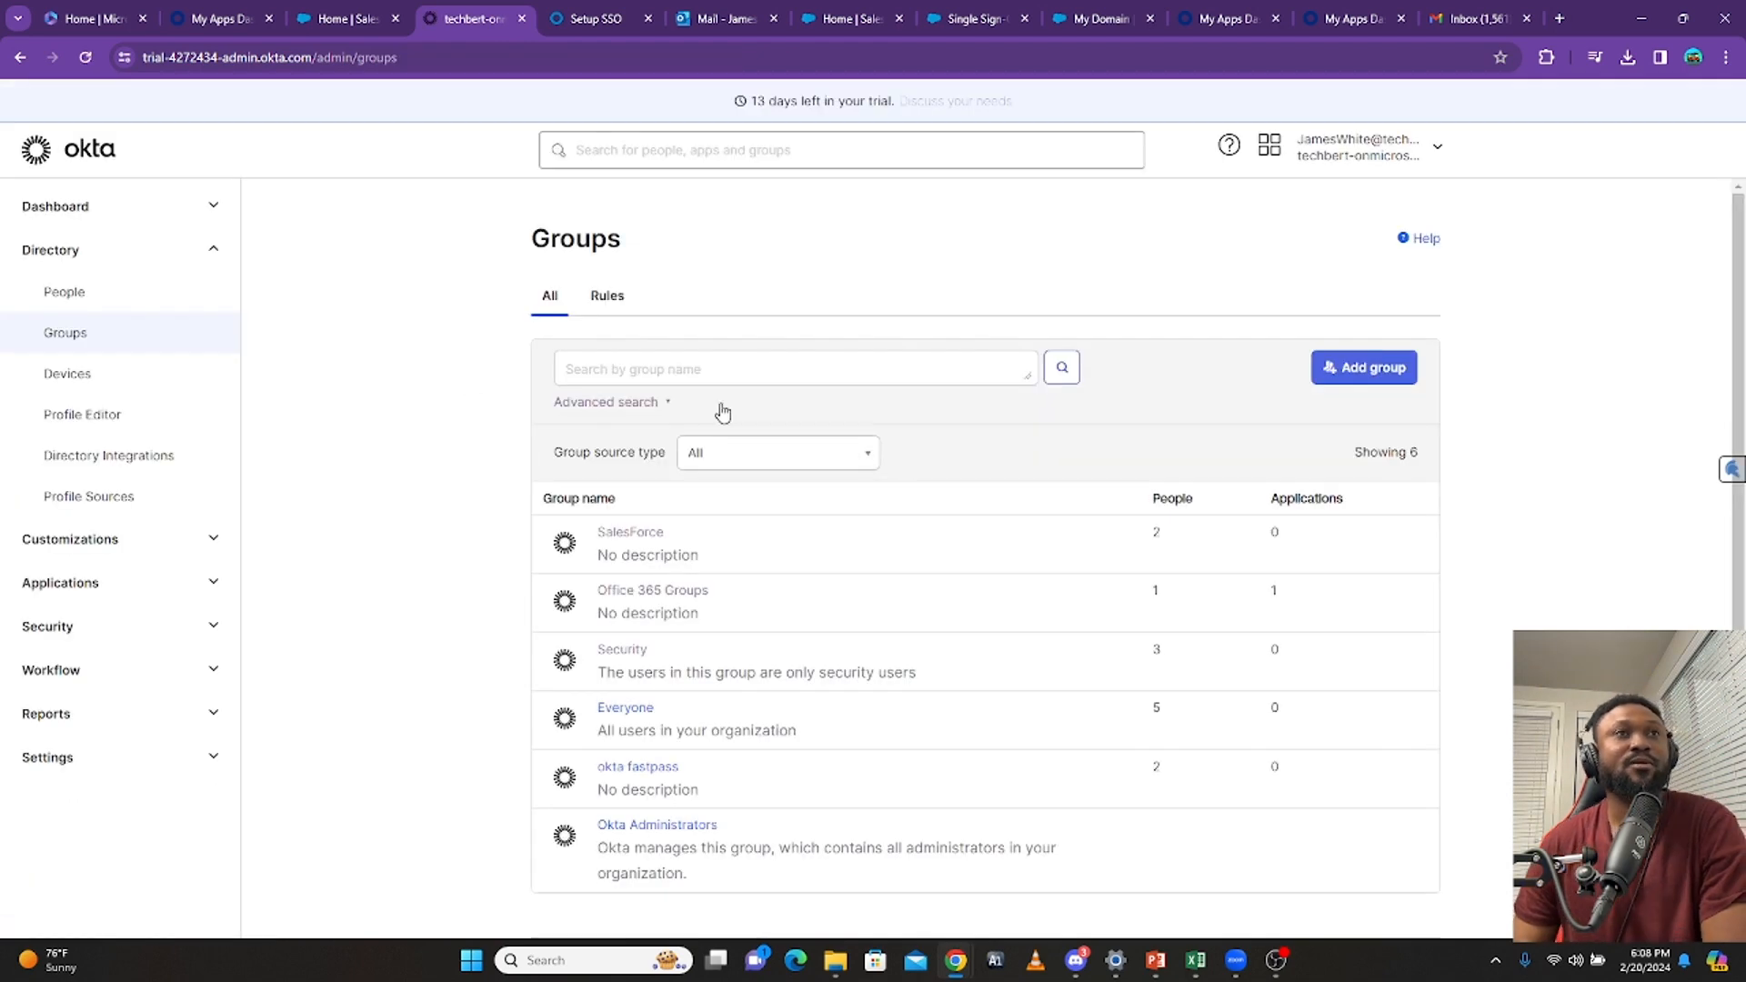
Try to add a group named SalesForce without a description
click(1380, 382)
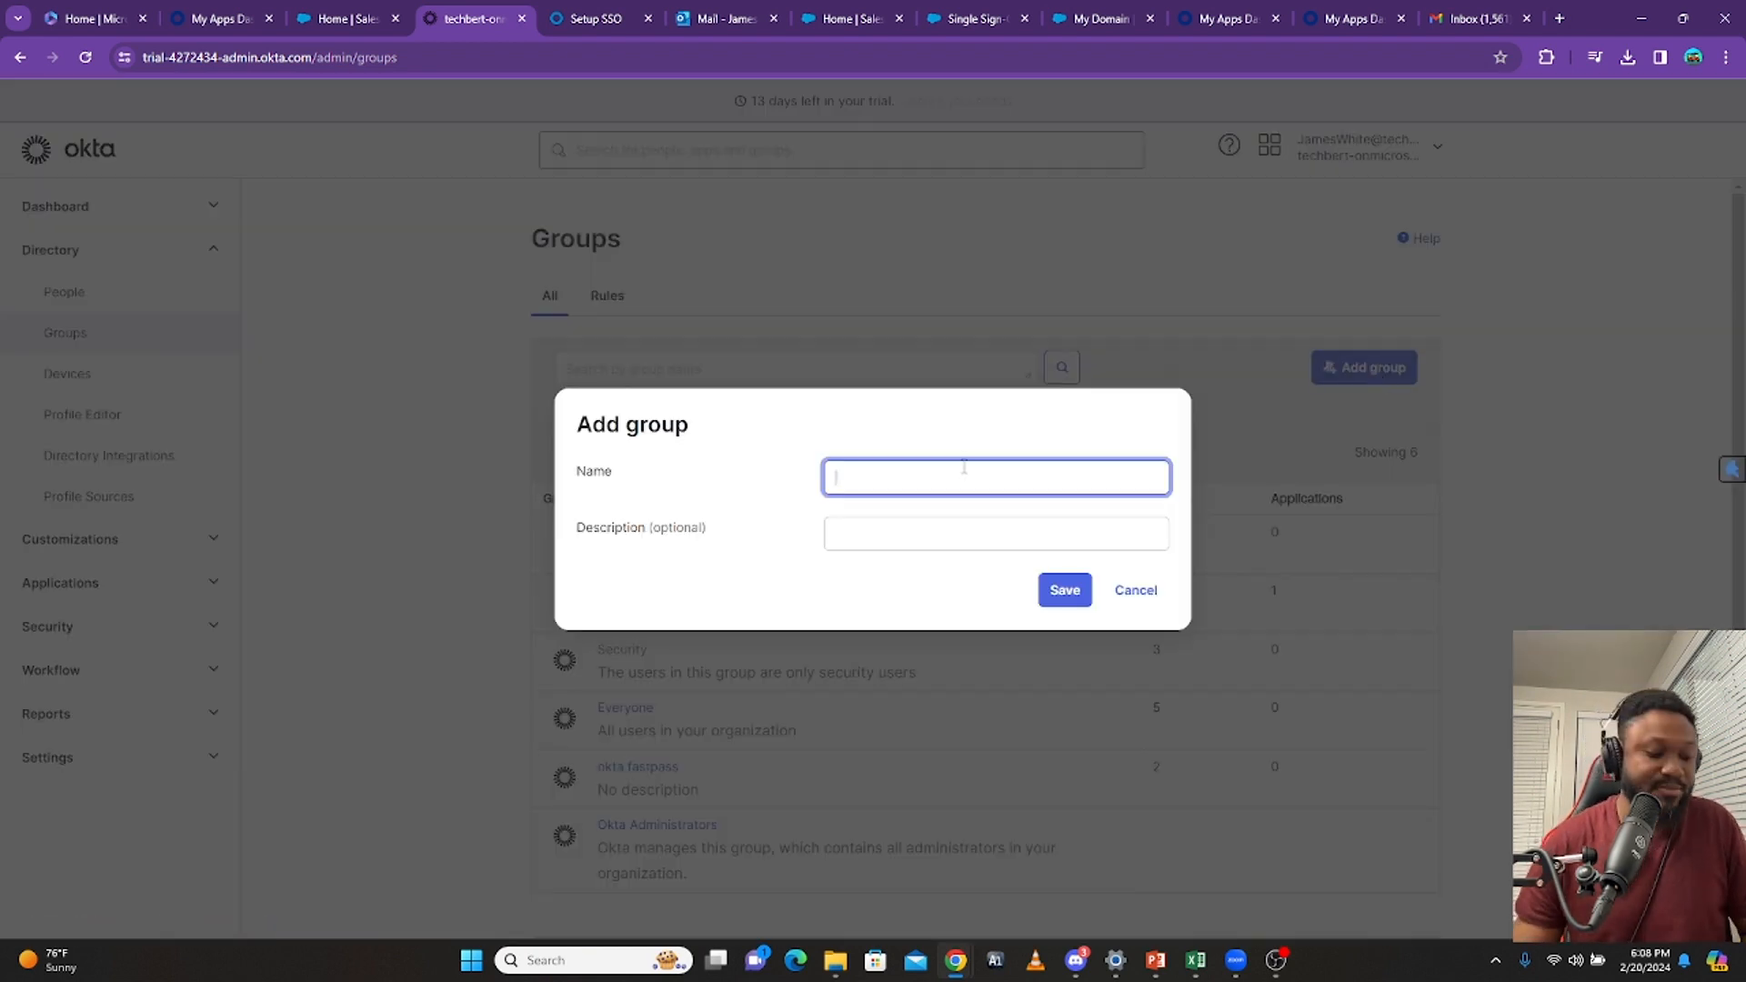
text(Sa)
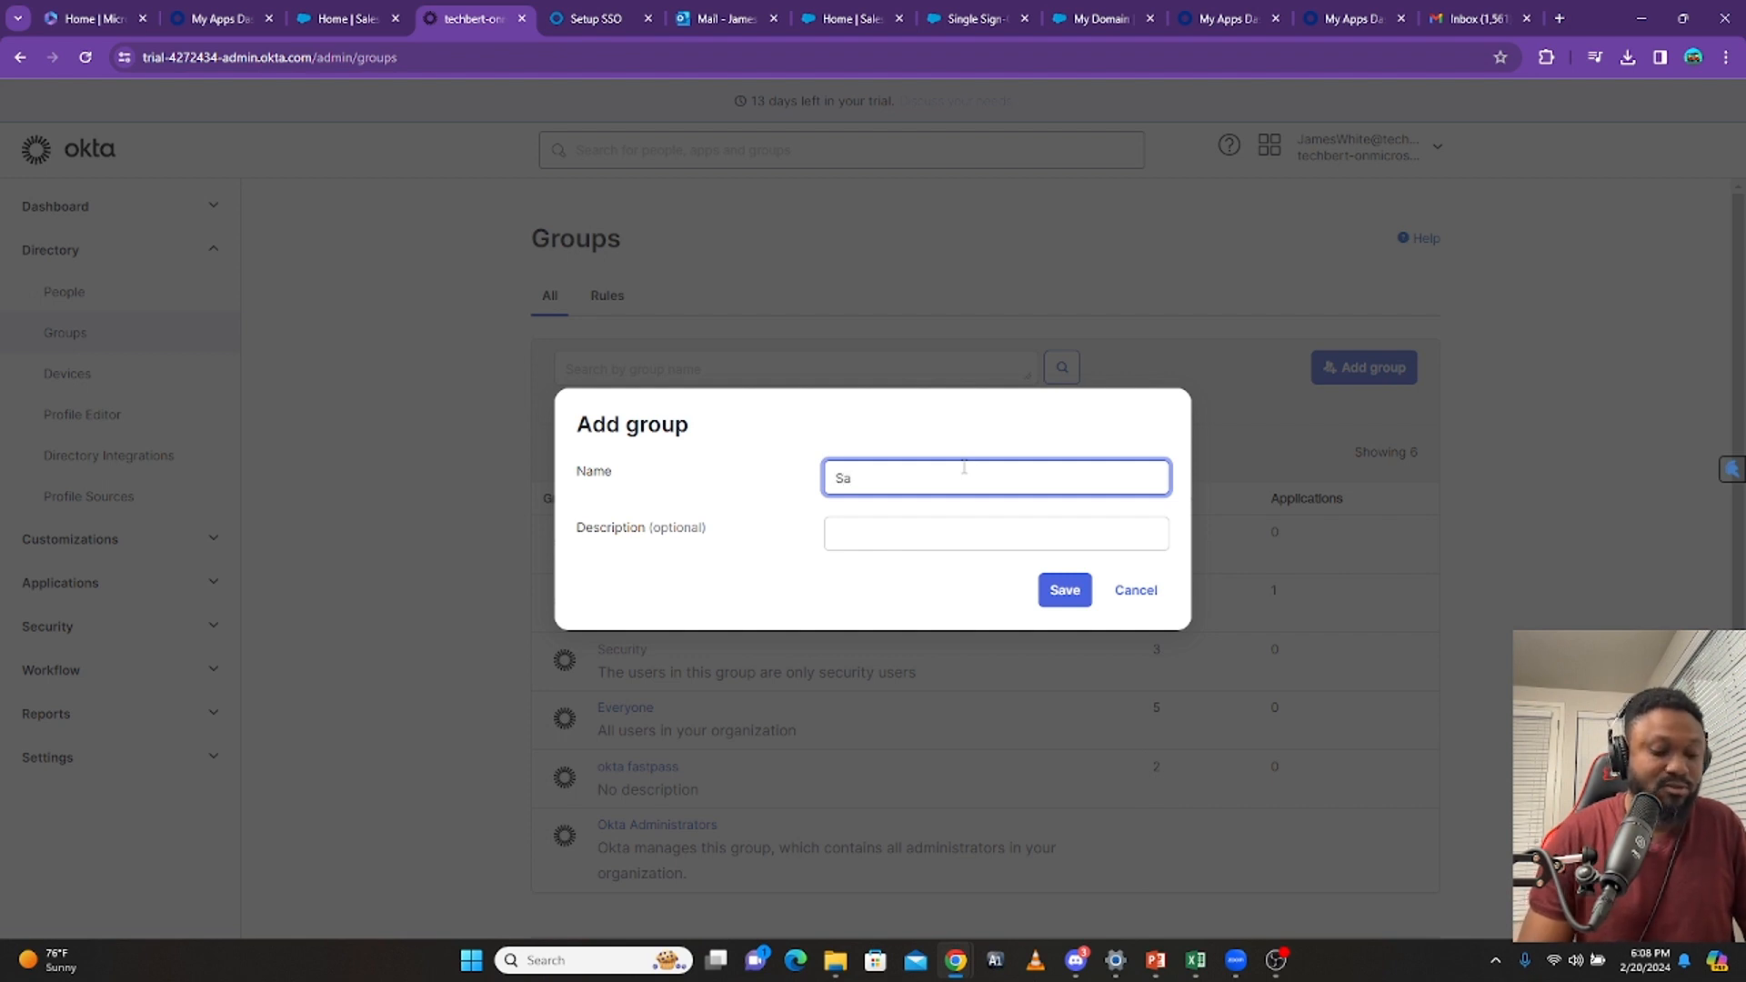
text(lesForce)
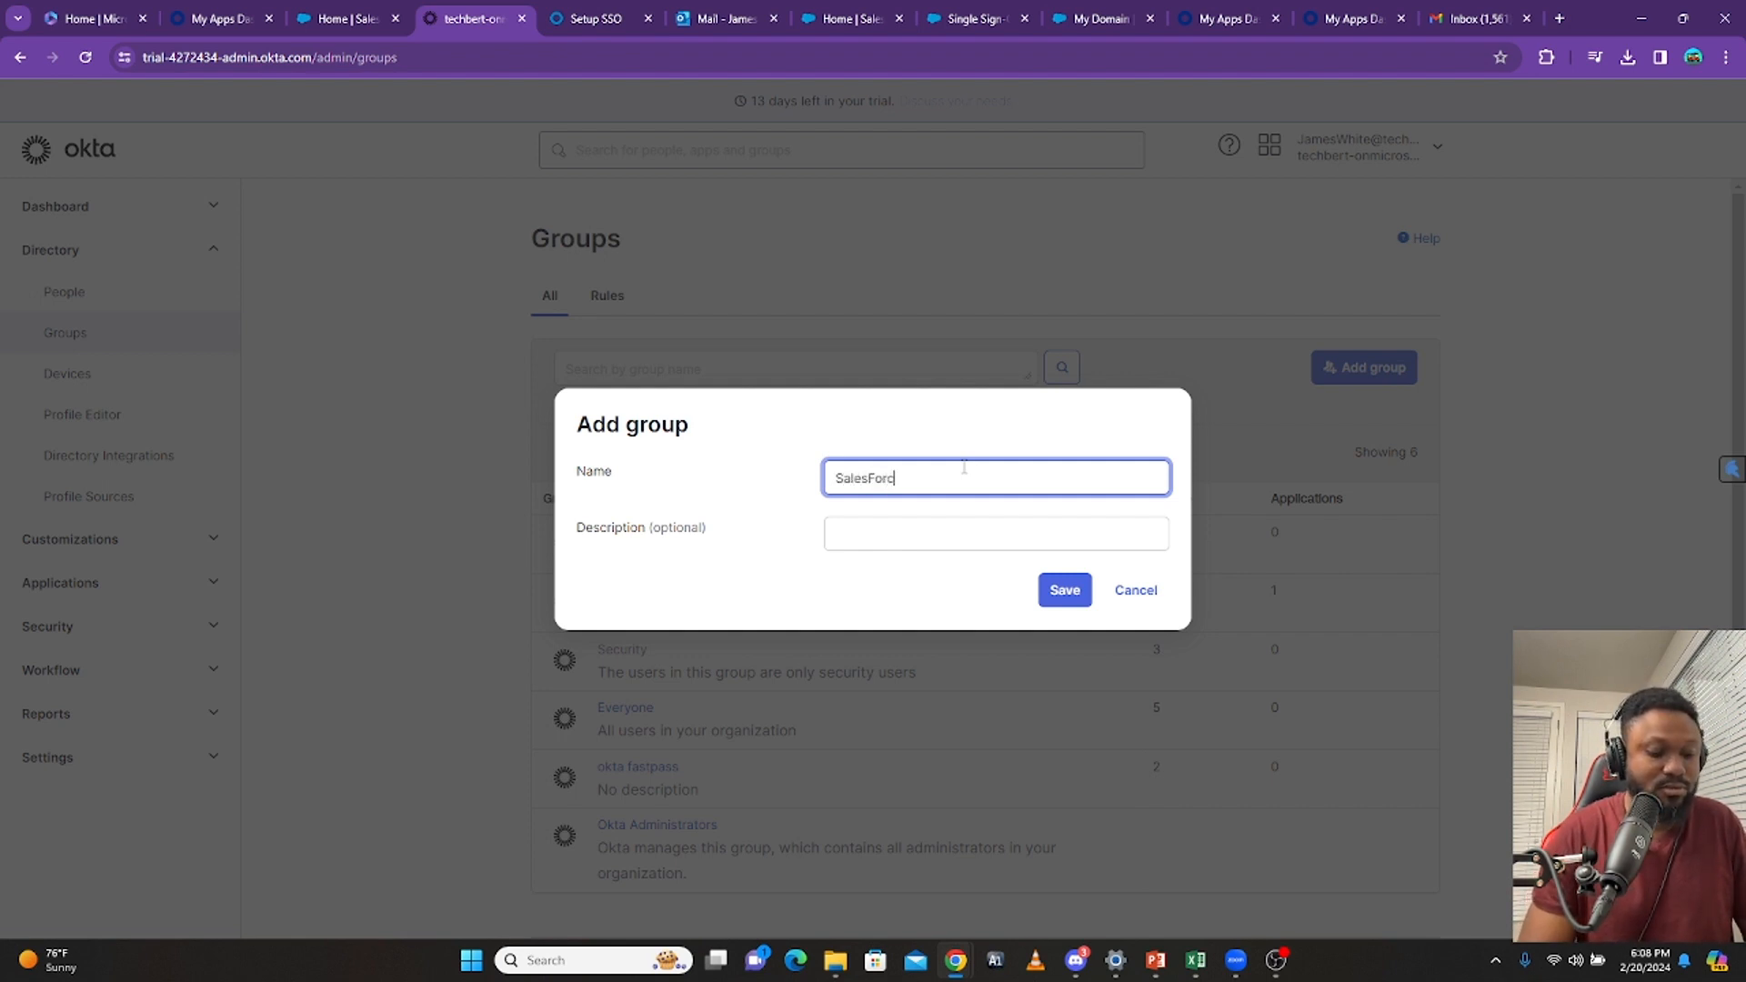
click(1061, 593)
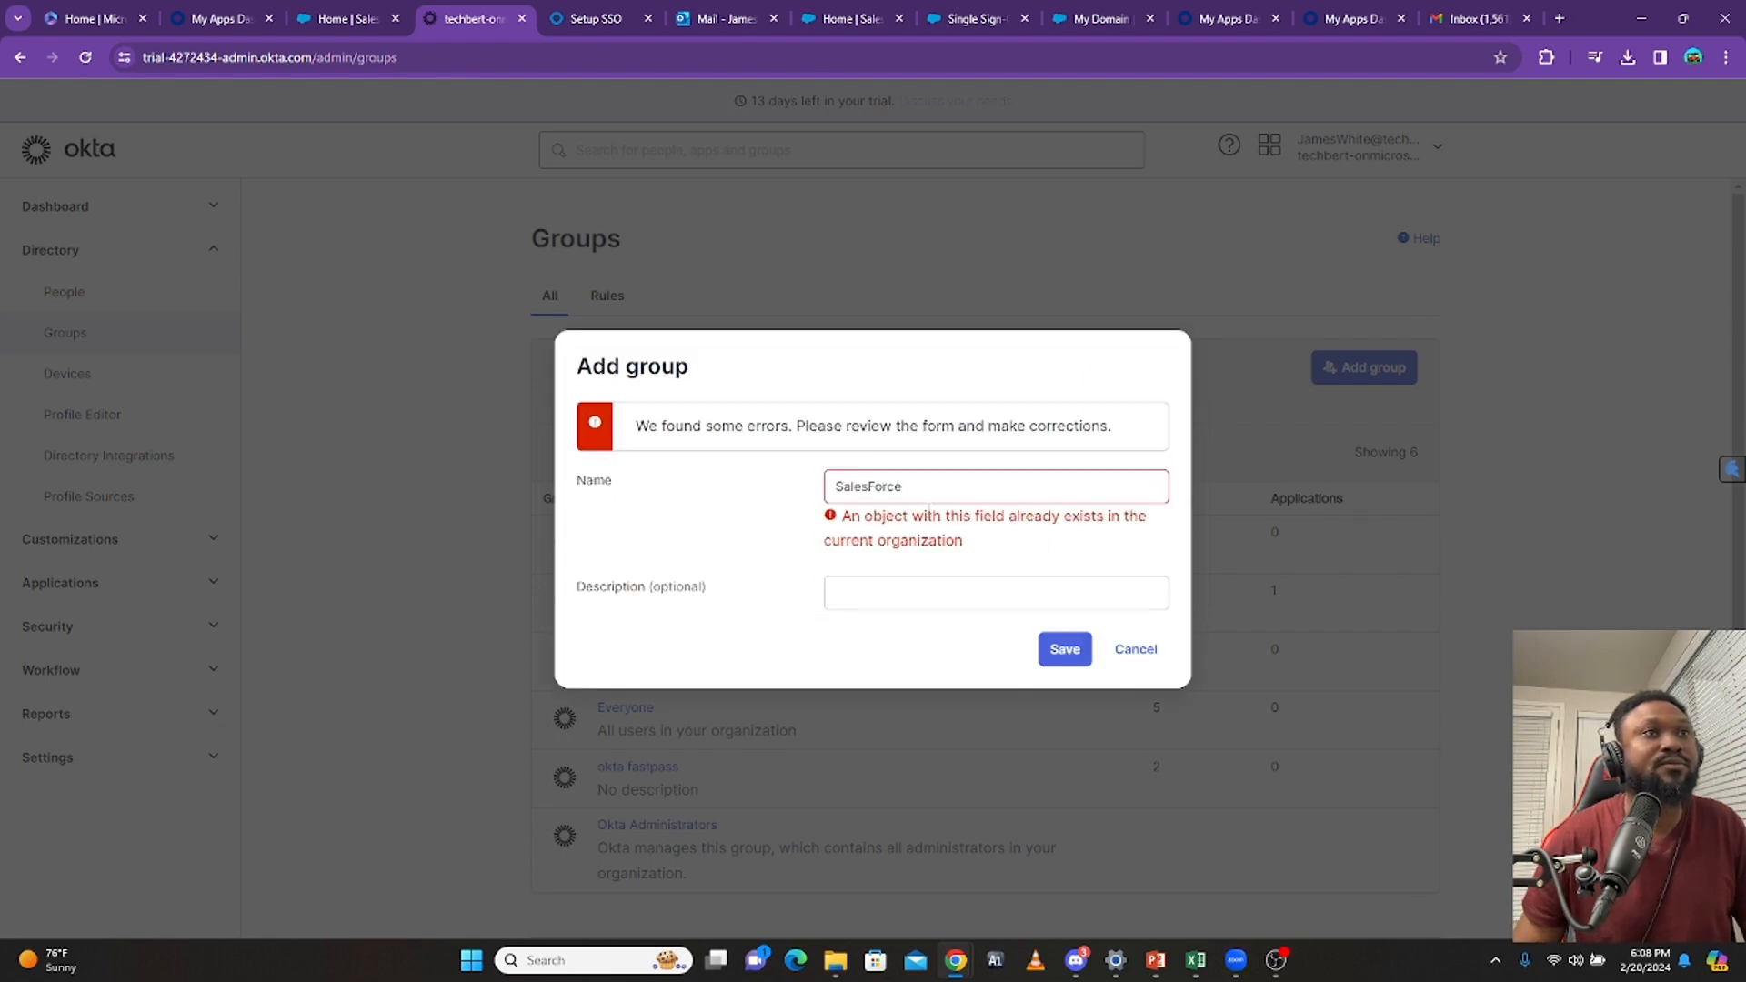
click(1133, 651)
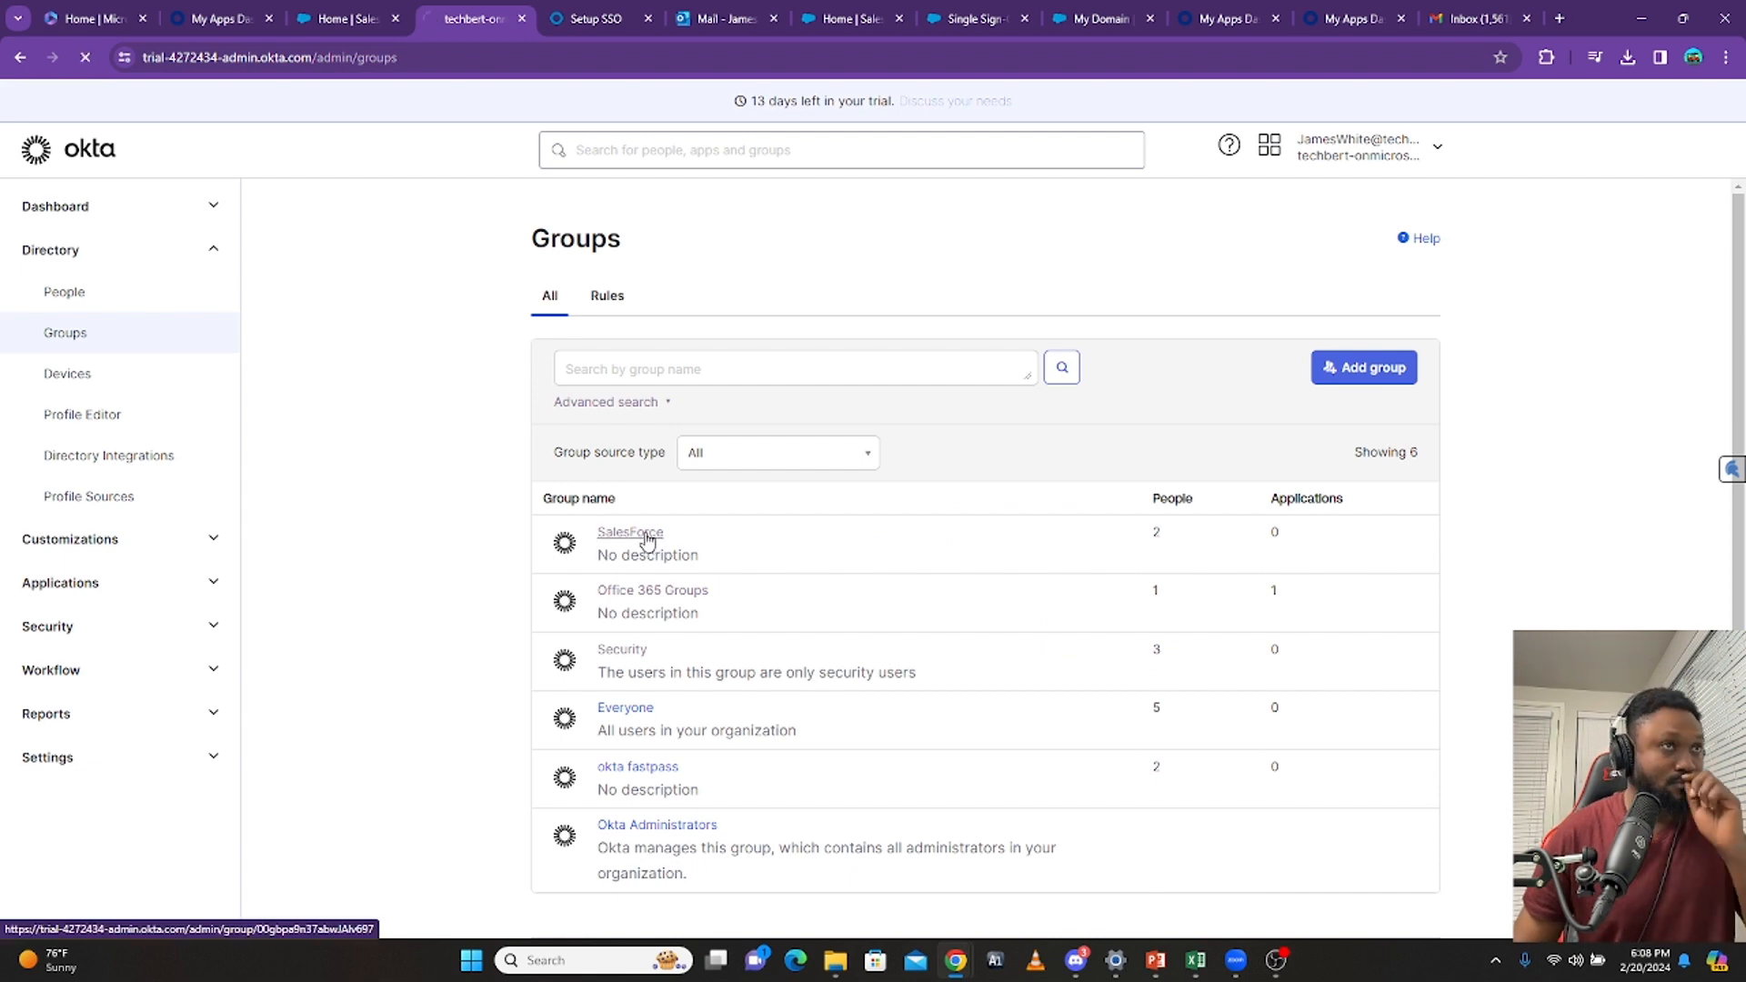
Delete the existing SalesForce group from the directory and reload the list of groups
click(644, 537)
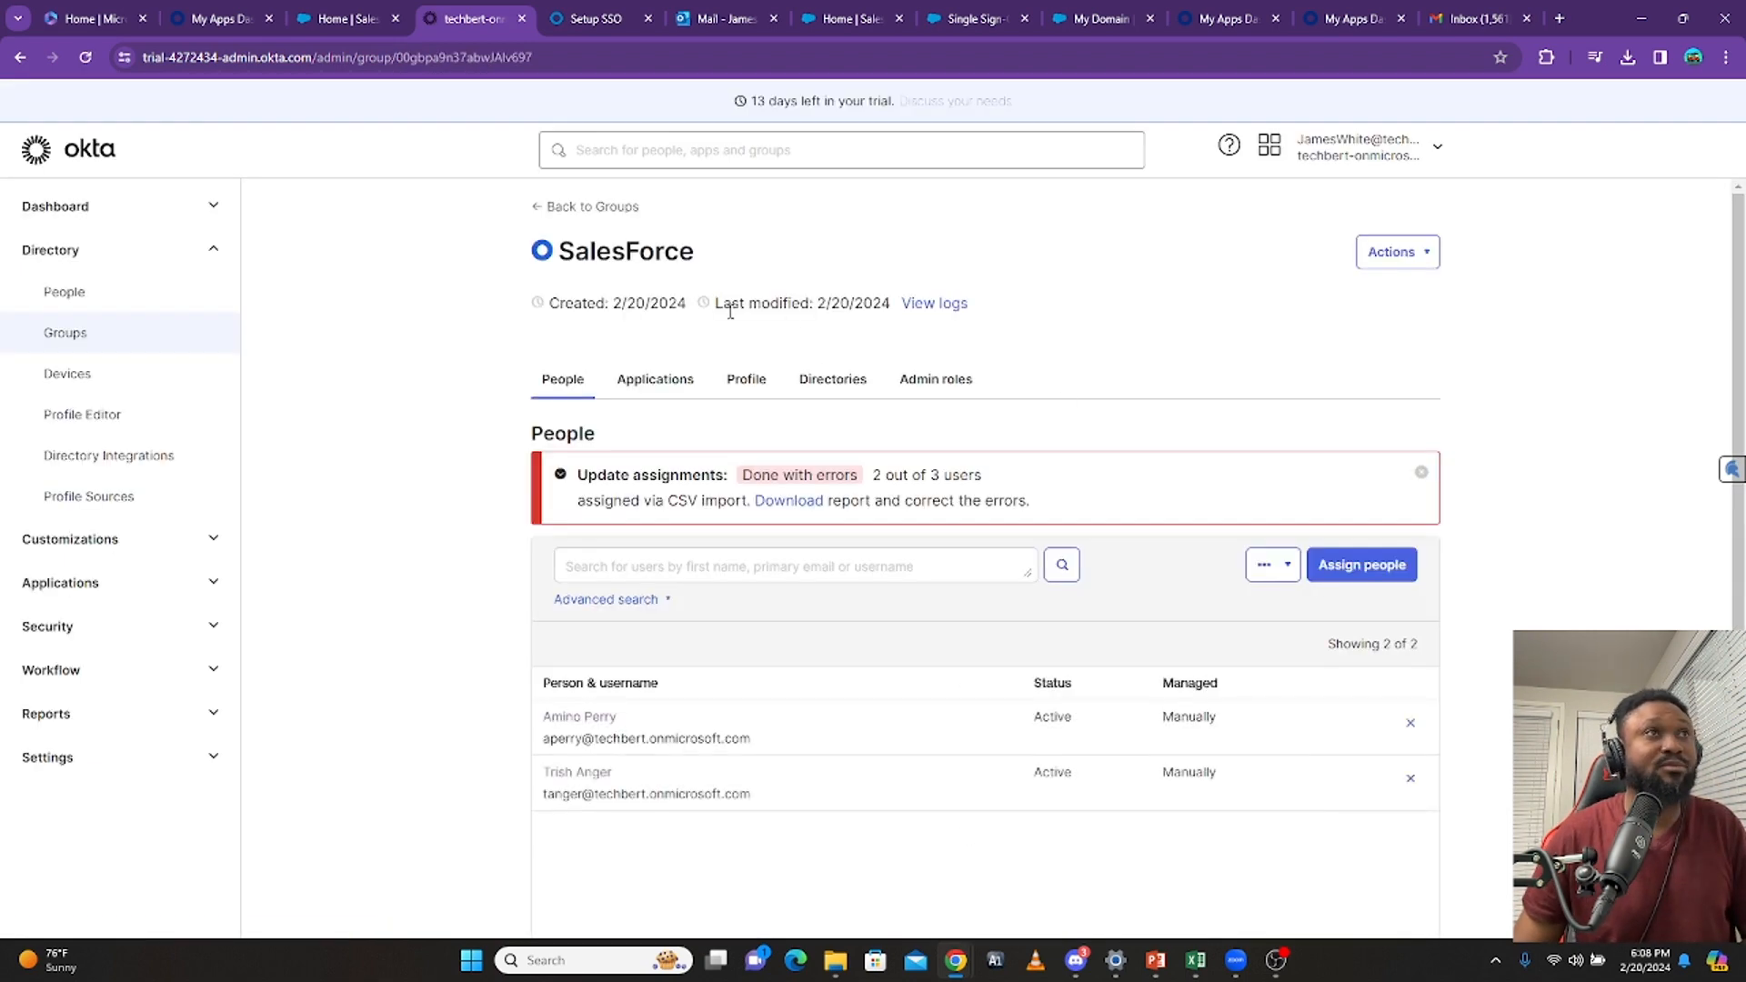
click(1391, 251)
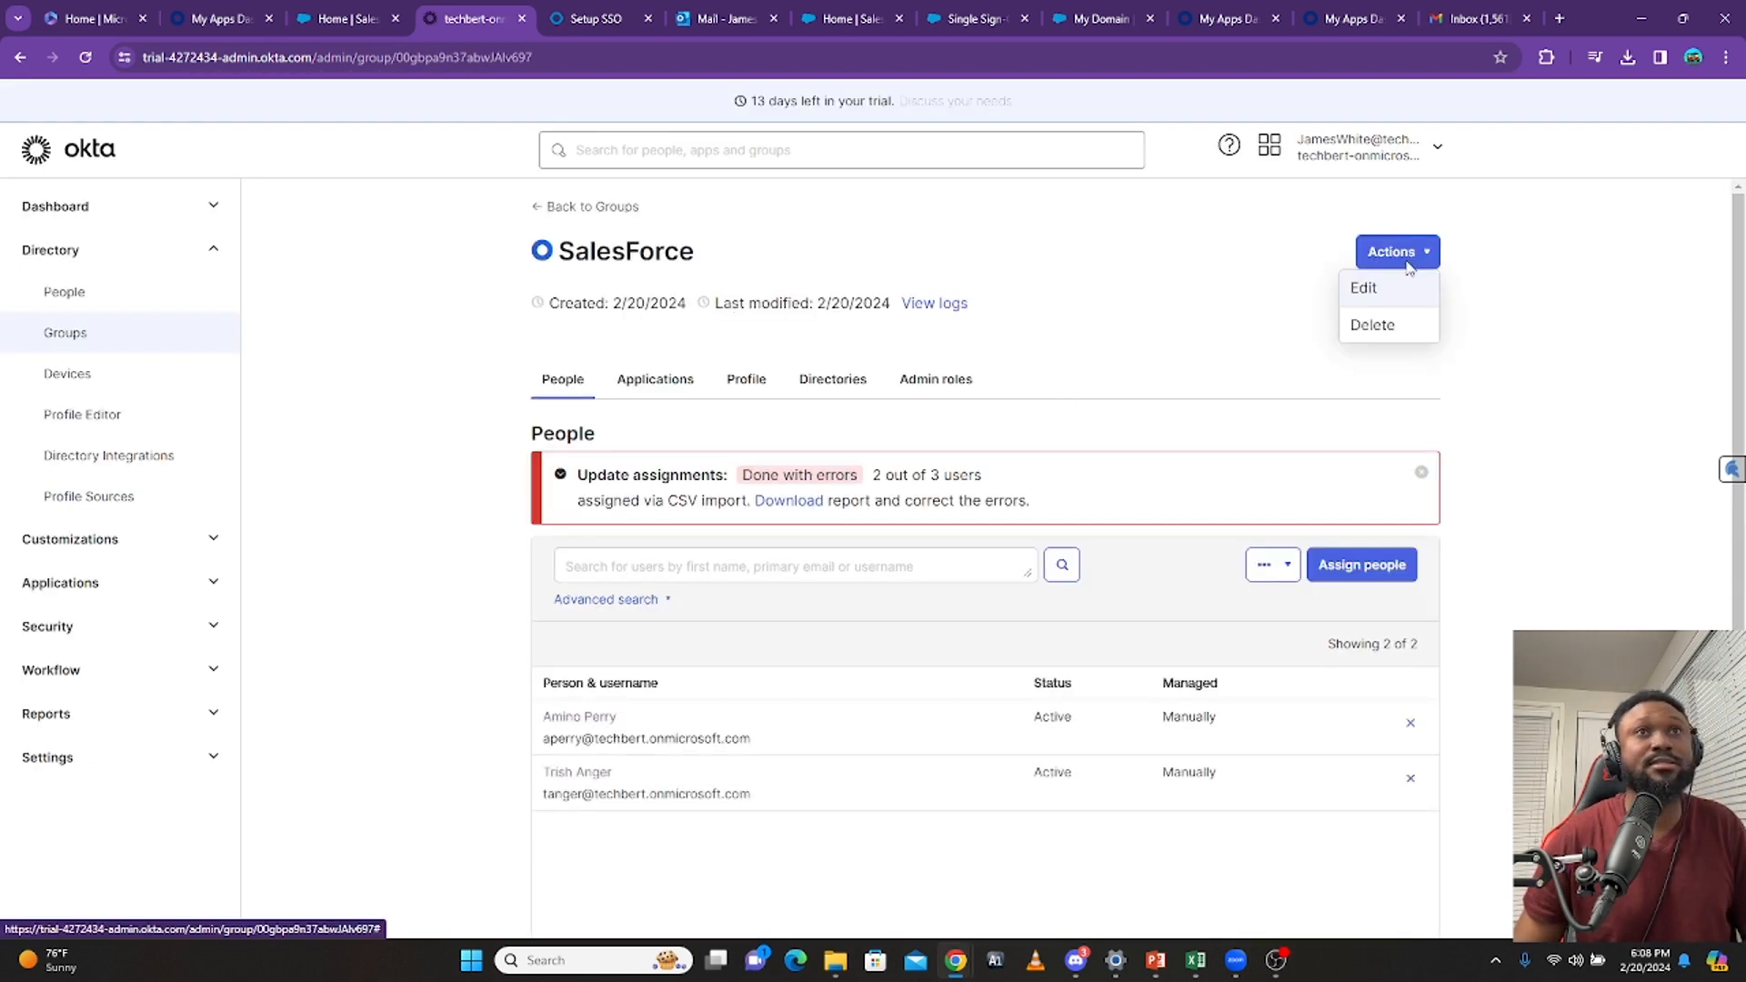
click(1361, 330)
click(1163, 612)
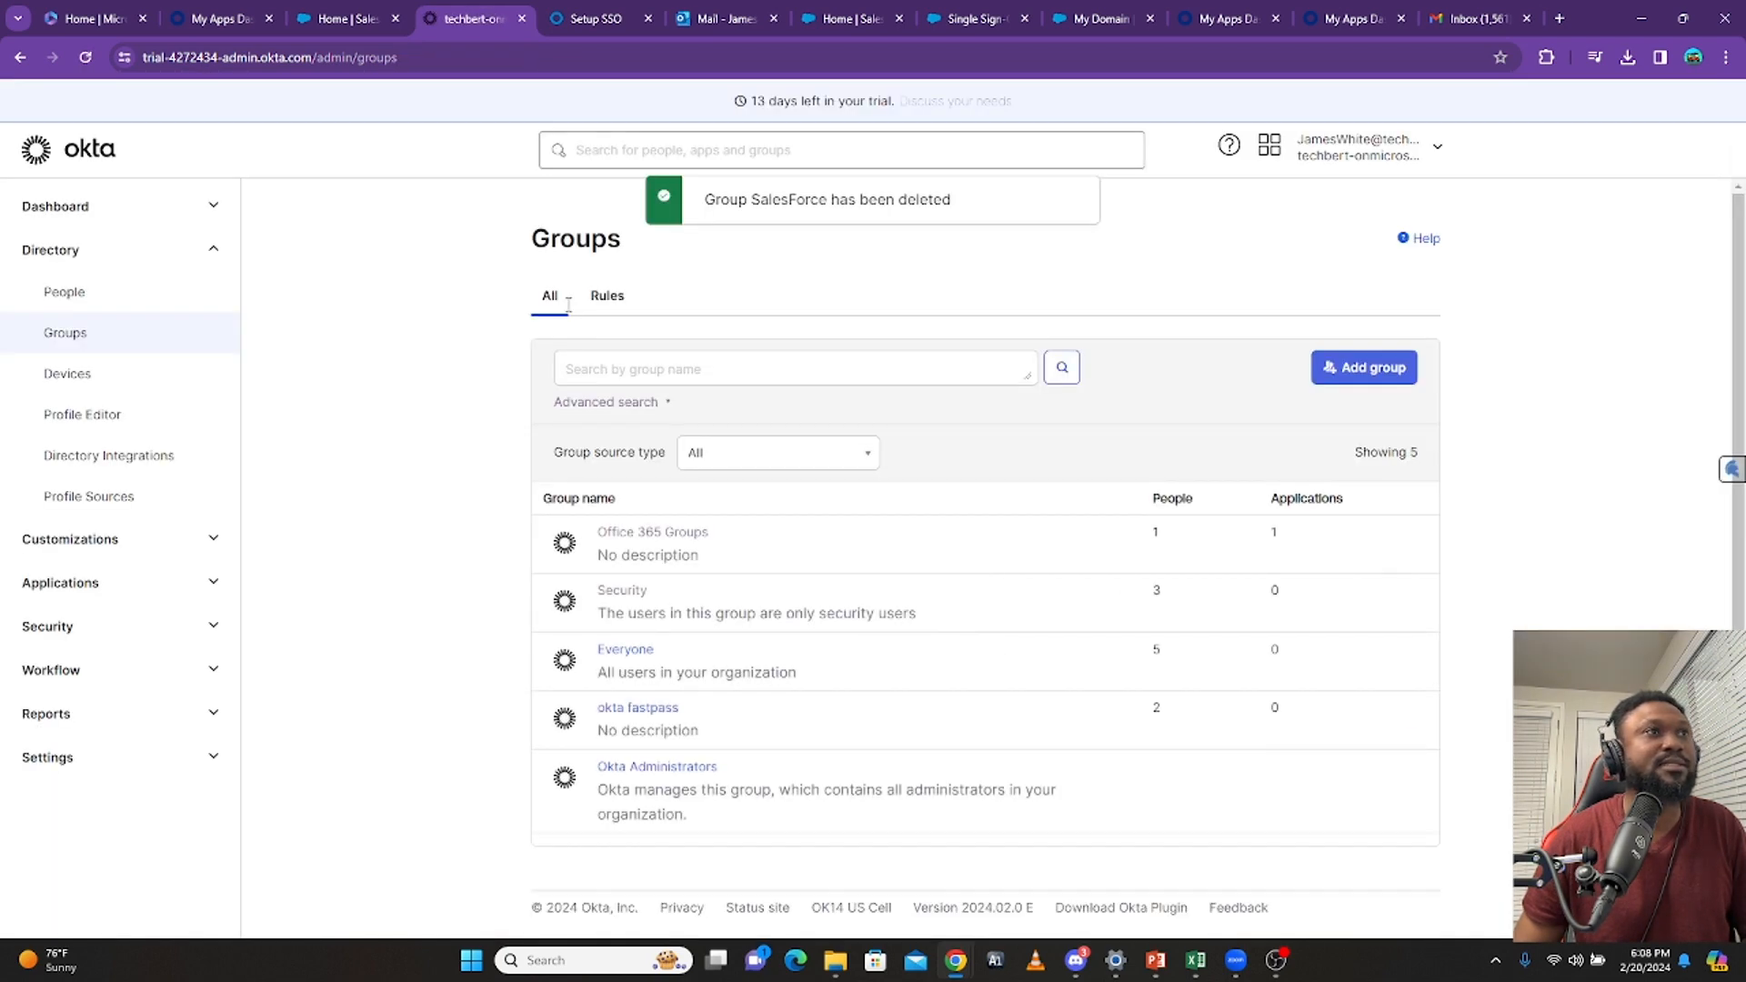
click(87, 60)
click(930, 210)
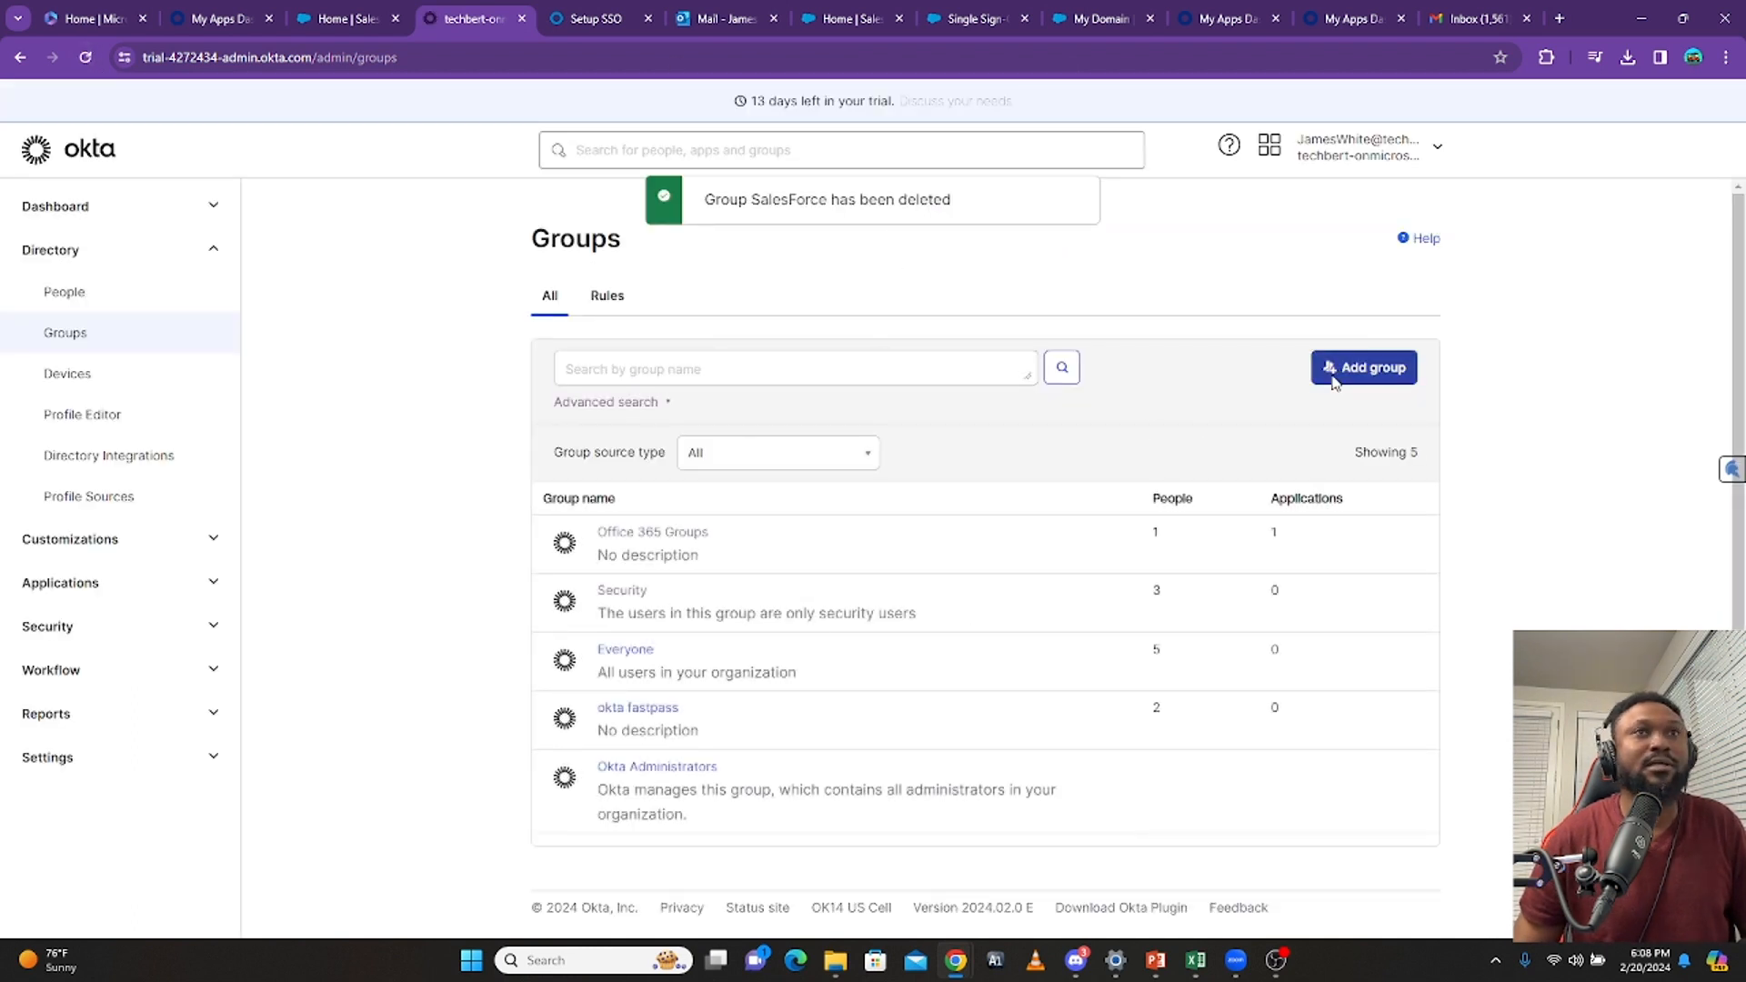
Add a new group named SalesForce without a description and reload the list of groups
click(1370, 373)
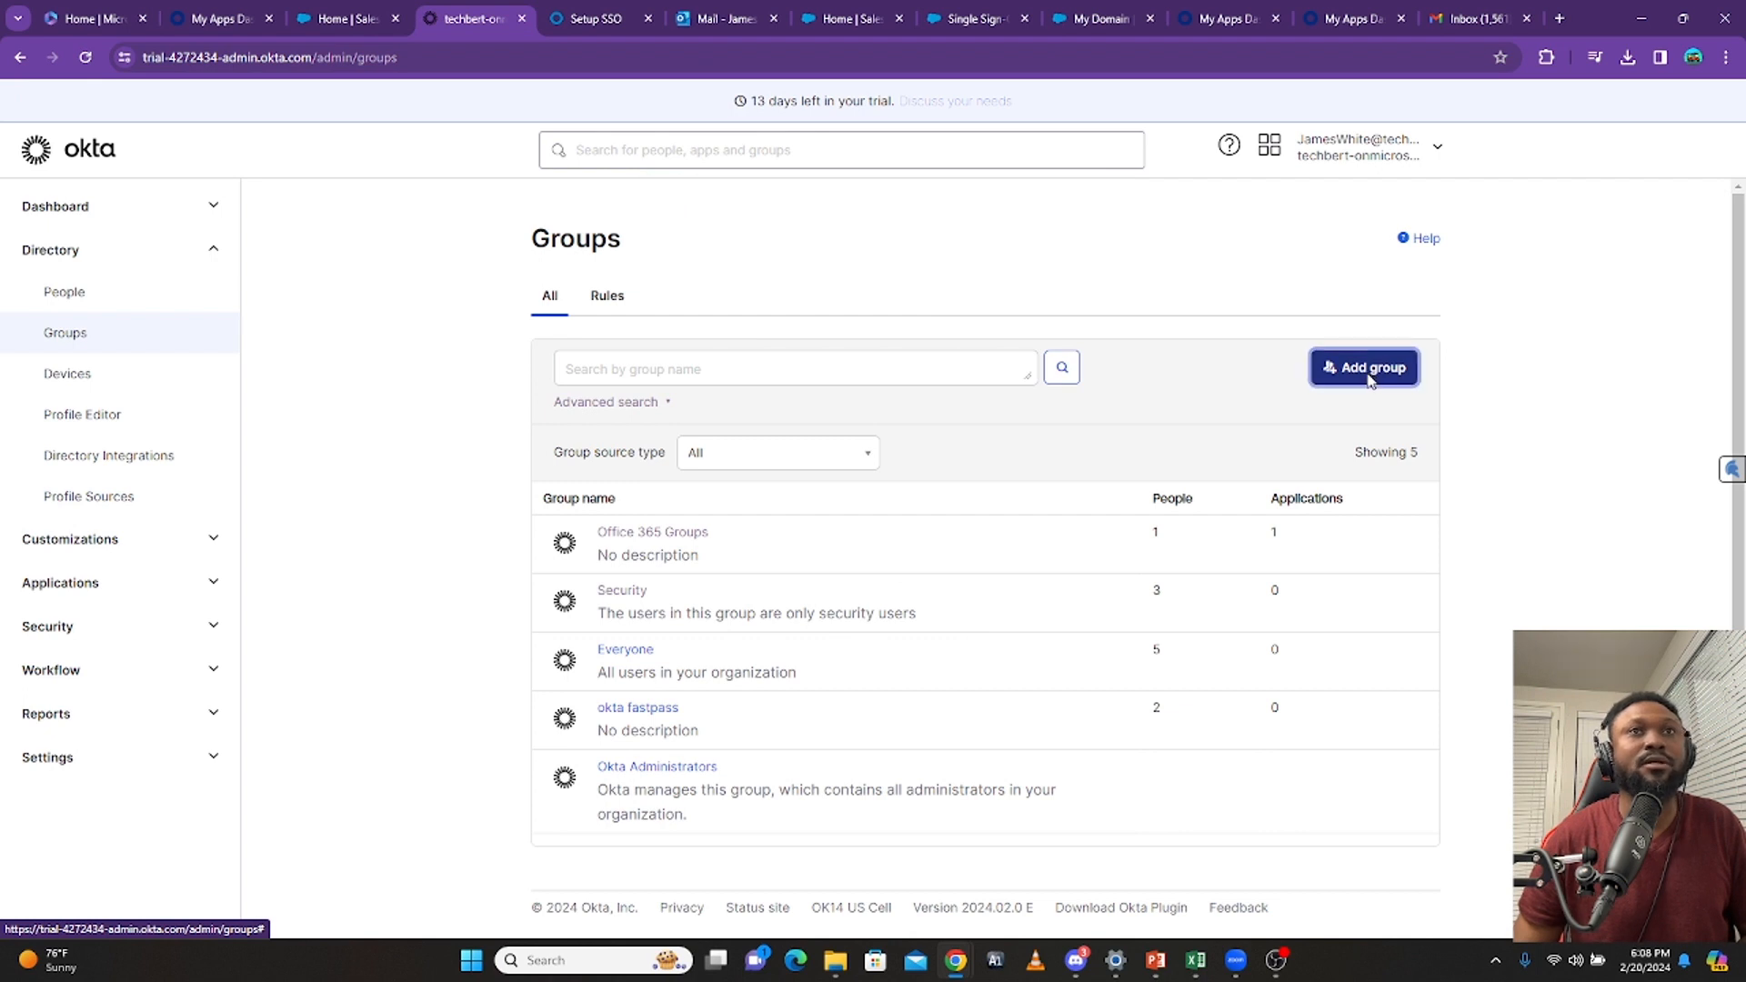
text(sALESfOR)
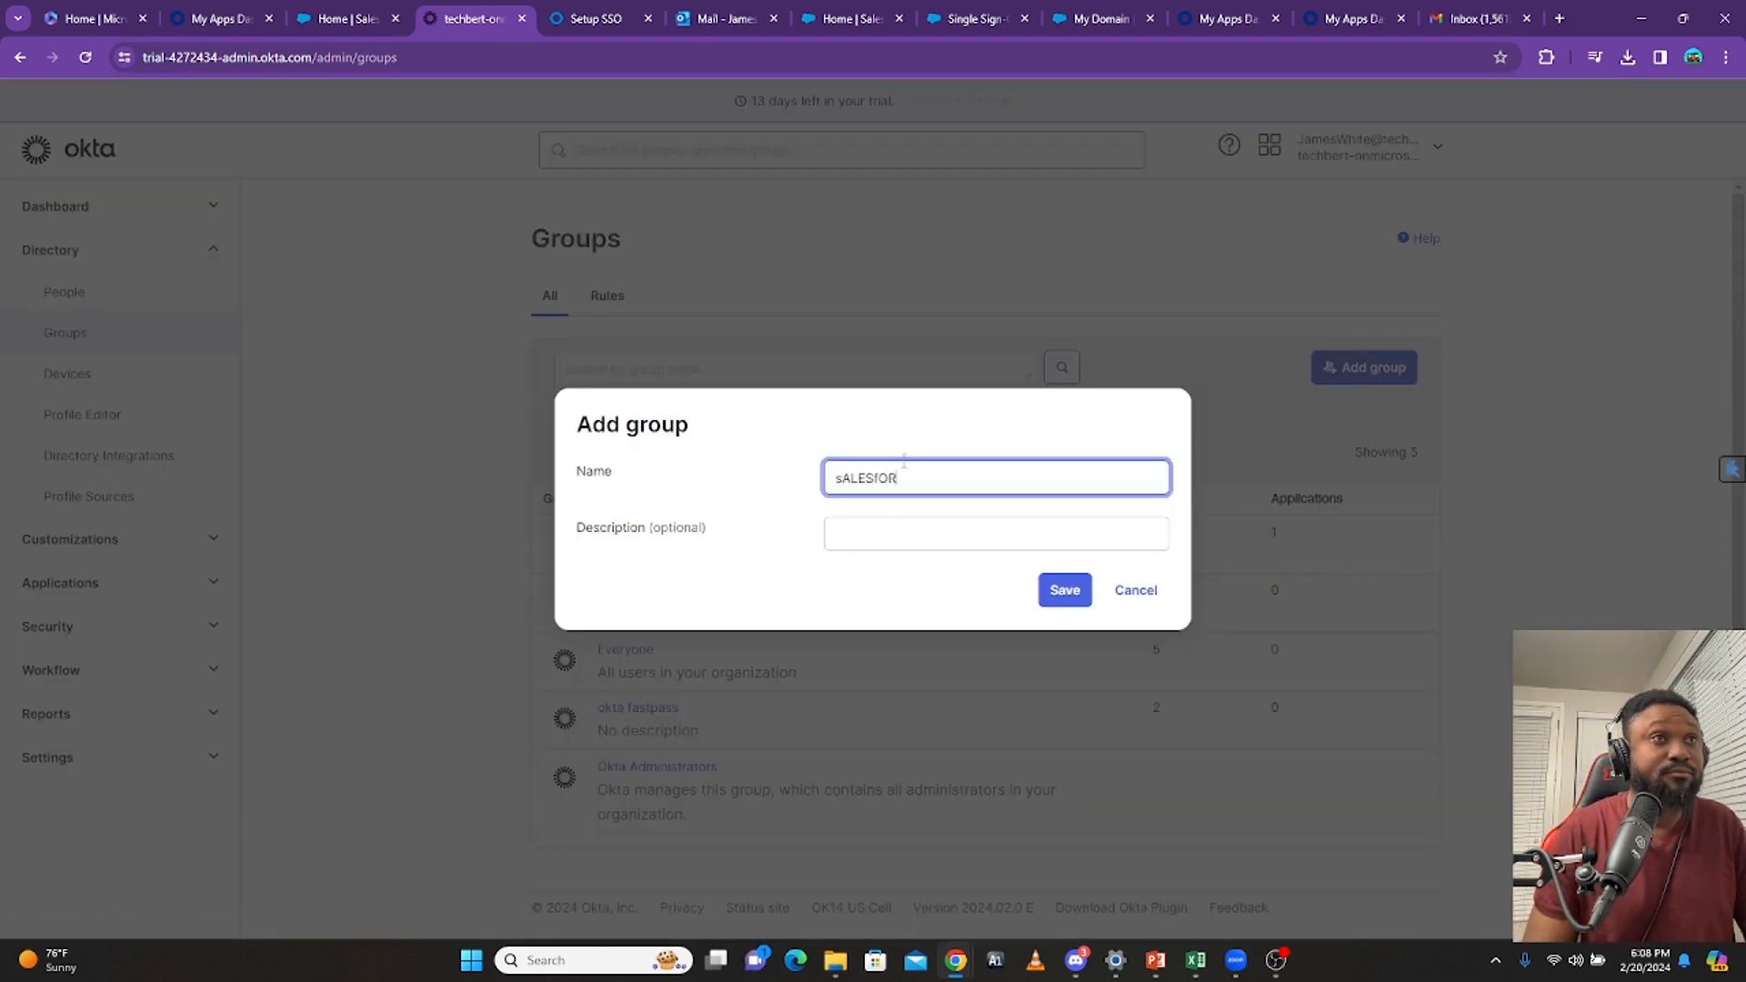
key(BackSpace)
key(BackSpace)
key(BackSpace)
key(BackSpace)
key(BackSpace)
key(BackSpace)
key(BackSpace)
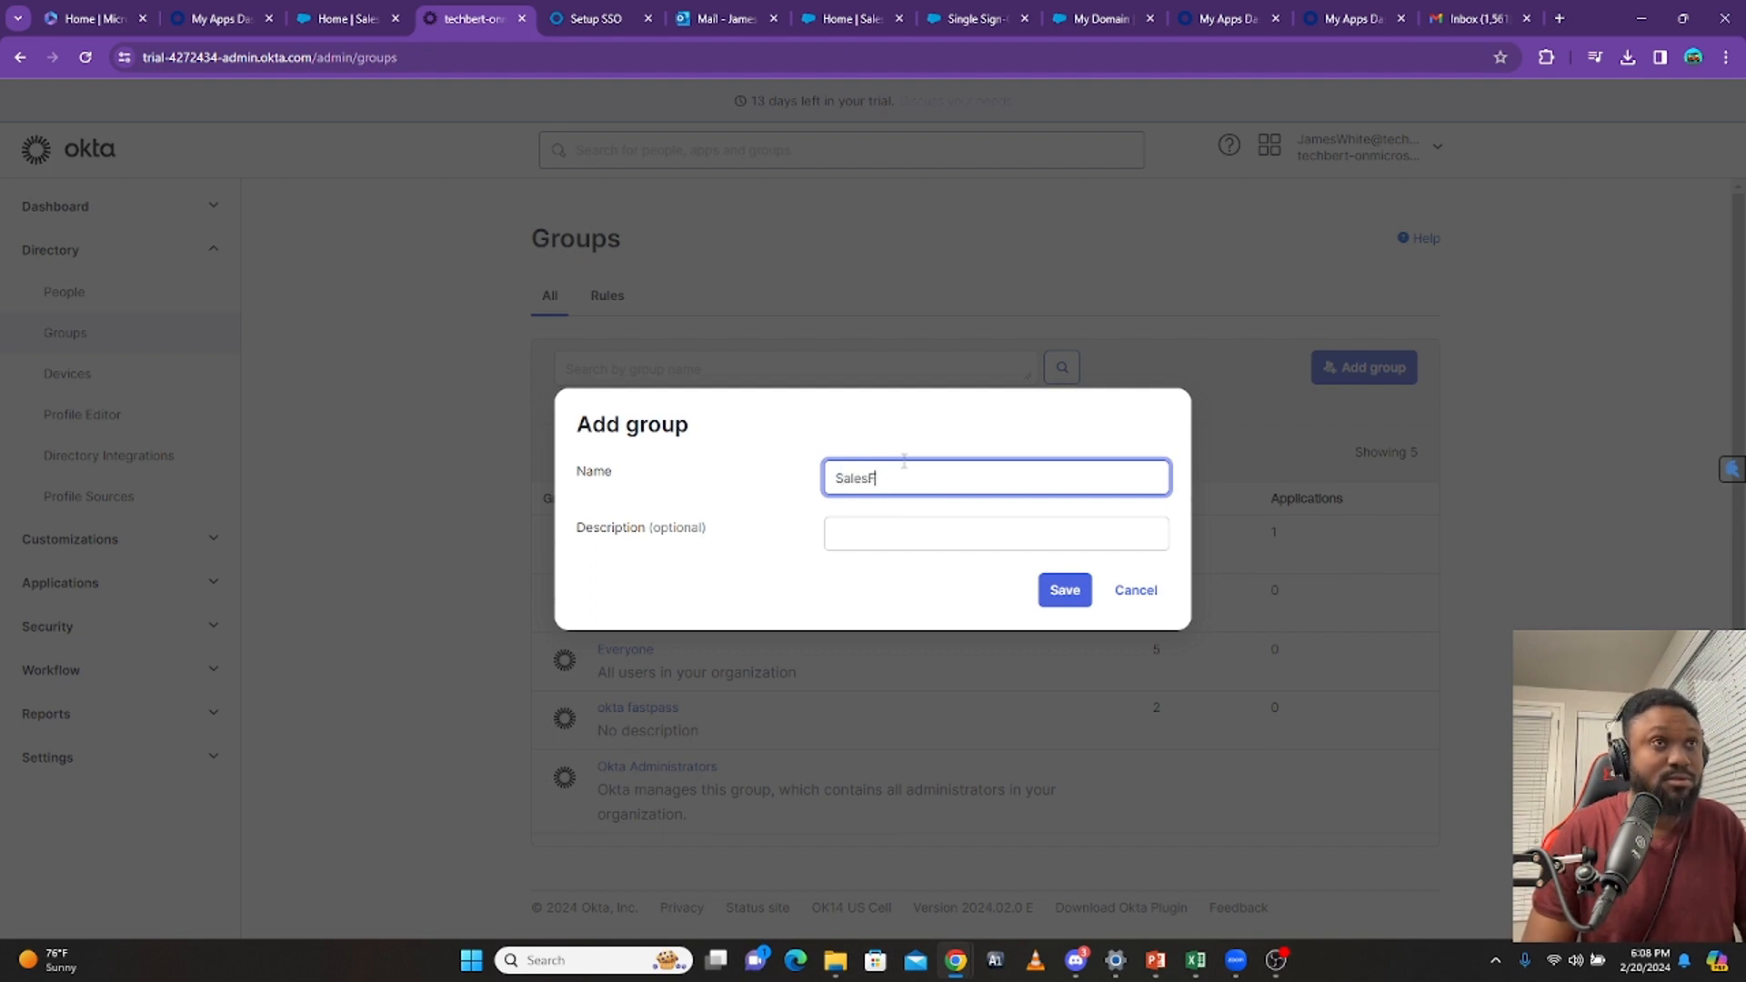
text(alesForce)
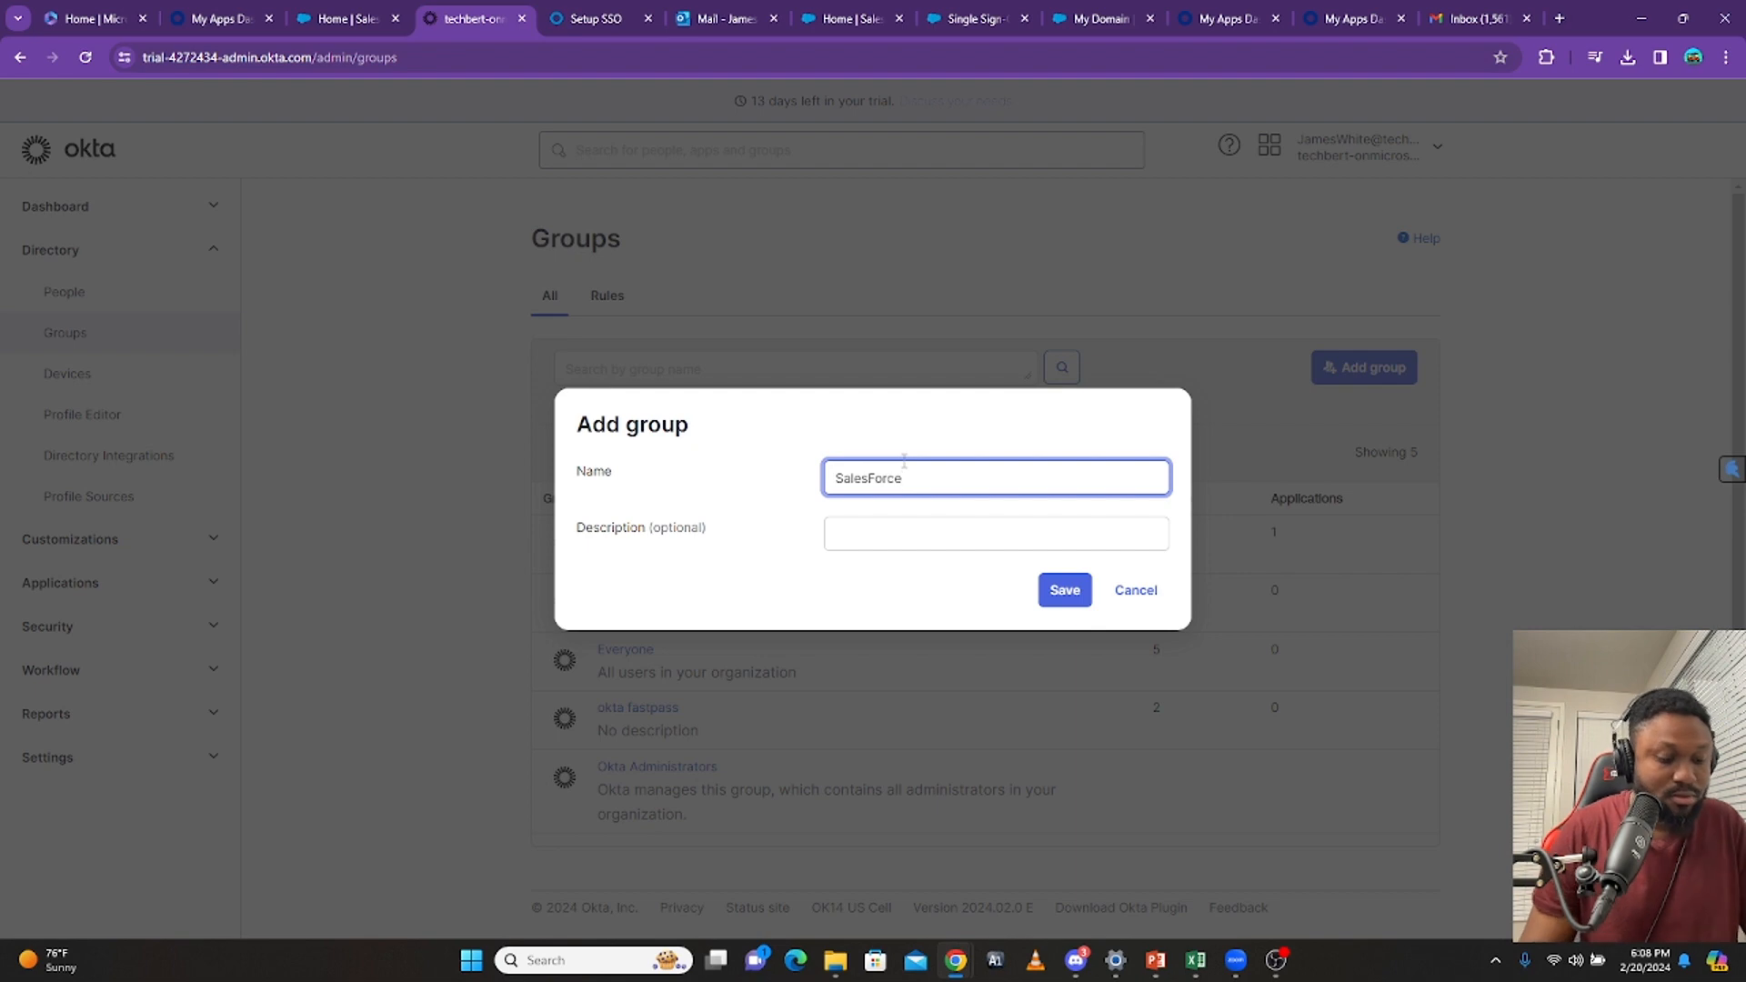
click(1061, 597)
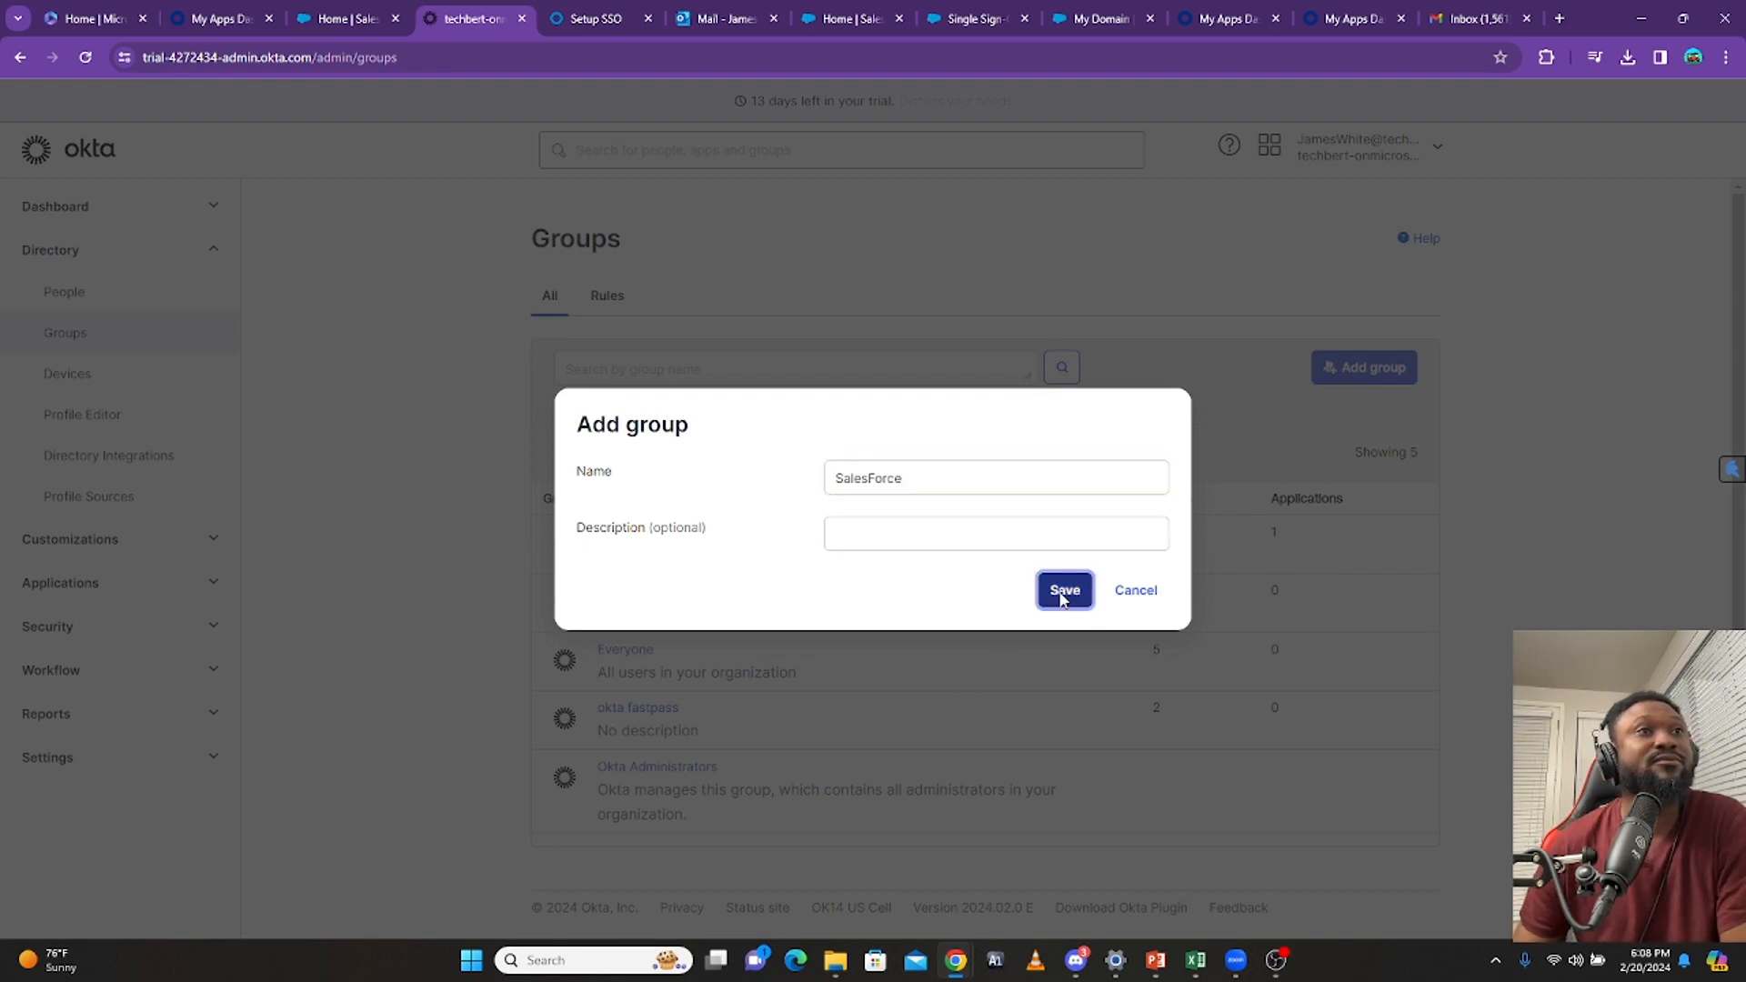
click(84, 58)
click(920, 209)
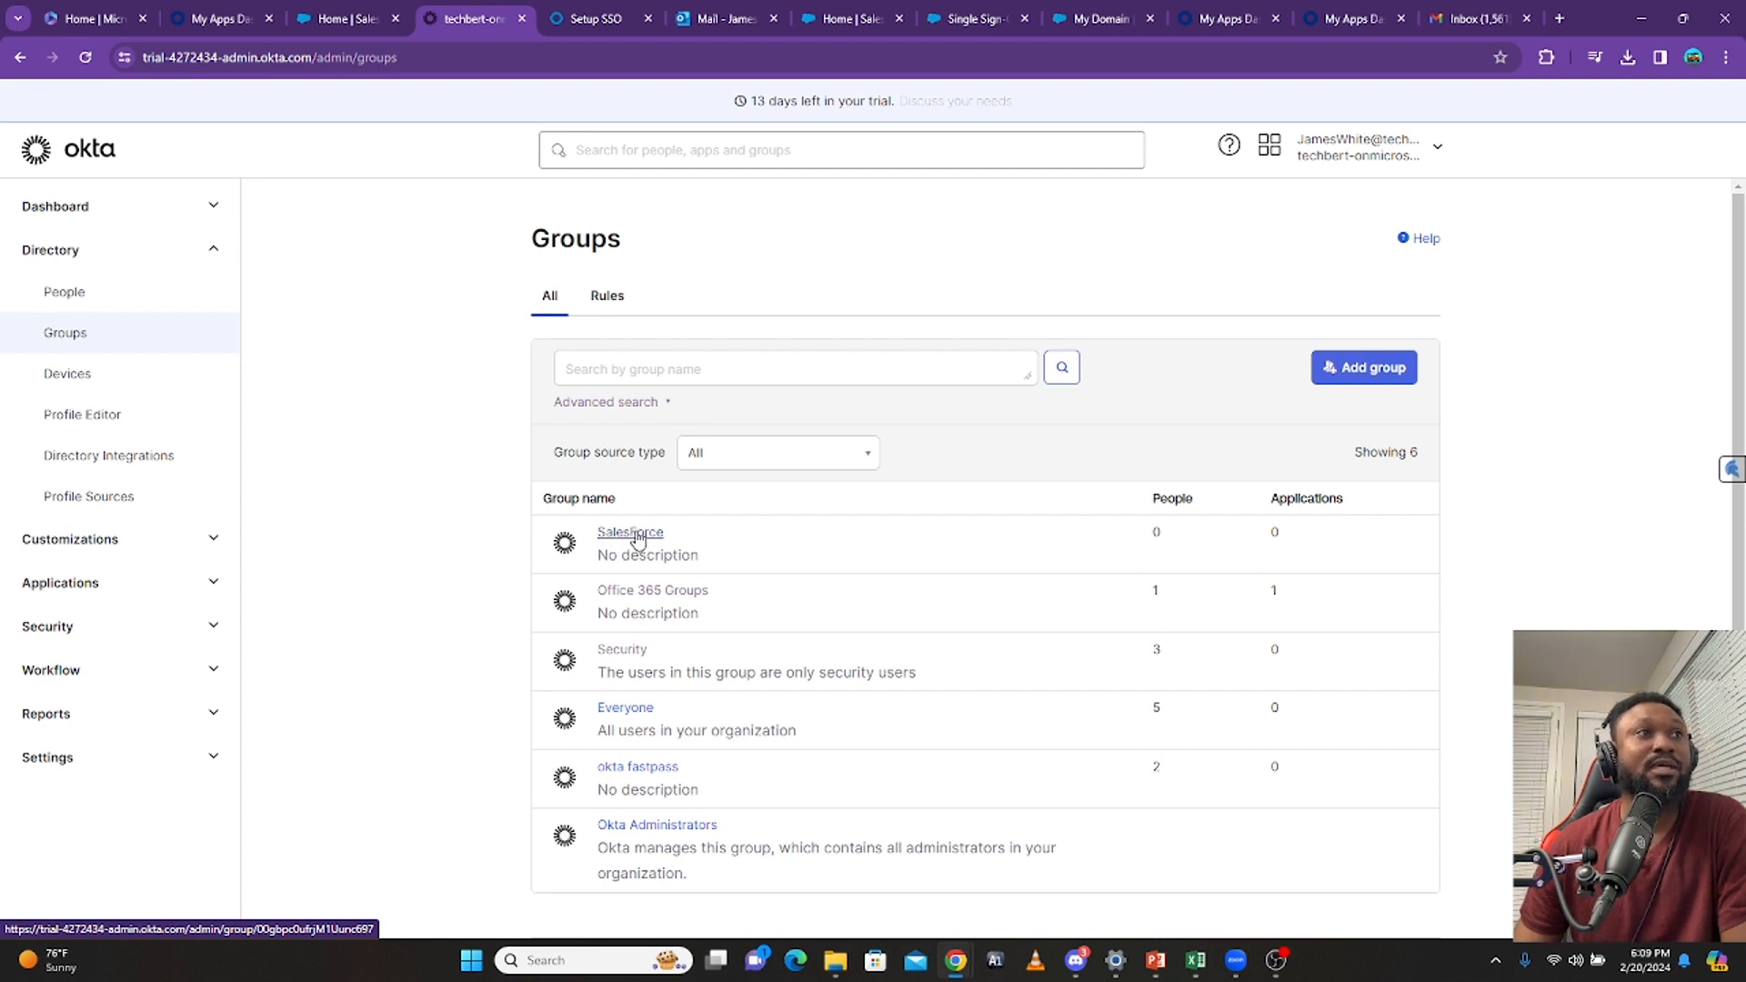
Rename the new SalesForce group to SalesForce Group
click(636, 538)
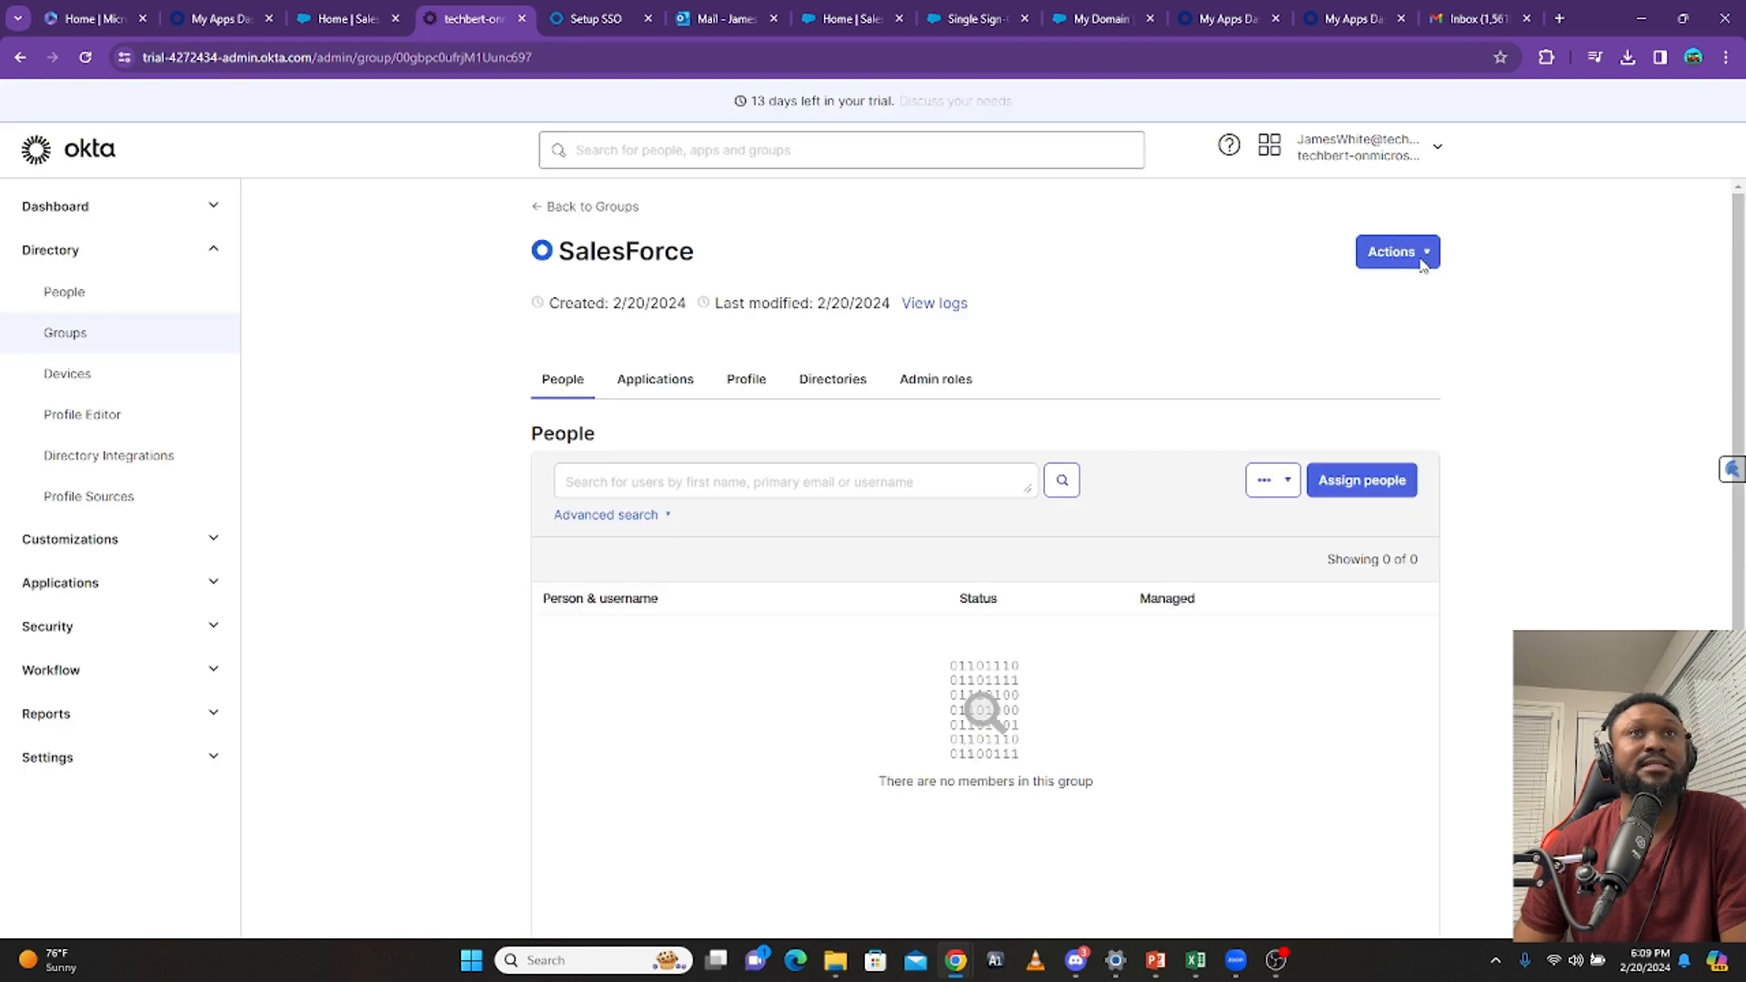
click(1423, 259)
click(1368, 287)
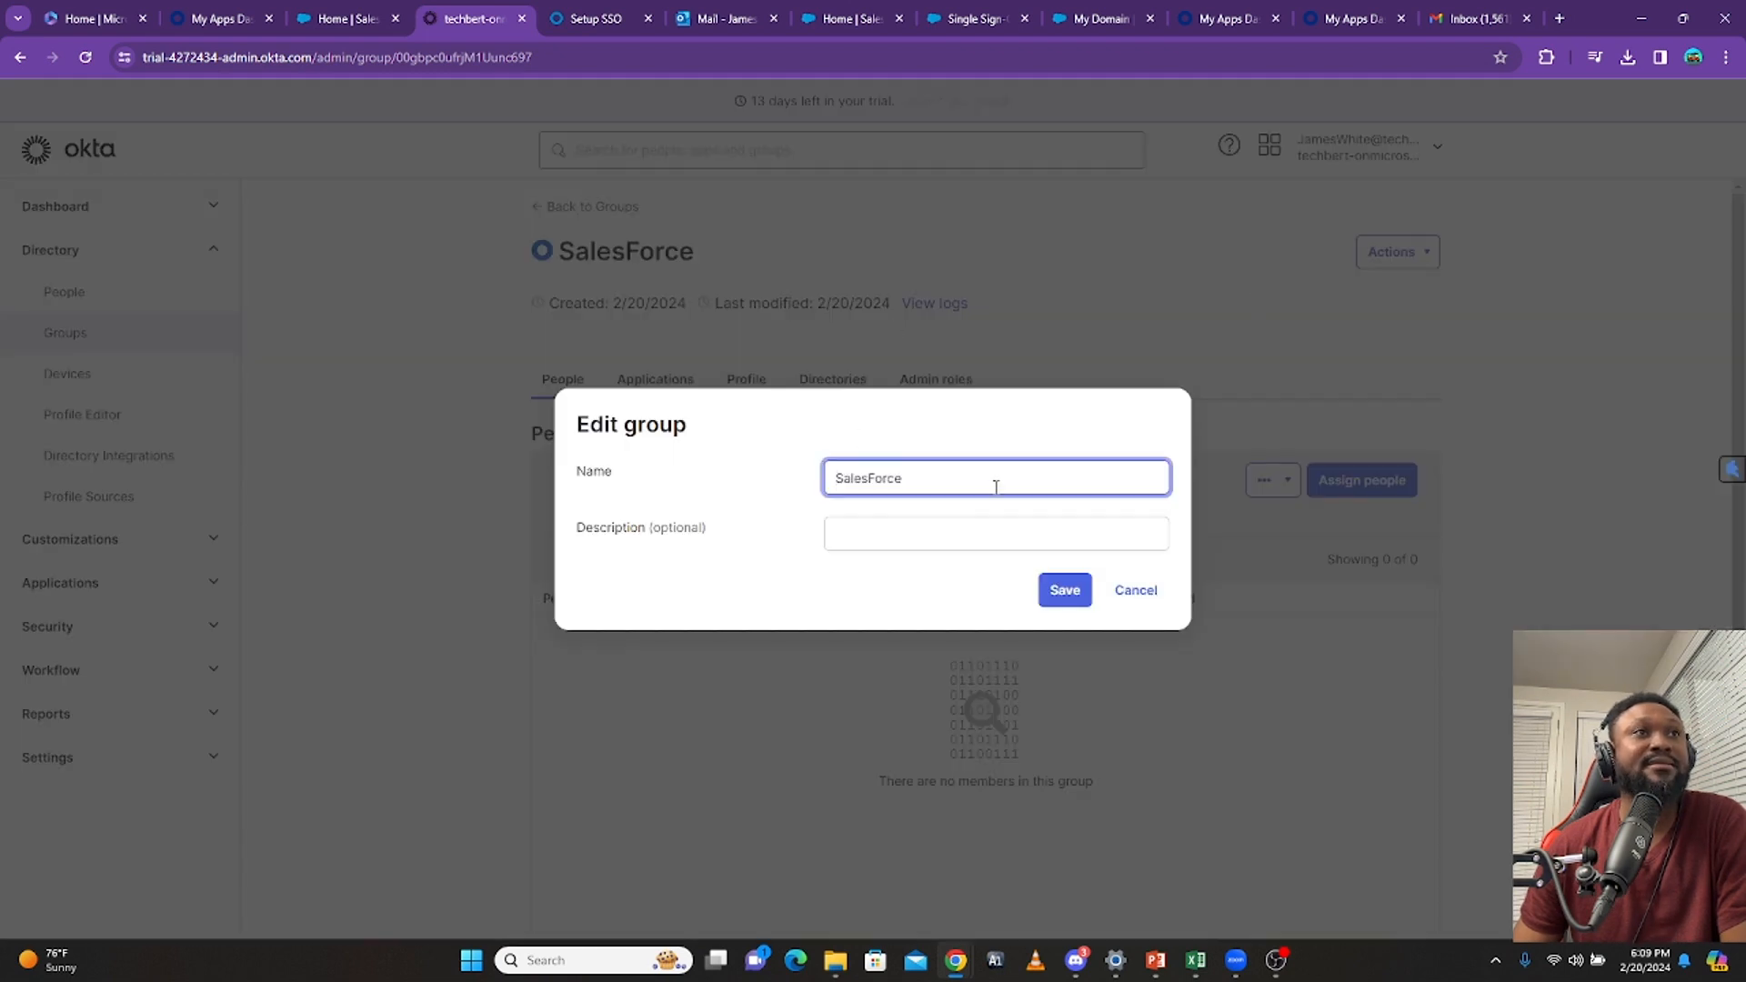
text(Grou)
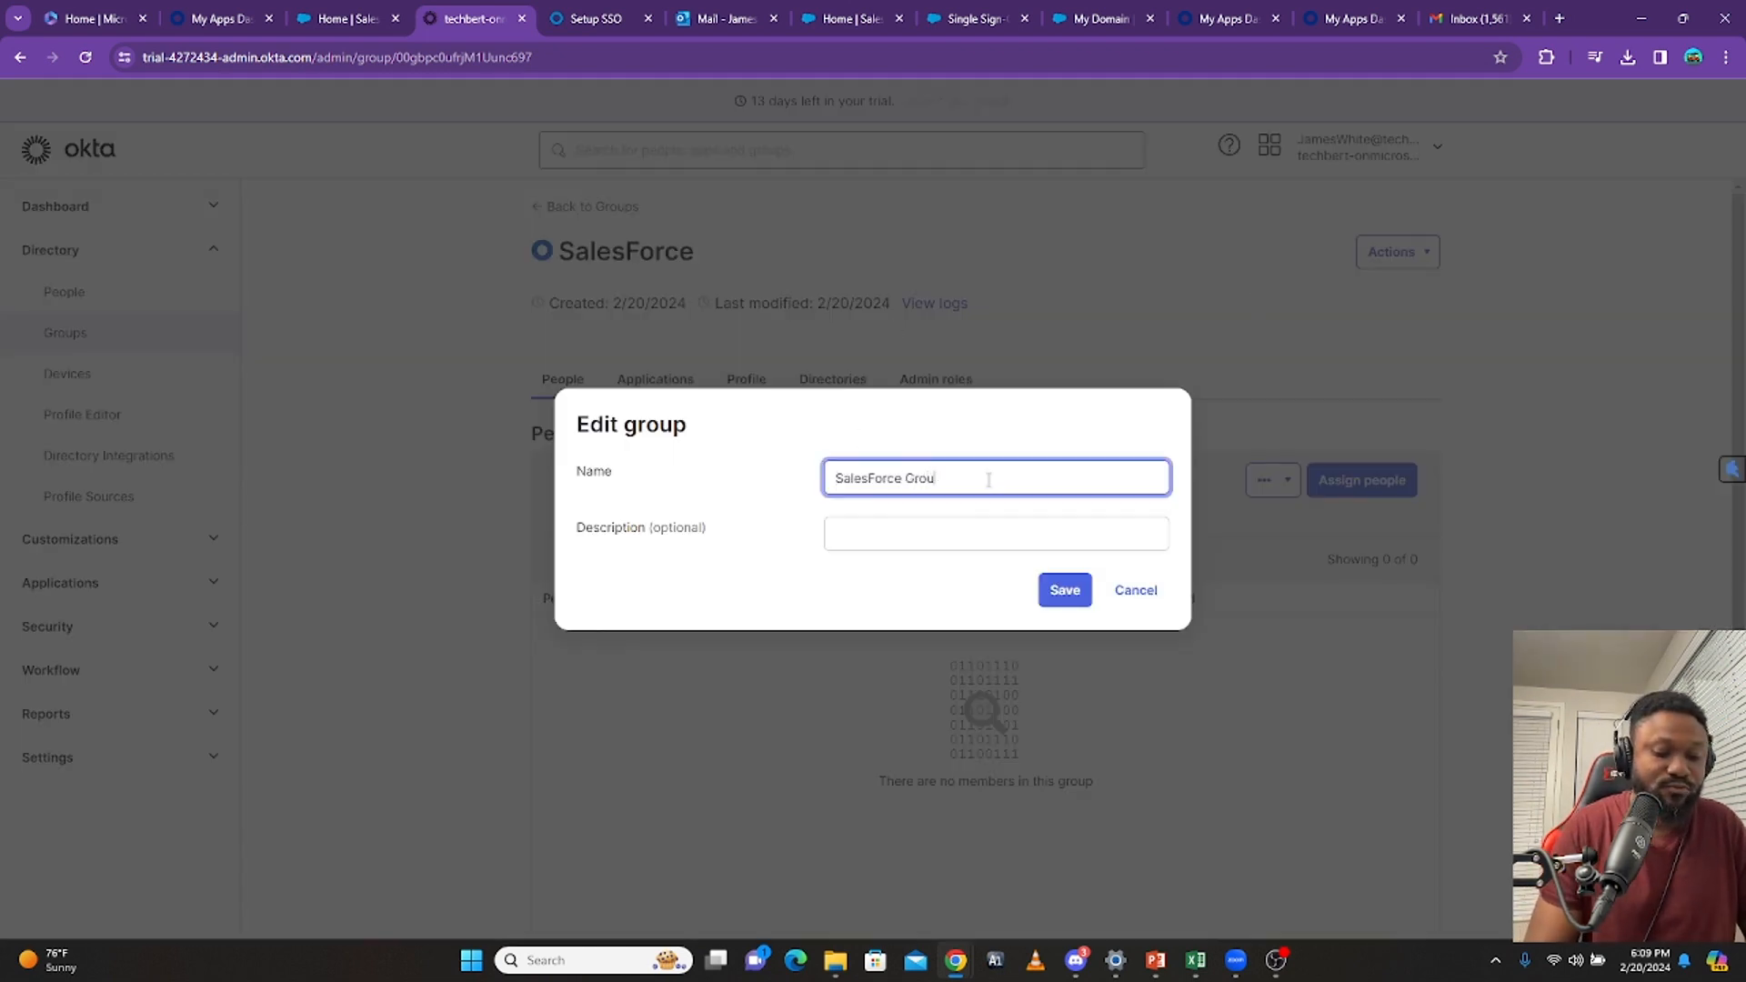
text(p)
click(1062, 590)
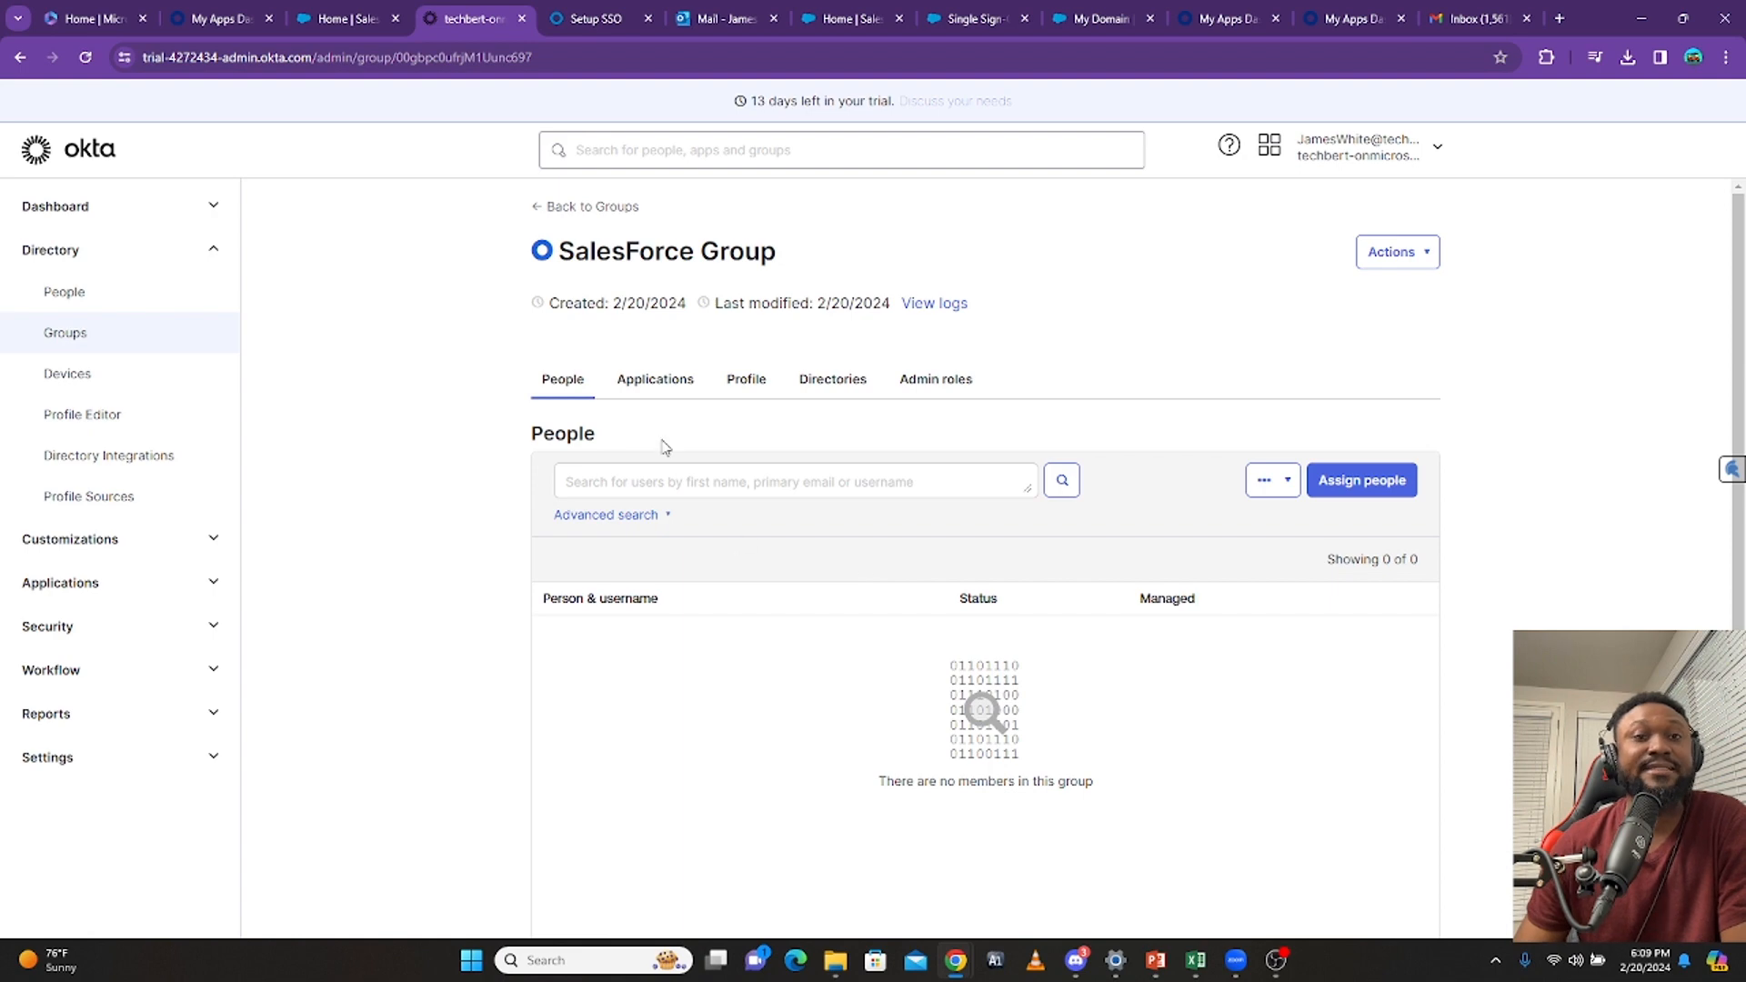
Assign the Salesforce.com application to SalesForce Group
click(665, 386)
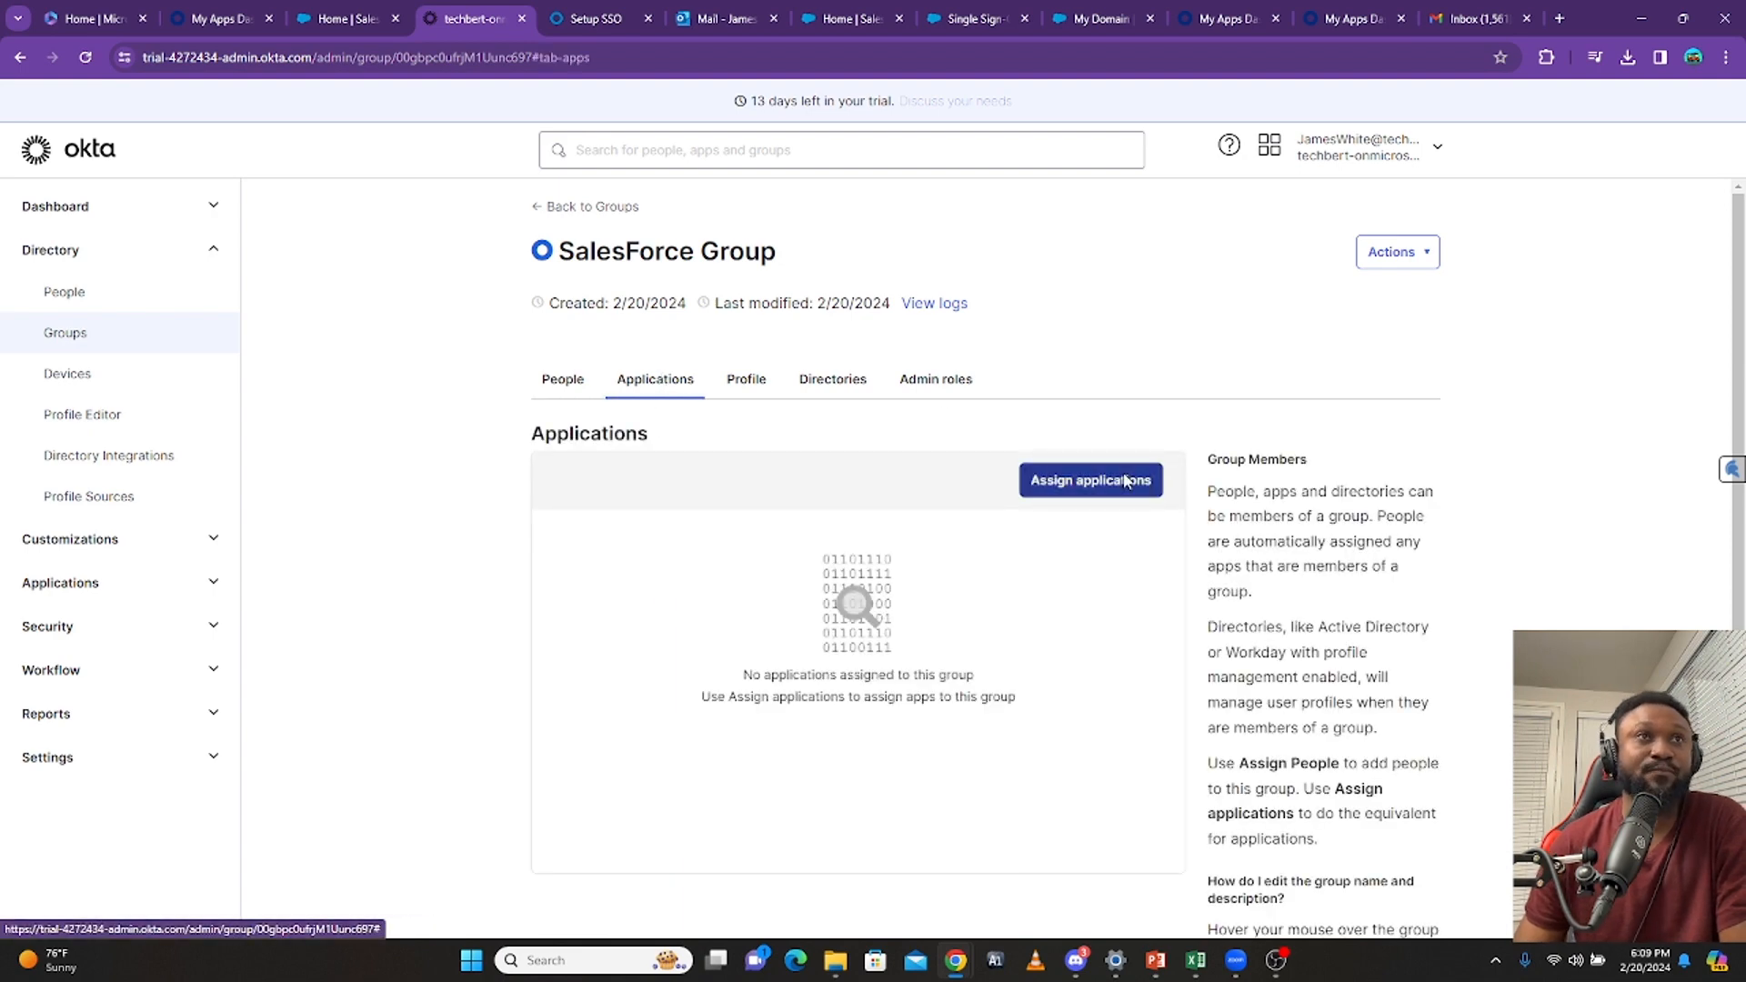
scroll(1116, 492, down, 2)
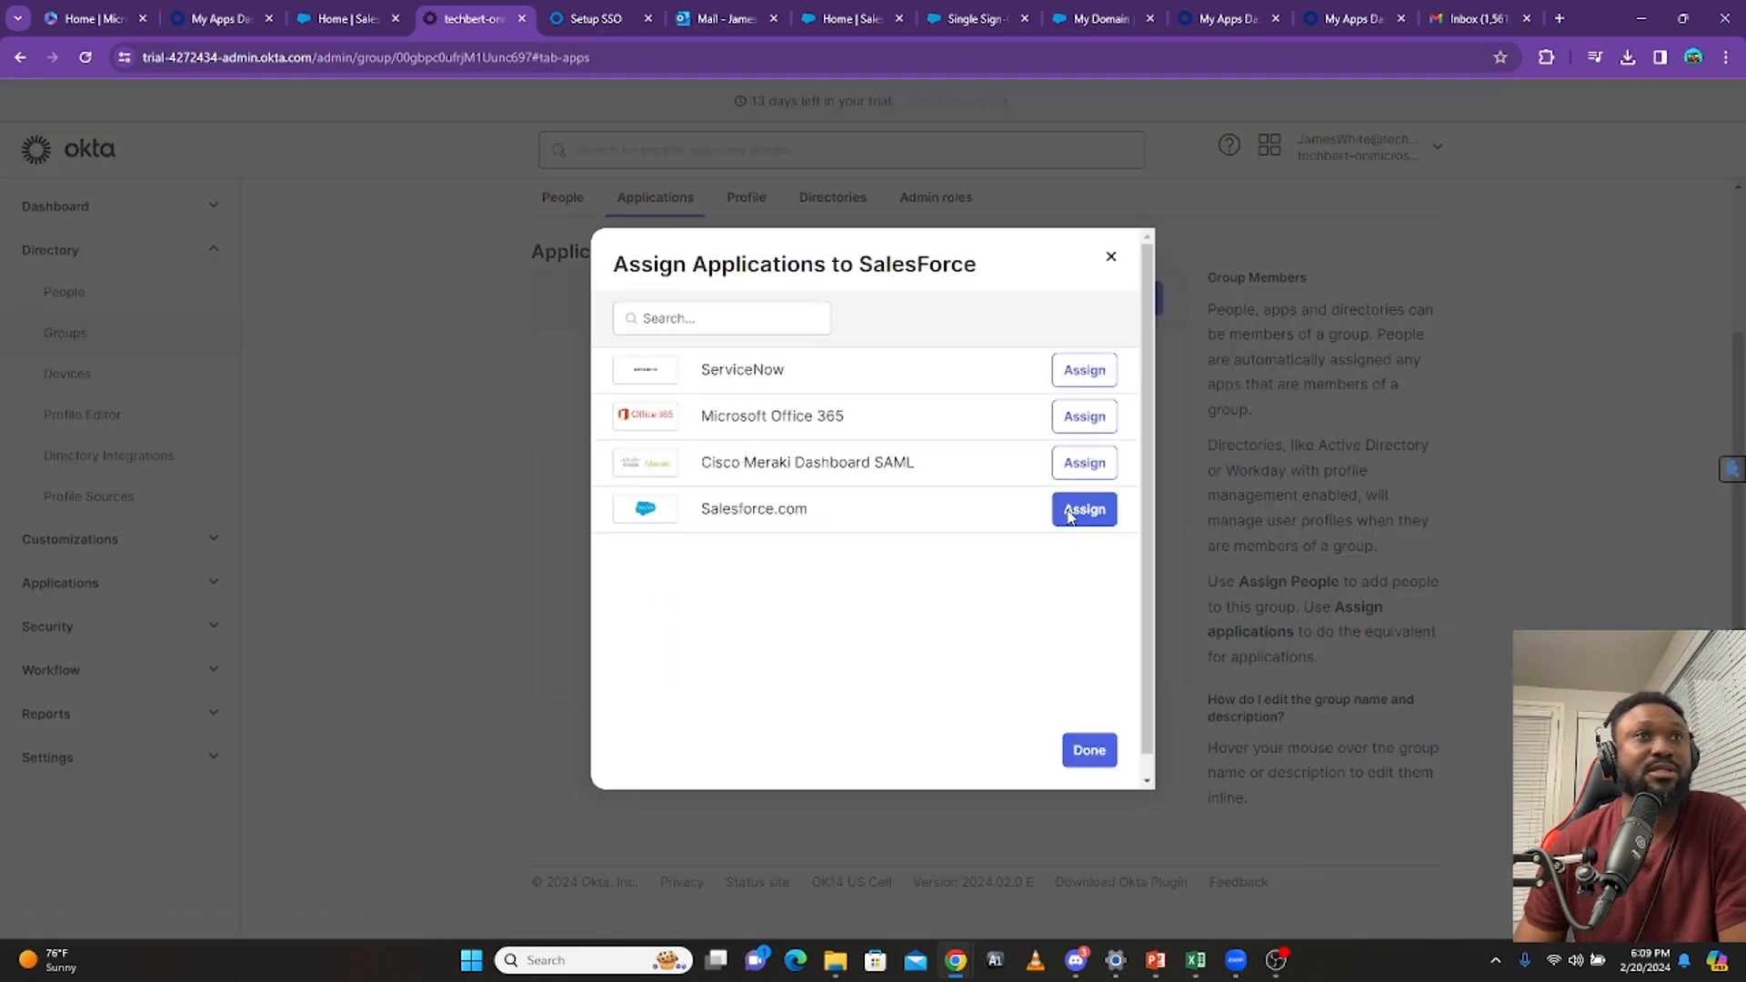
click(1069, 518)
click(1091, 751)
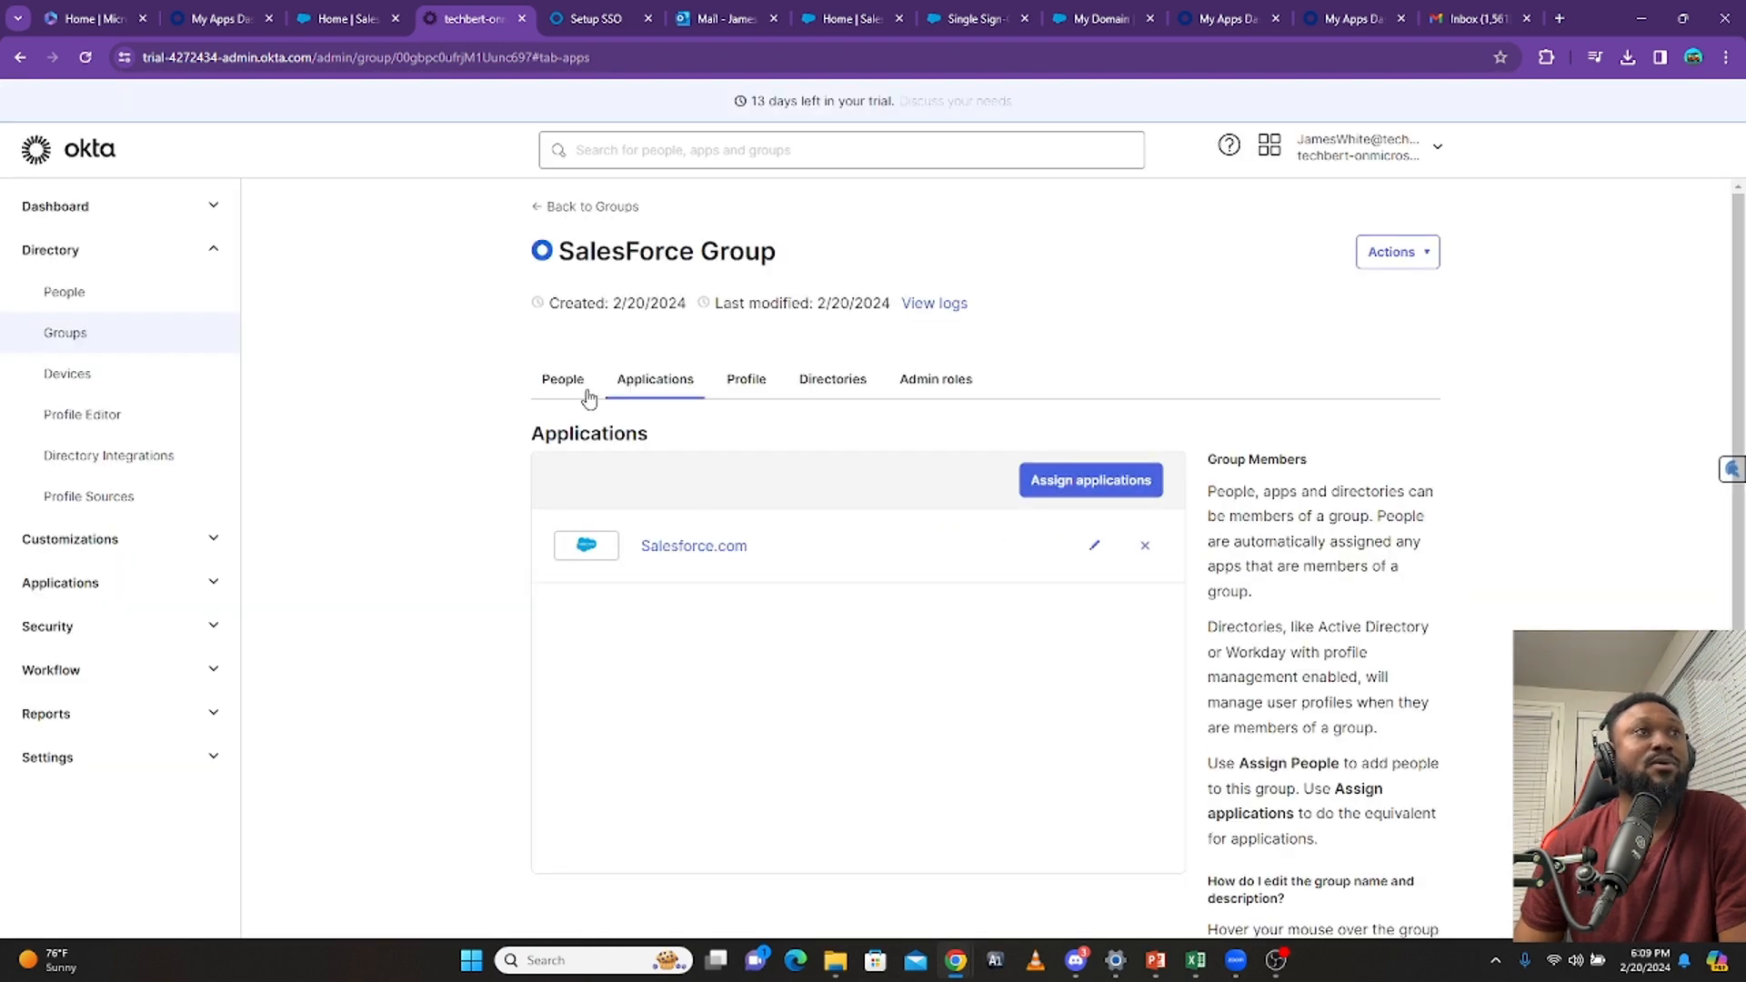
Start assigning people to SalesForce Group with a CSV import, download the CSV template and open it in Excel
click(586, 394)
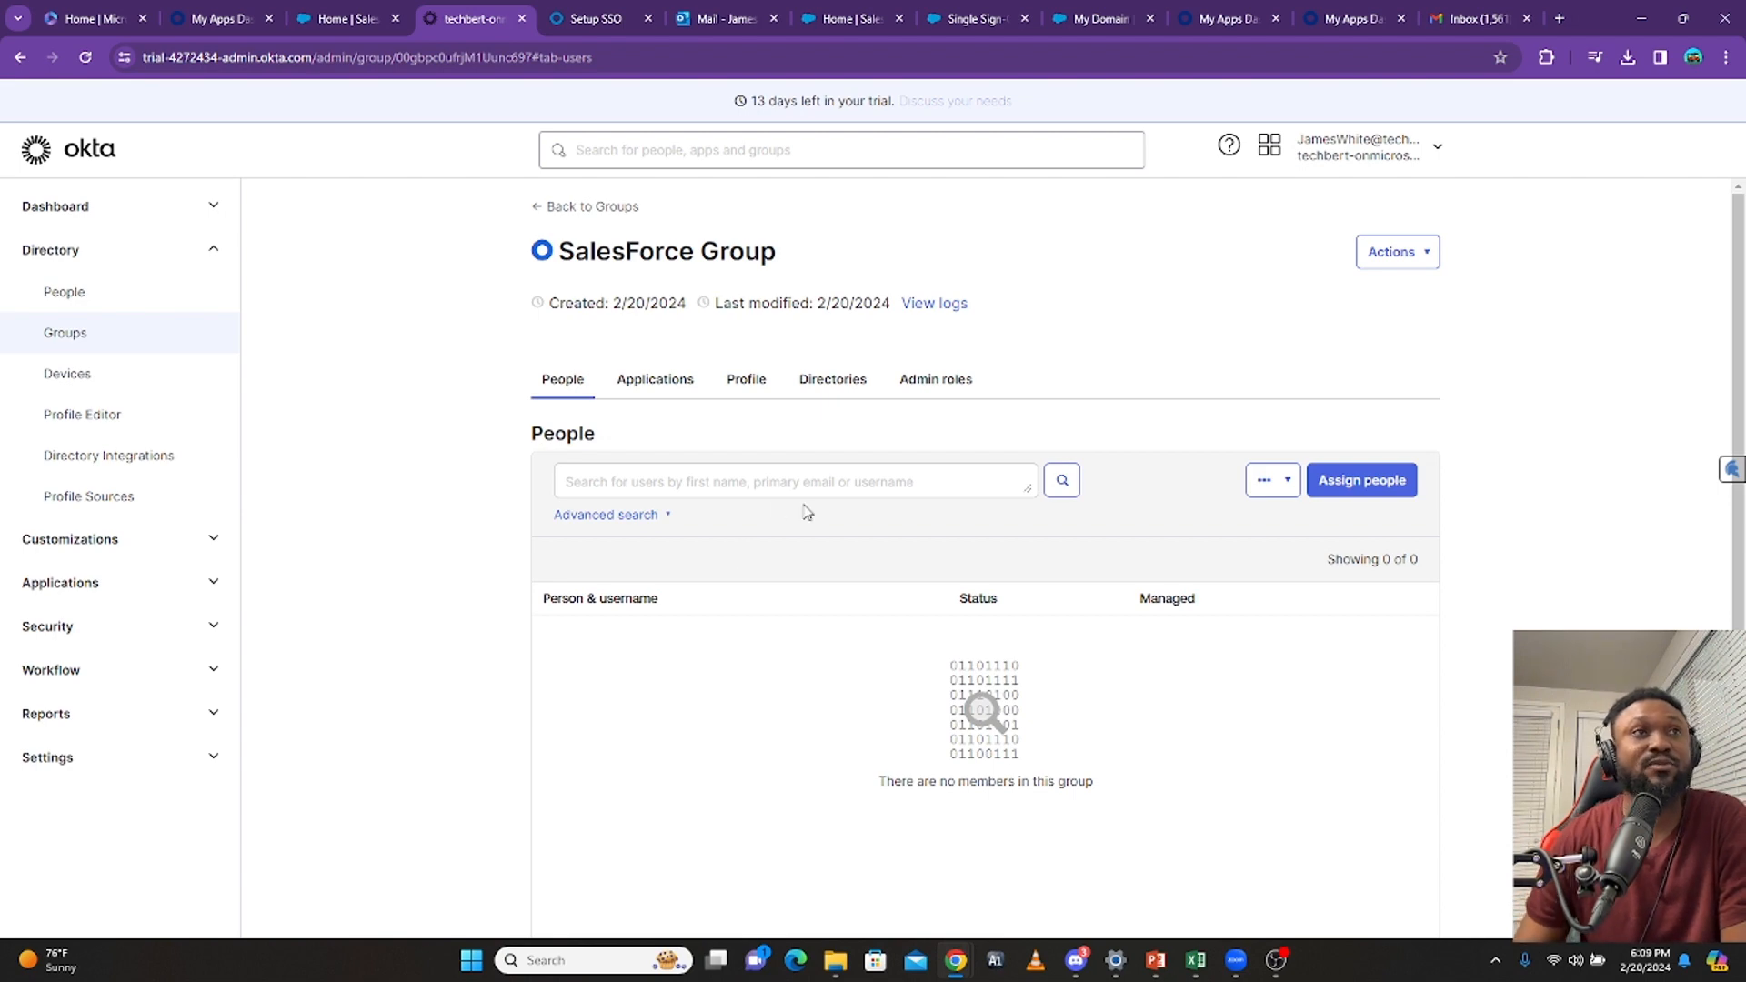
click(1361, 494)
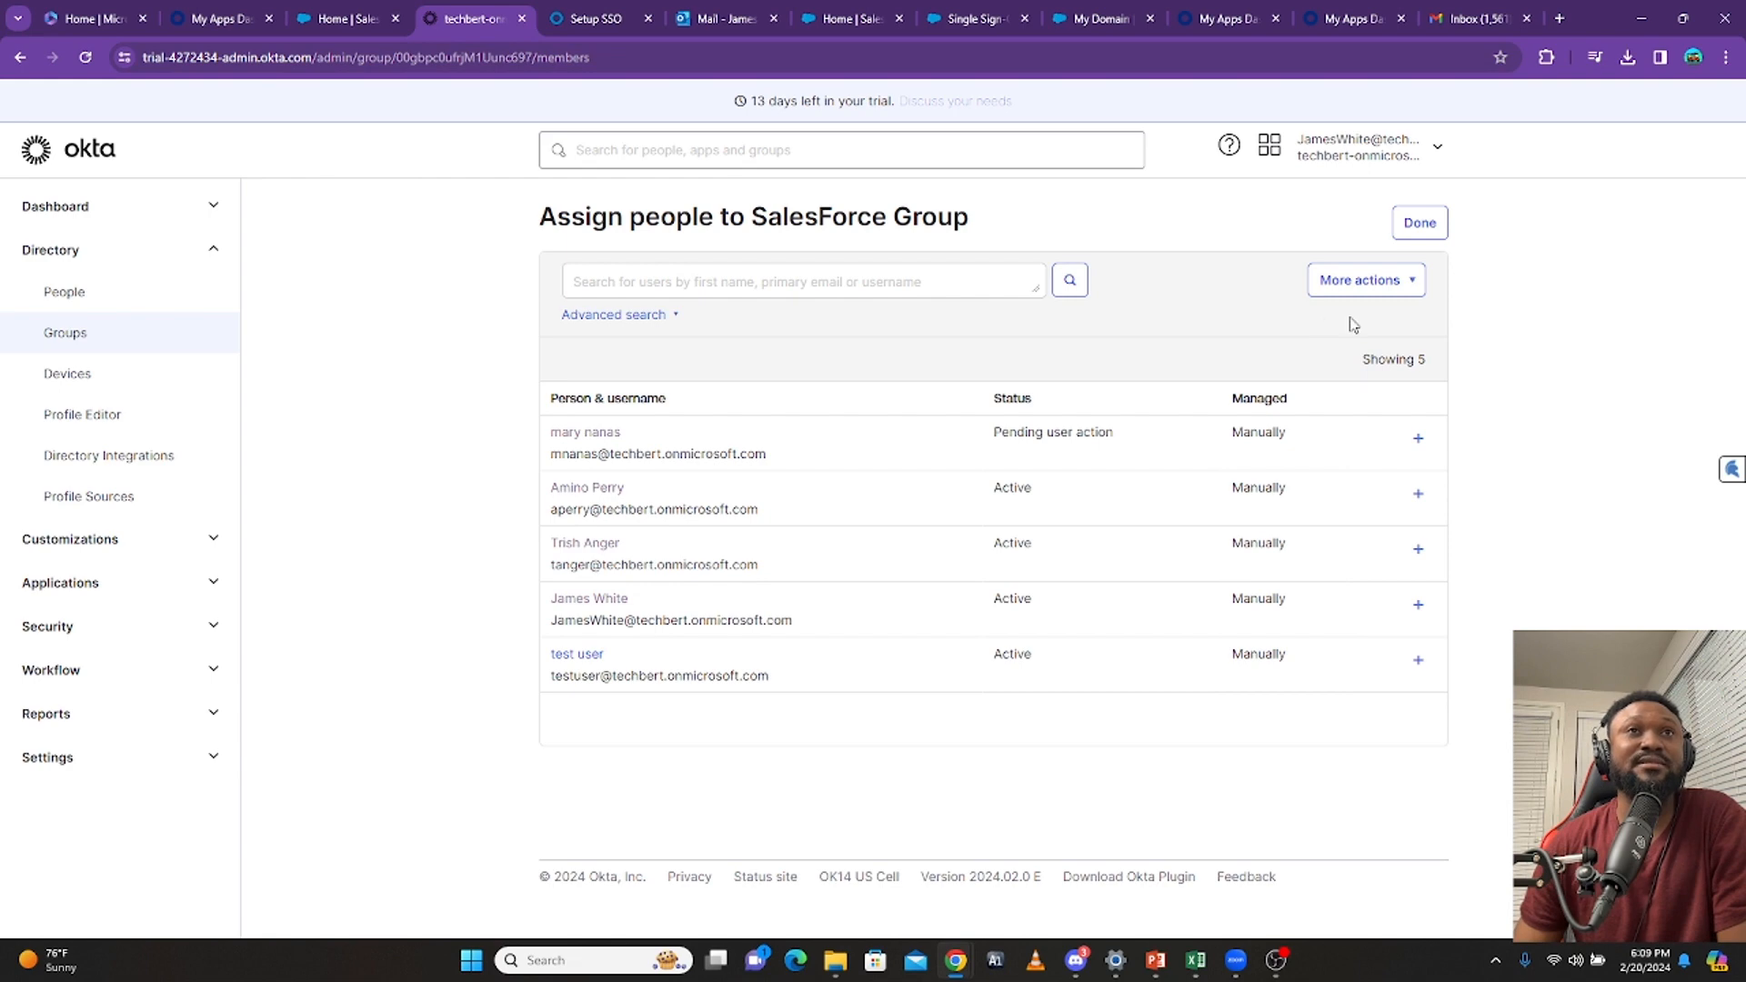
click(1413, 284)
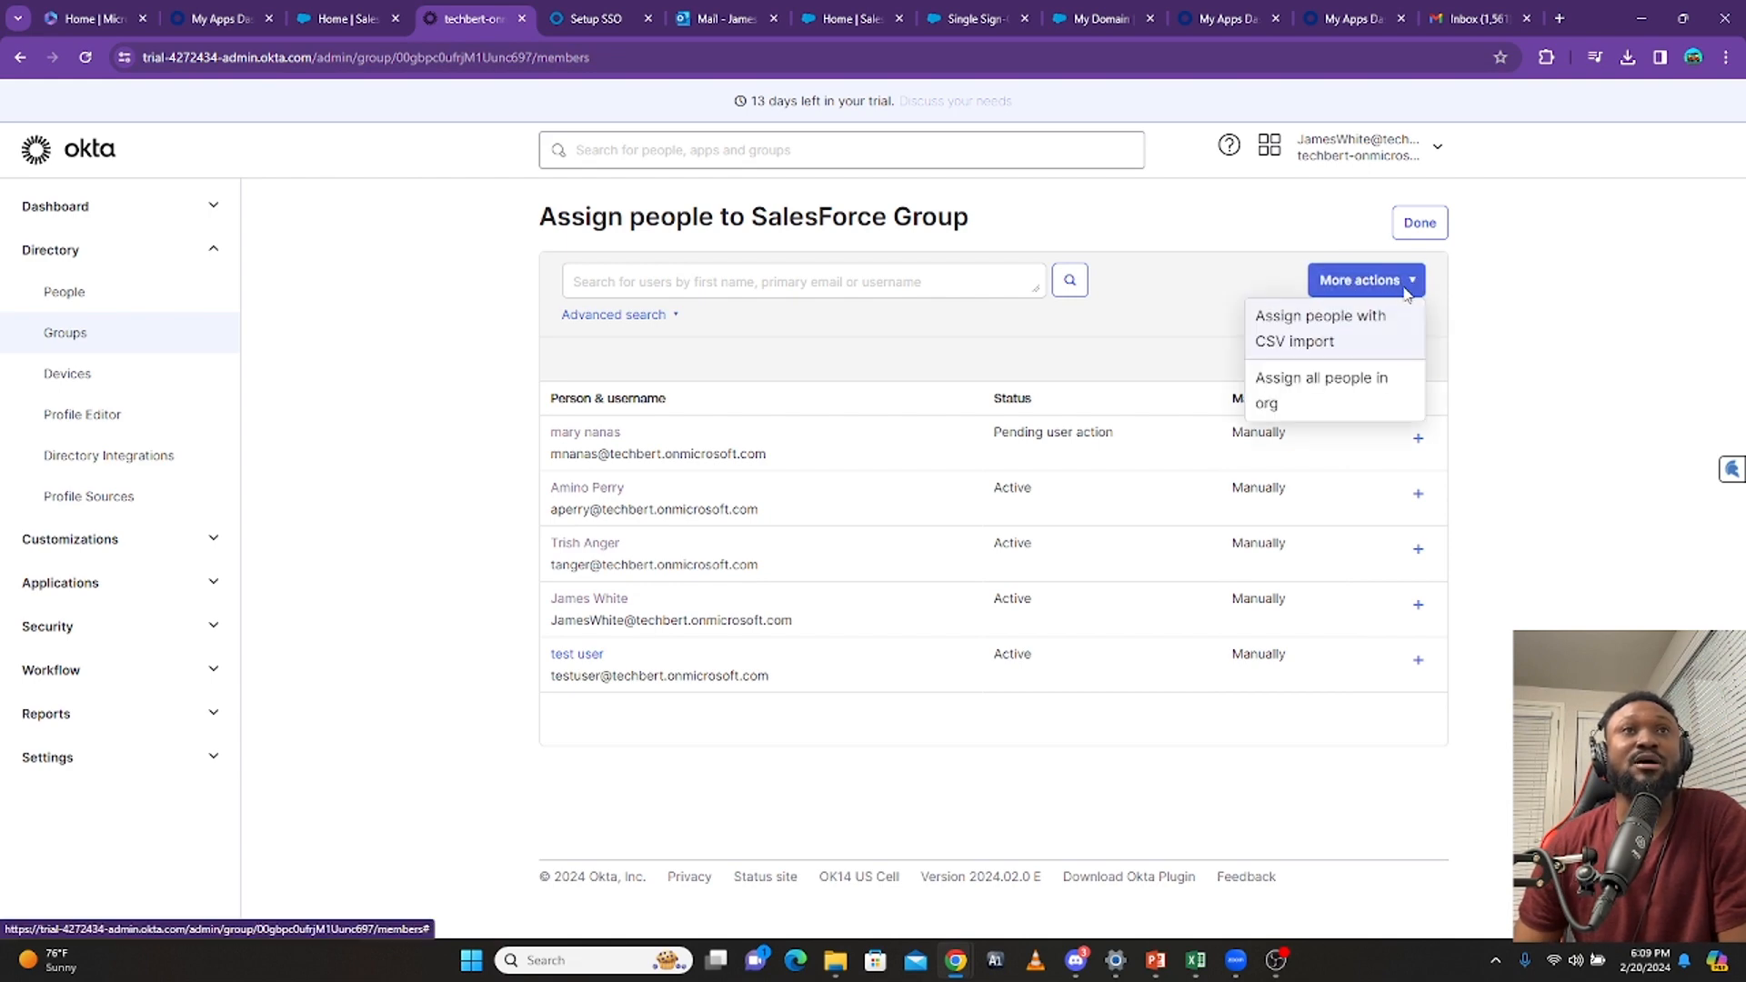
click(1319, 340)
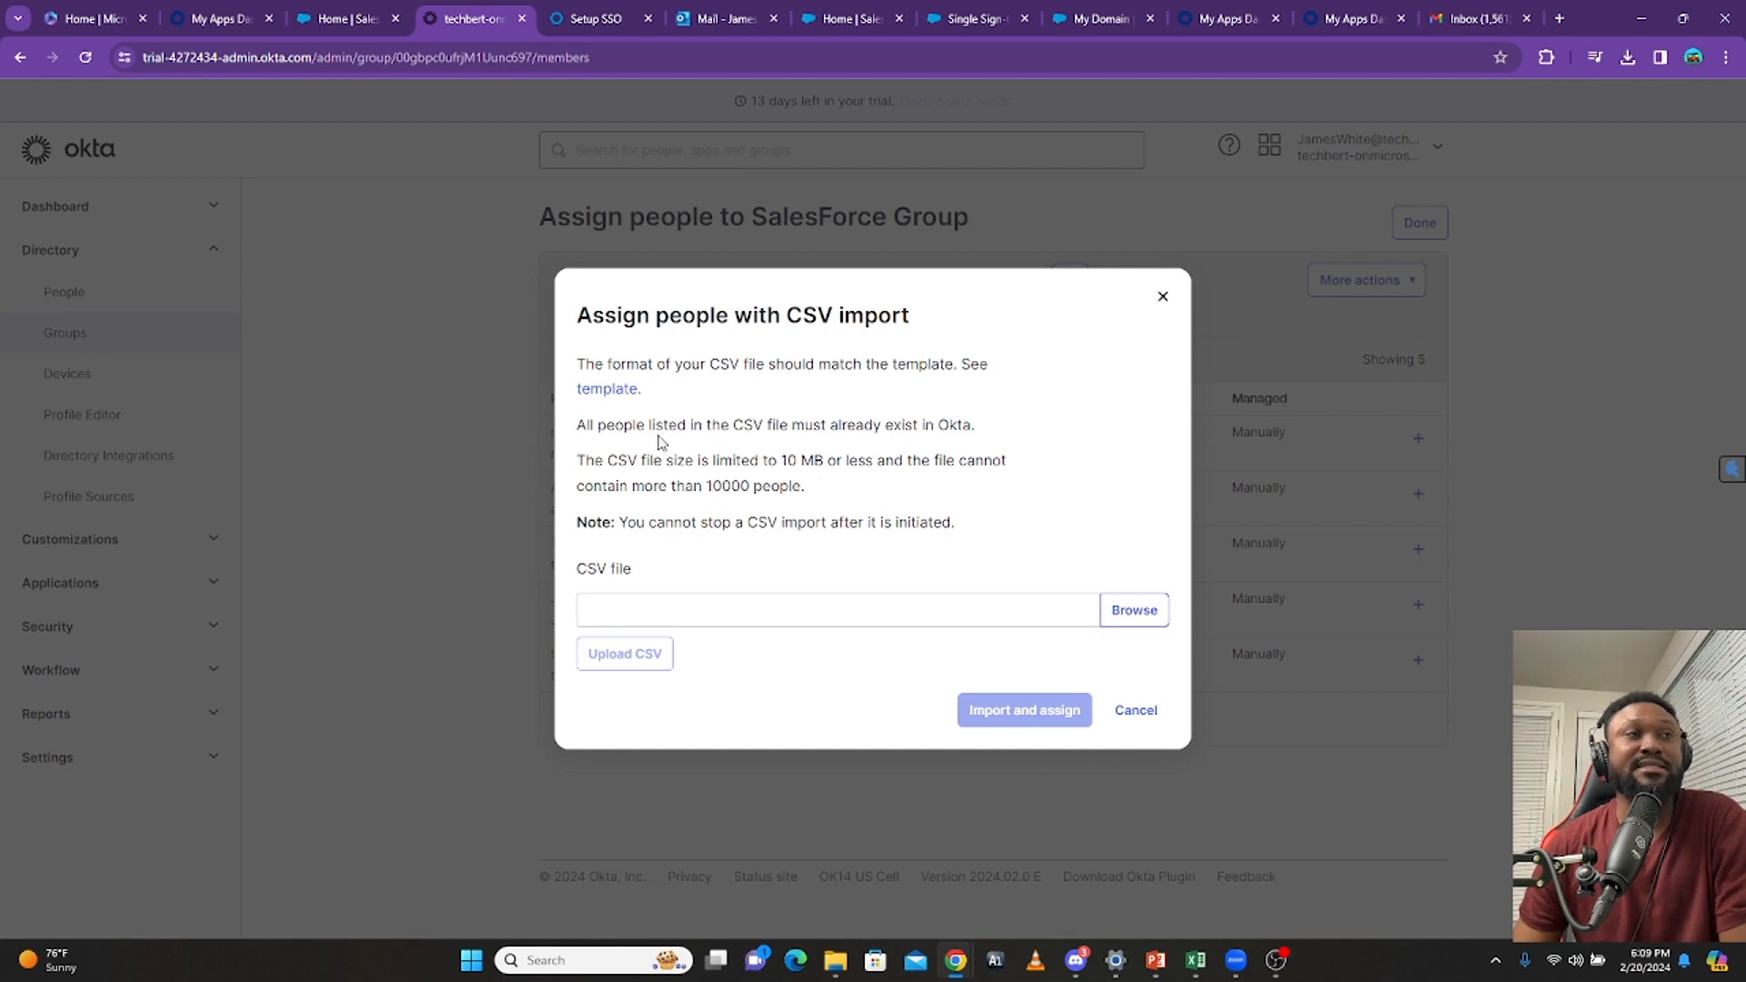
click(613, 396)
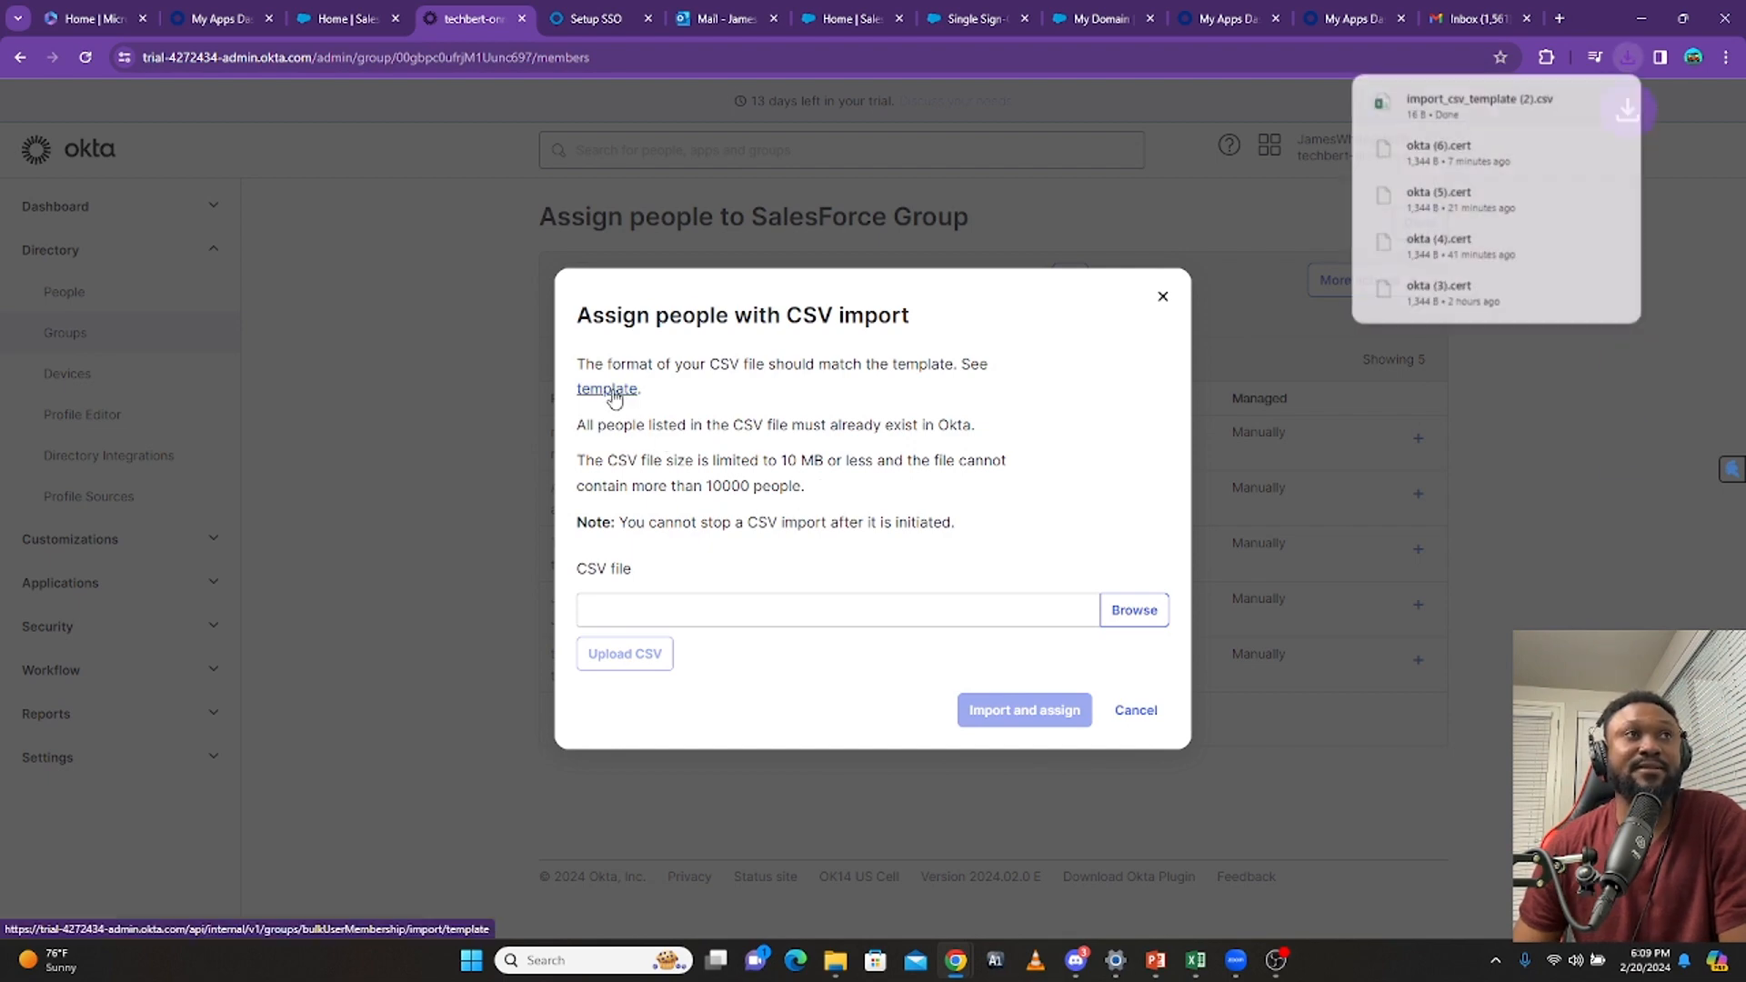
click(1429, 107)
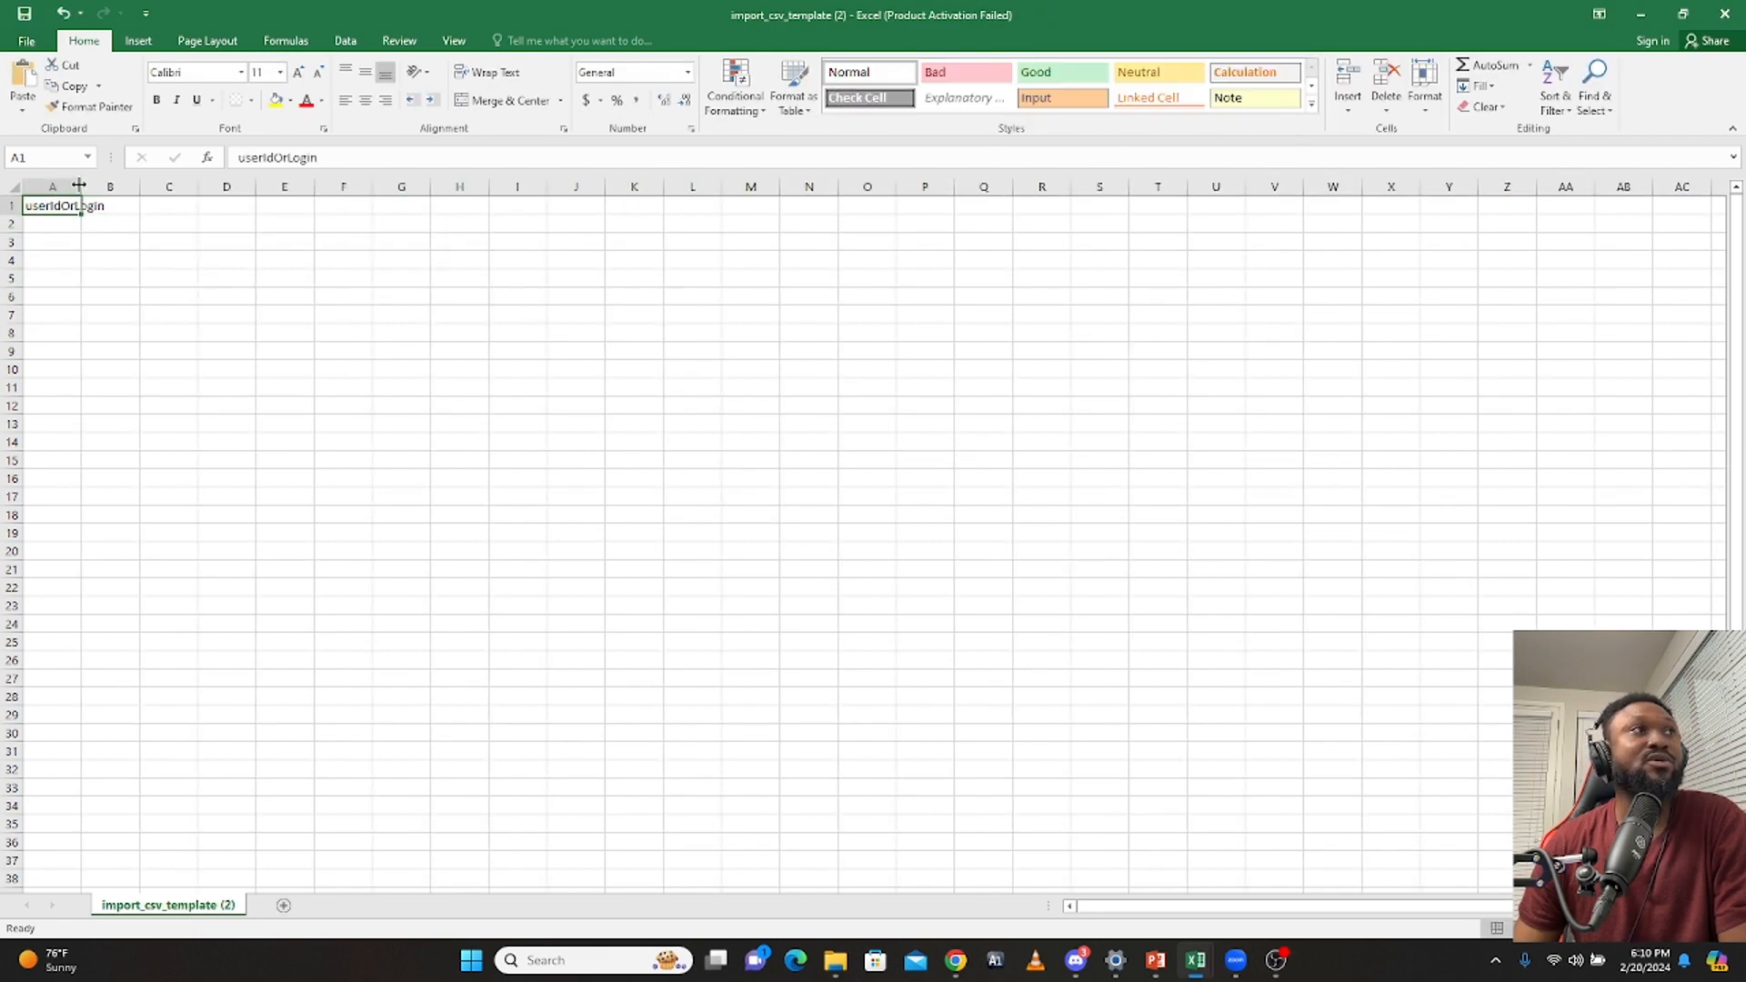
Widen column A of the template and examine the cells under userIdOrLogin where the users' logins are listed
drag(79, 184, 167, 207)
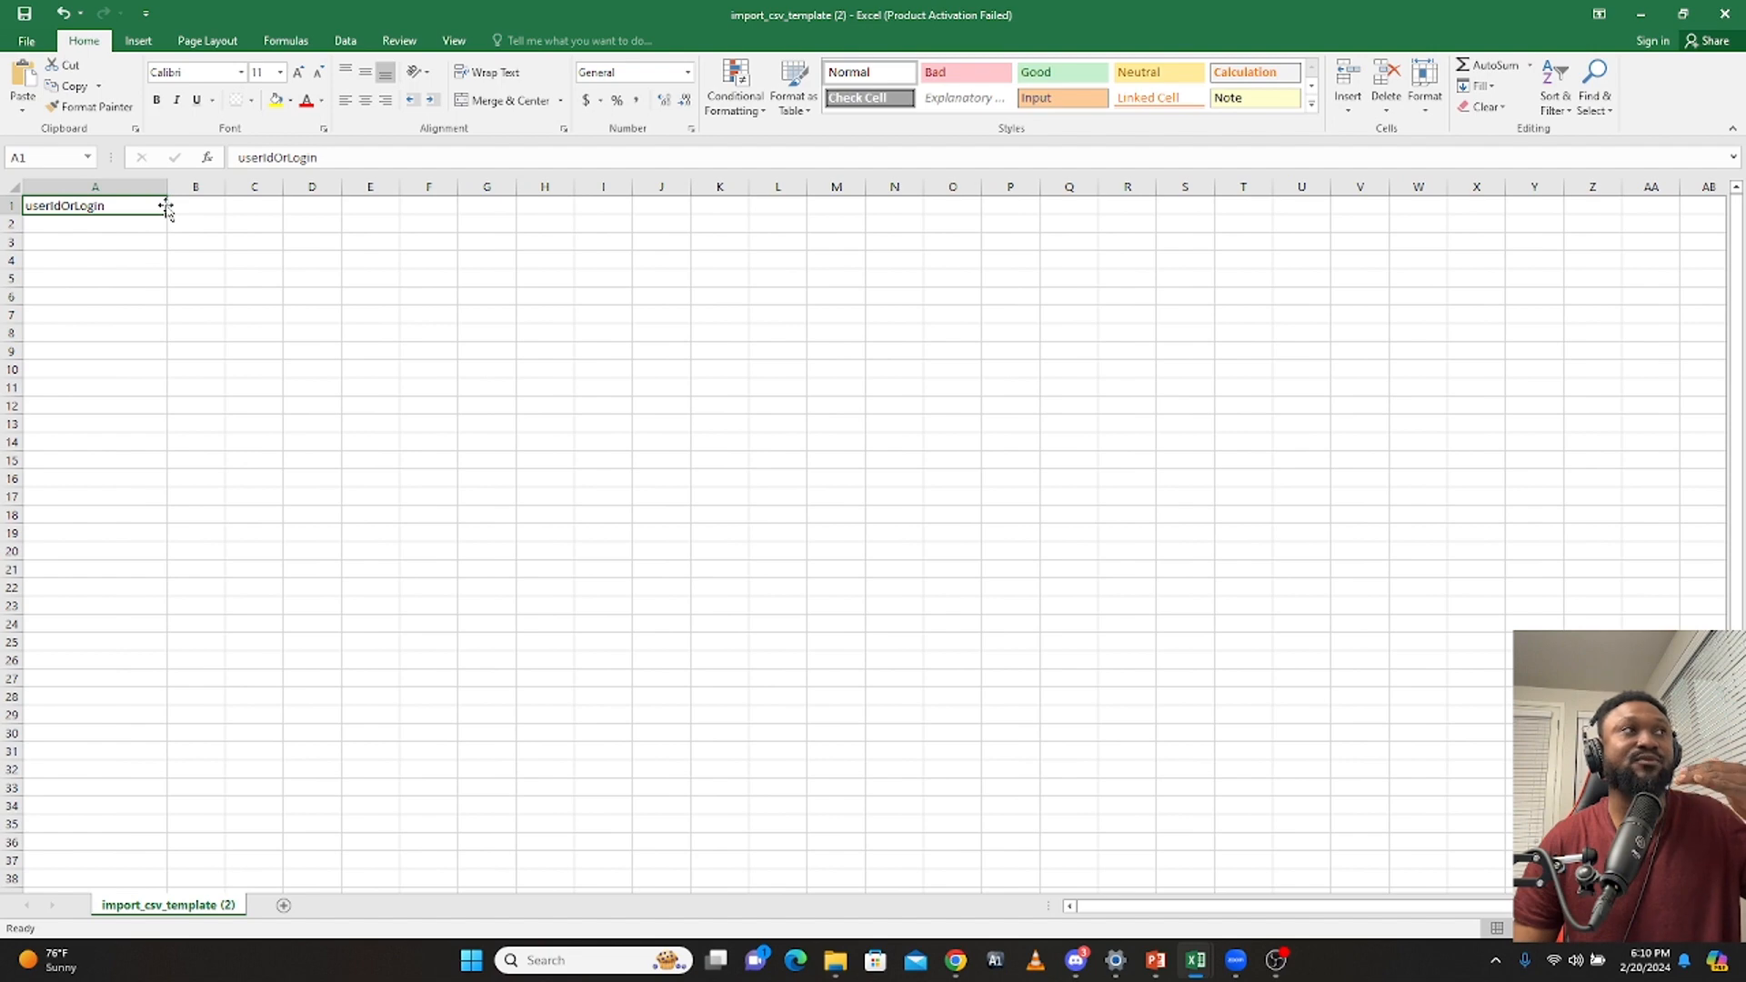
click(73, 225)
drag(70, 238, 94, 824)
click(195, 551)
drag(84, 224, 76, 661)
click(90, 731)
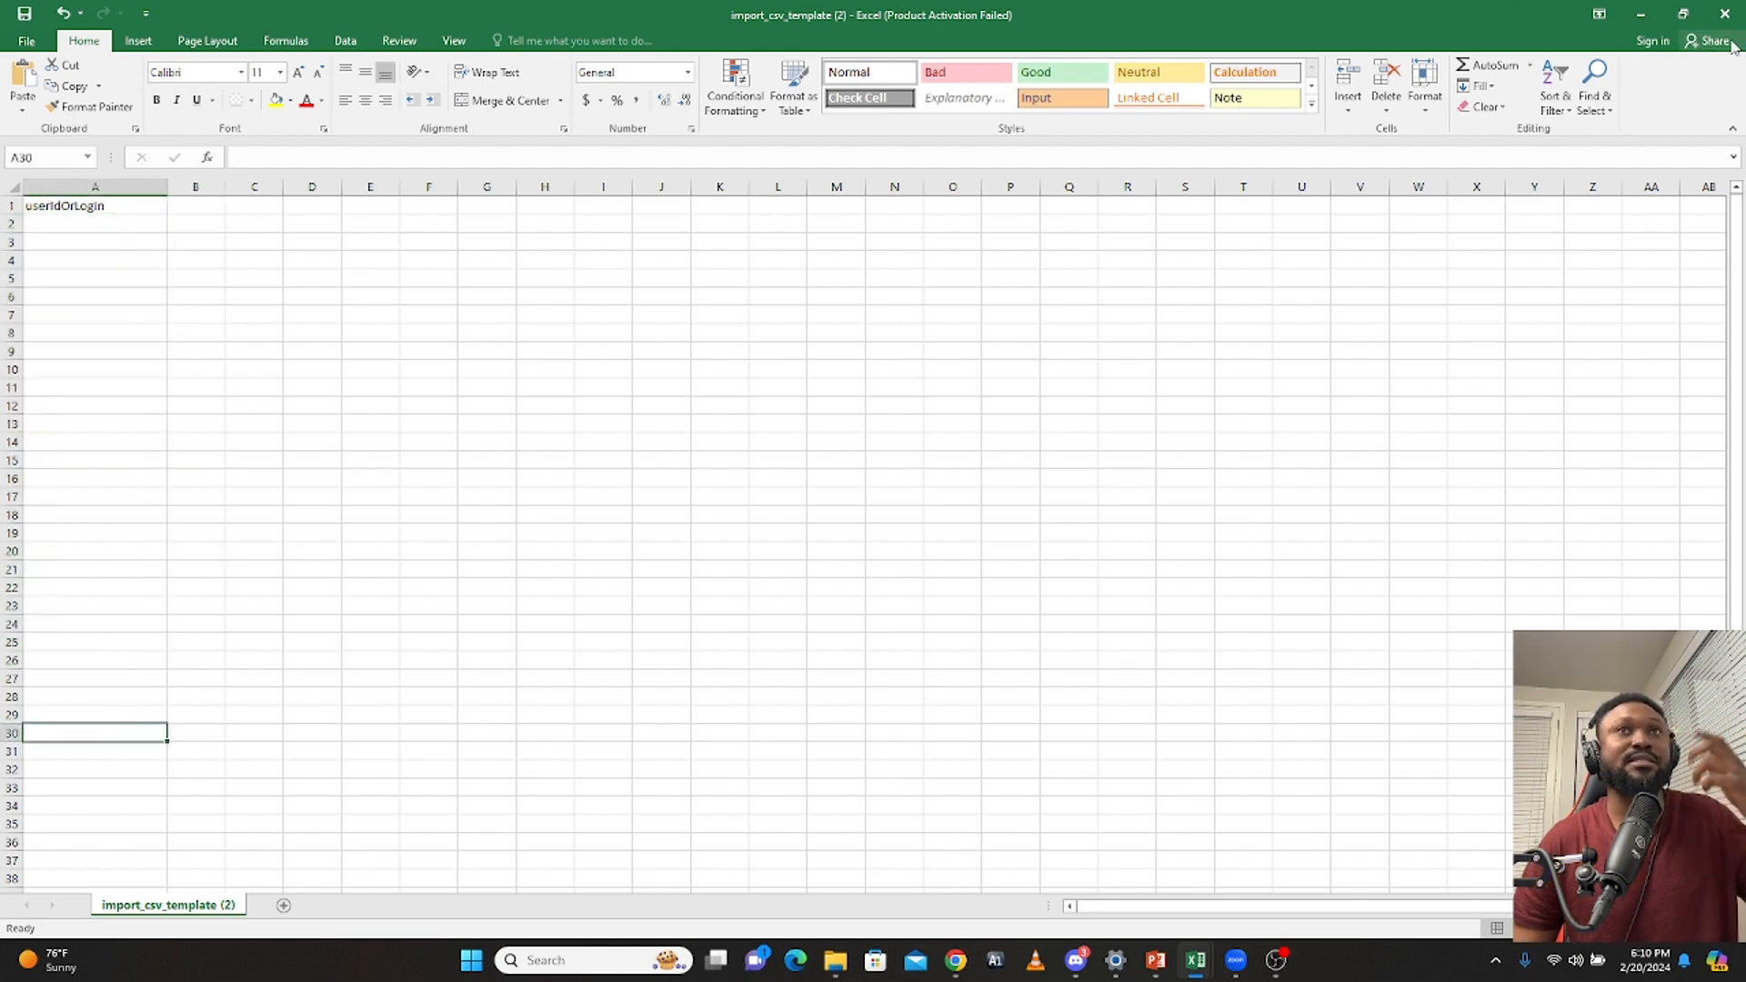
Close the import_csv_template (2) and bulk_user_group_membership_summary (1) workbooks in Excel without saving, returning to the Okta CSV import in Chrome
click(1724, 13)
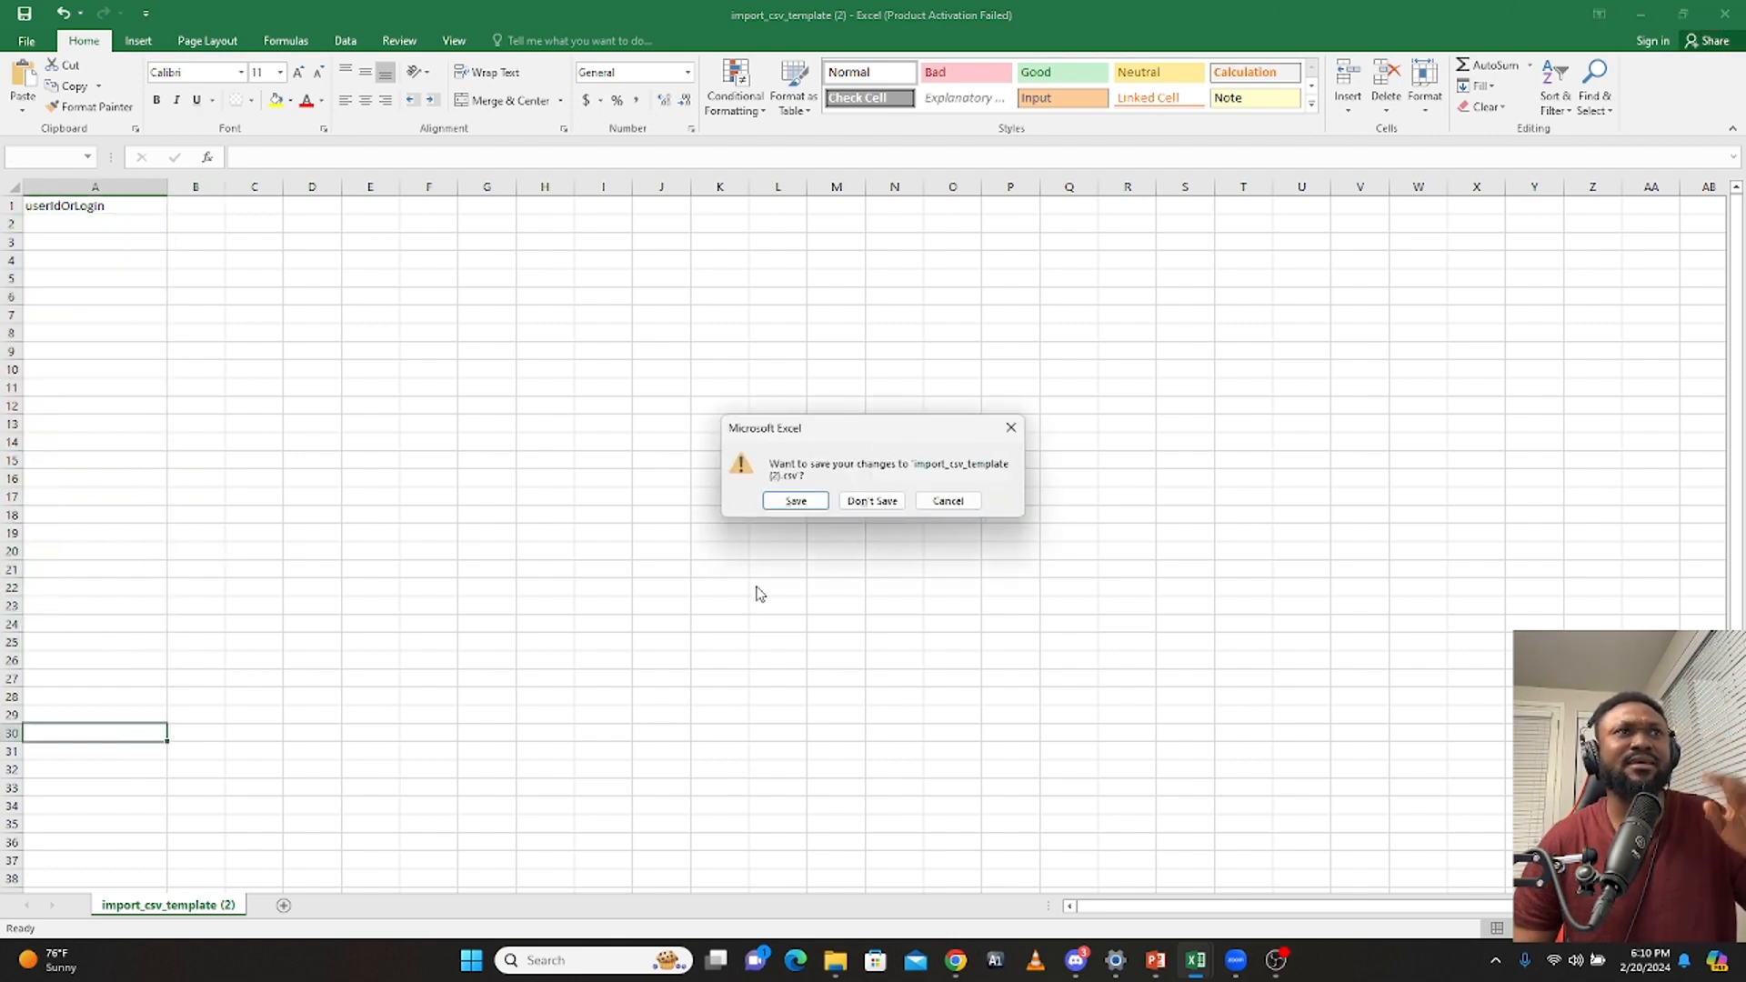
click(887, 501)
click(1728, 14)
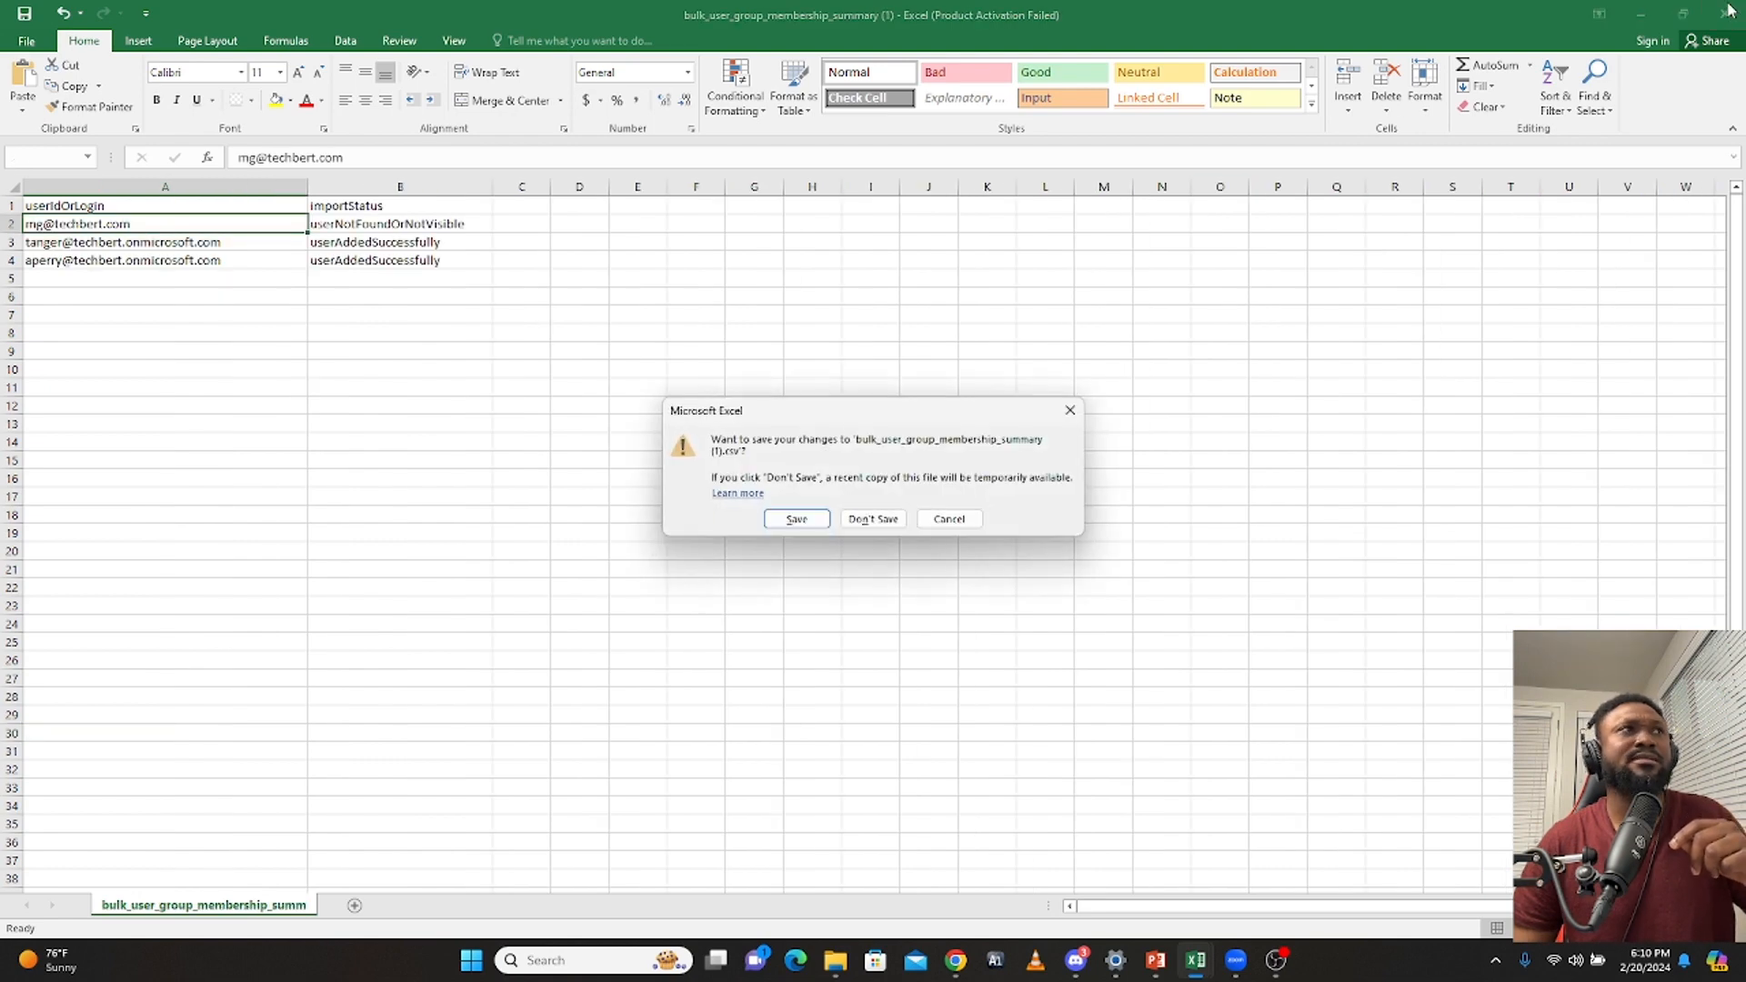
click(873, 519)
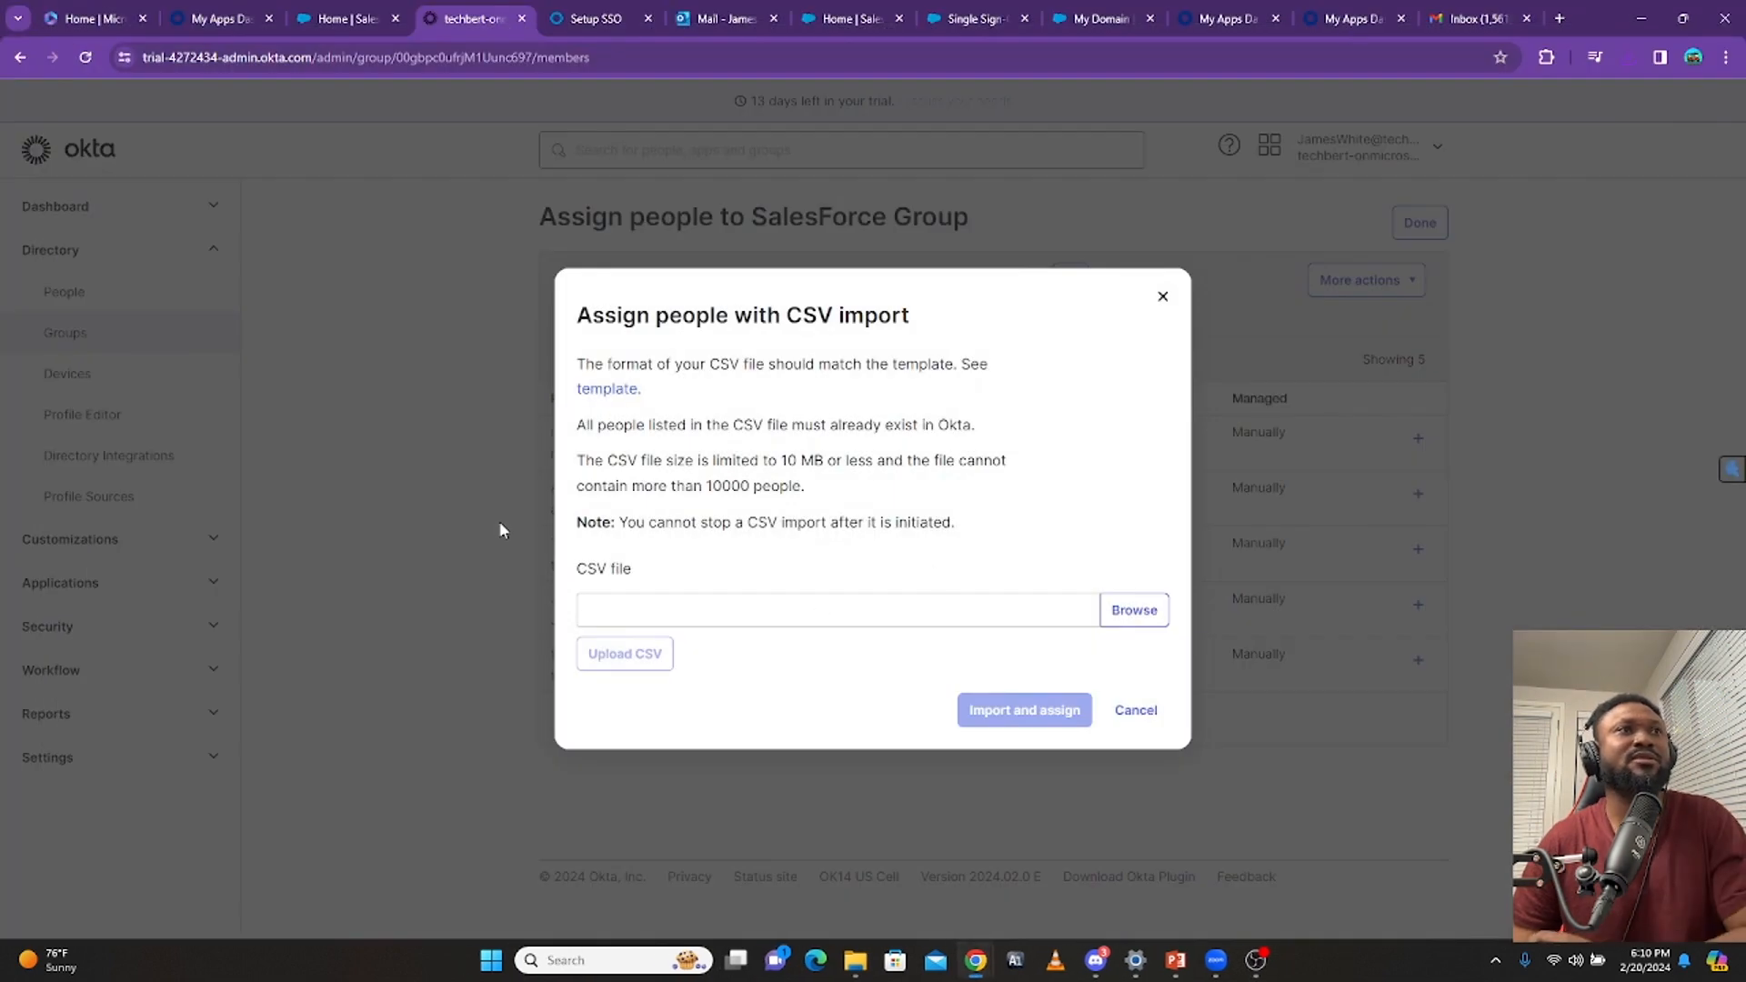
Upload import_csv_template 25.csv from Downloads, import and assign its people to SalesForce Group, and check the resulting member list
click(1135, 611)
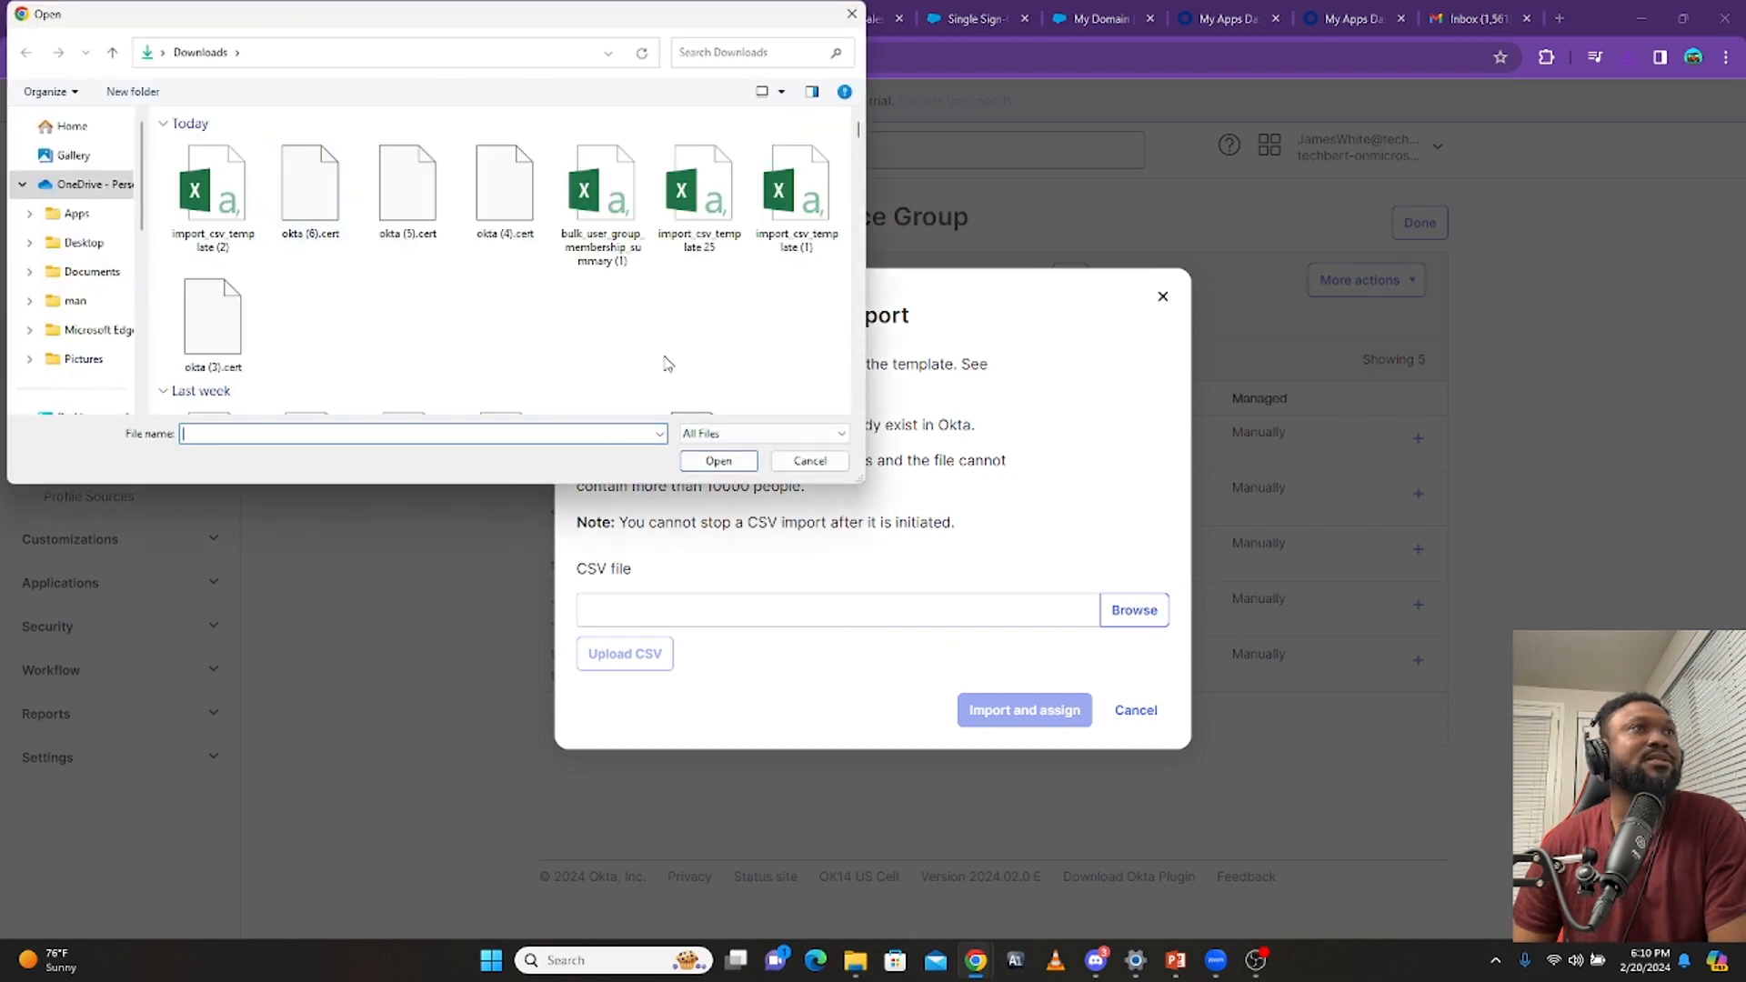
click(699, 193)
click(713, 461)
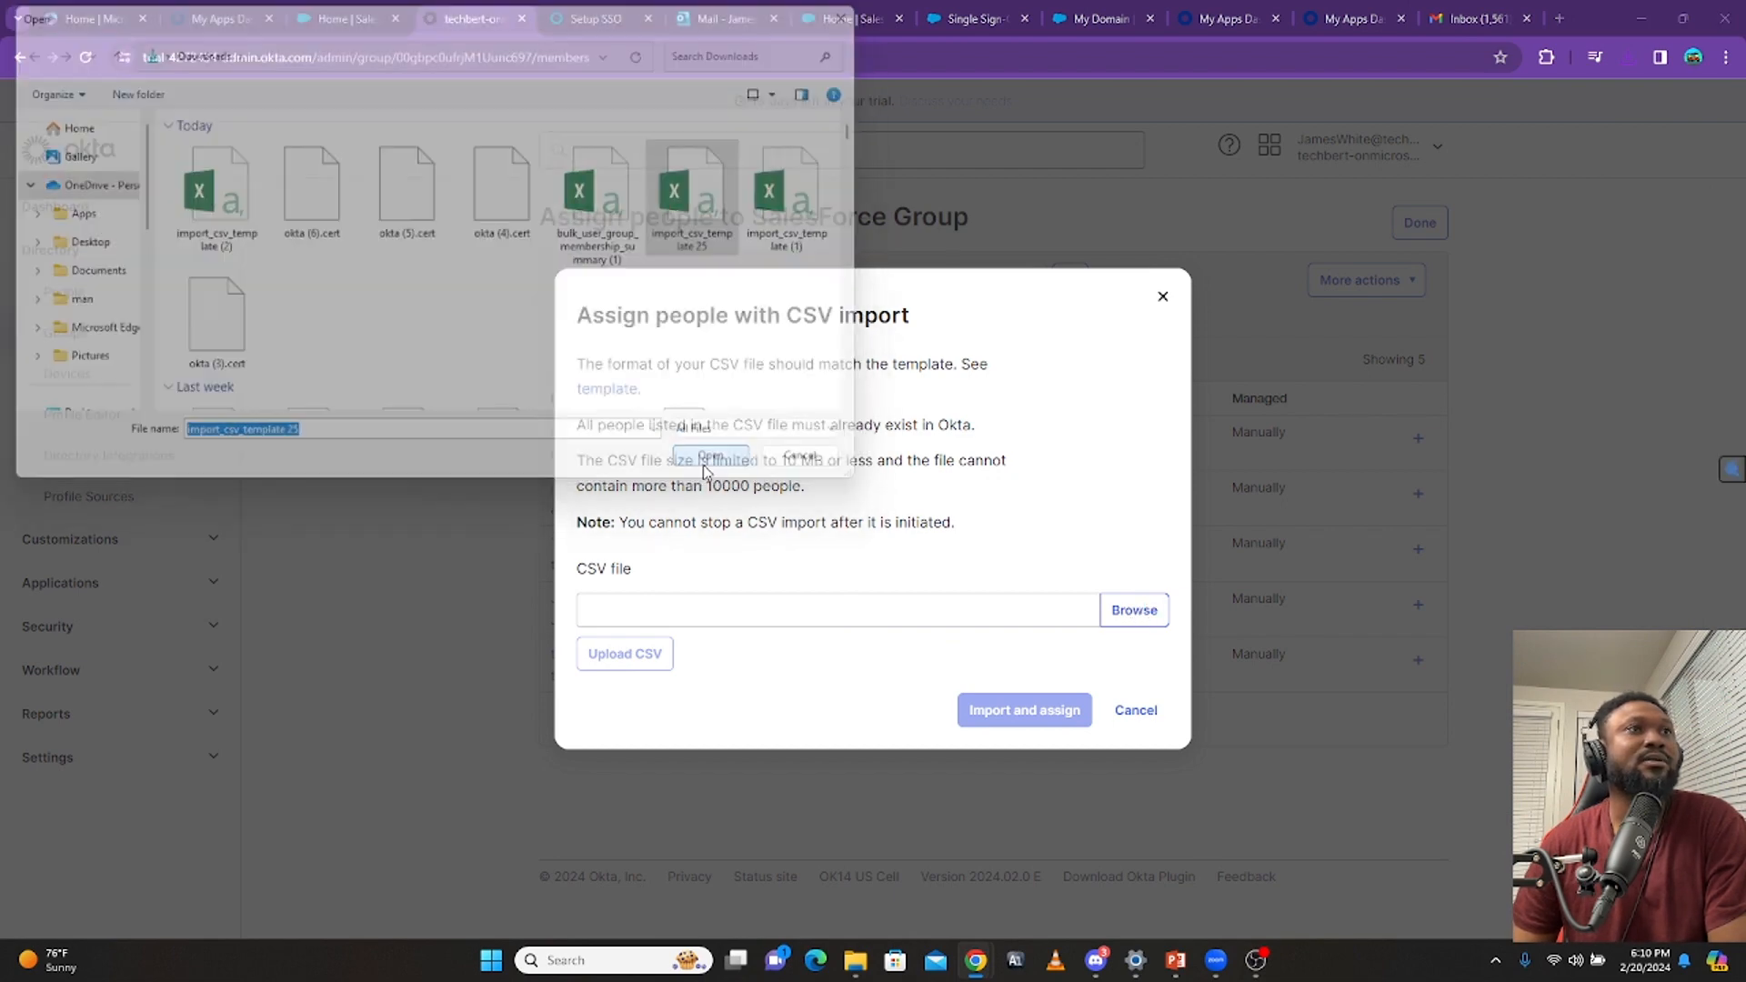
click(632, 656)
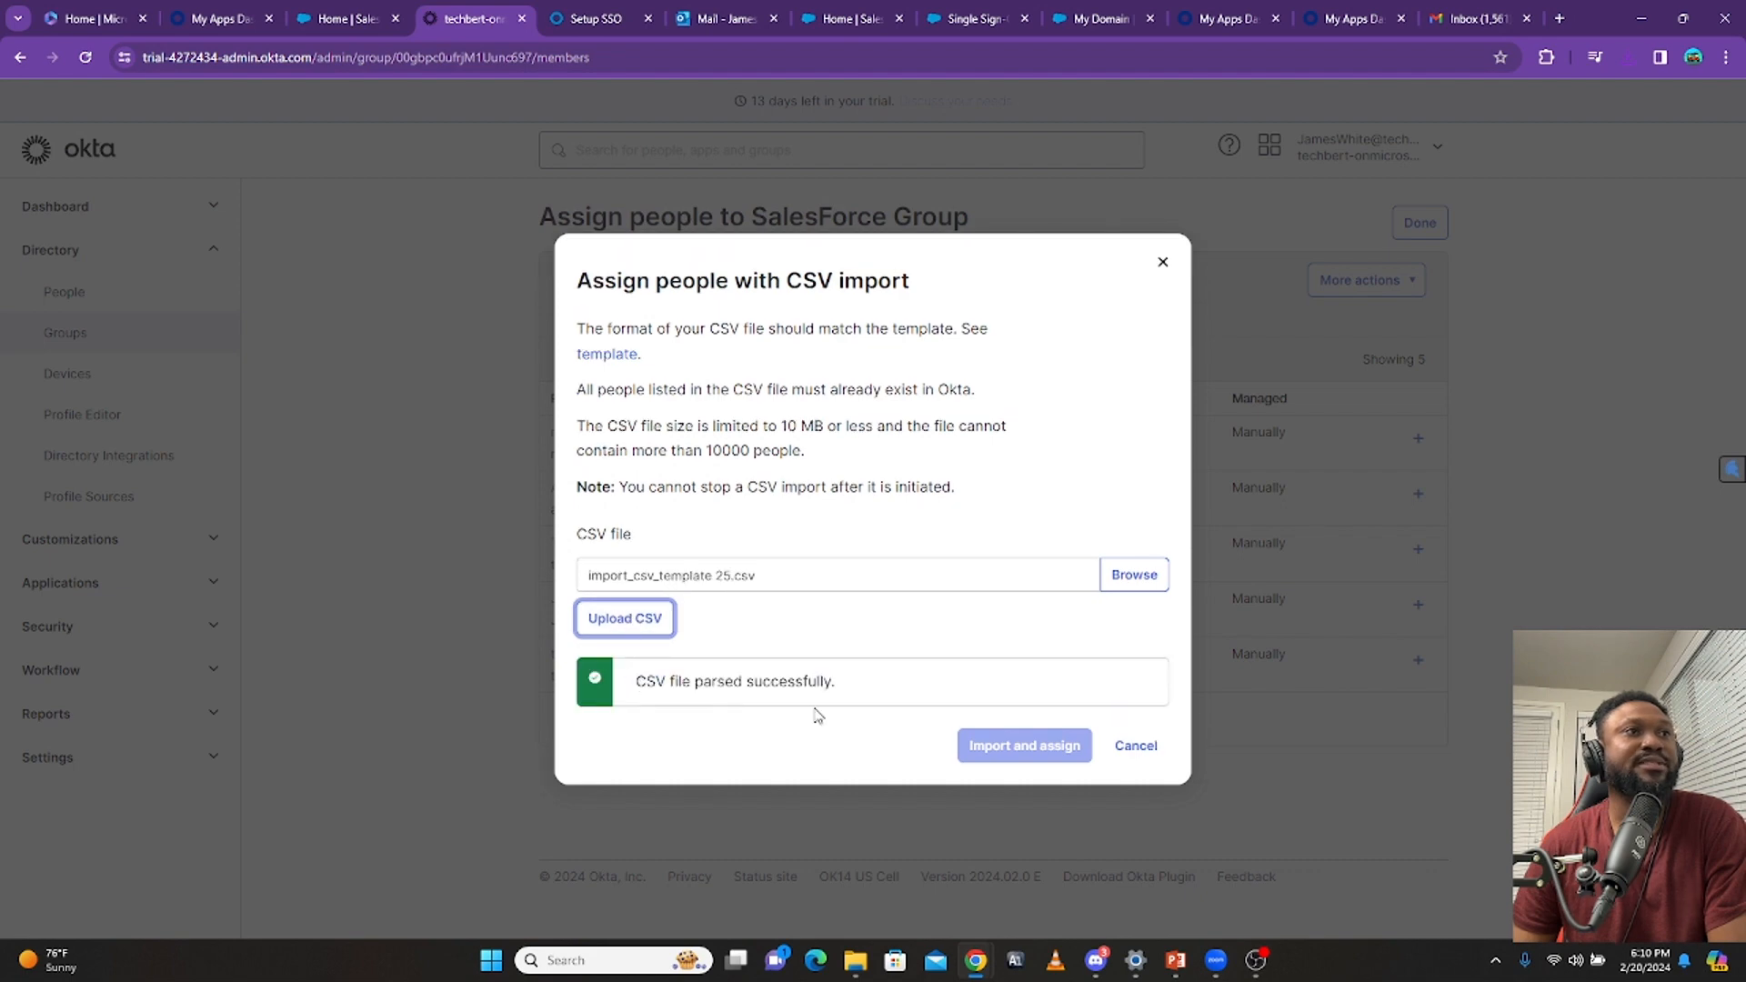
click(978, 743)
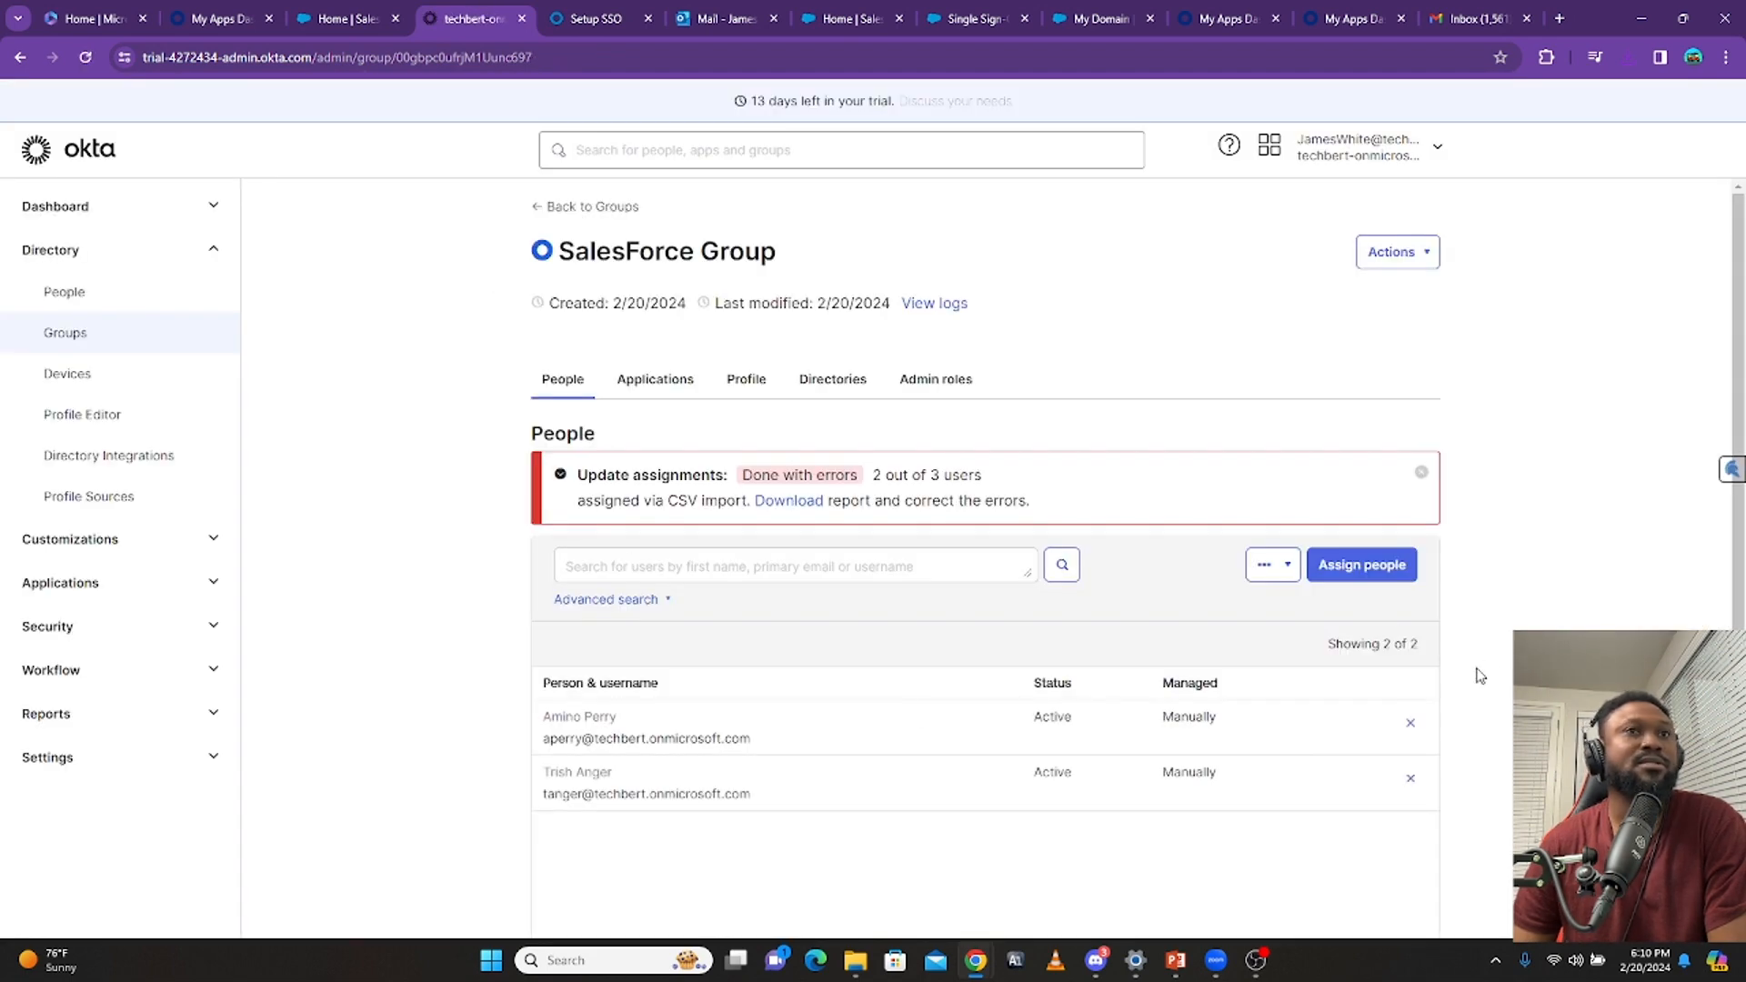
scroll(1528, 622, down, 2)
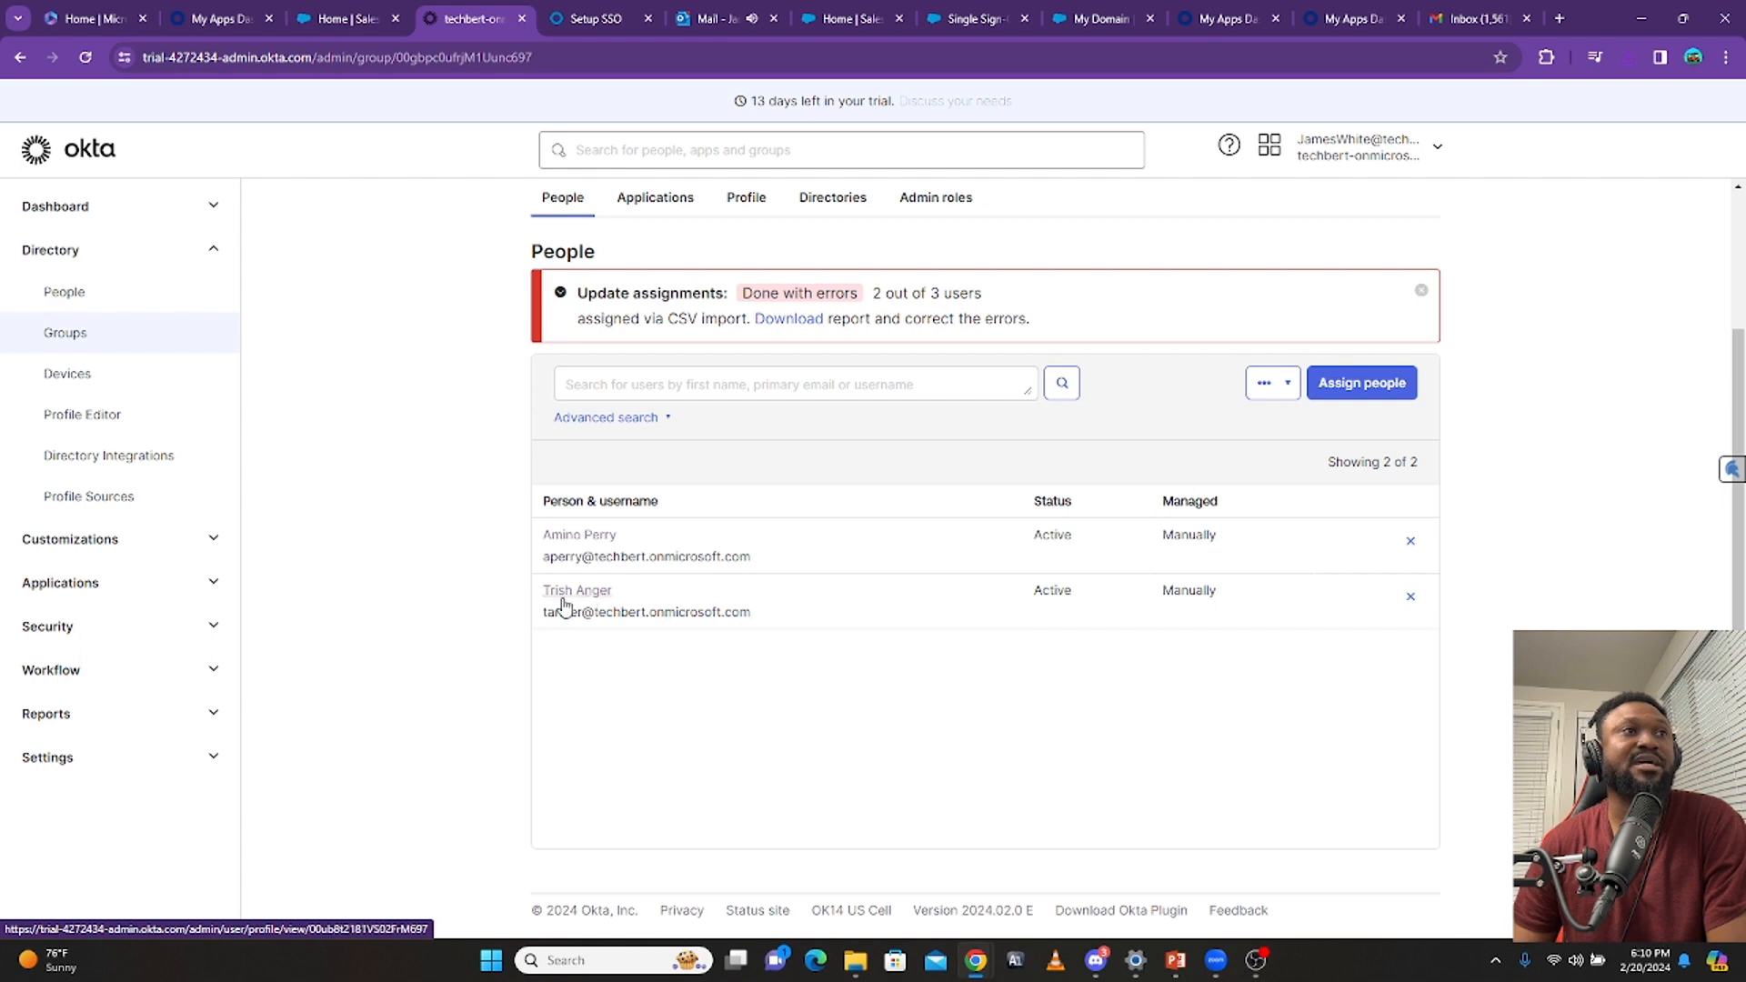
Assign the signed-in administrator's own account individually to SalesForce Group
scroll(745, 546, up, 2)
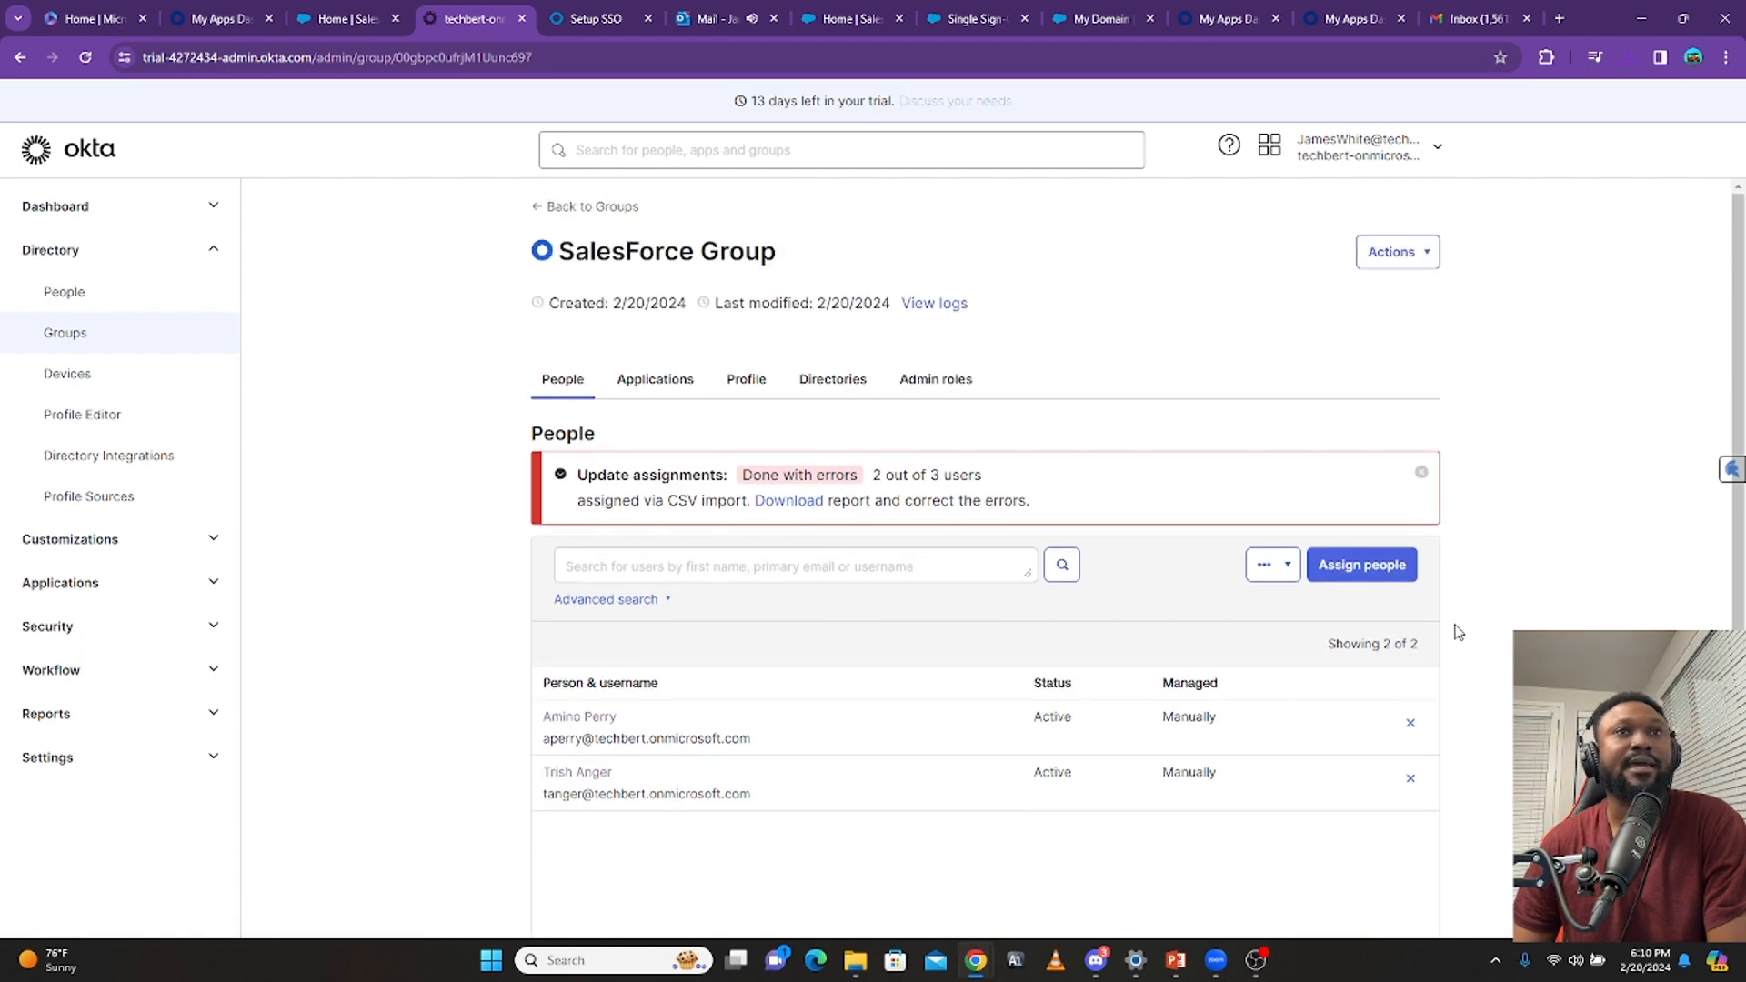
click(1385, 567)
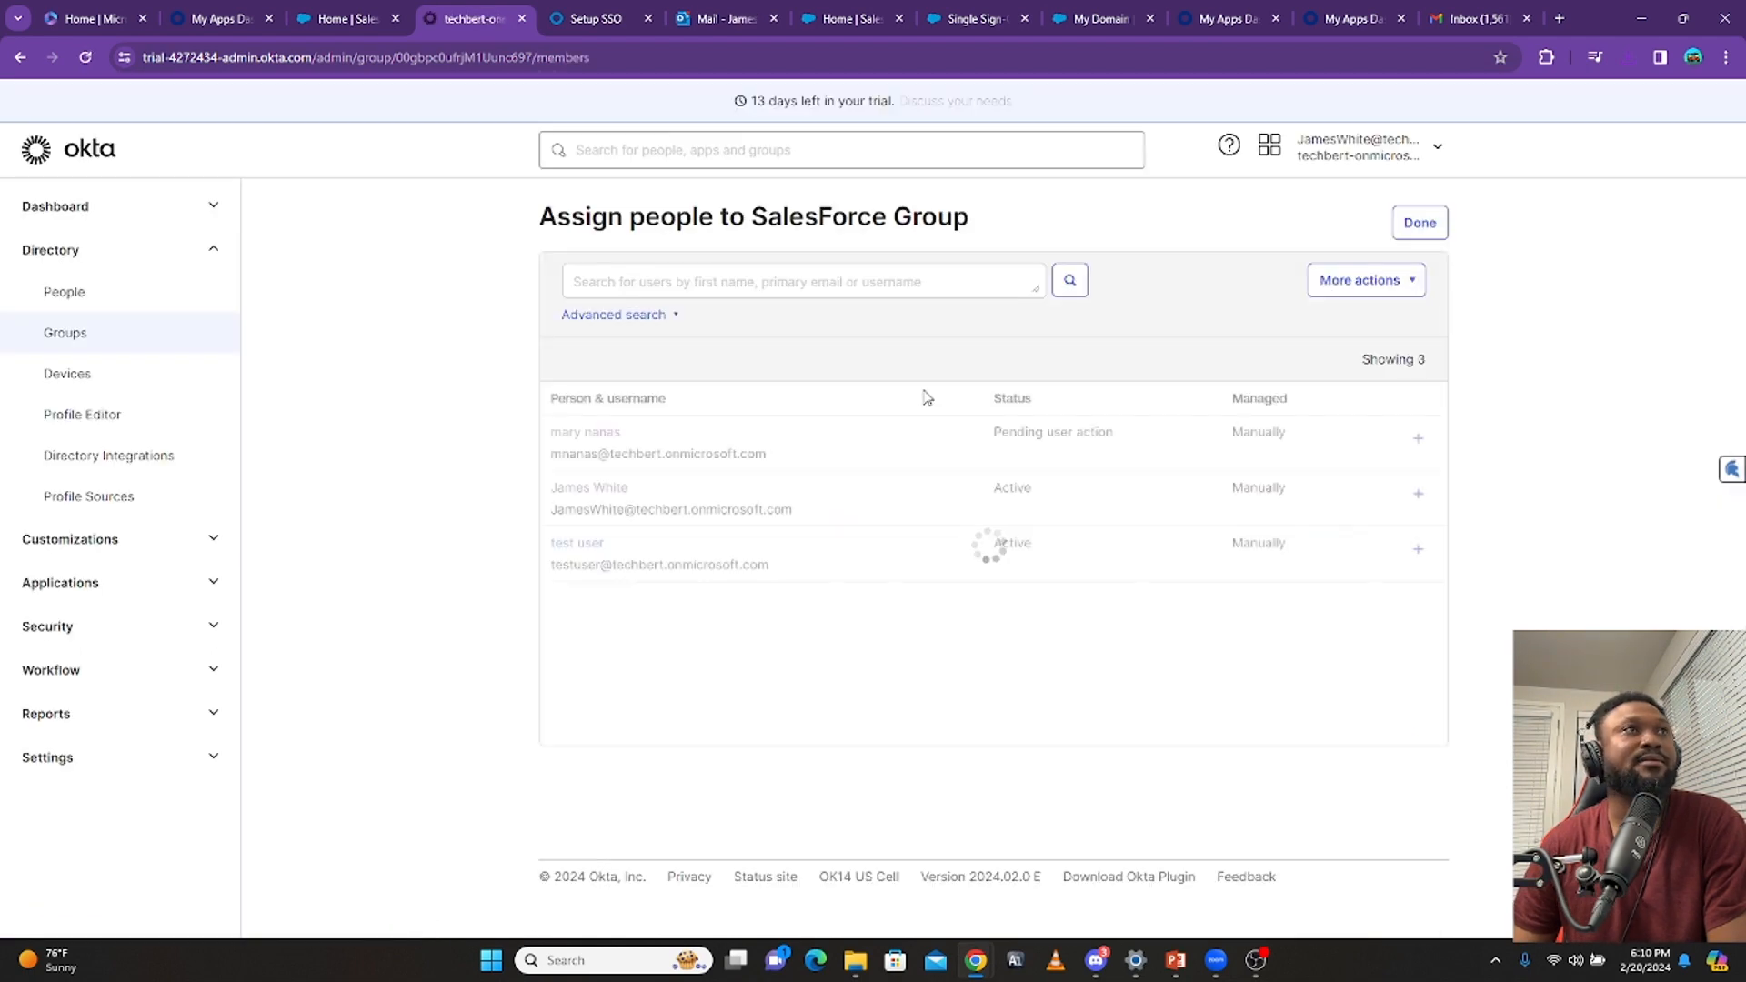
click(1418, 494)
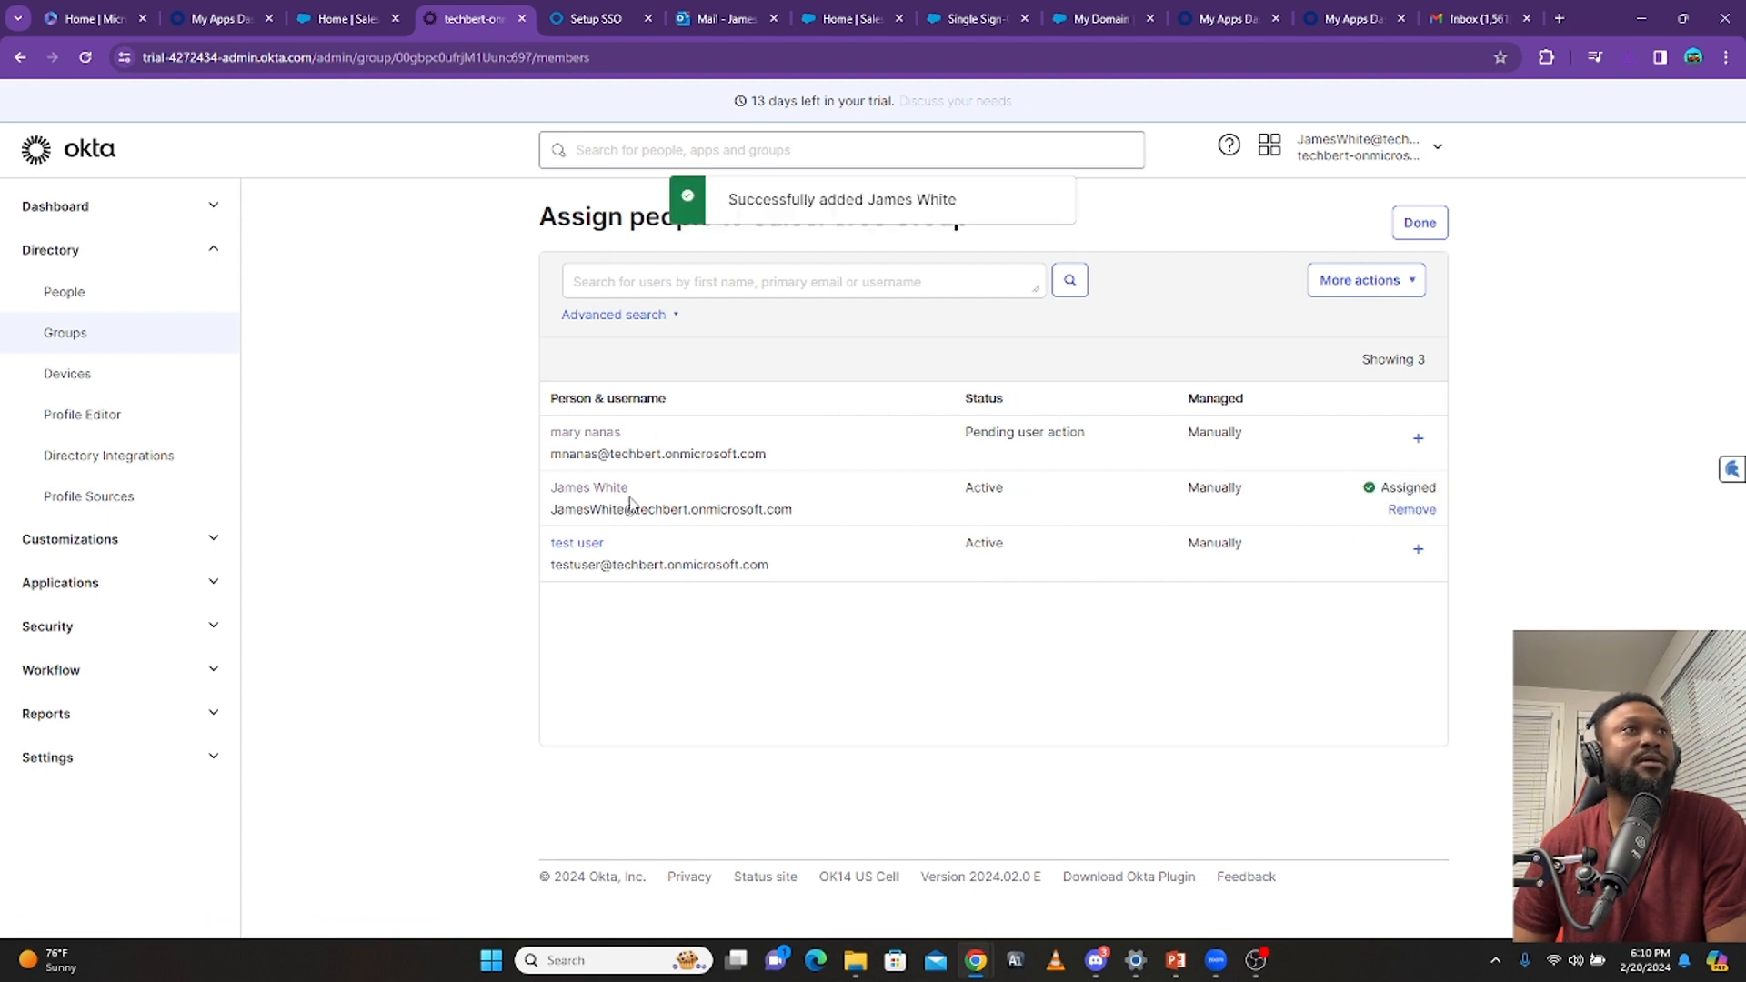
Reopen SalesForce Group from the groups list and review its assigned applications and people
click(107, 340)
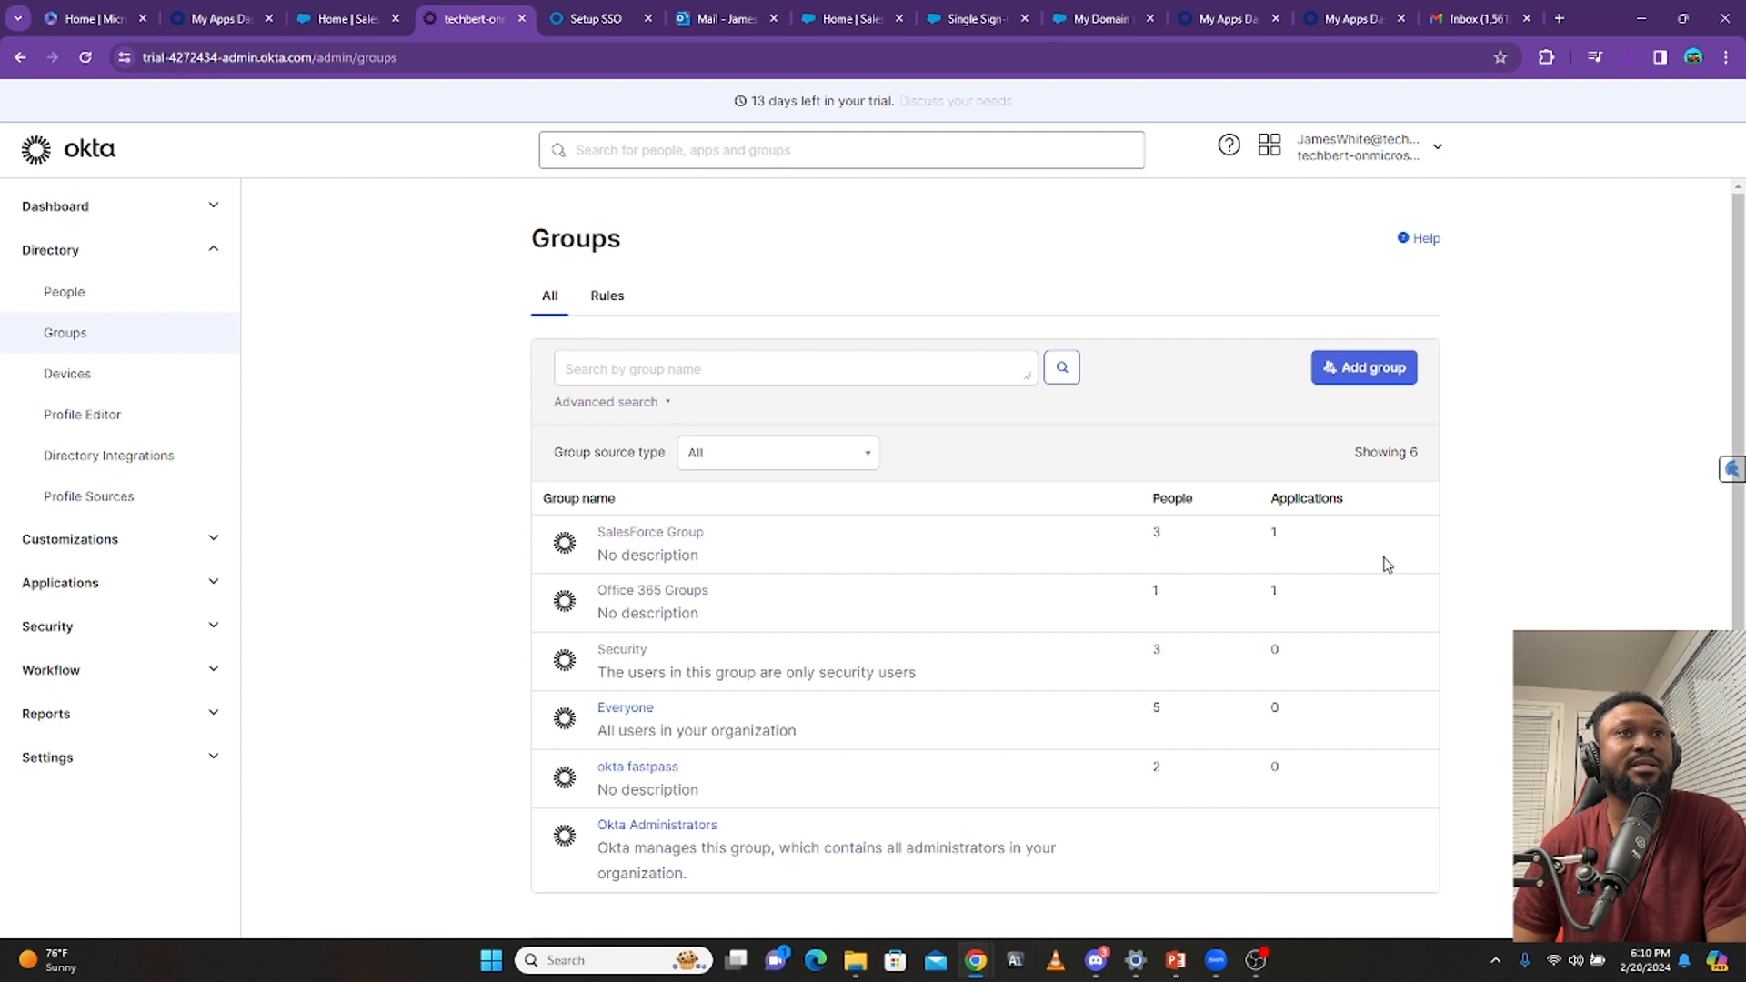
click(662, 543)
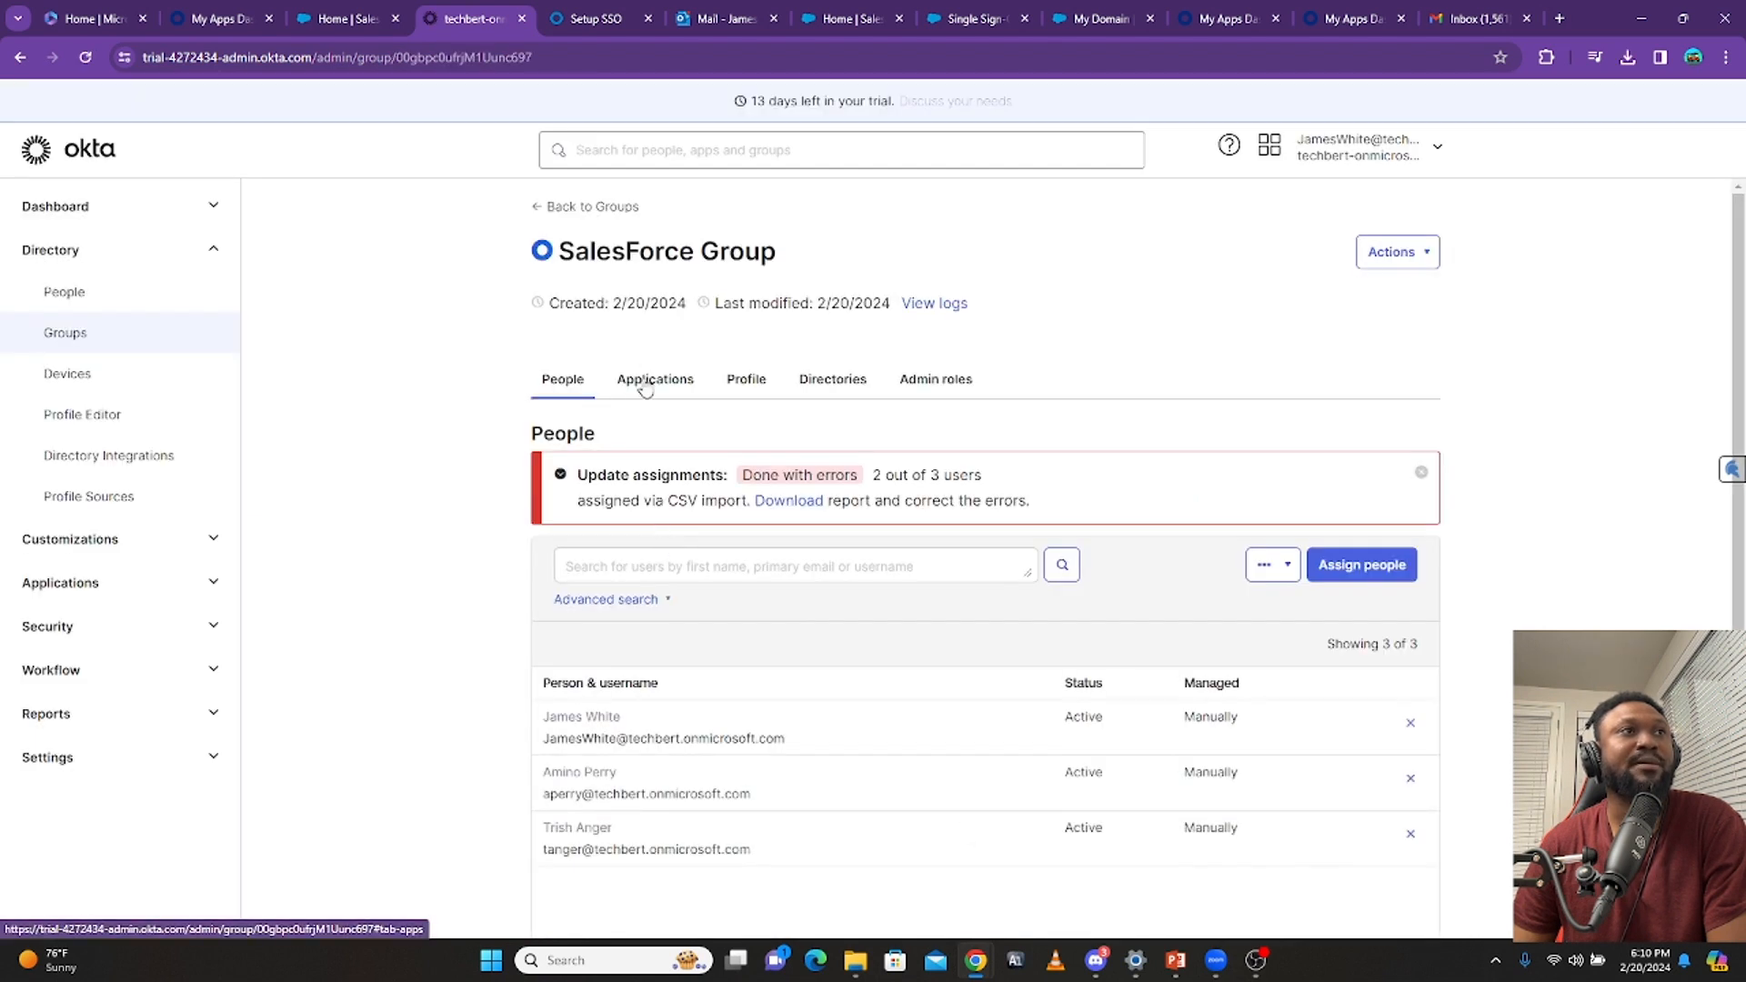
click(645, 378)
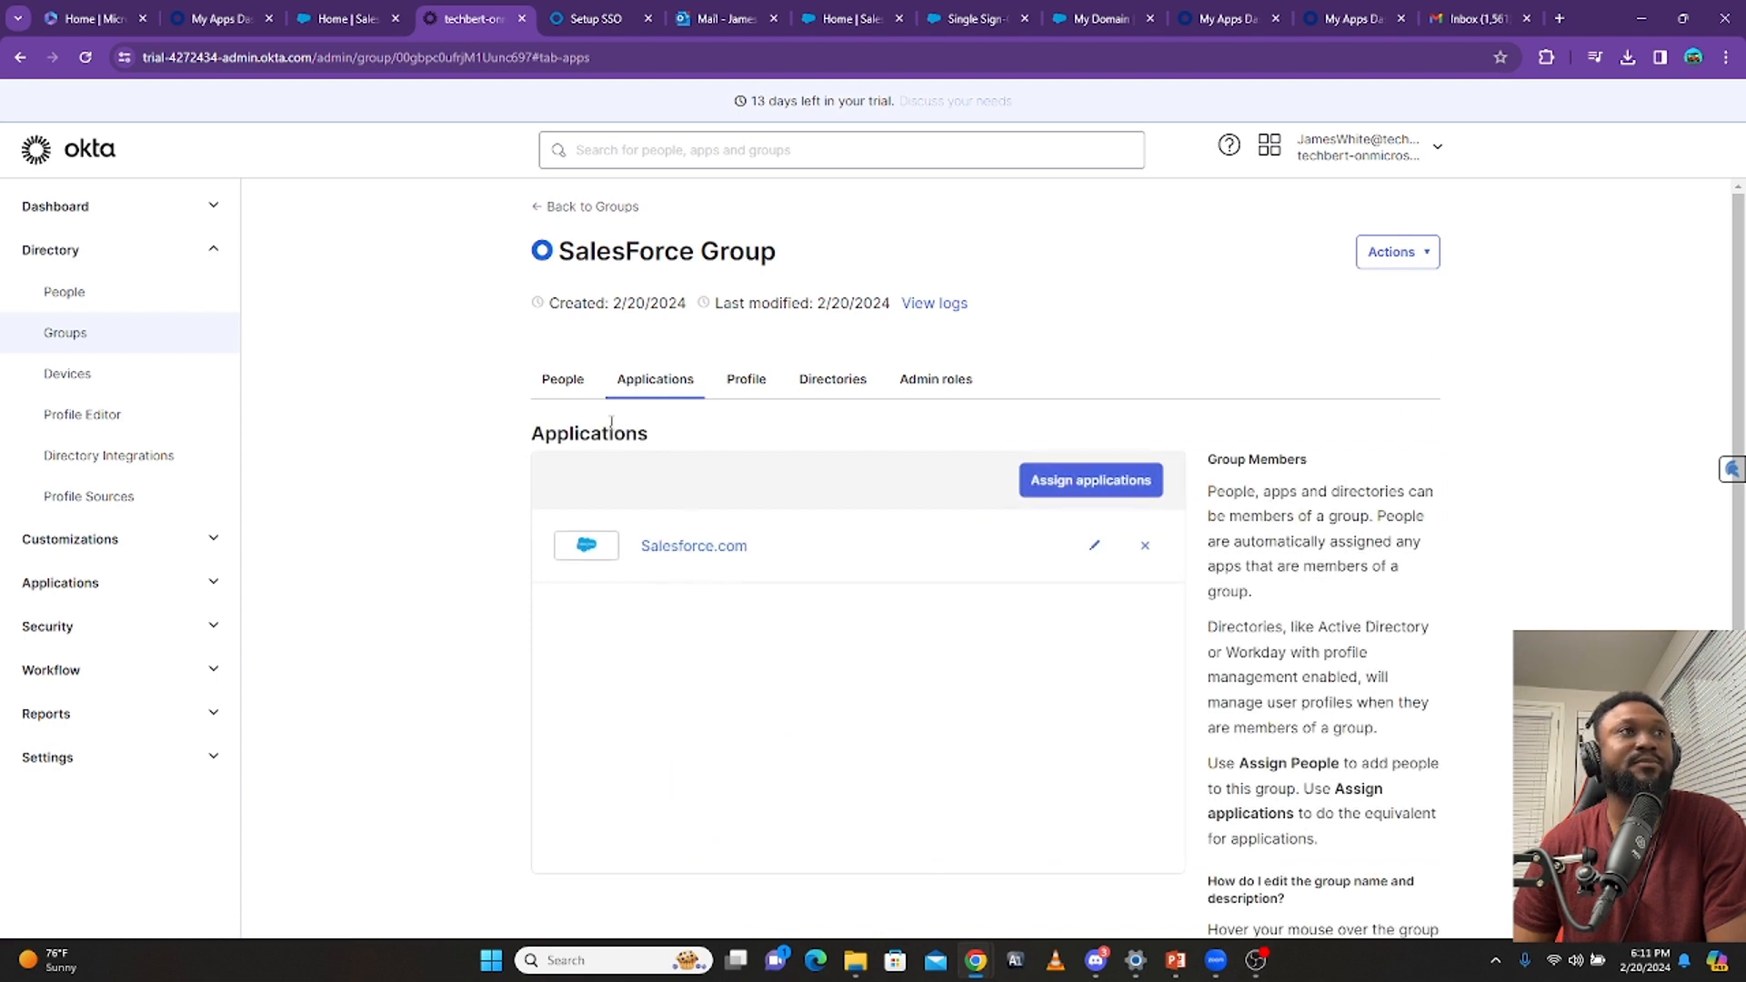
click(568, 380)
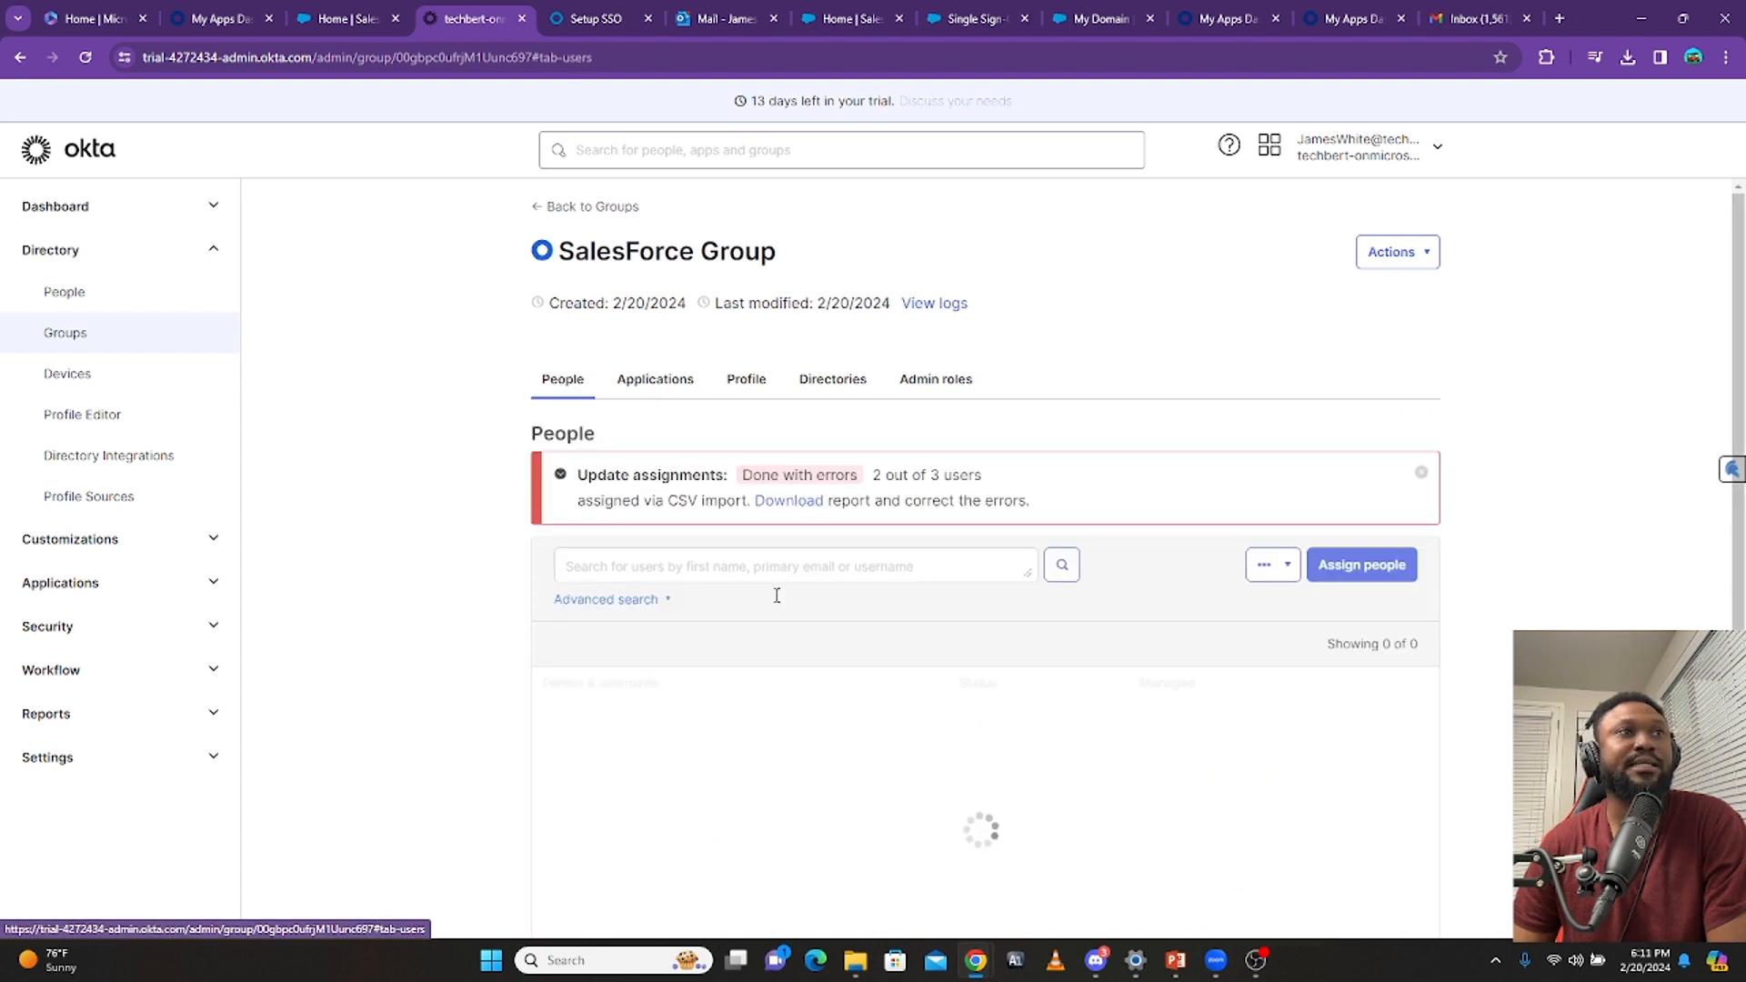
scroll(710, 719, down, 2)
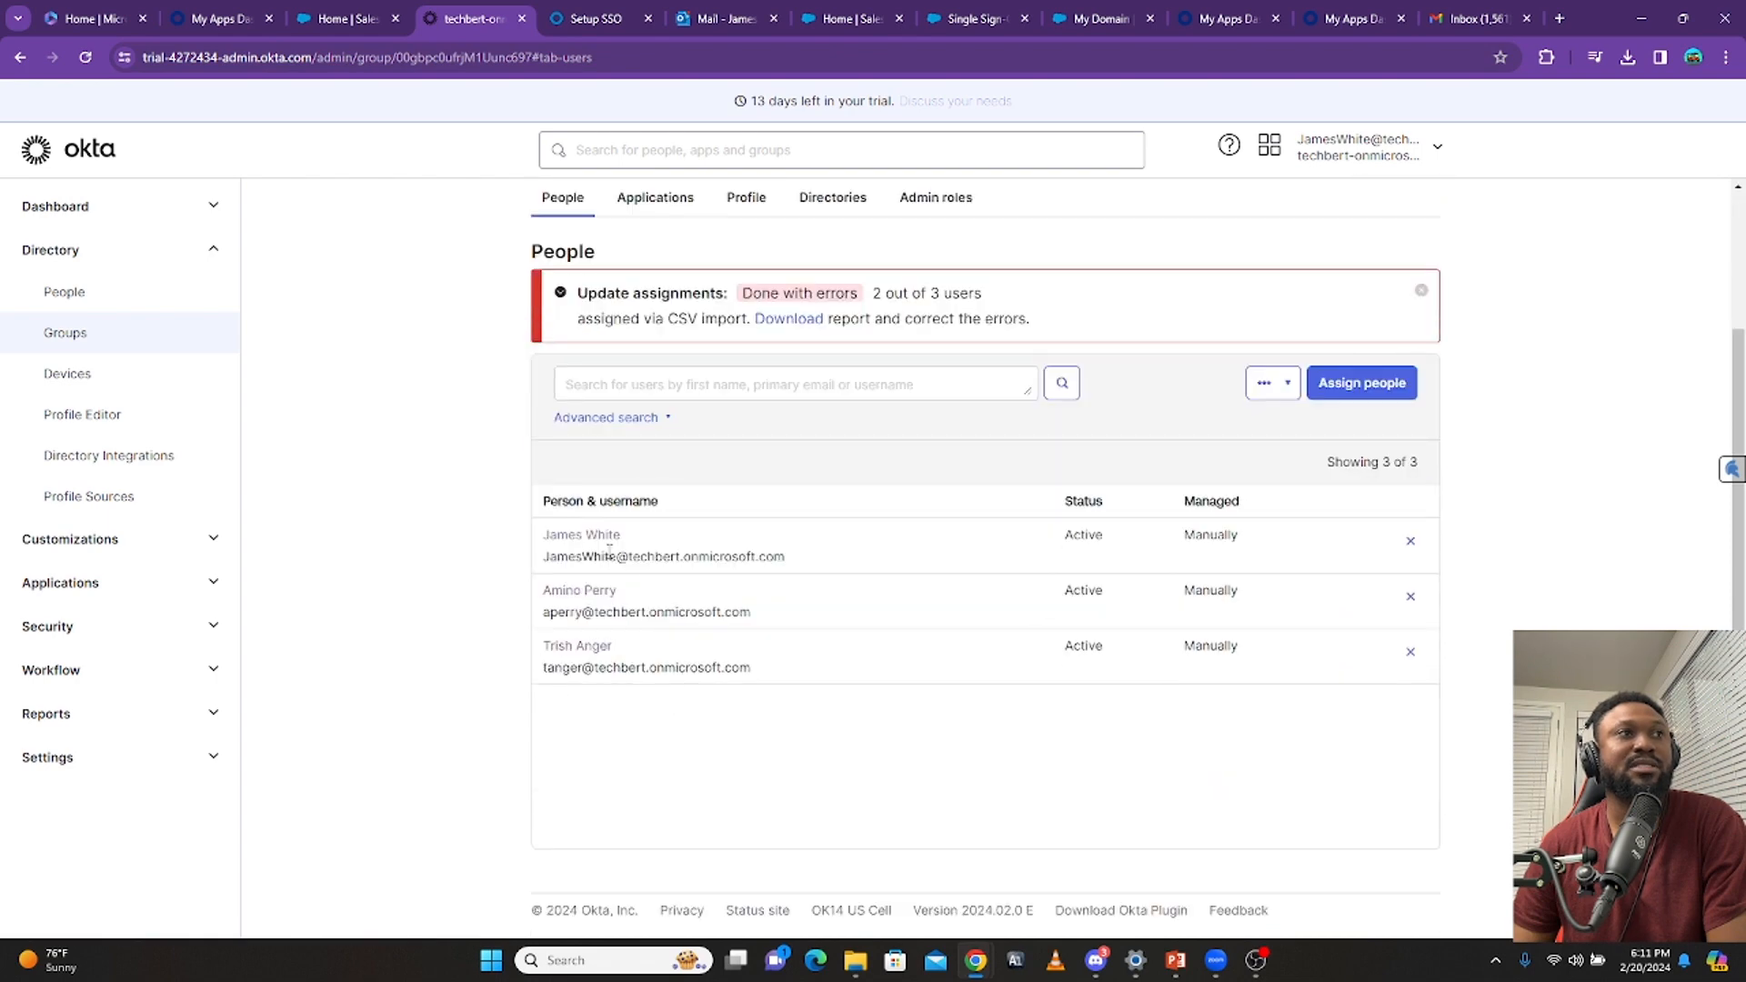
Reload the Okta My Apps dashboard, launch Salesforce.com from it to test single sign-on, and close the Salesforce page
click(198, 20)
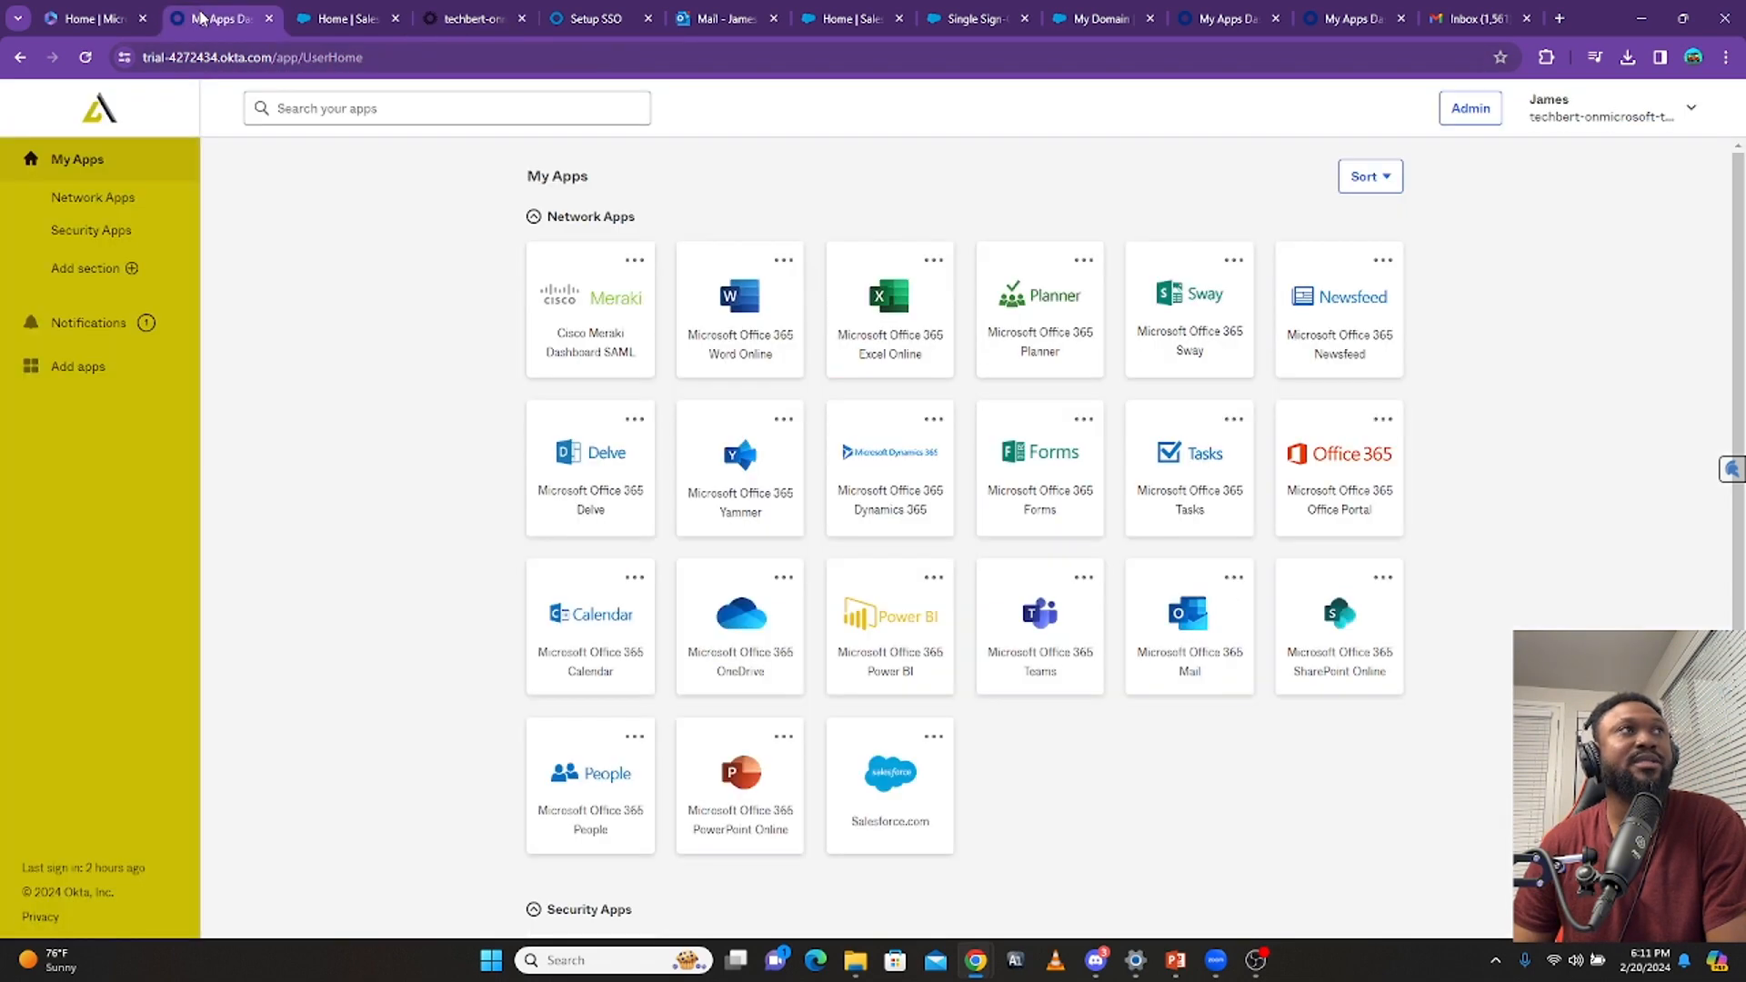
click(87, 60)
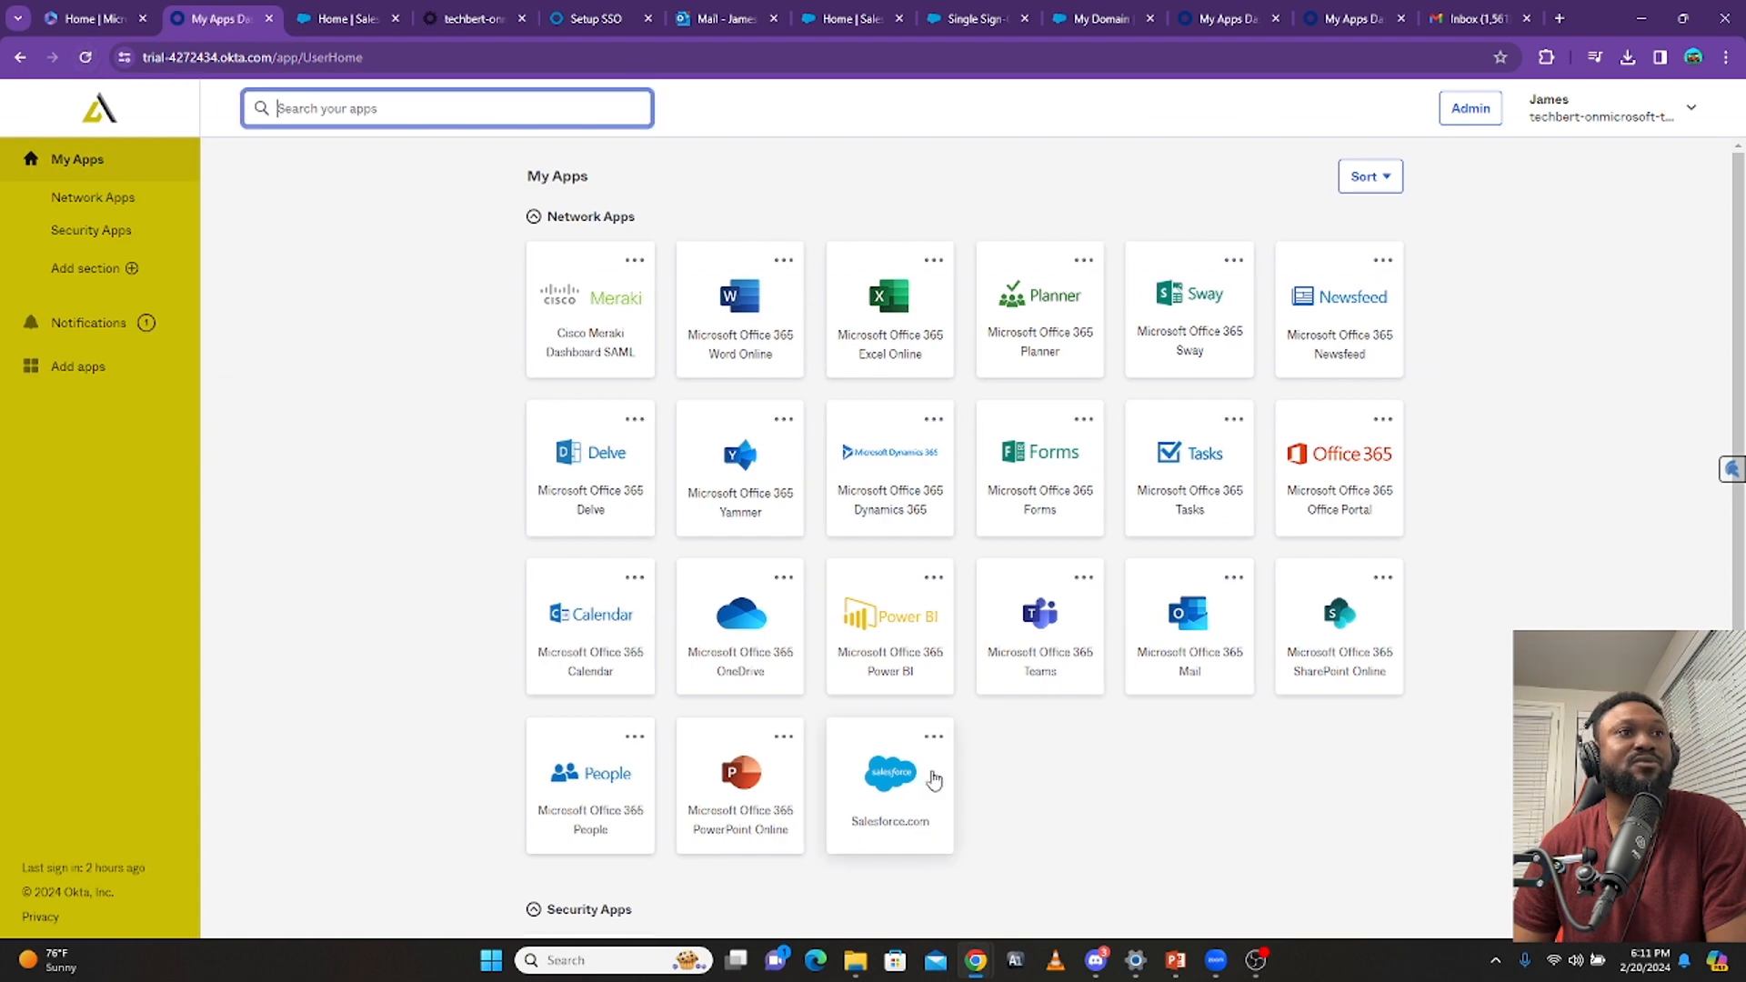
click(897, 796)
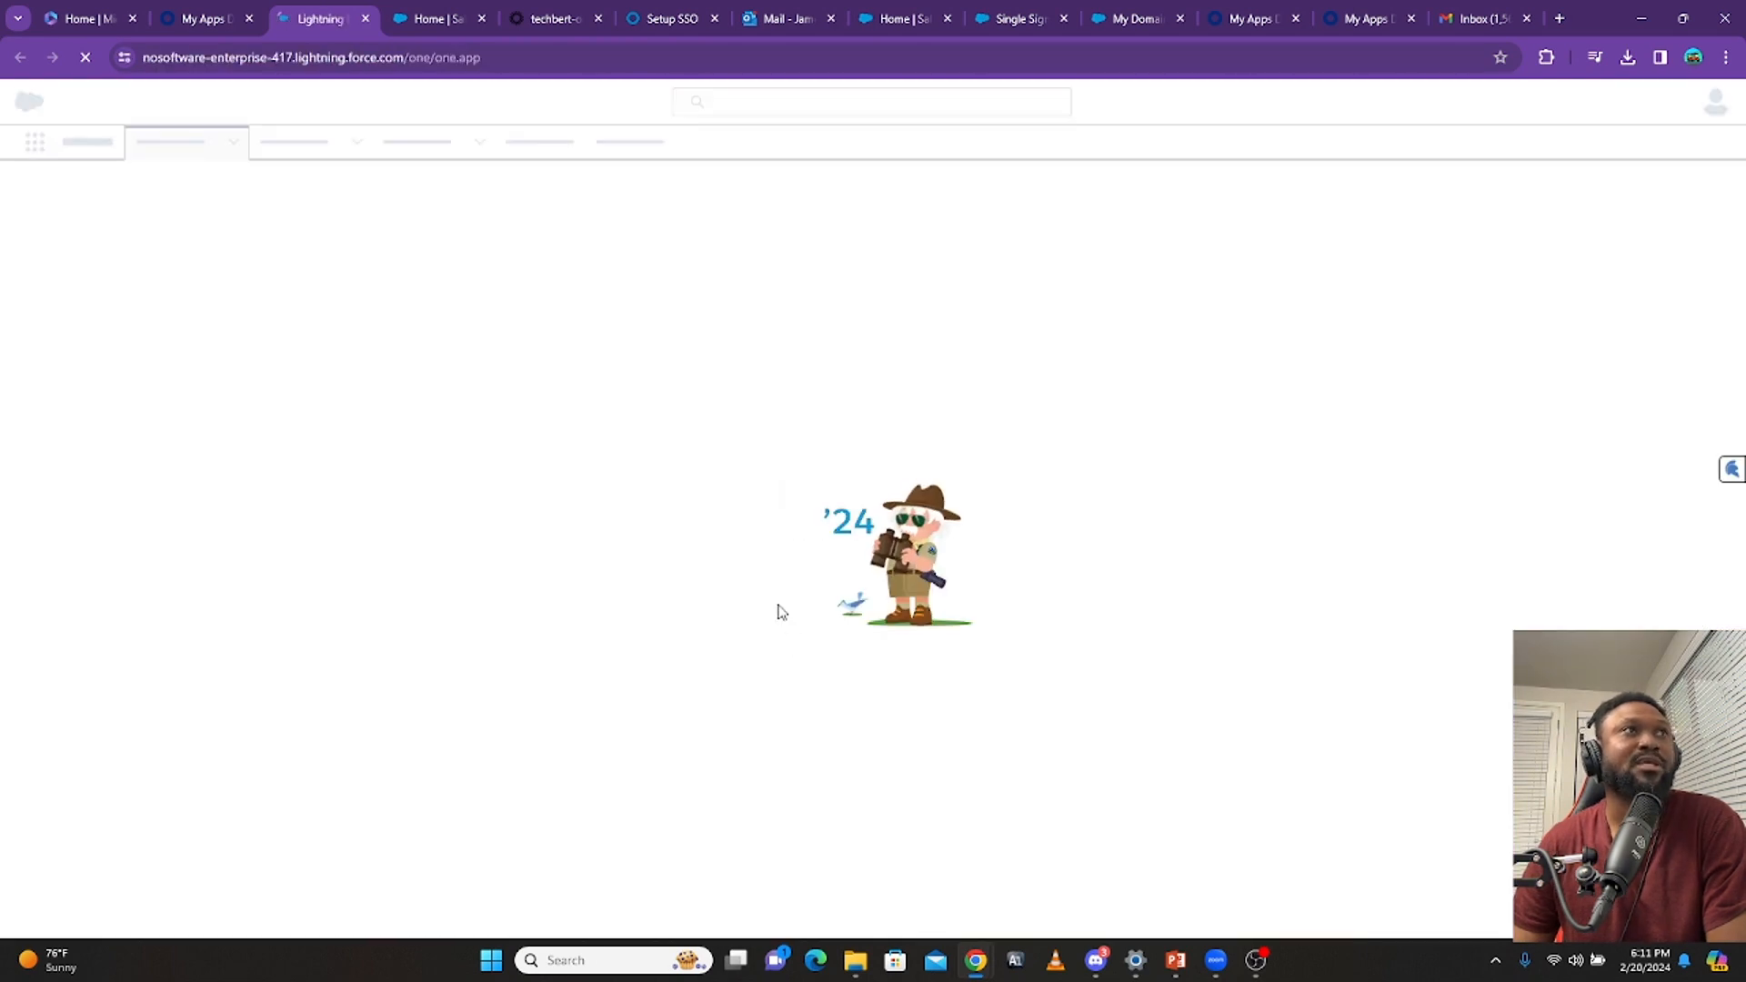
click(365, 19)
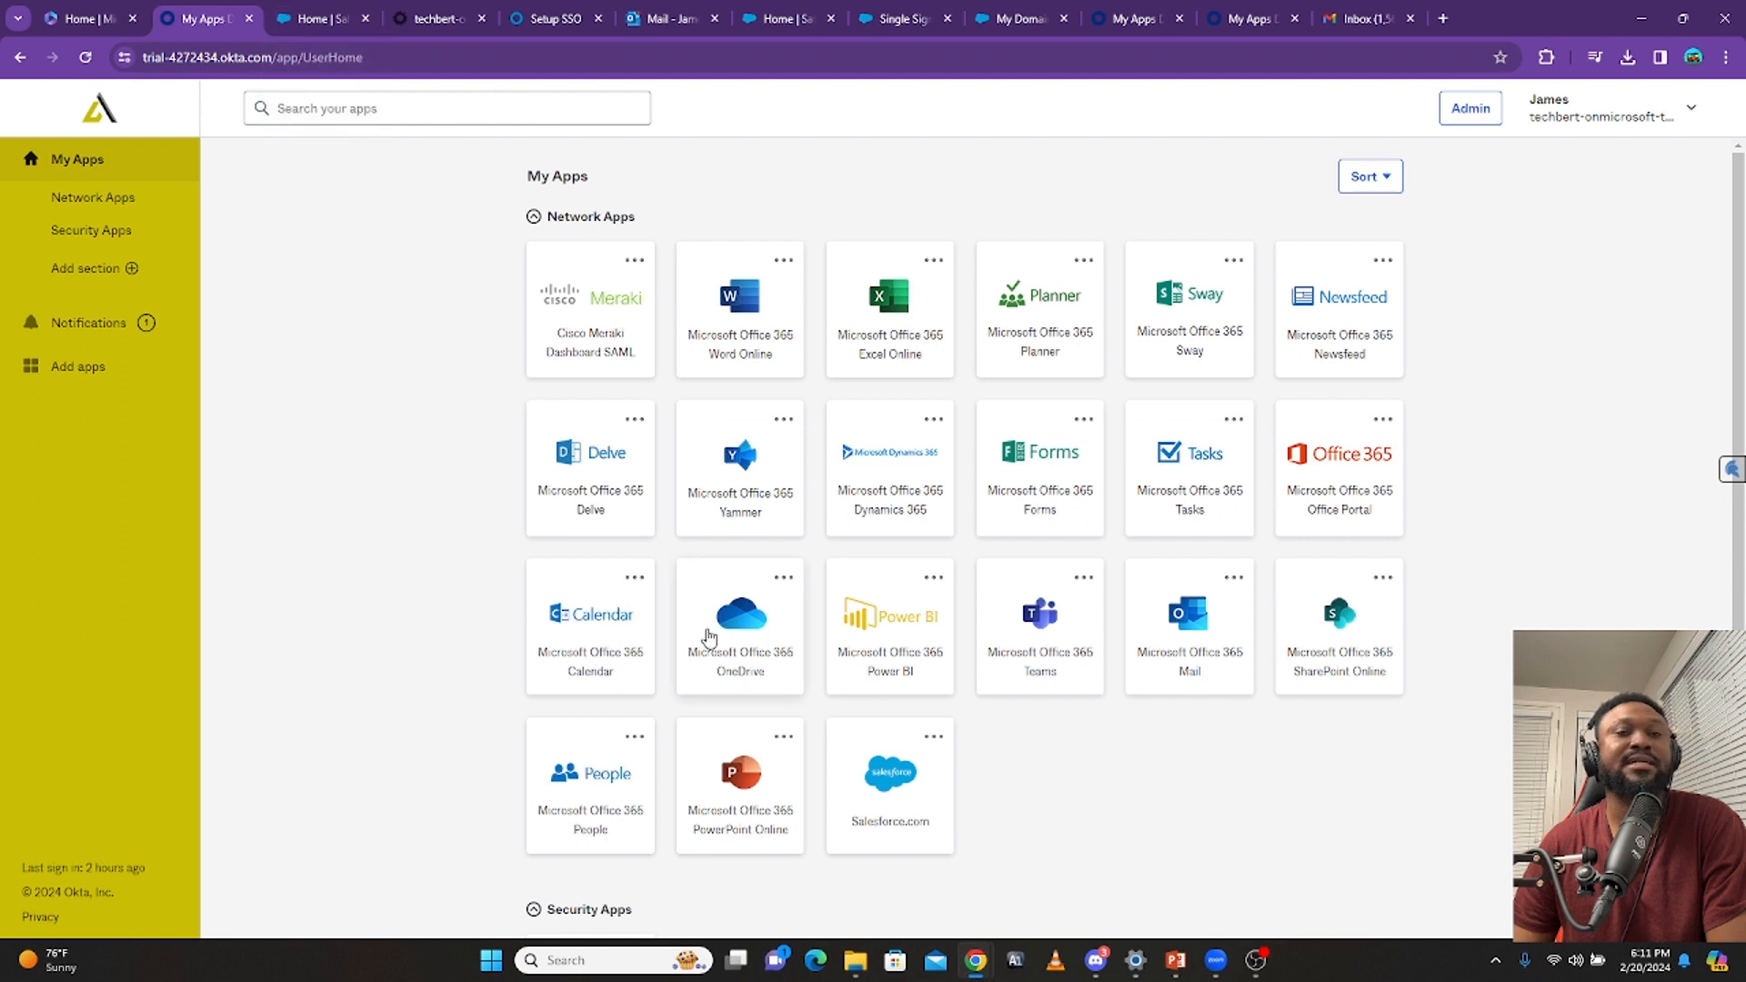